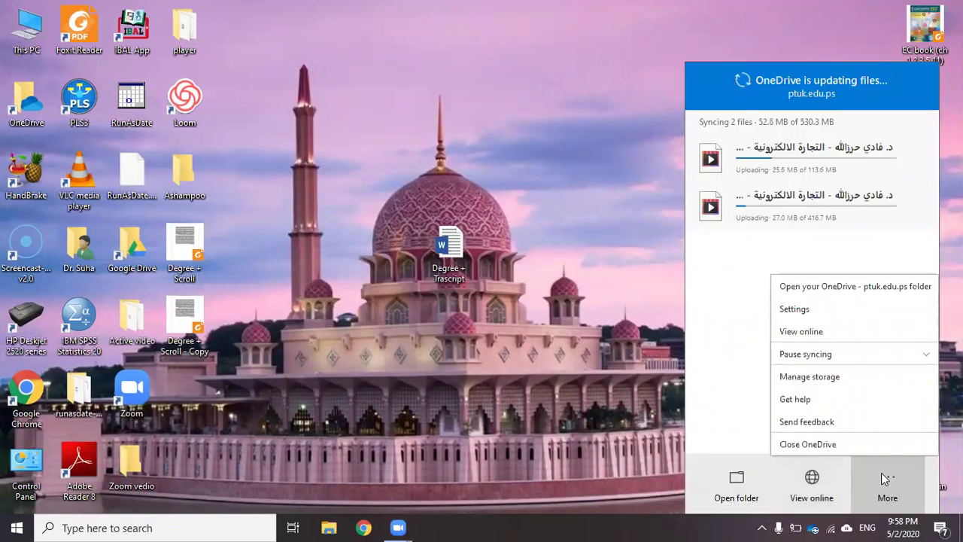
Pause OneDrive syncing for 8 hours and drag the Degree + Trascript document beside Zoom
left_click(840, 355)
left_click(818, 338)
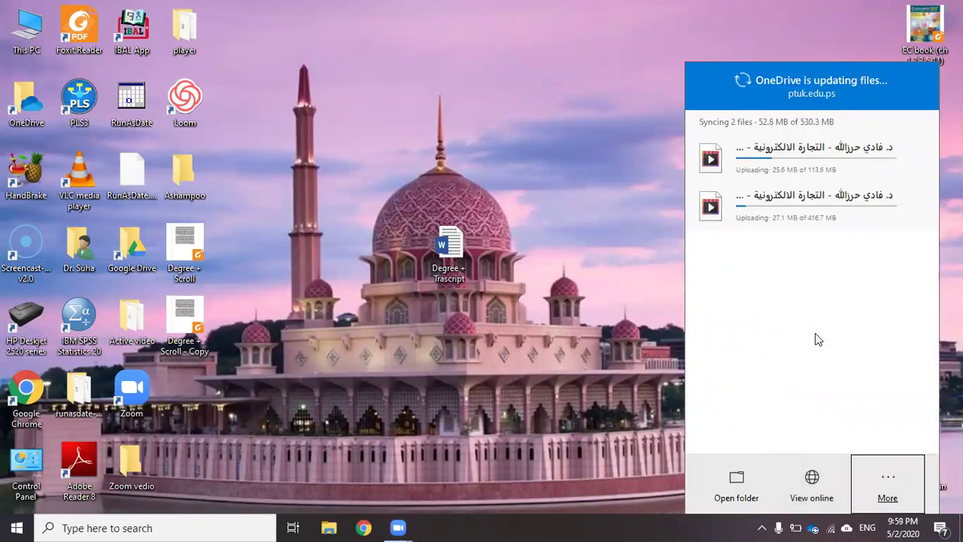
left_click(570, 348)
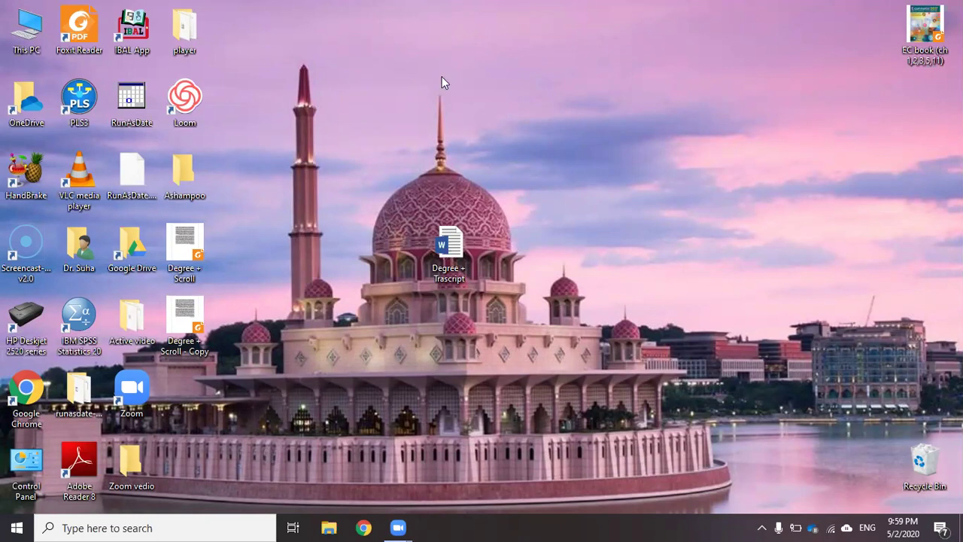
left_click_drag(445, 252, 196, 392)
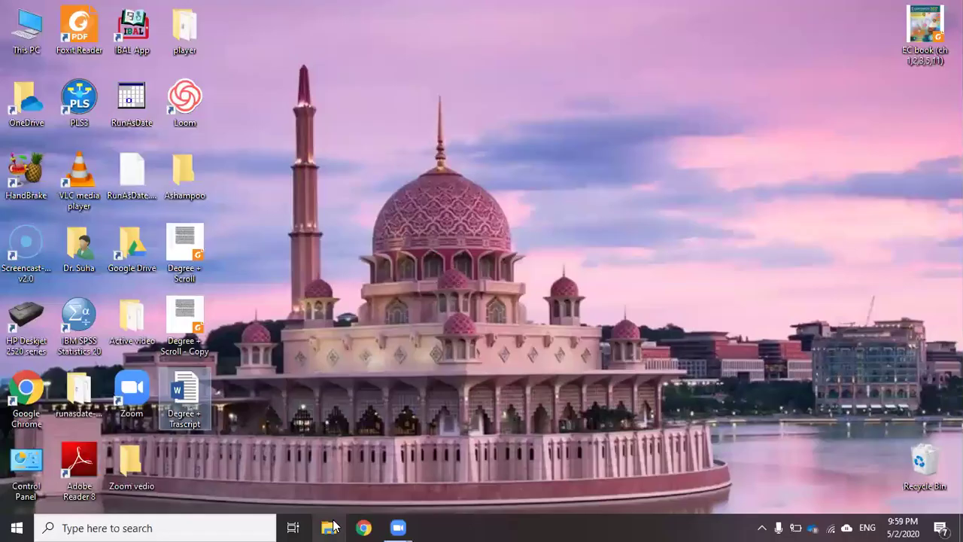
left_click(367, 526)
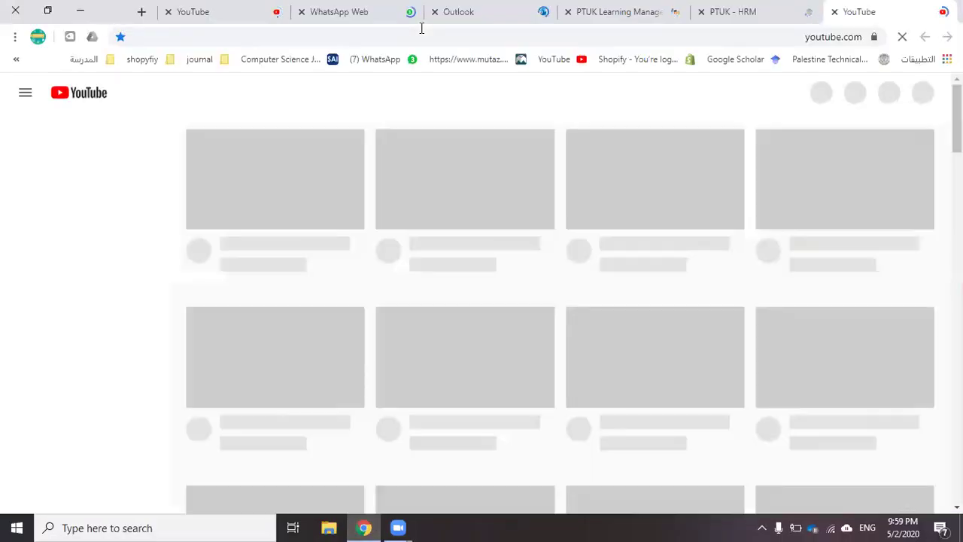
left_click(615, 37)
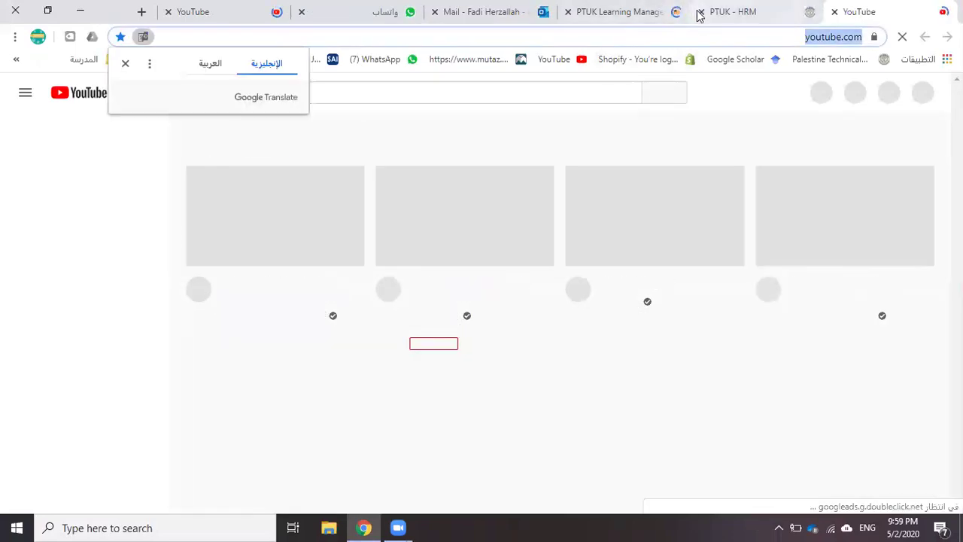
left_click(701, 14)
left_click(701, 13)
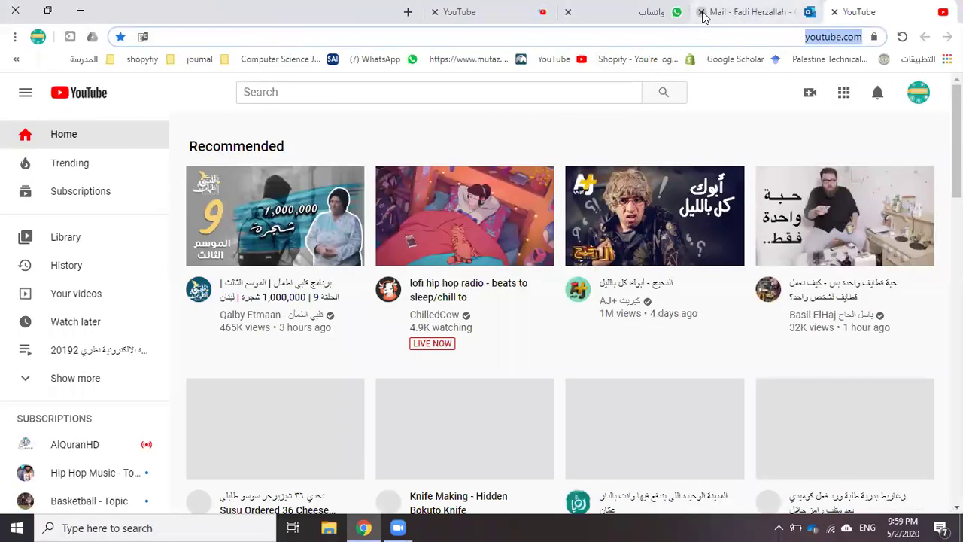
left_click(701, 14)
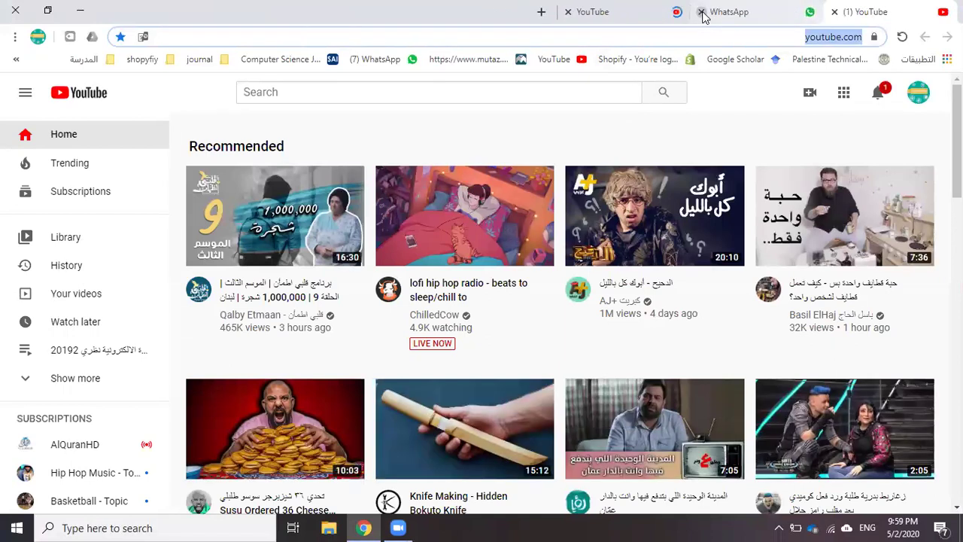
left_click(701, 13)
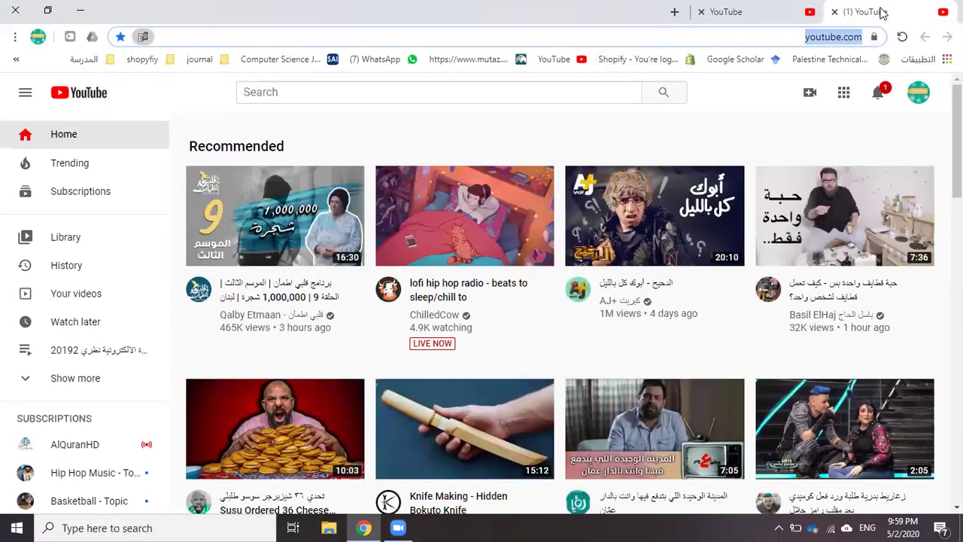
type("www.")
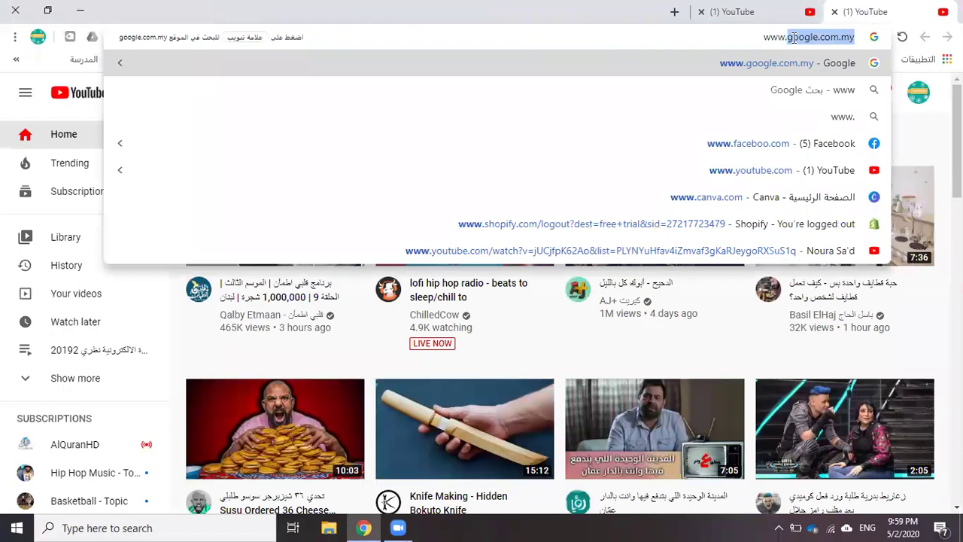
type("ukm.ed")
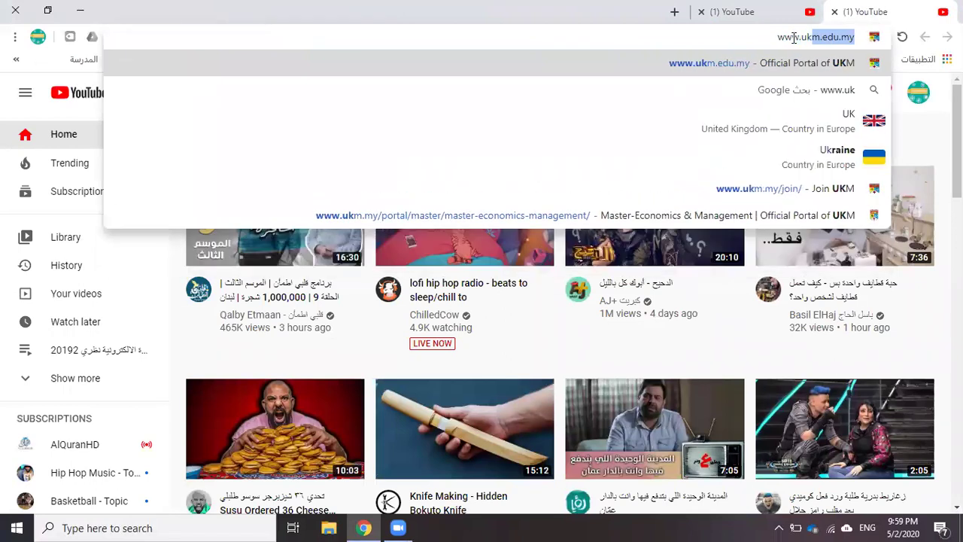
type("u.")
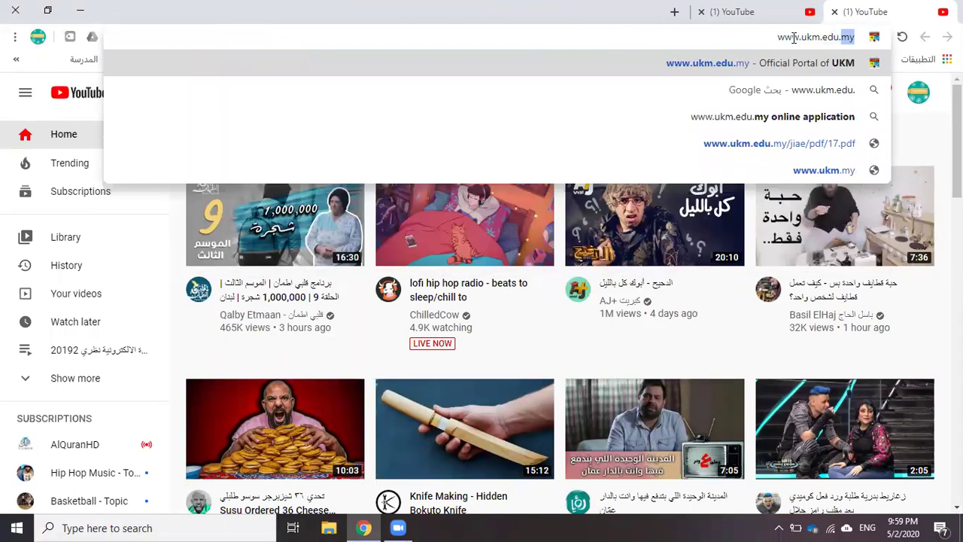
key("Return")
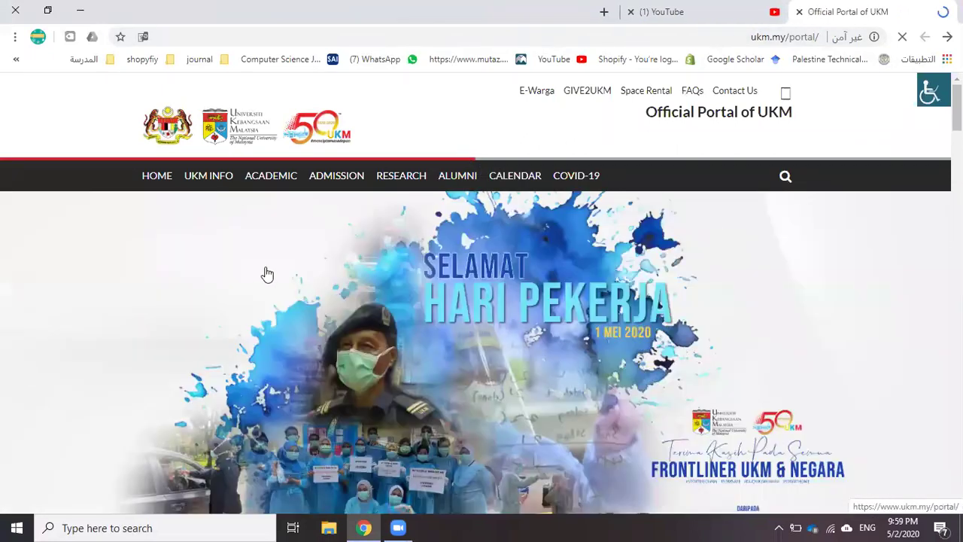
Open e-commerce lecture 15 from the channel's own uploaded videos on YouTube
left_click(702, 11)
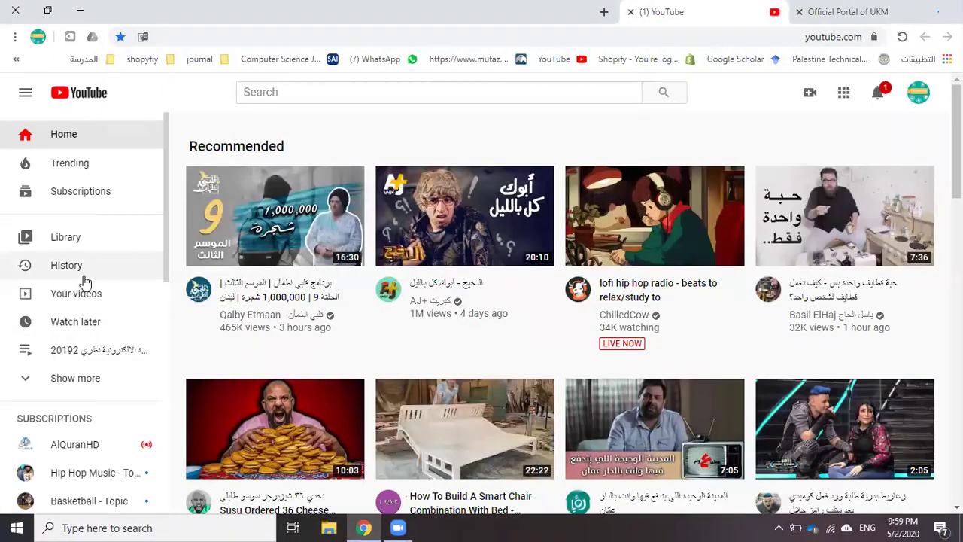
left_click(77, 298)
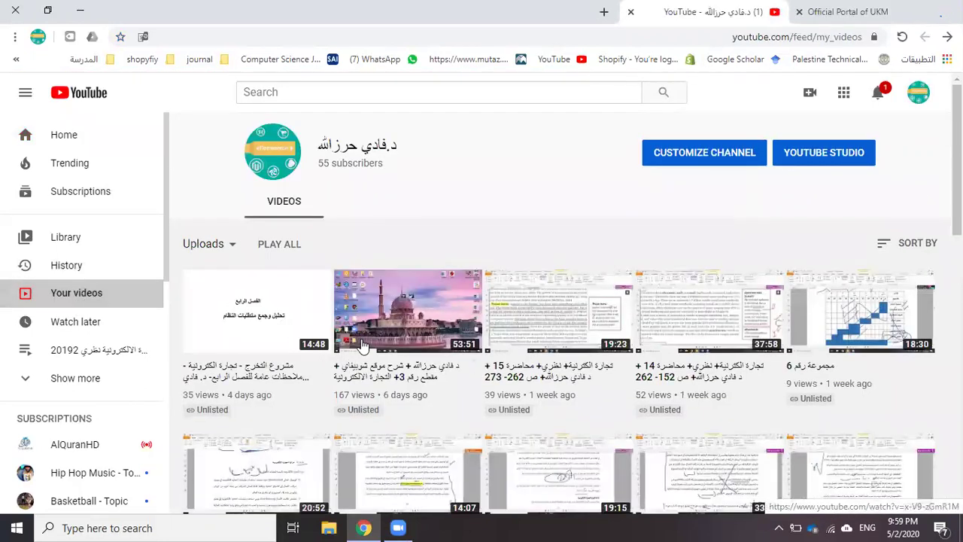
left_click(537, 306)
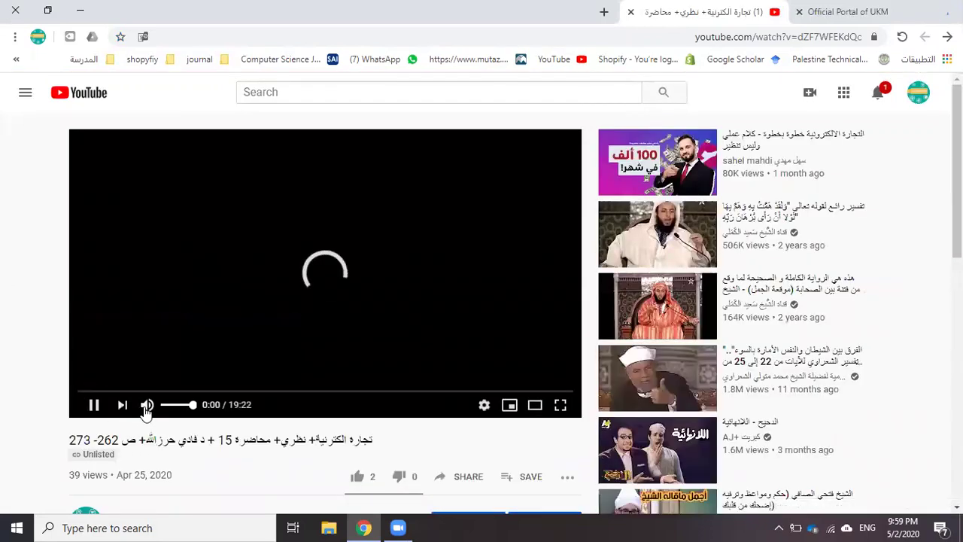
Mute the lecture and set its playback quality to 720p
left_click(147, 407)
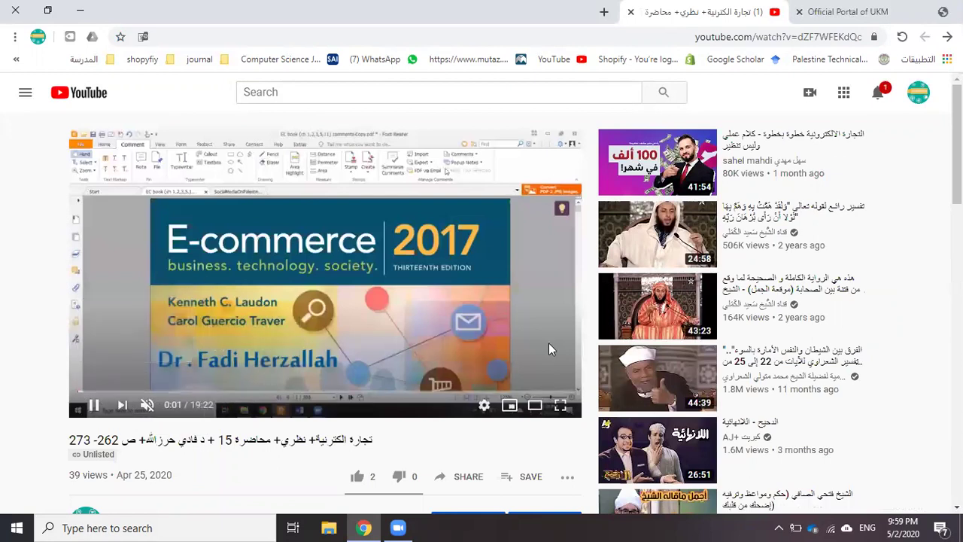
left_click(484, 406)
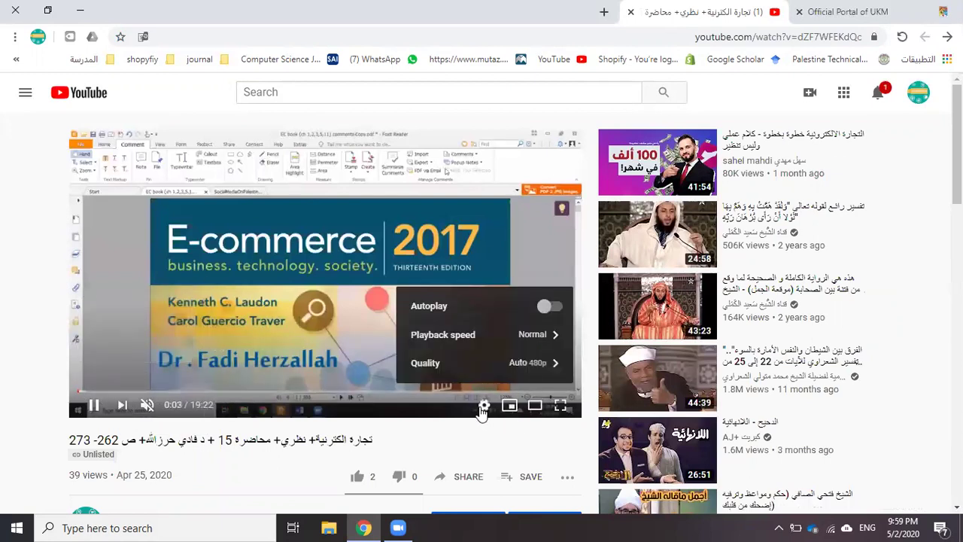
left_click(489, 364)
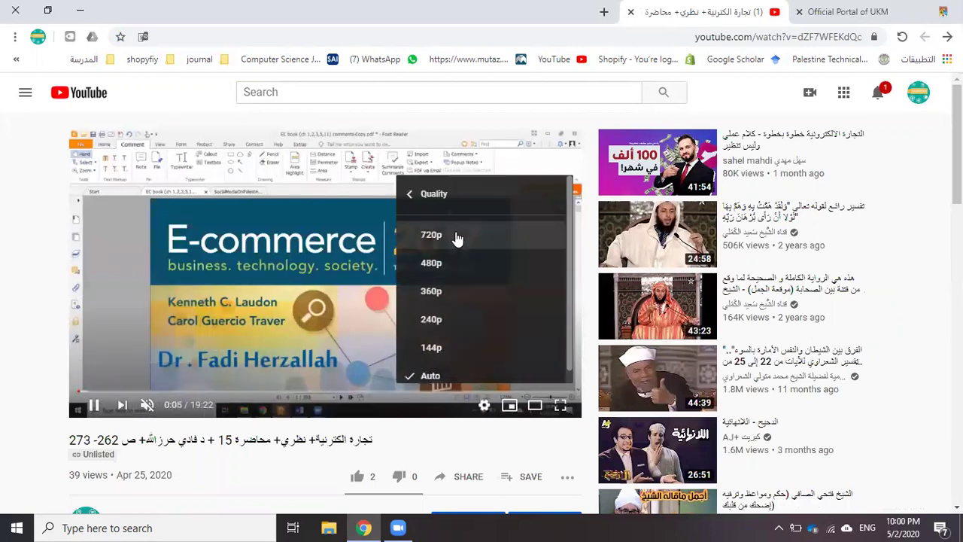
left_click(457, 237)
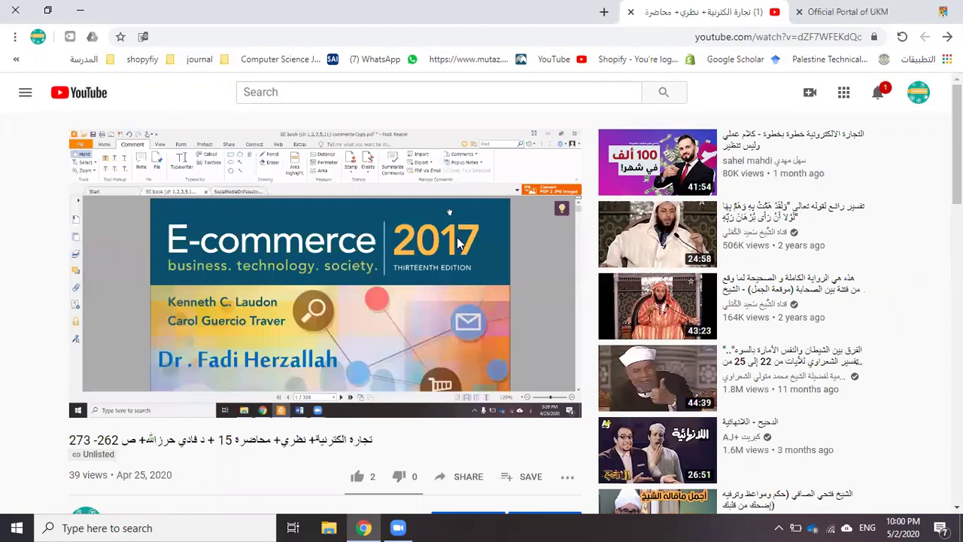
Watch full screen from about 2:35, exit full screen, and close the YouTube tab
left_click(557, 405)
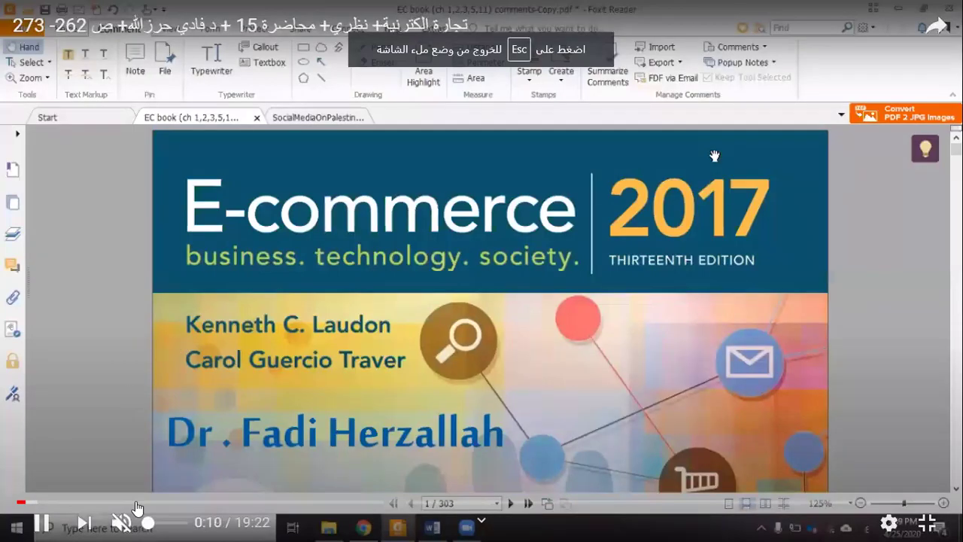
left_click(145, 502)
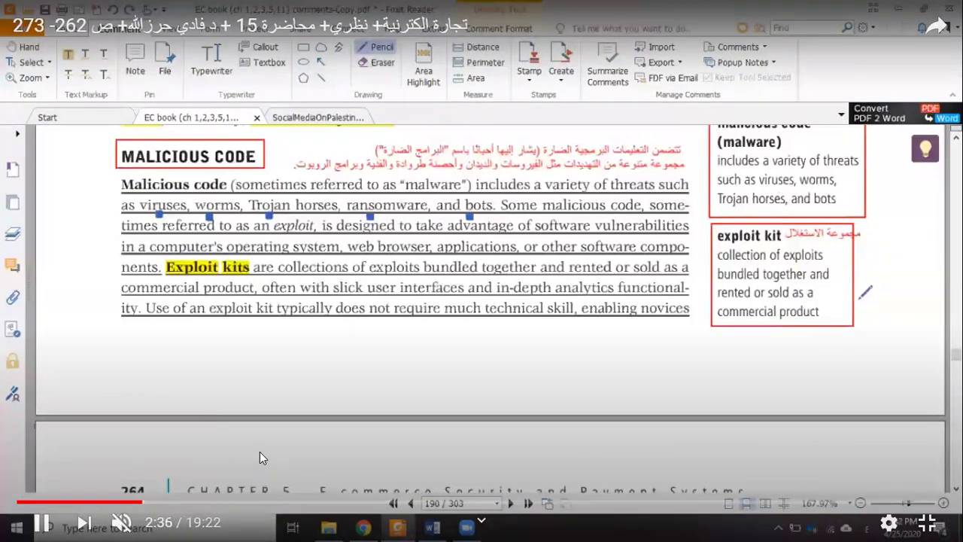
key("Escape")
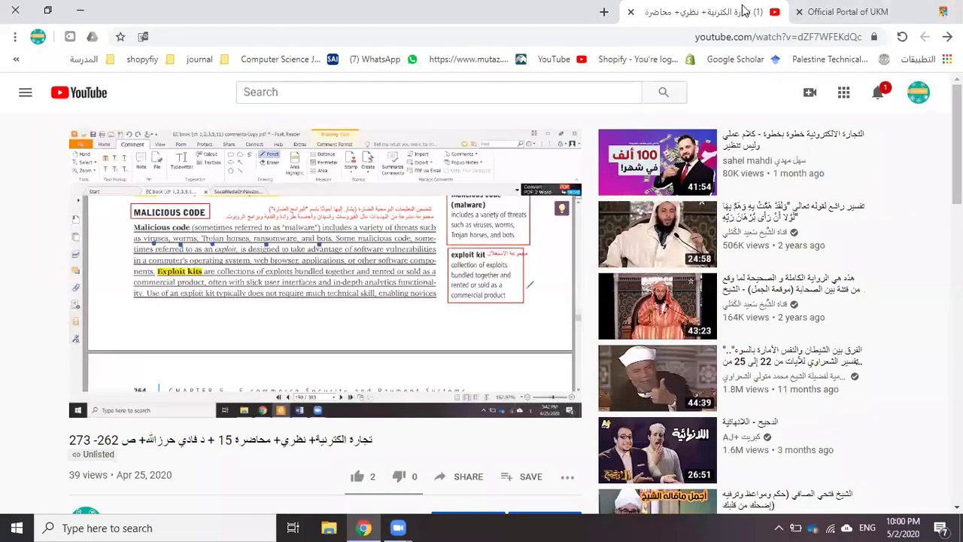
left_click(631, 12)
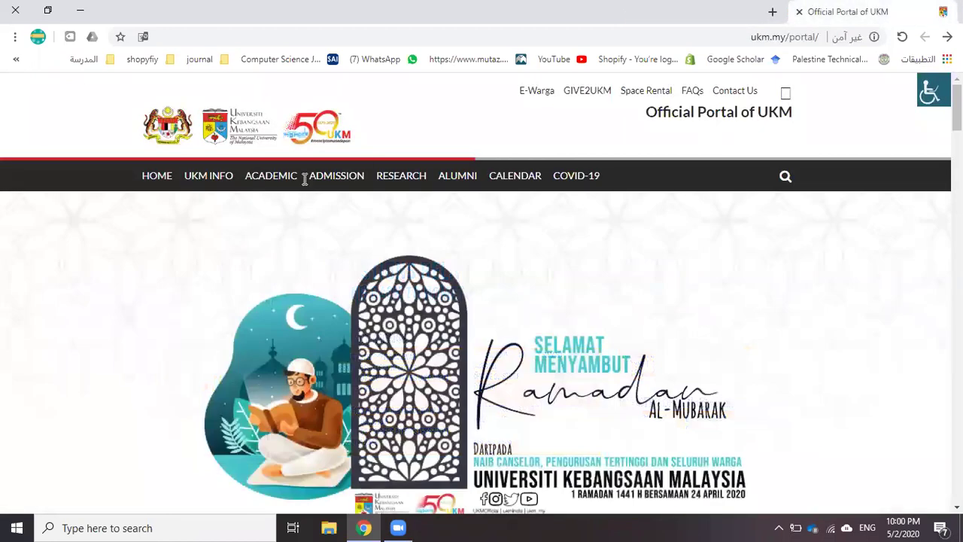
Open the UKM postgraduate admission page and scroll through its study options
scroll(636, 187, "down", 6)
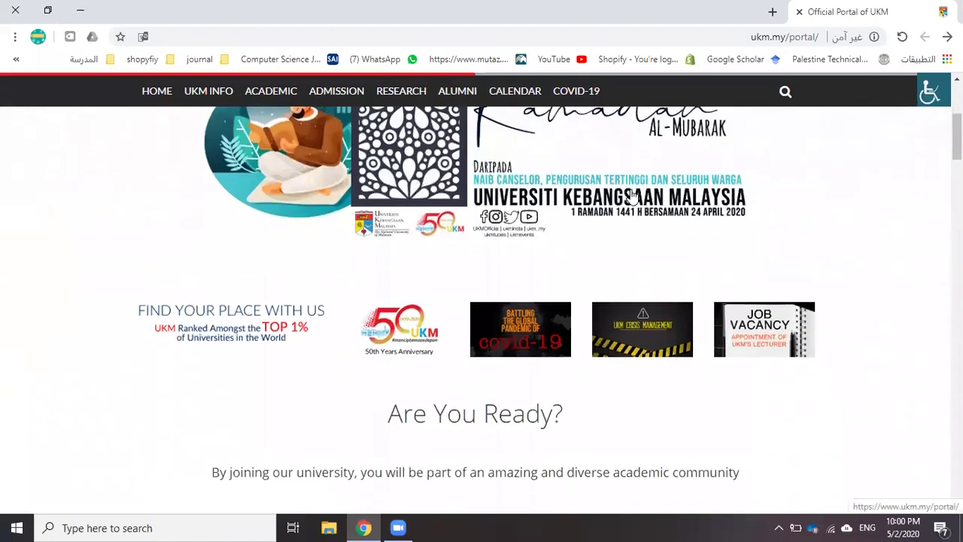
scroll(629, 200, "down", 4)
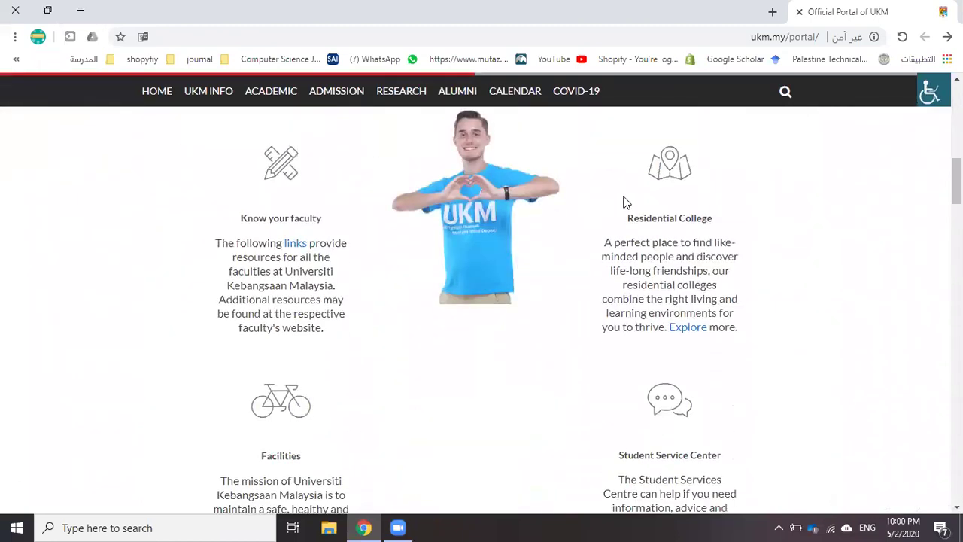
scroll(623, 202, "up", 10)
mouse_move(350, 180)
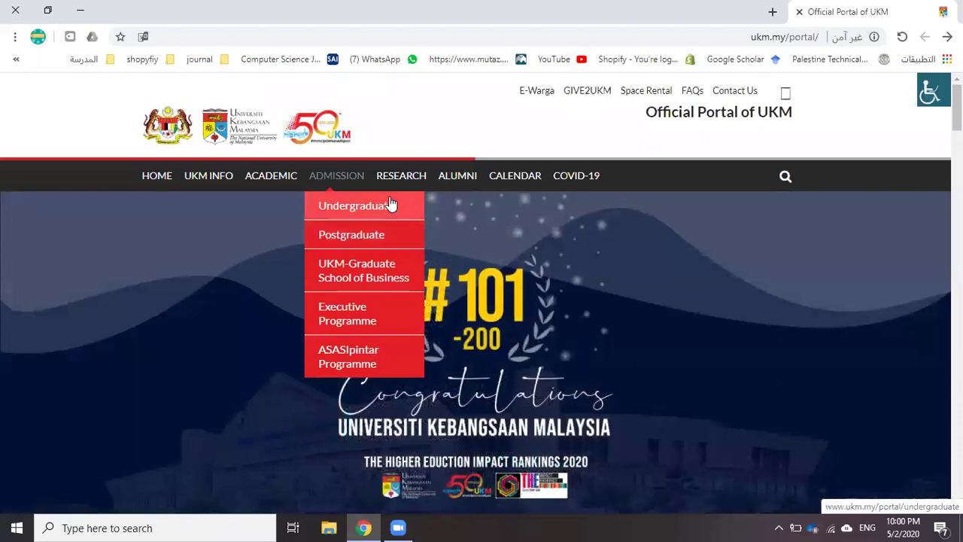
left_click(362, 239)
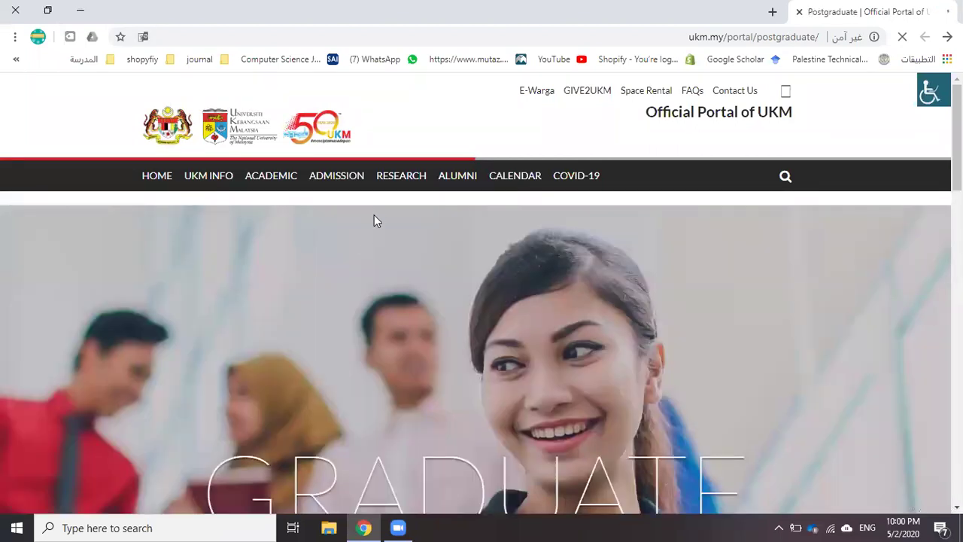
scroll(376, 215, "down", 5)
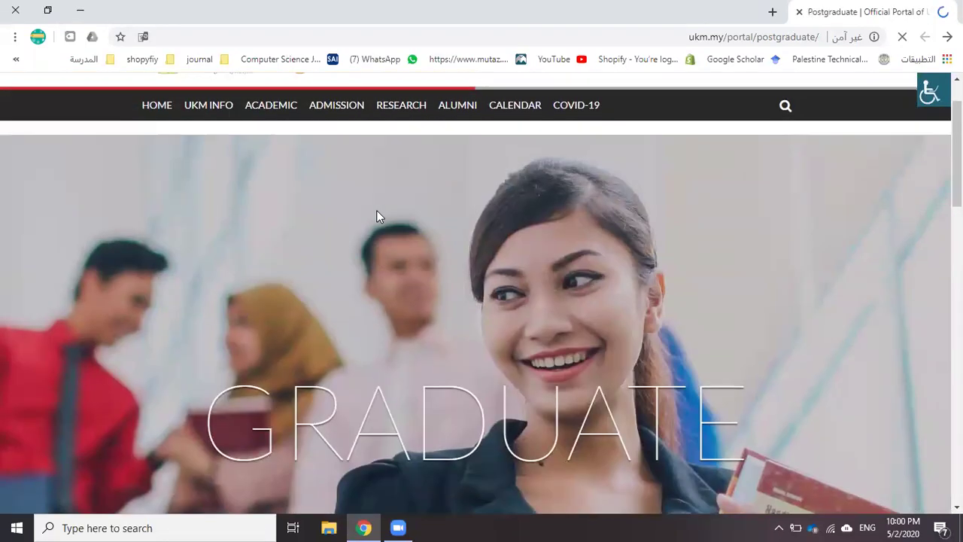
scroll(379, 210, "down", 2)
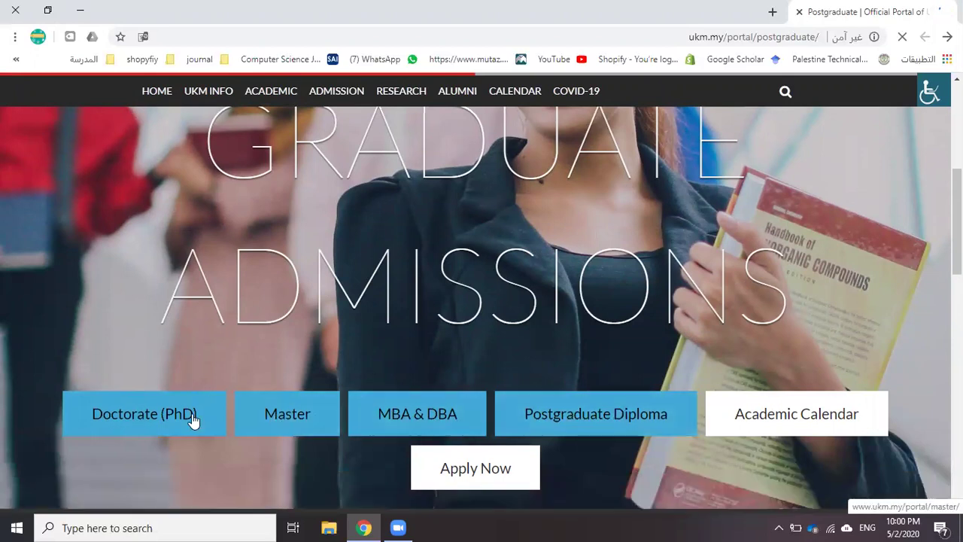
Open the Master-Economics & Management page and scroll through its Programmes Offered table
left_click(287, 414)
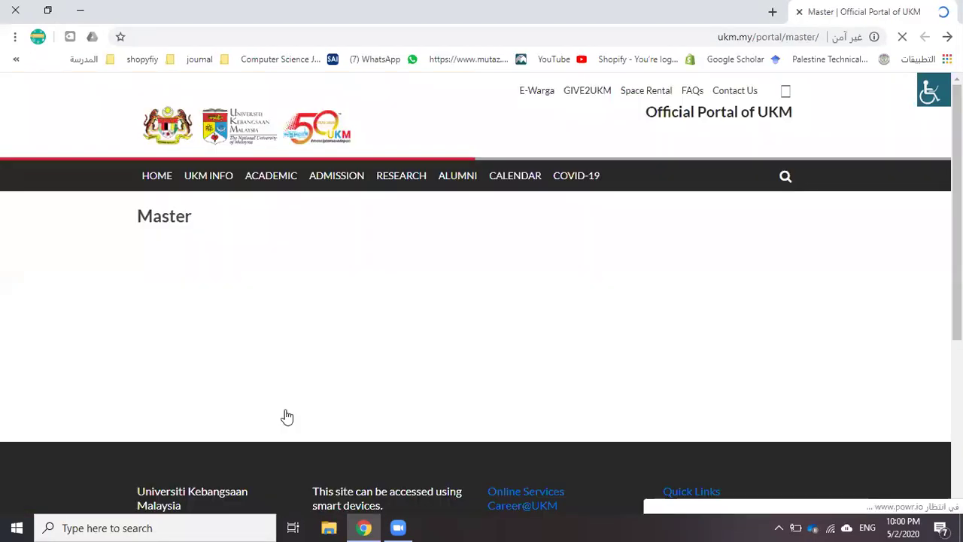
scroll(373, 313, "down", 5)
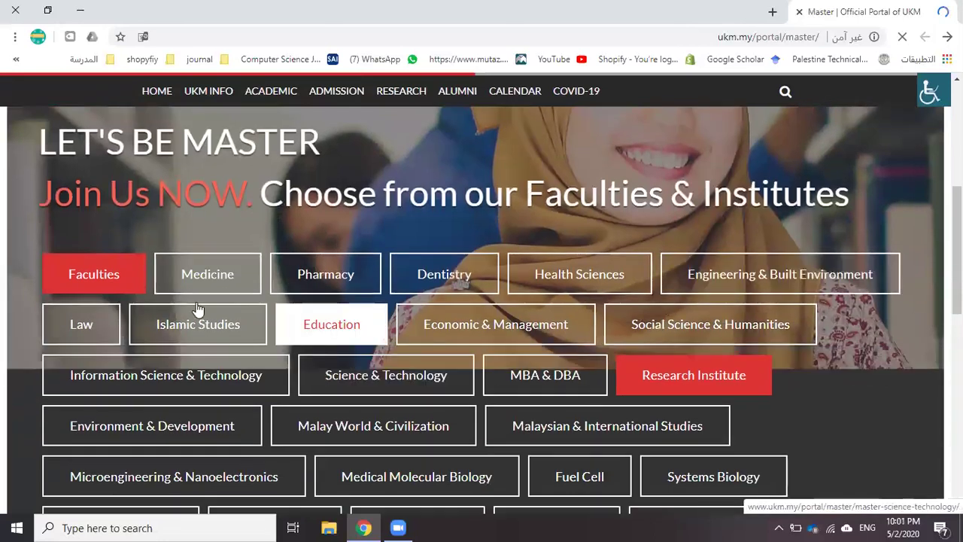
scroll(289, 331, "down", 1)
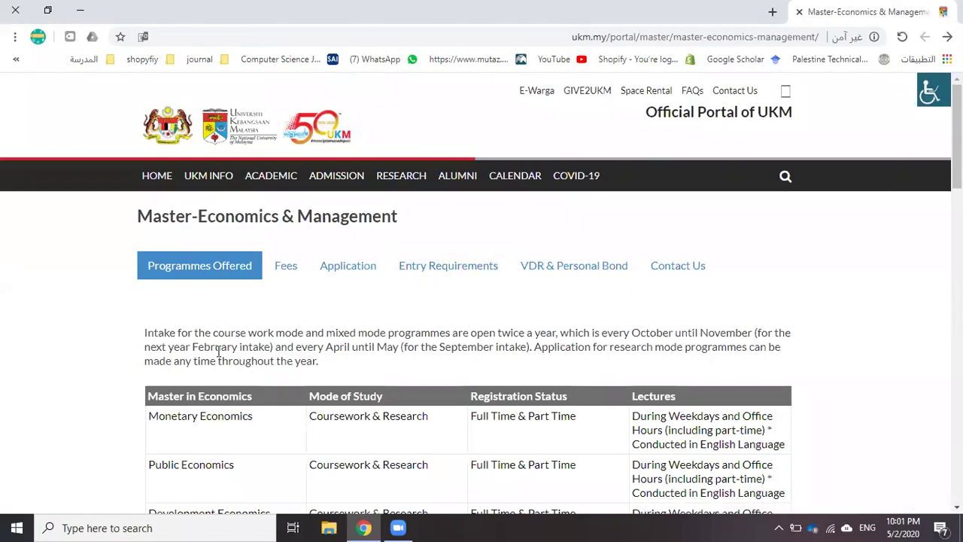
scroll(245, 335, "down", 3)
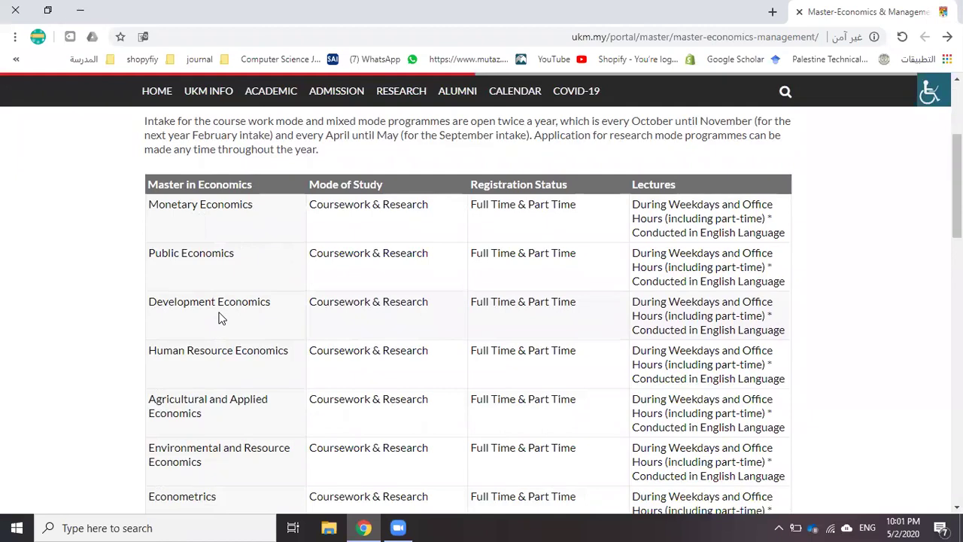
scroll(224, 320, "down", 3)
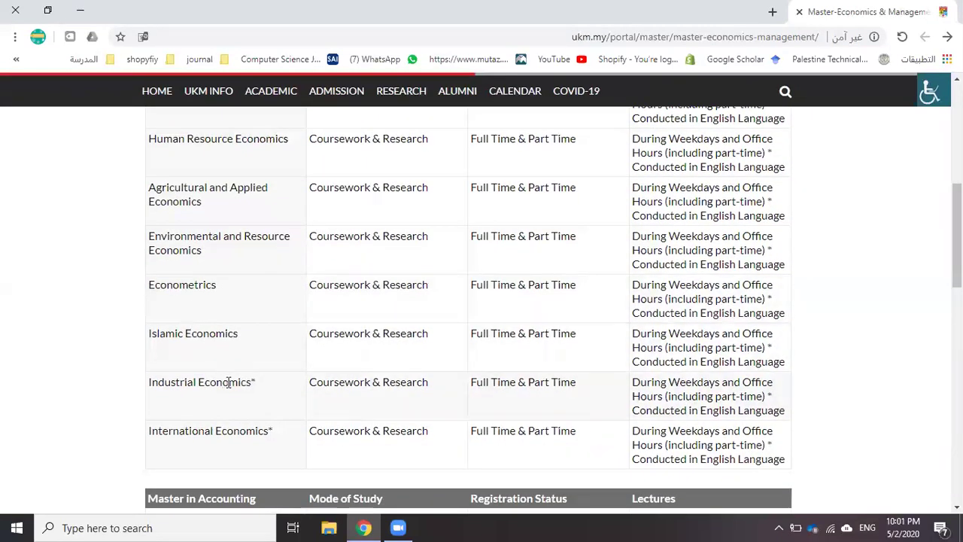
scroll(224, 382, "down", 2)
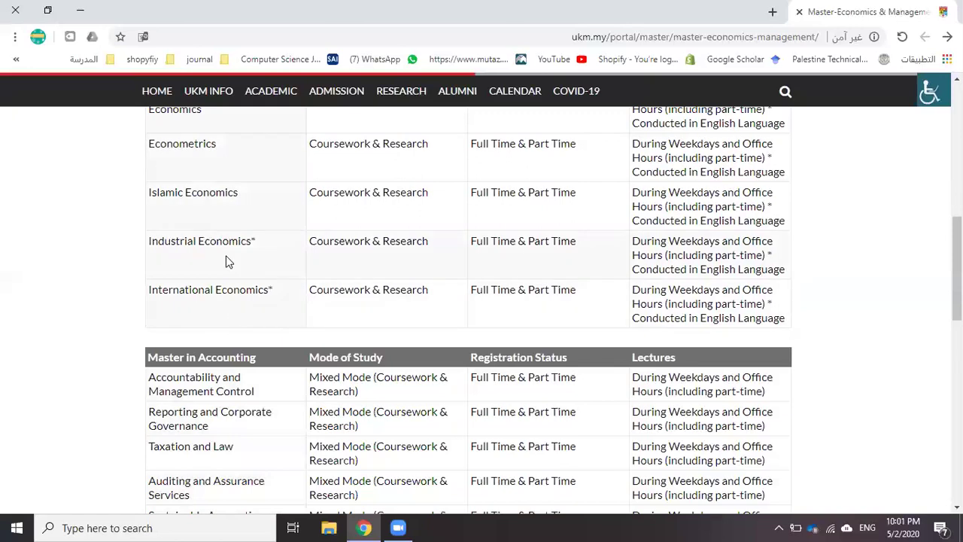
scroll(229, 261, "up", 5)
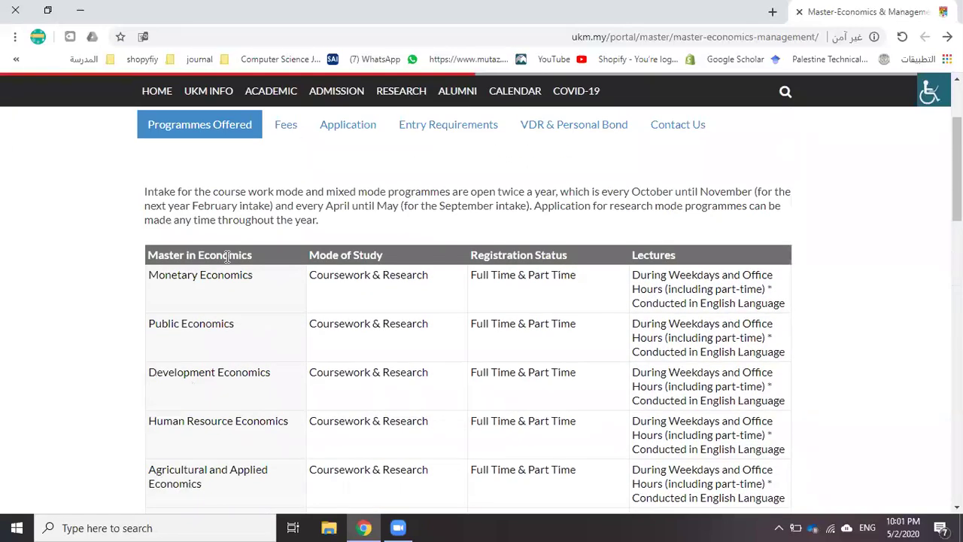
scroll(227, 256, "up", 2)
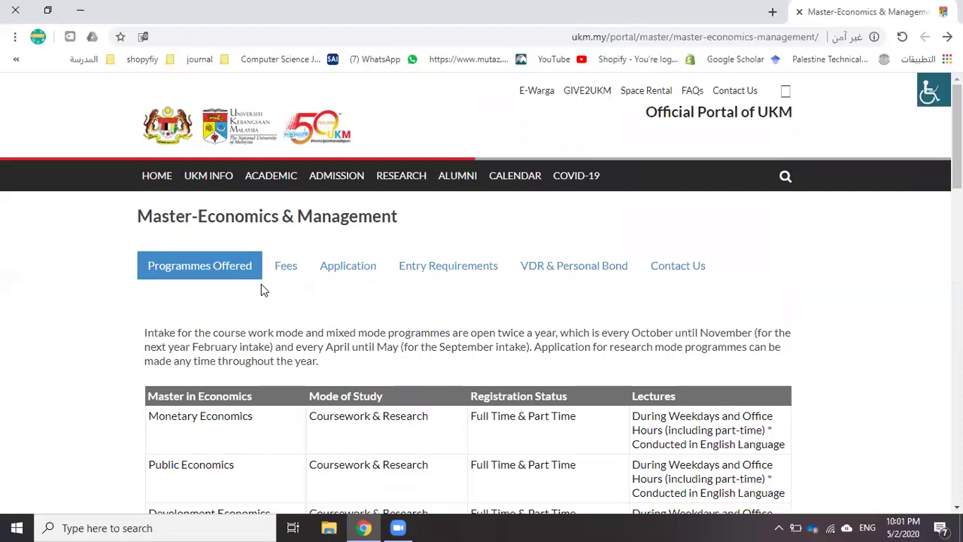
Review the master's fees, marking the 3,290, 1,435, 2,865 and 1,855 amounts
left_click(290, 268)
scroll(256, 340, "down", 2)
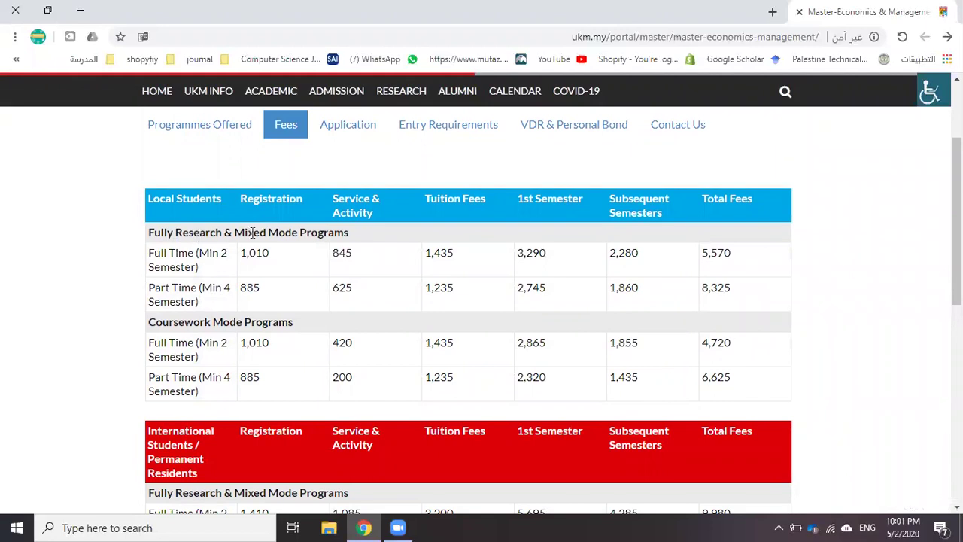
scroll(252, 231, "down", 3)
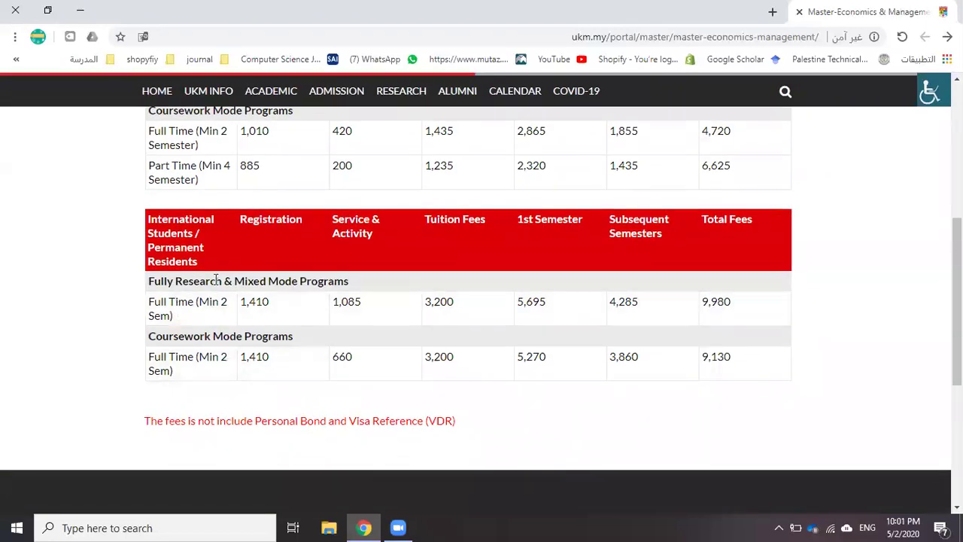
scroll(299, 308, "up", 4)
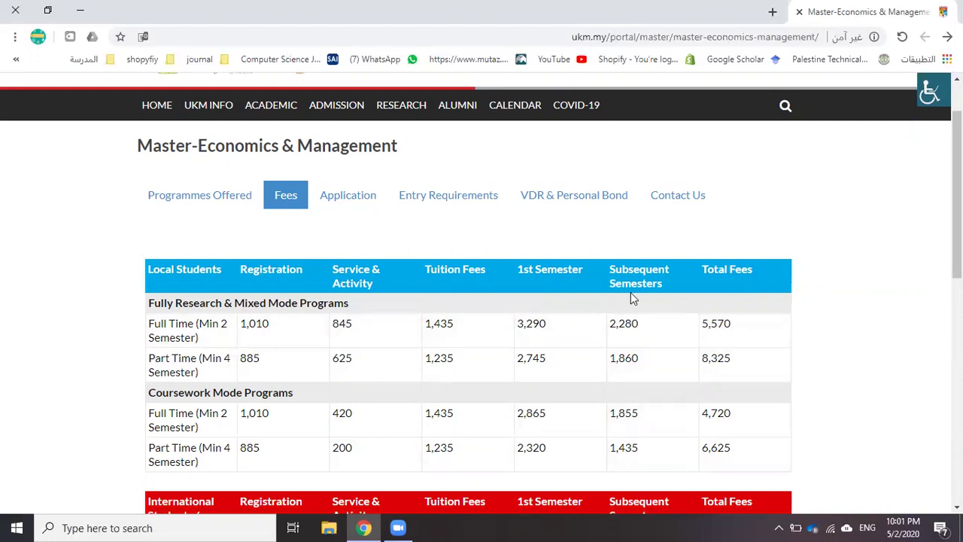
double_click(531, 328)
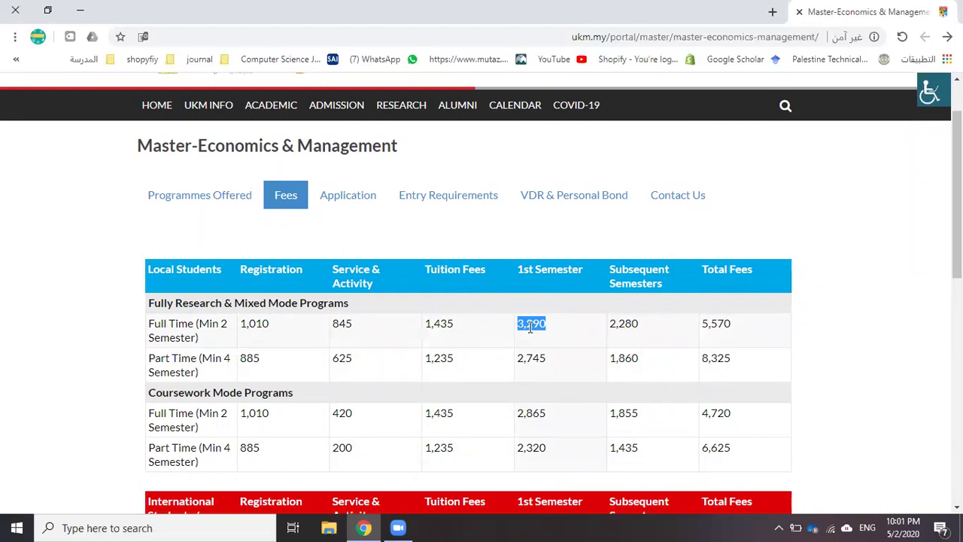
scroll(531, 327, "down", 1)
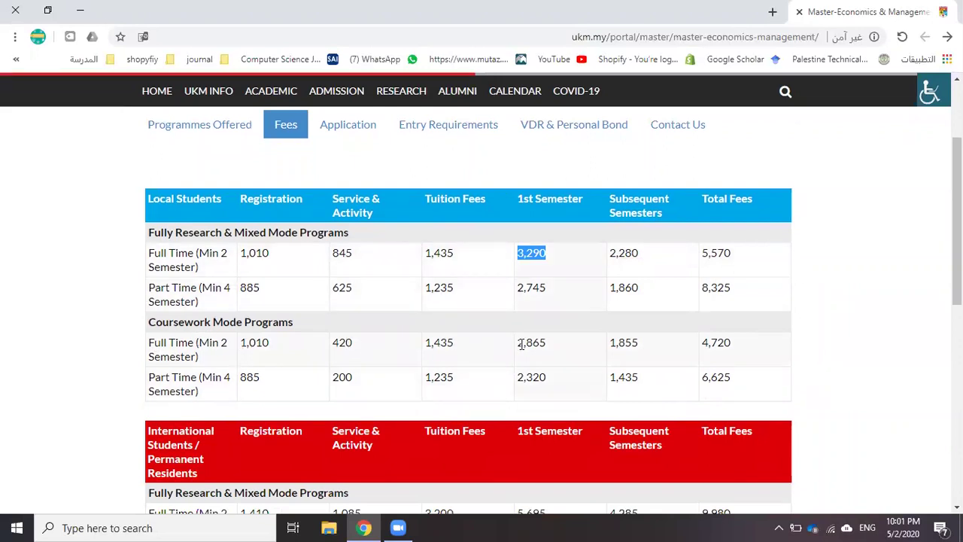
double_click(441, 344)
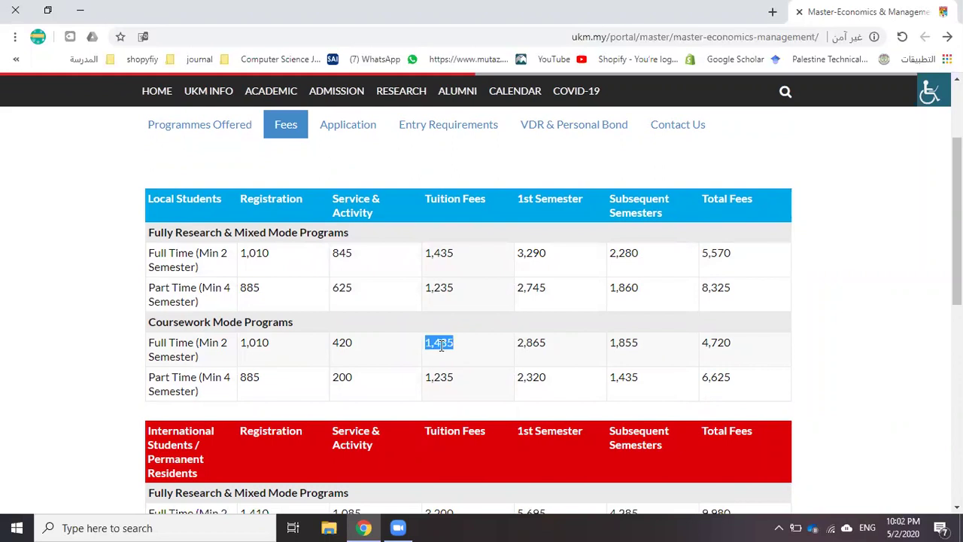
double_click(527, 344)
double_click(626, 344)
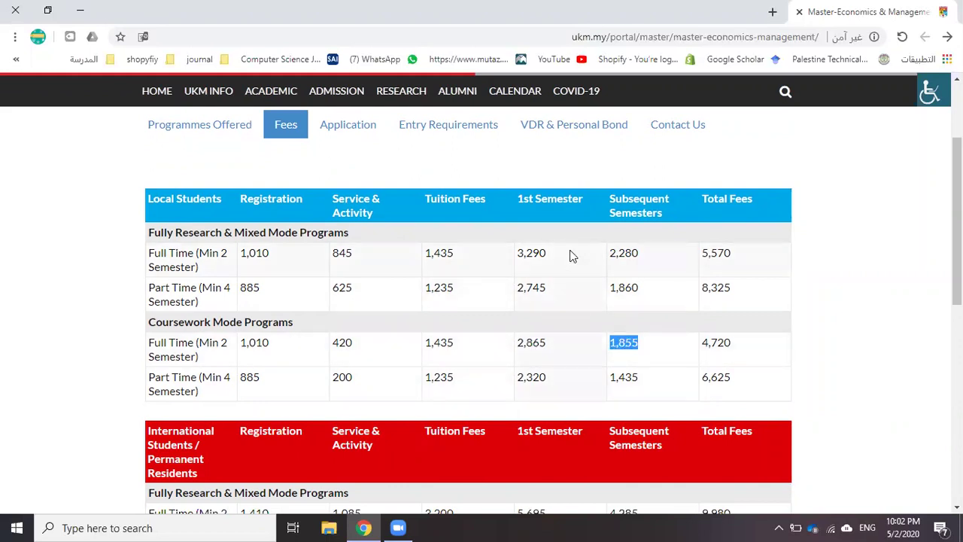
scroll(572, 254, "up", 2)
Show the Application entry requirements and mark the TOEFL 550 and IELTS 6 scores
left_click(348, 265)
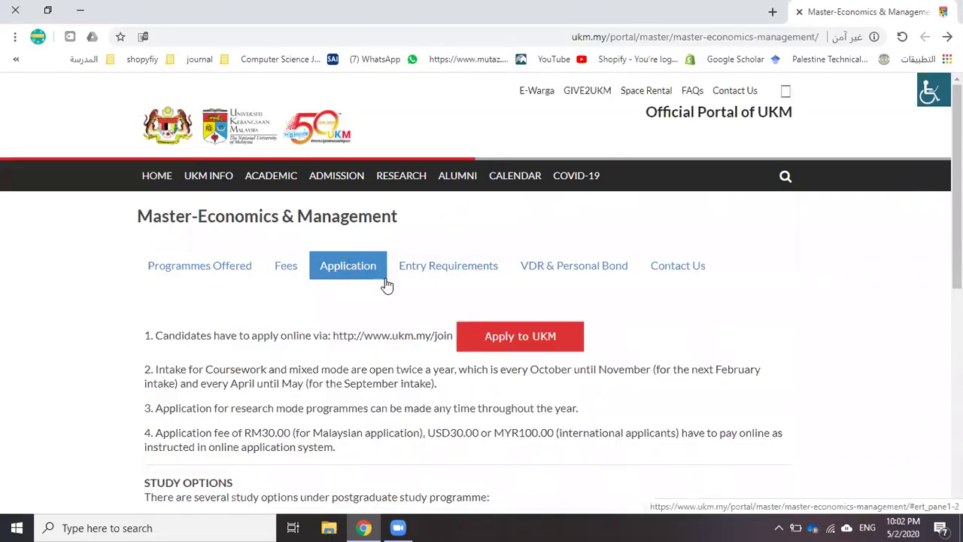
left_click(423, 271)
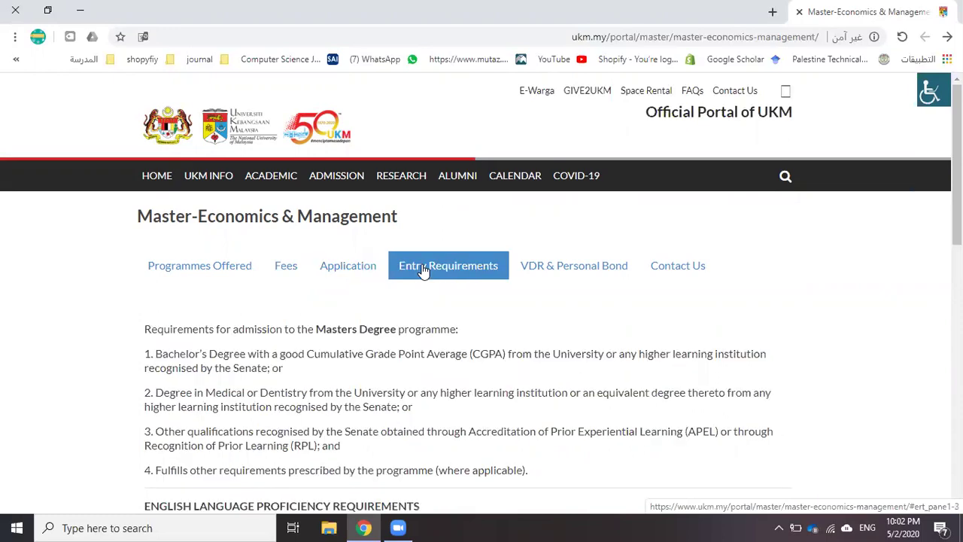
scroll(329, 297, "down", 4)
scroll(326, 301, "down", 2)
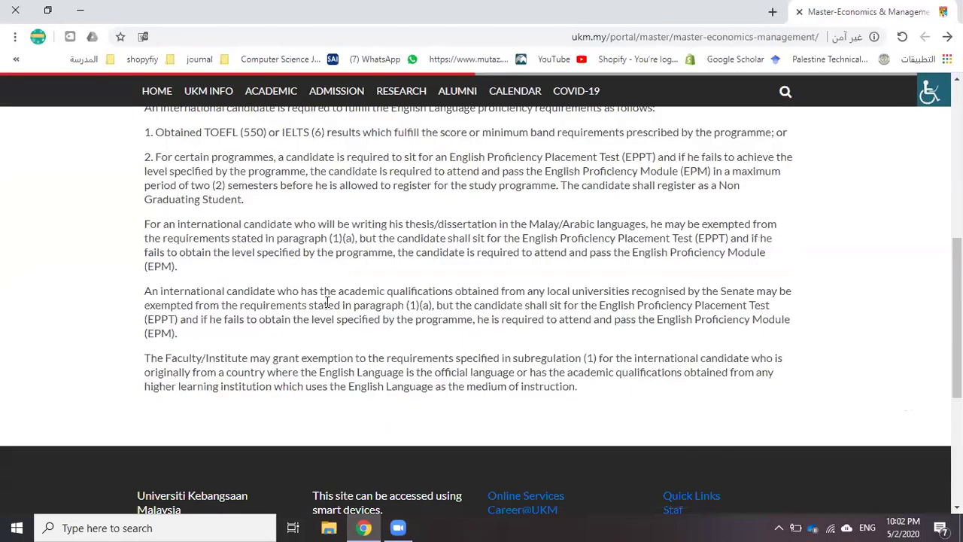
scroll(327, 301, "up", 2)
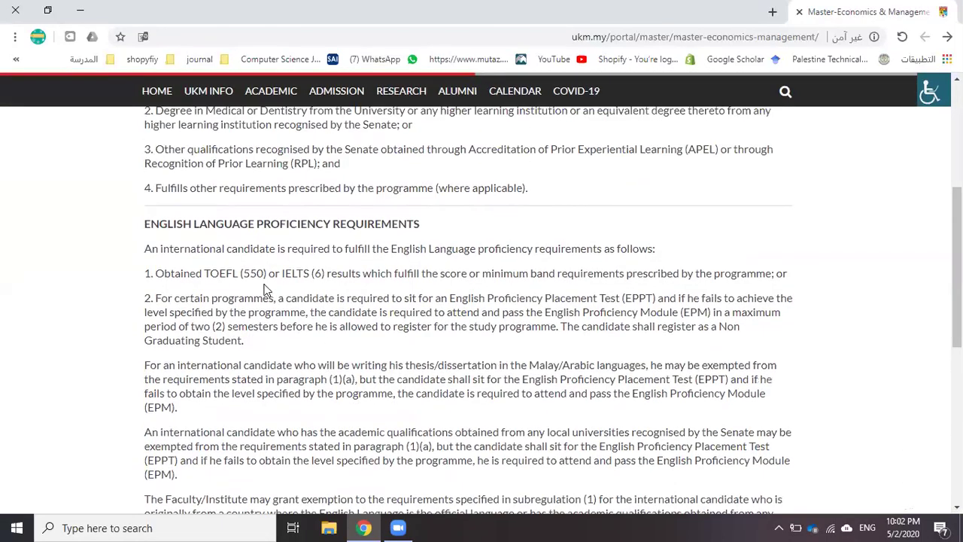
double_click(255, 273)
double_click(317, 274)
scroll(409, 296, "up", 4)
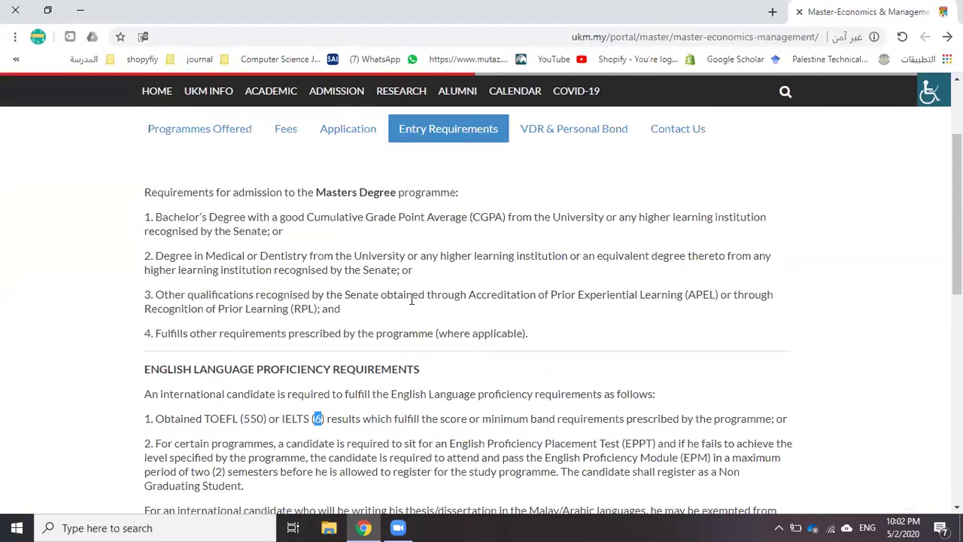
Check the VDR & Personal Bond fees, marking the 1,060 one-year processing fee
left_click(571, 270)
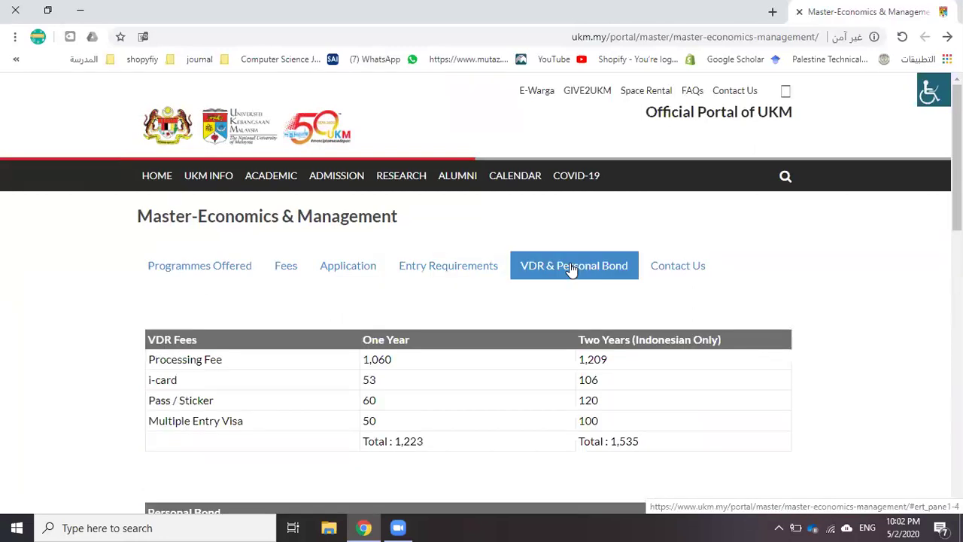
double_click(377, 361)
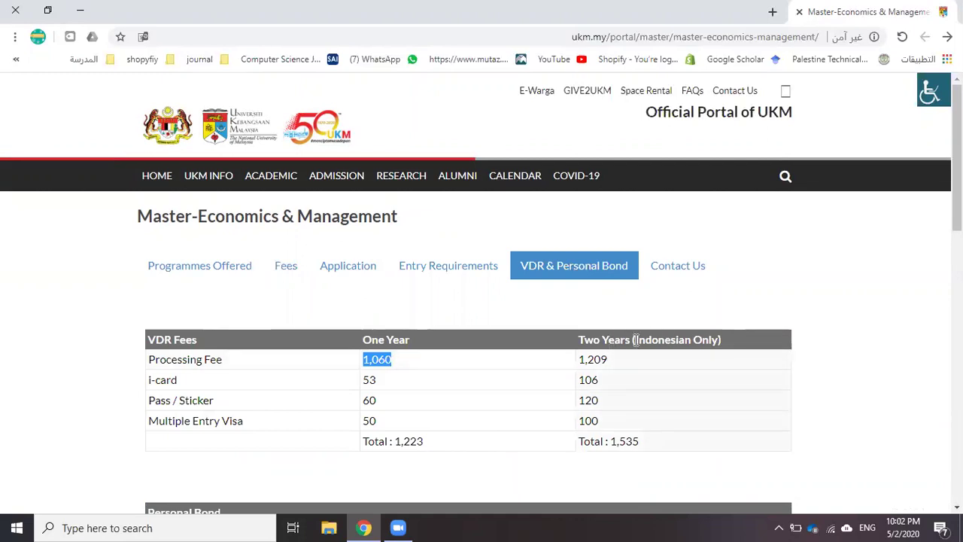
scroll(272, 331, "down", 1)
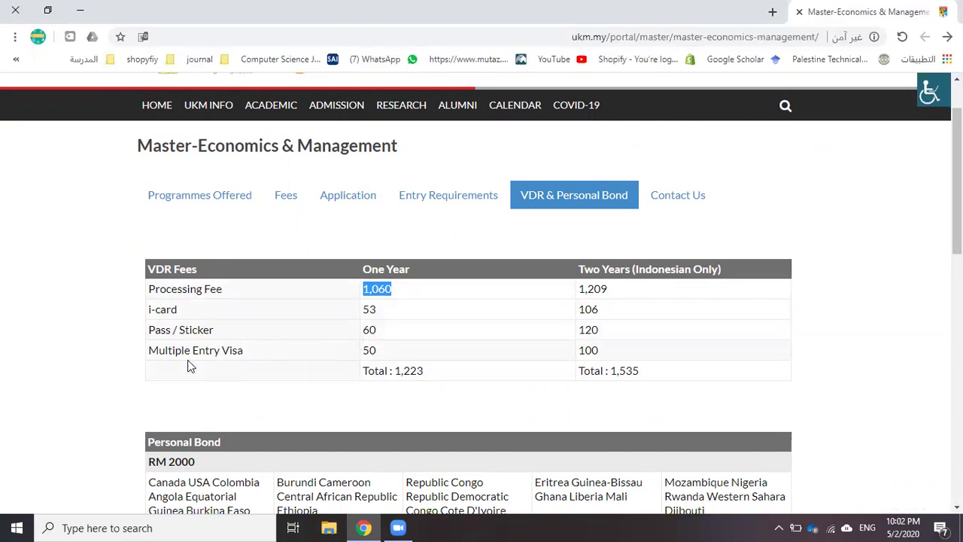
scroll(365, 326, "down", 3)
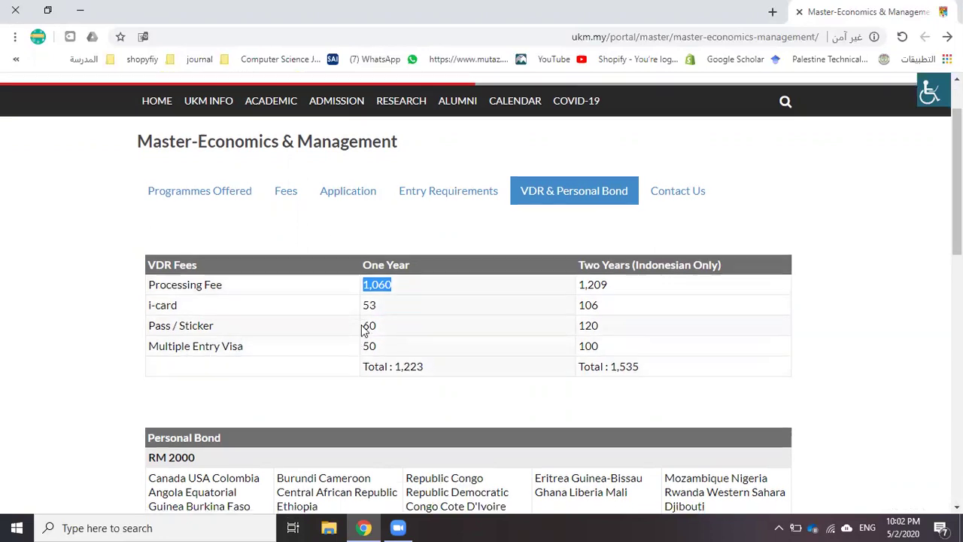
scroll(361, 329, "up", 4)
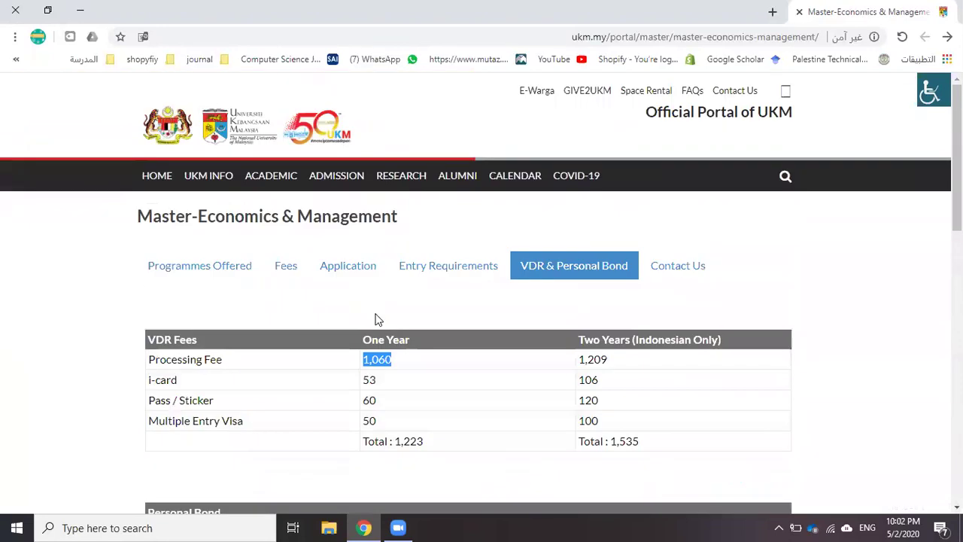
Return to the Application information and scroll through its details
left_click(340, 273)
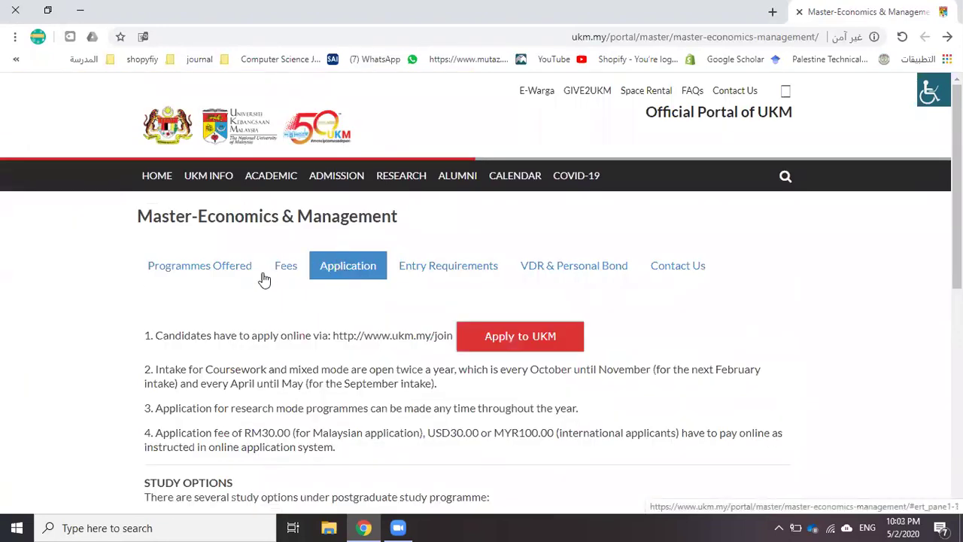
scroll(194, 343, "down", 1)
scroll(195, 342, "down", 1)
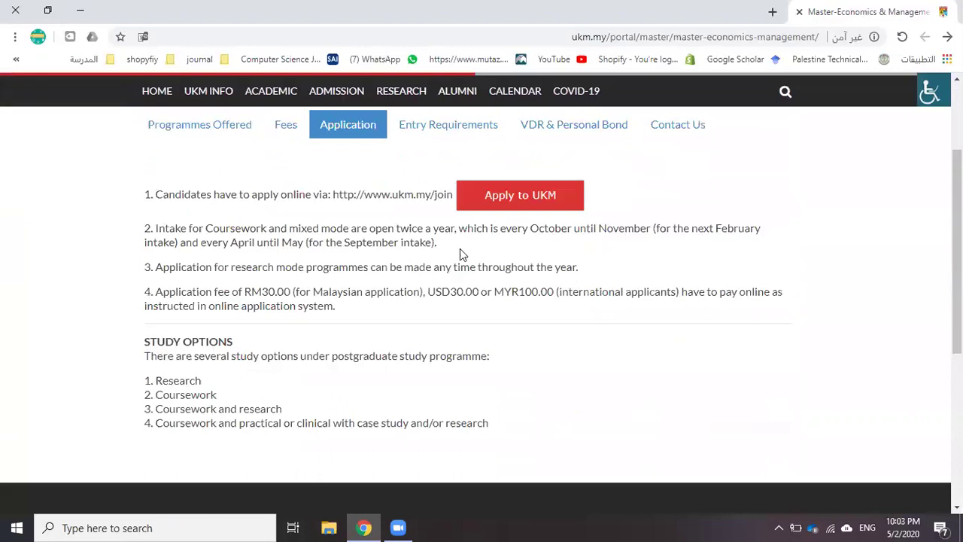
left_click(501, 200)
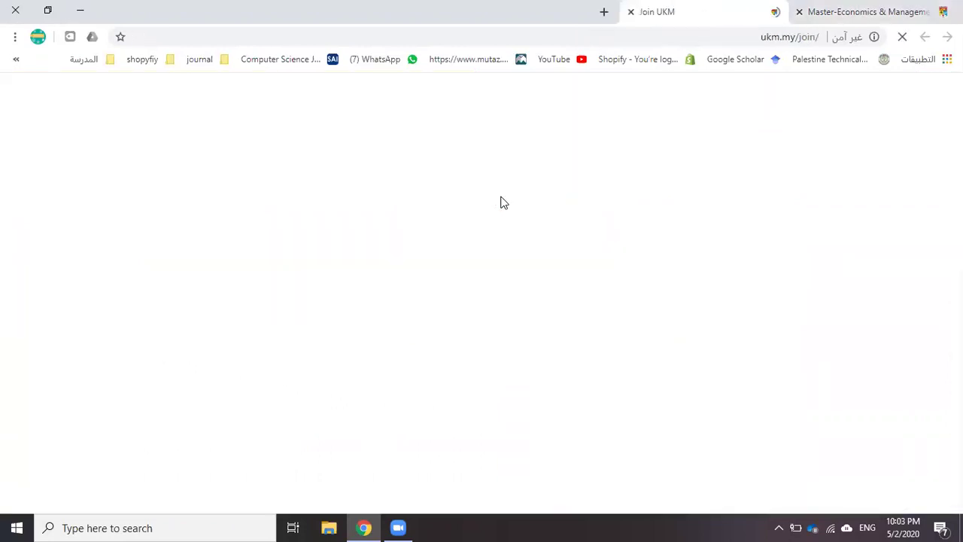
scroll(482, 219, "down", 3)
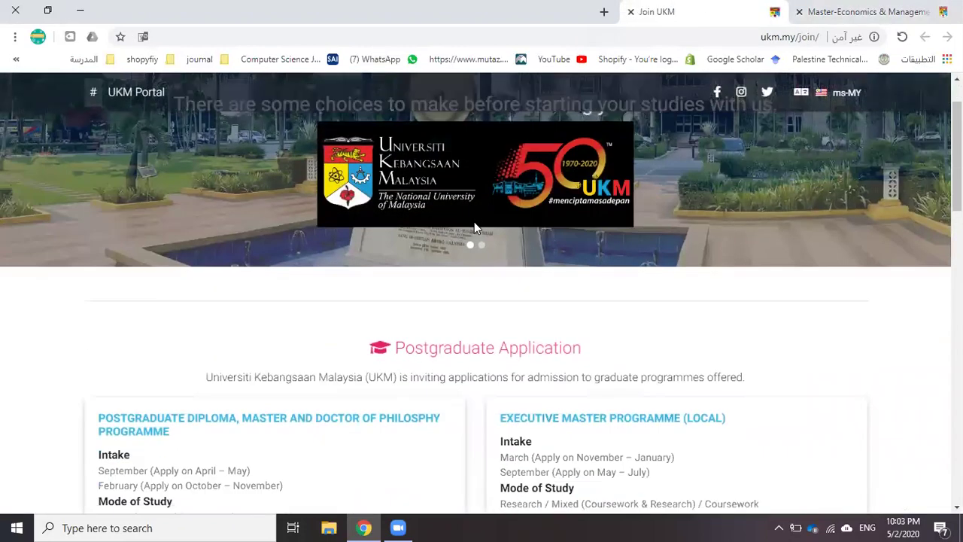
scroll(406, 260, "down", 3)
scroll(382, 267, "down", 2)
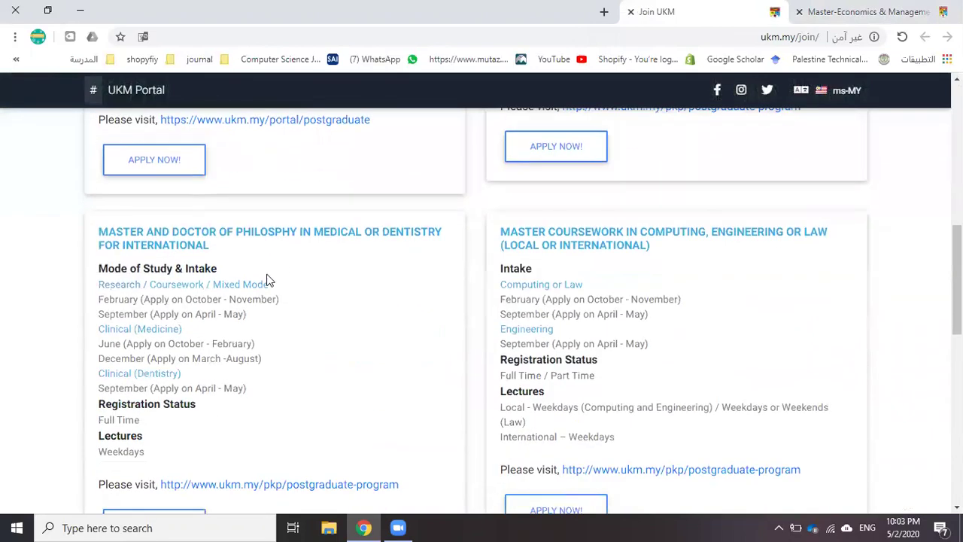
scroll(248, 271, "up", 2)
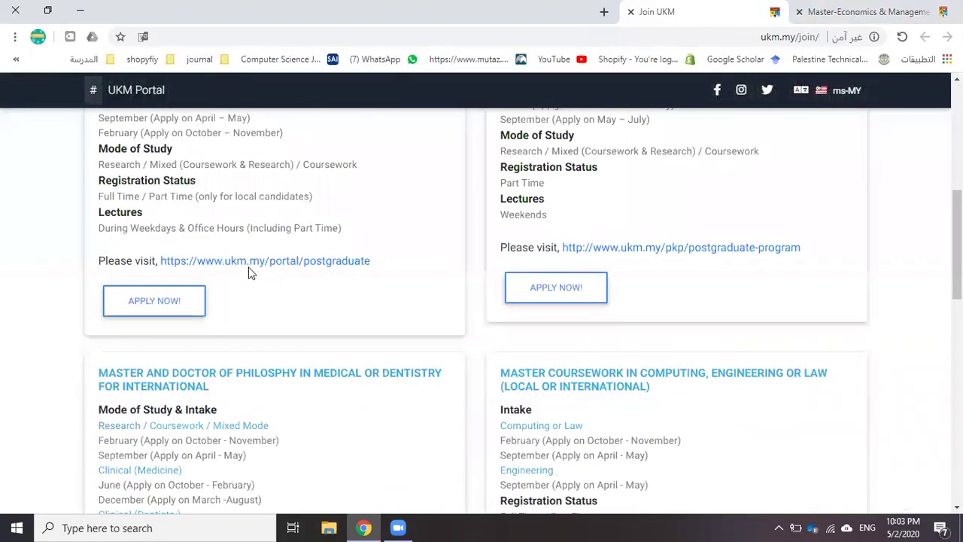
scroll(233, 286, "down", 1)
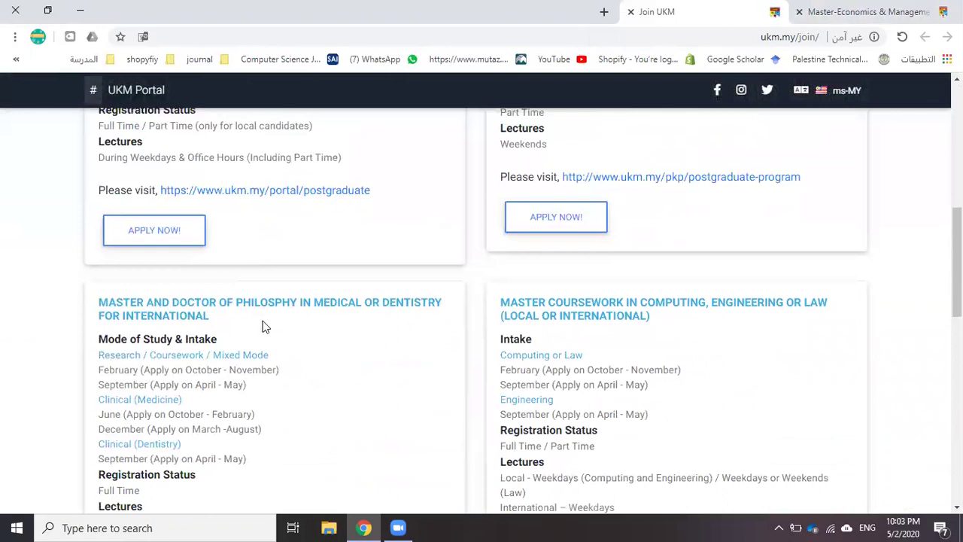
scroll(286, 316, "up", 3)
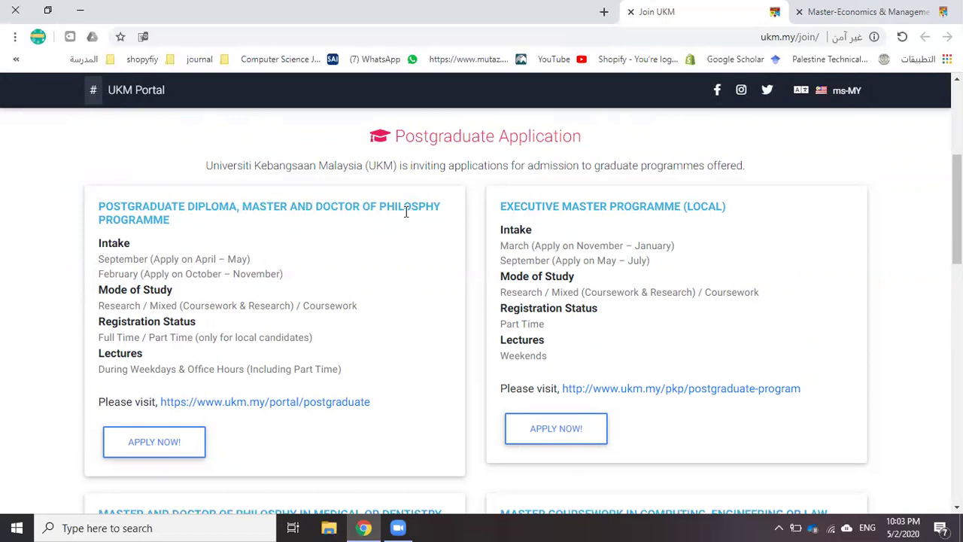
scroll(406, 212, "down", 3)
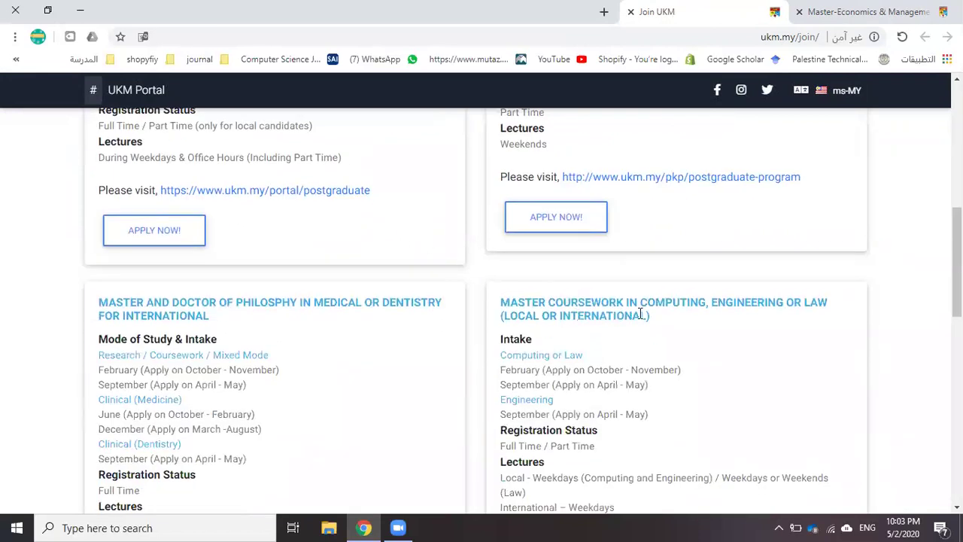
scroll(672, 310, "down", 2)
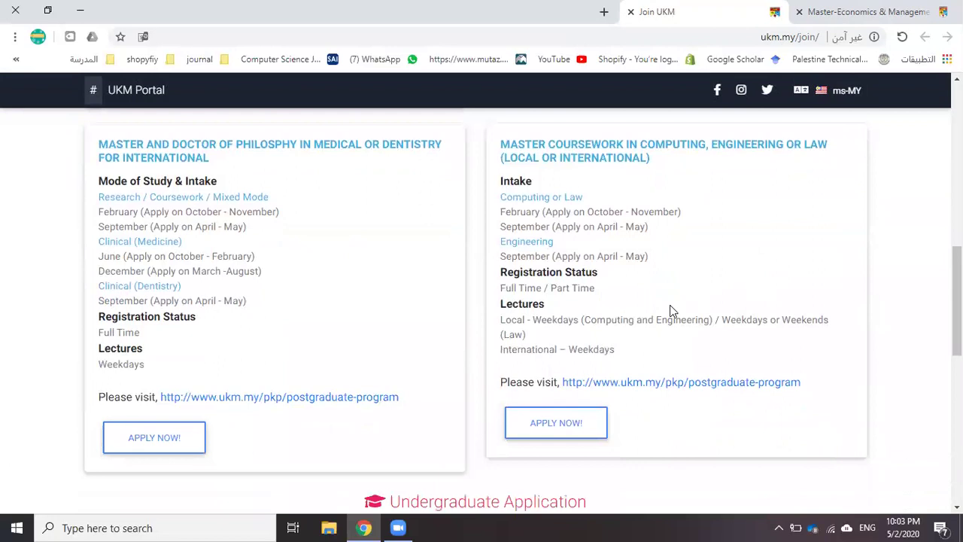
scroll(537, 323, "down", 3)
scroll(387, 296, "up", 8)
scroll(263, 263, "down", 3)
scroll(254, 291, "up", 2)
Open the registration form and choose Passport No. (Non Malaysian) as the cardholder type
left_click(154, 444)
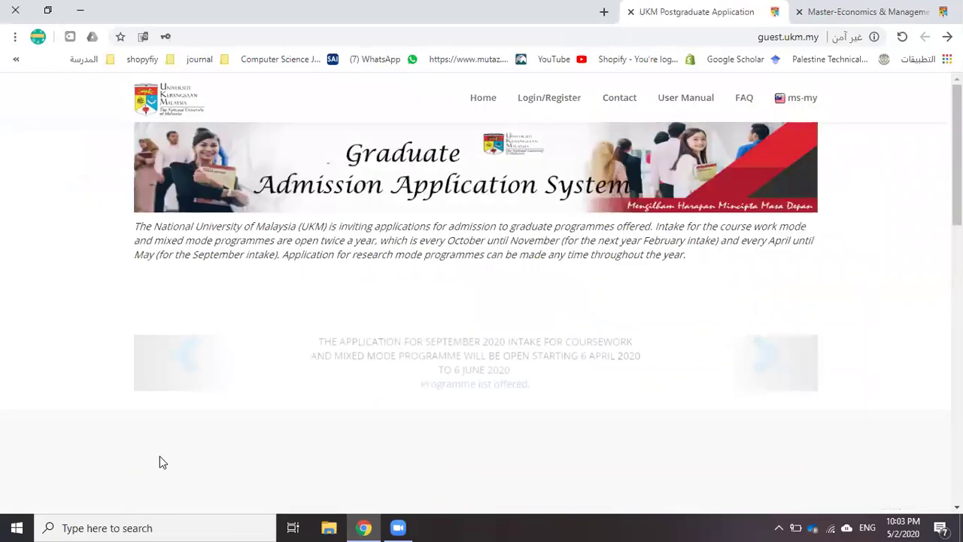
scroll(357, 312, "down", 4)
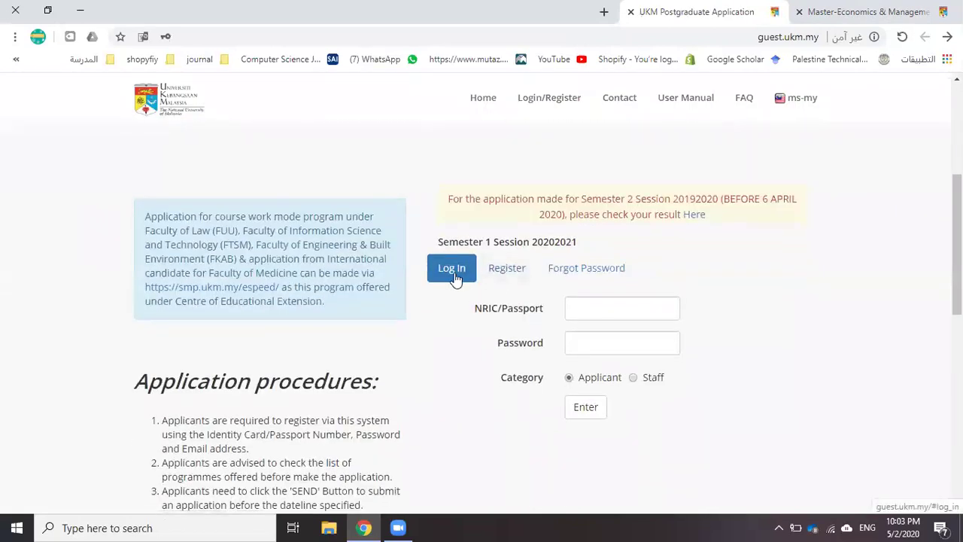
left_click(507, 274)
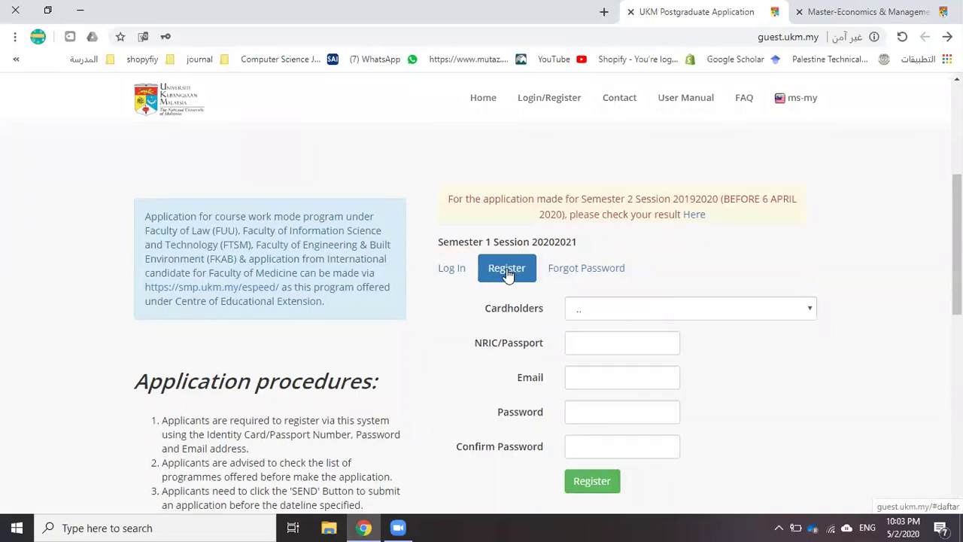
left_click(605, 324)
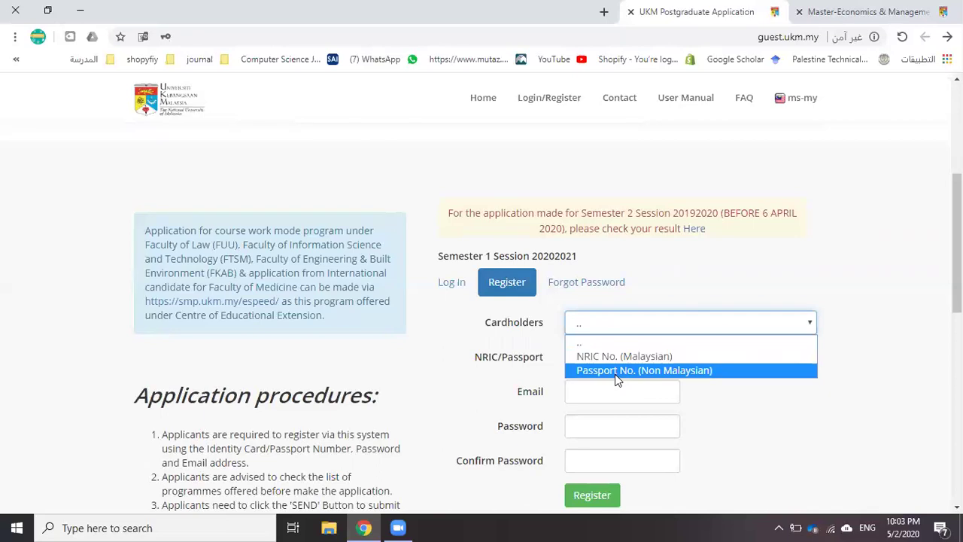
left_click(618, 370)
scroll(597, 365, "down", 1)
Enter the applicant's passport number and e-mail address
left_click(585, 316)
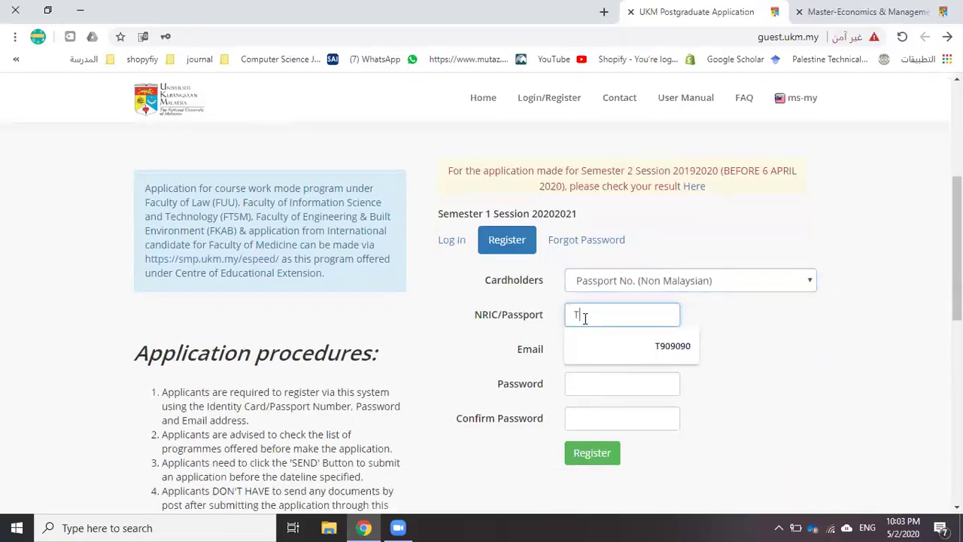
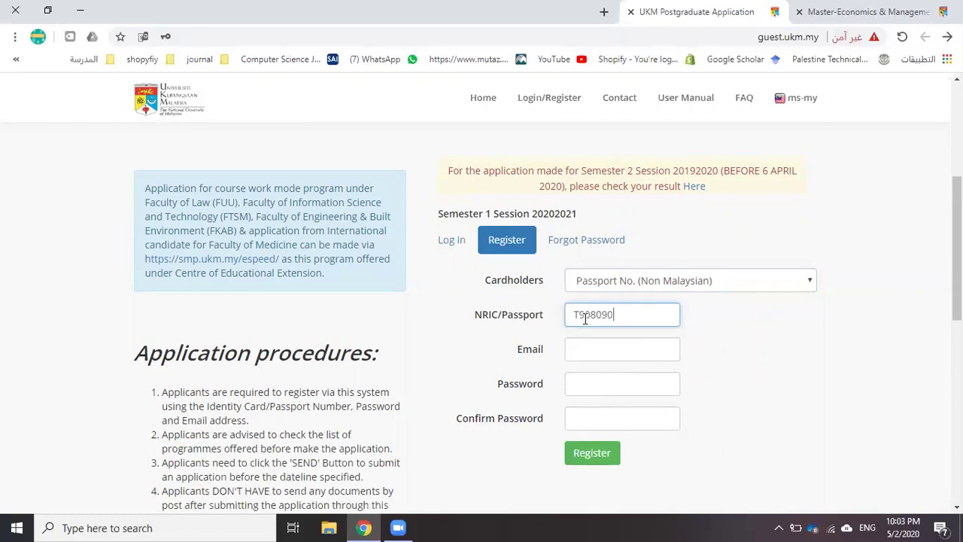
scroll(584, 318, "up", 1)
left_click(580, 374)
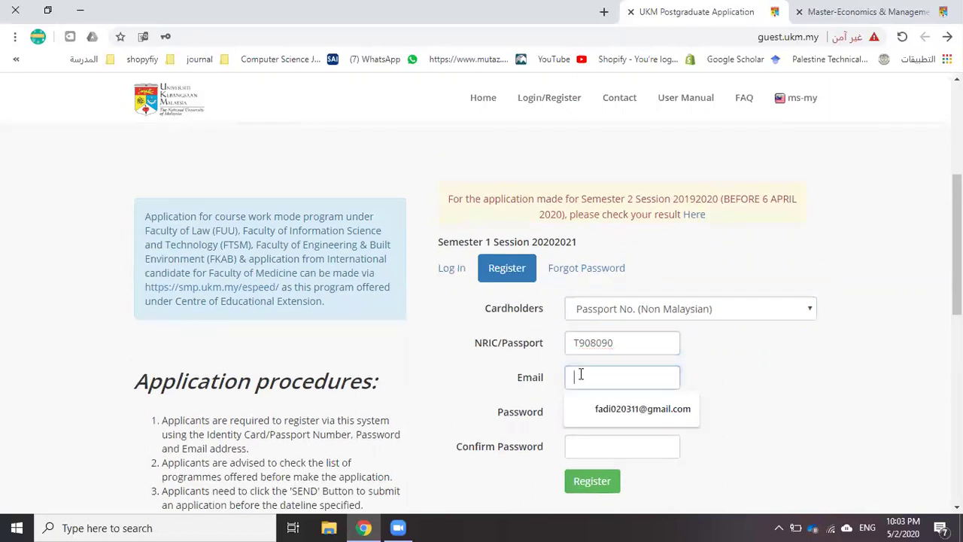
scroll(580, 376, "up", 1)
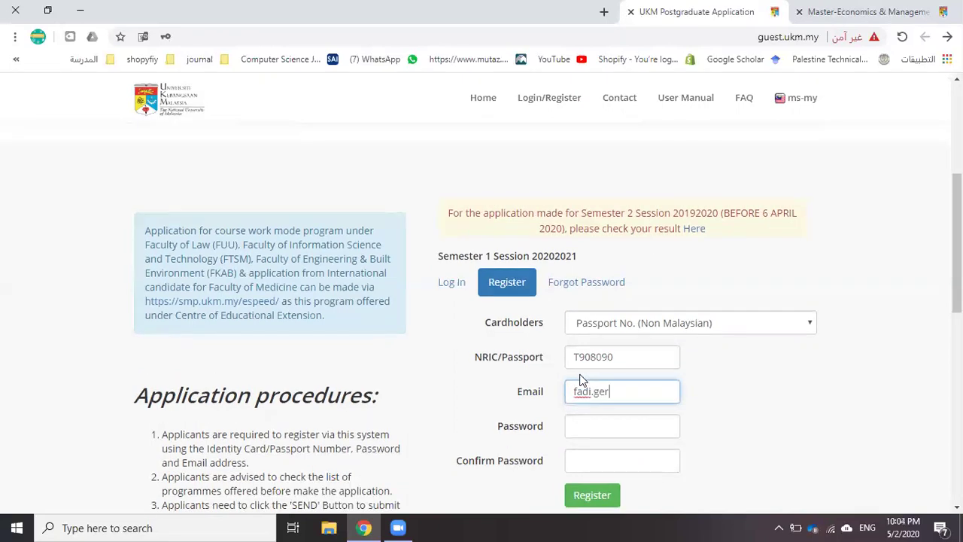
scroll(580, 377, "down", 1)
type("gmail.com")
Enter and confirm the account password, then submit the registration
left_click(580, 376)
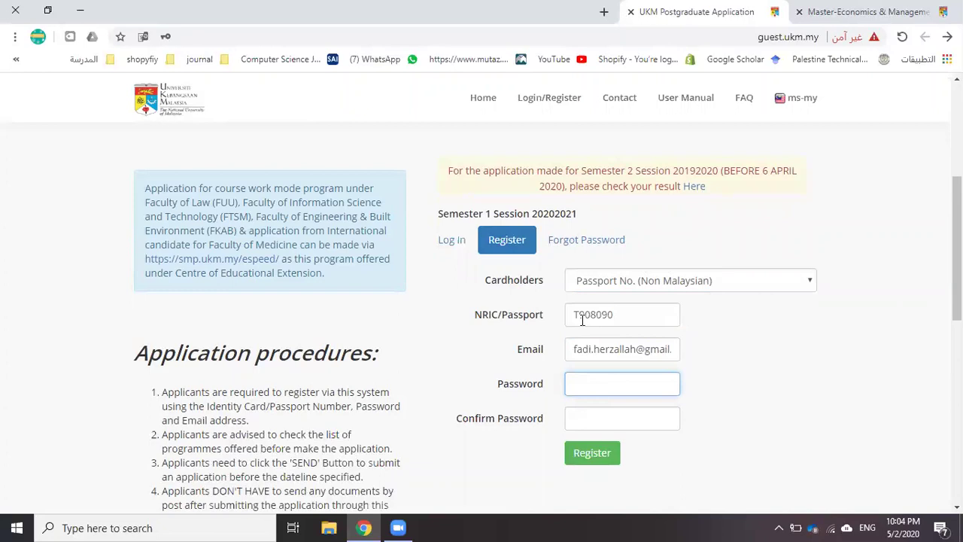
type("1")
scroll(577, 377, "up", 1)
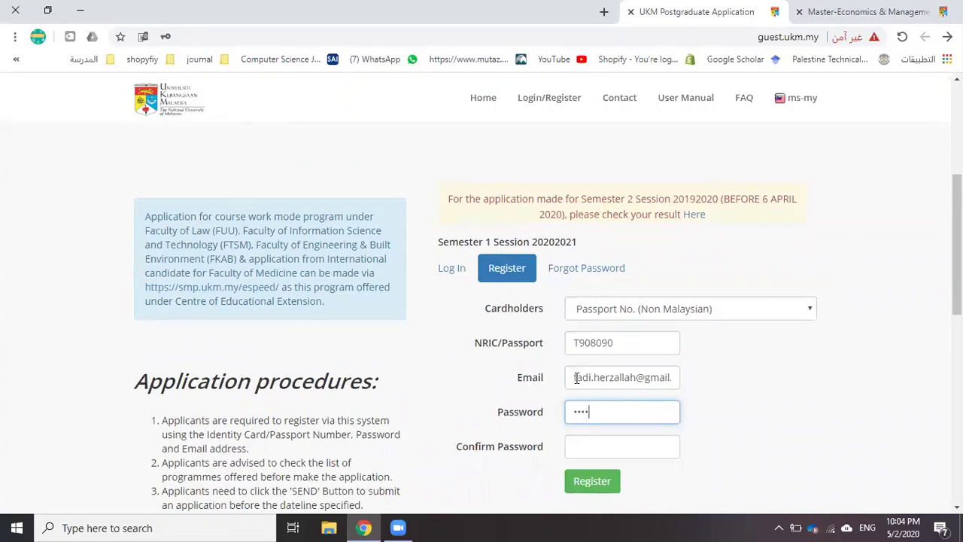
key("Tab")
type("1123456789")
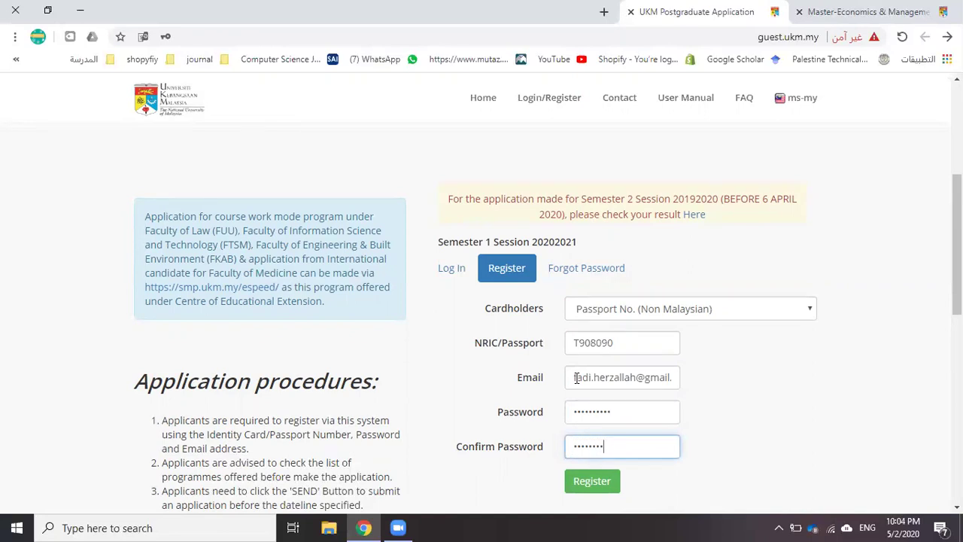
scroll(576, 407, "up", 1)
left_click(587, 496)
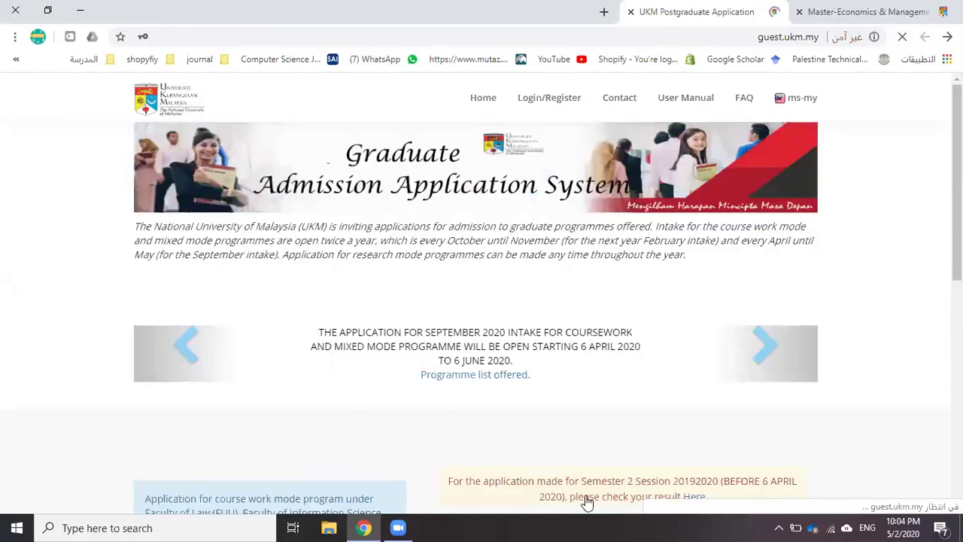
Dismiss the success message, save the login in Chrome, and log in with the saved credentials
left_click(549, 206)
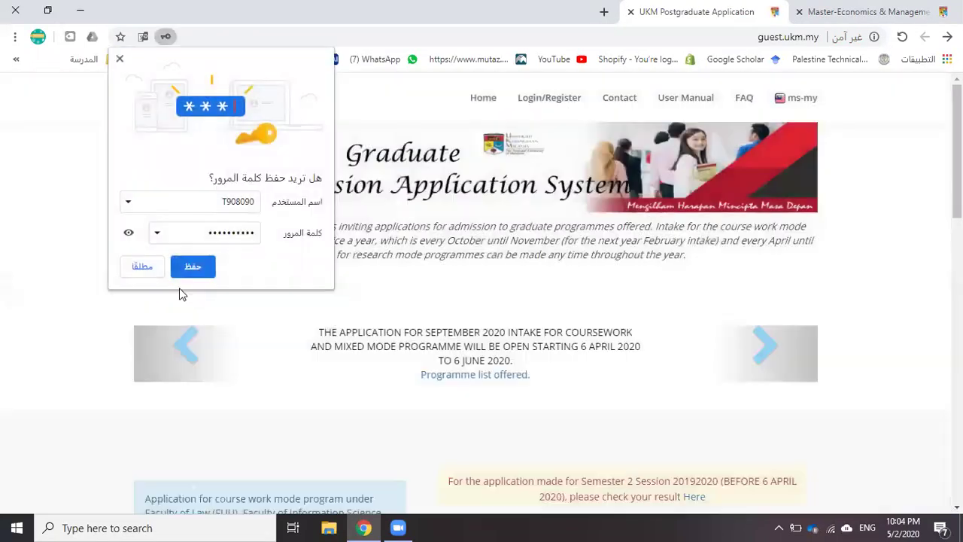
left_click(182, 269)
scroll(403, 299, "down", 4)
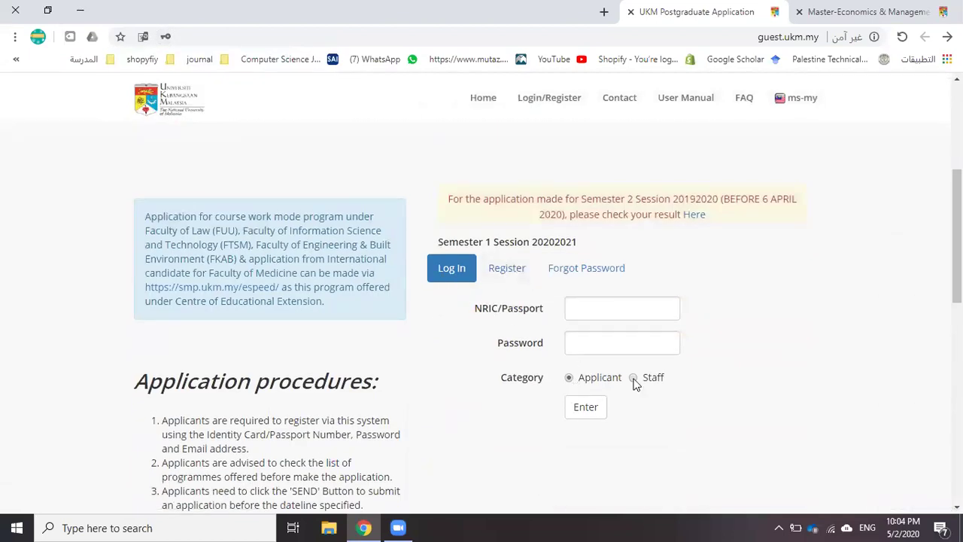
left_click(580, 307)
scroll(581, 307, "up", 1)
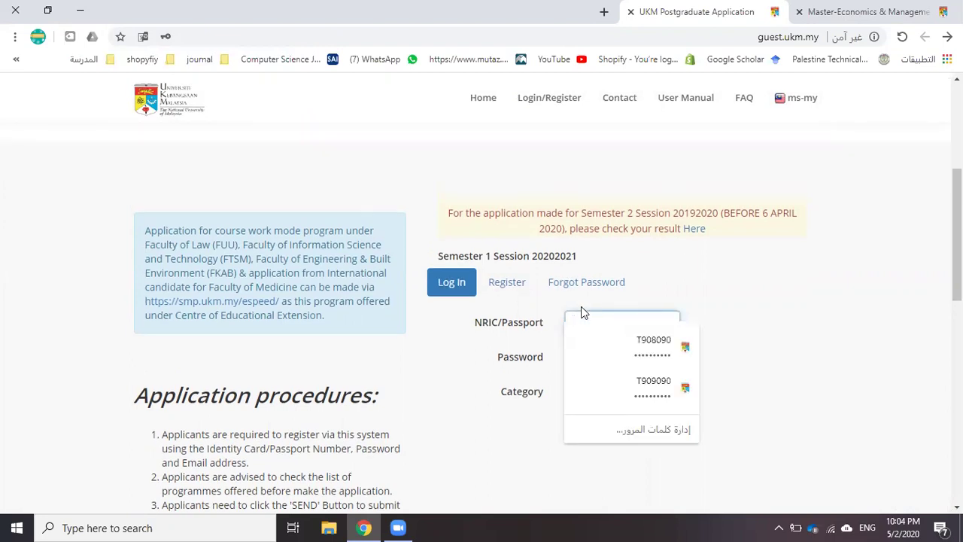
left_click(648, 346)
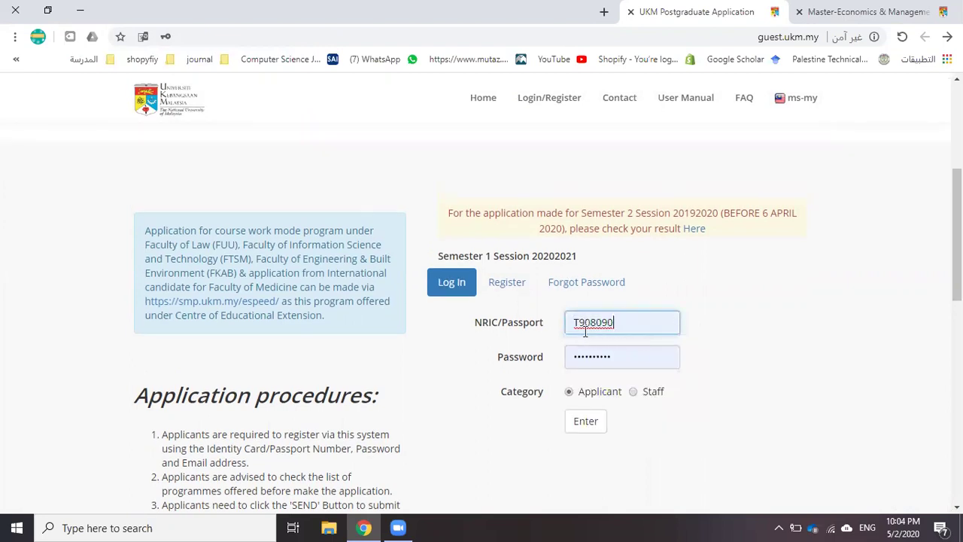
scroll(585, 331, "down", 1)
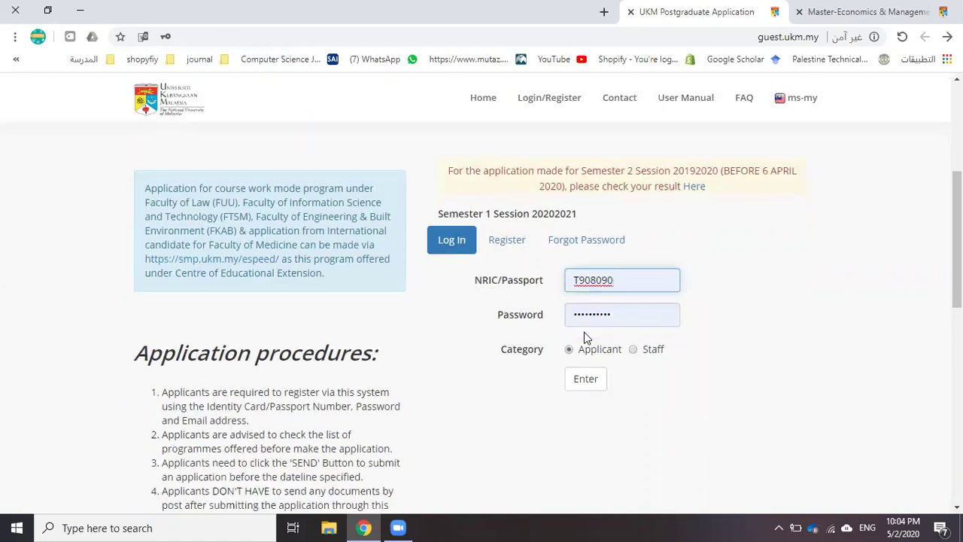
left_click(586, 379)
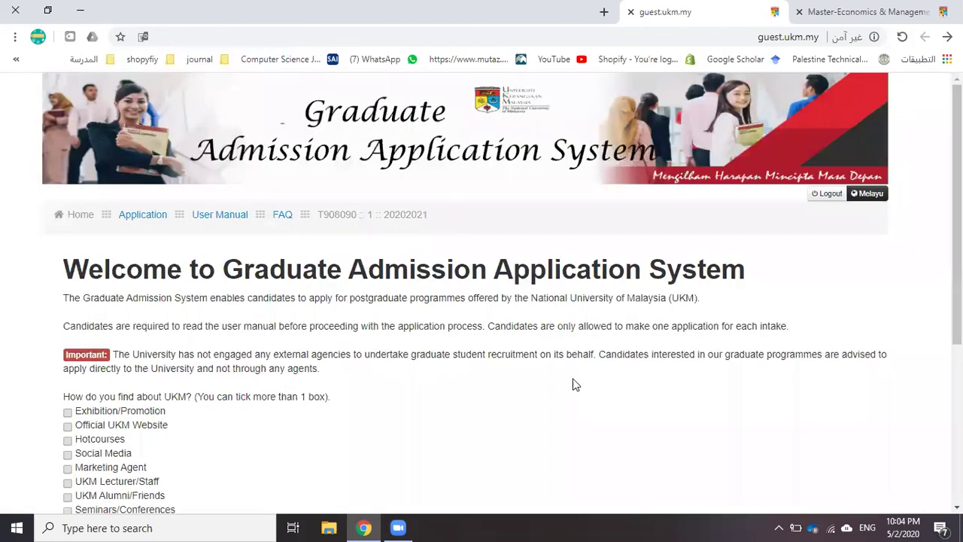
Tick UKM Alumni/Friends as the referral source and submit the answer
scroll(223, 308, "down", 2)
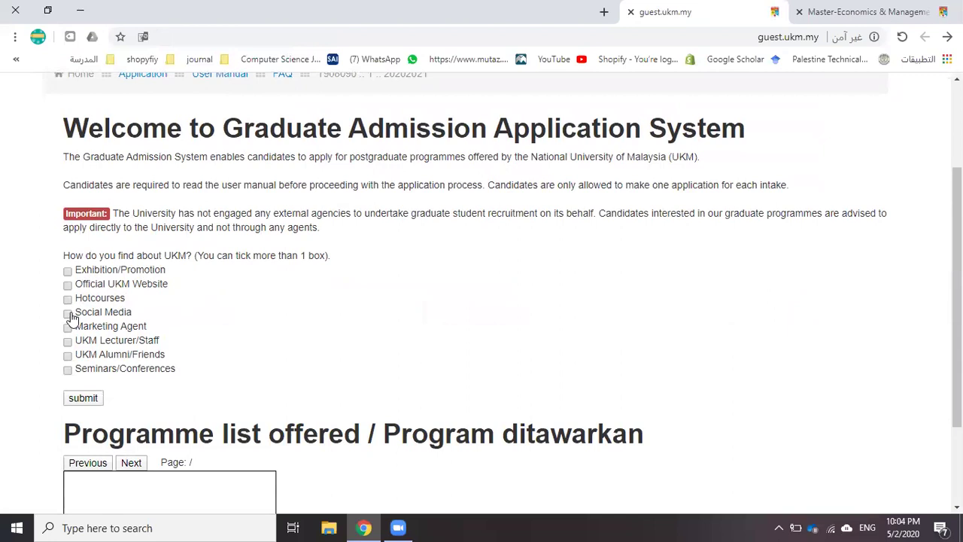
left_click(68, 356)
left_click(77, 401)
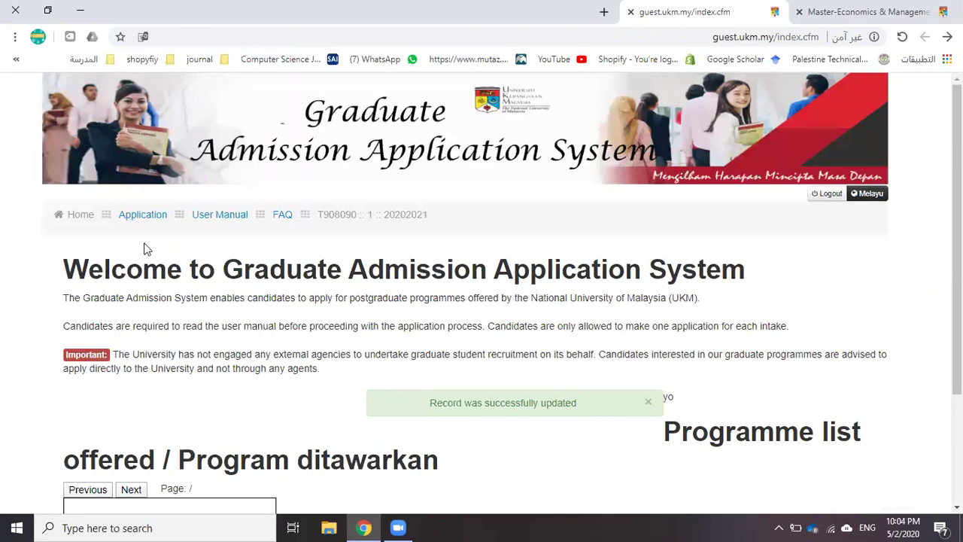
scroll(241, 329, "down", 2)
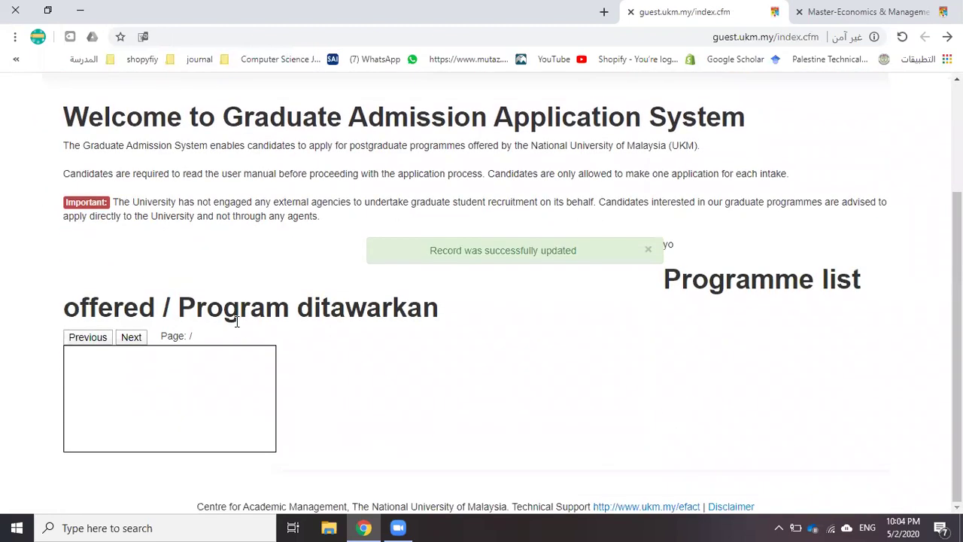
scroll(233, 331, "up", 2)
Open the user manual PDF from the admission system home page
left_click(152, 218)
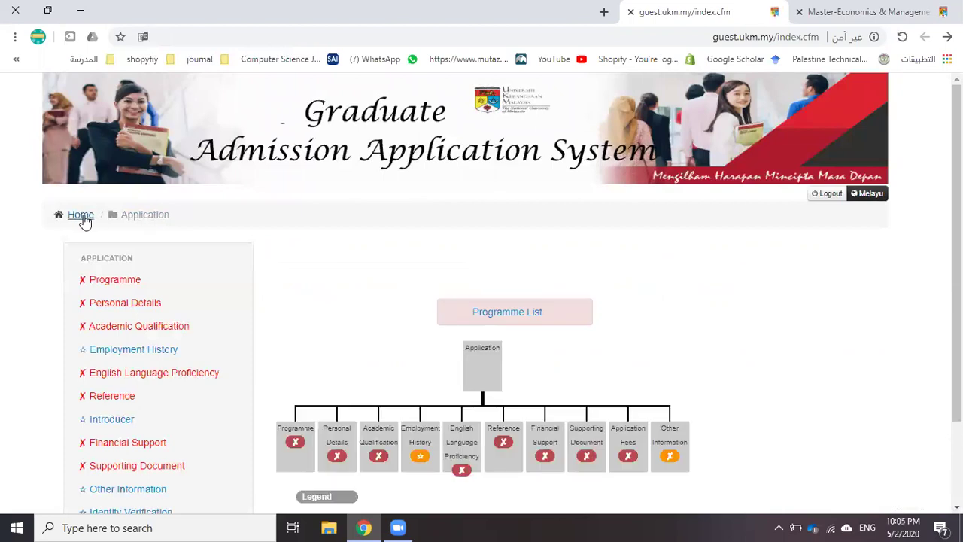
left_click(88, 218)
left_click(226, 215)
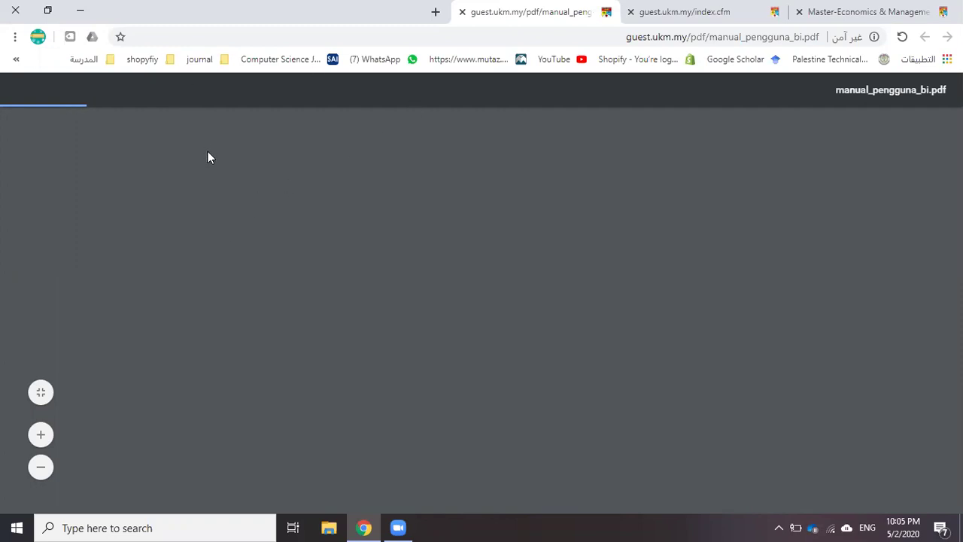
Back in the admission system, browse the application checklist page
left_click(696, 12)
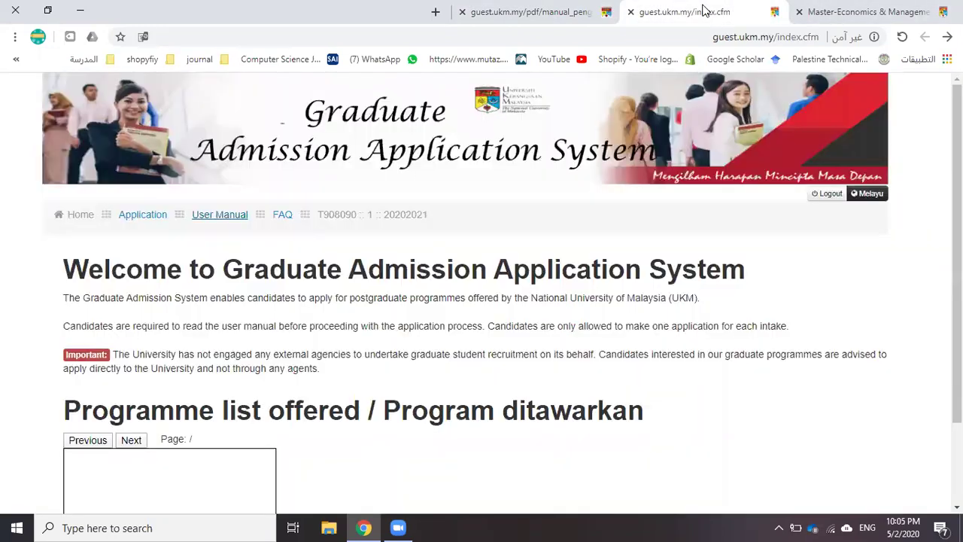
left_click(135, 216)
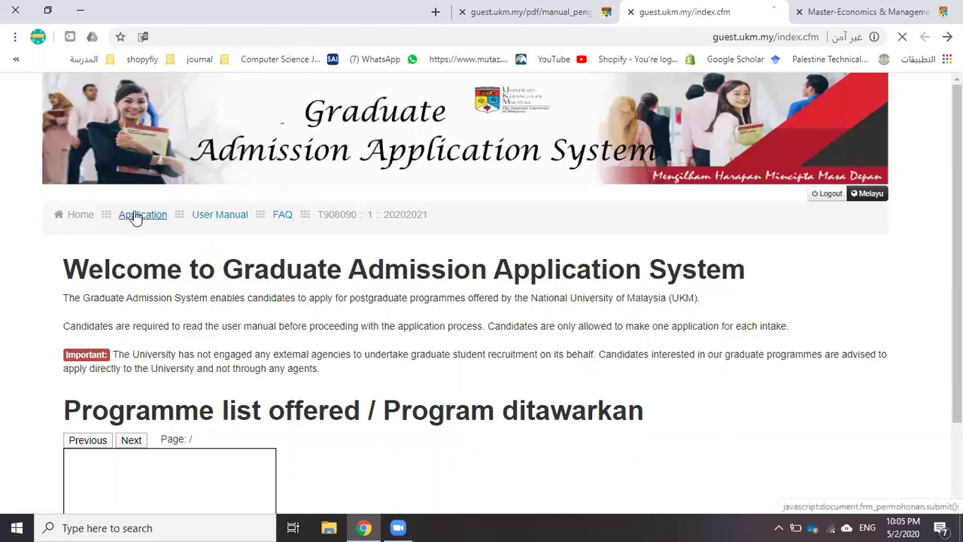
scroll(142, 222, "down", 1)
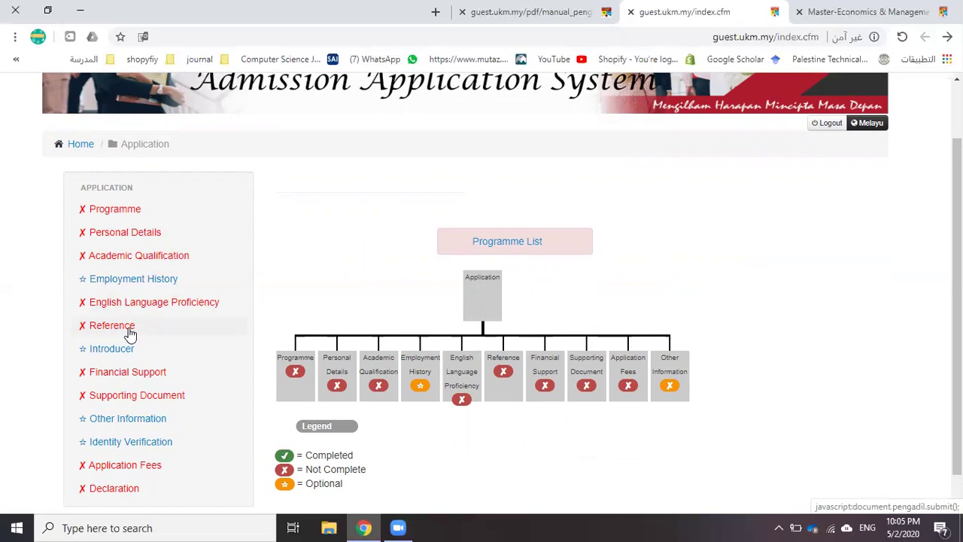
scroll(130, 335, "down", 1)
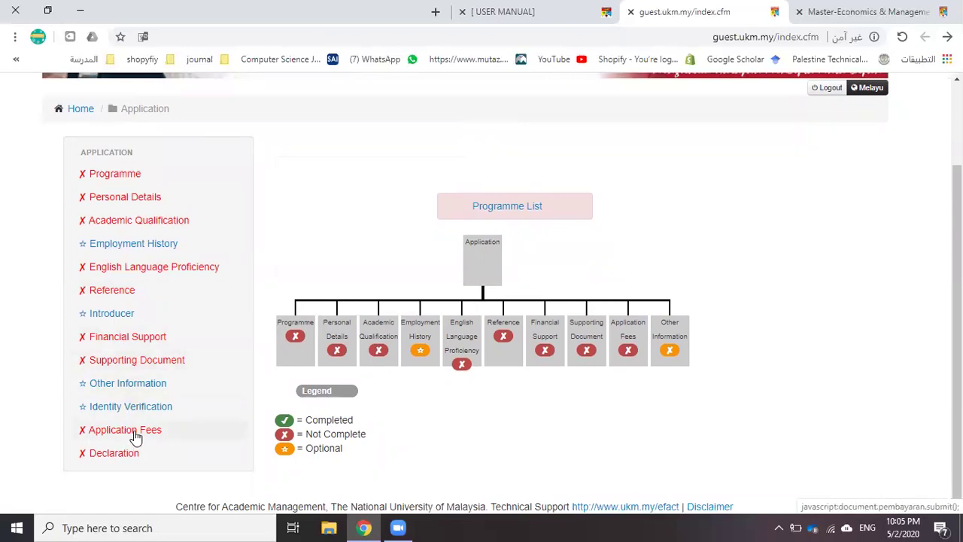
scroll(200, 346, "up", 2)
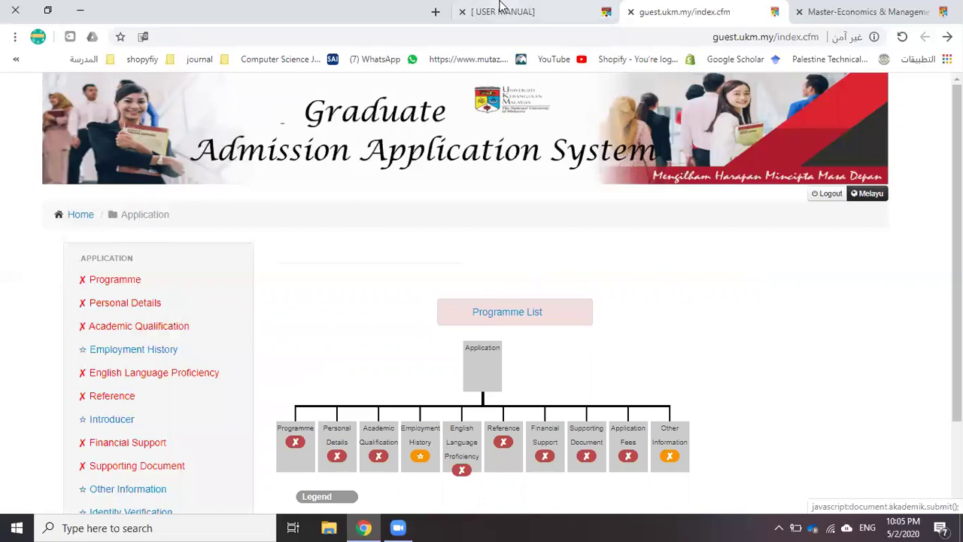
Skim the user manual PDF, then close its tab
left_click(501, 11)
scroll(393, 194, "down", 14)
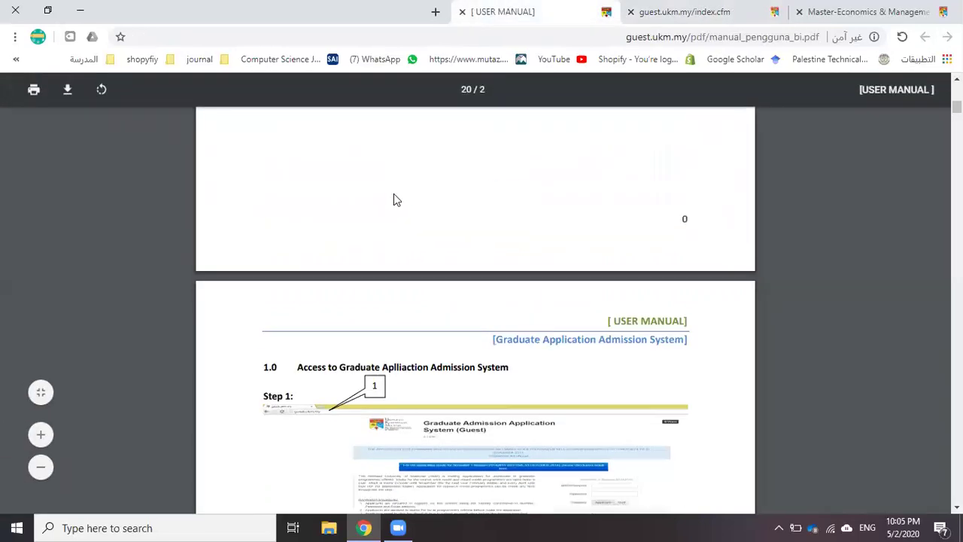
scroll(400, 193, "up", 2)
scroll(401, 194, "down", 9)
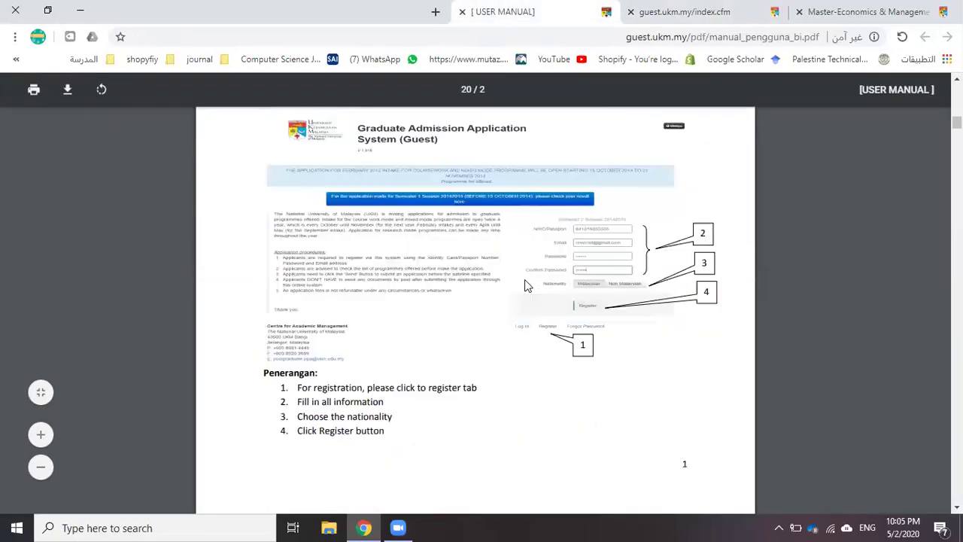
scroll(496, 270, "down", 10)
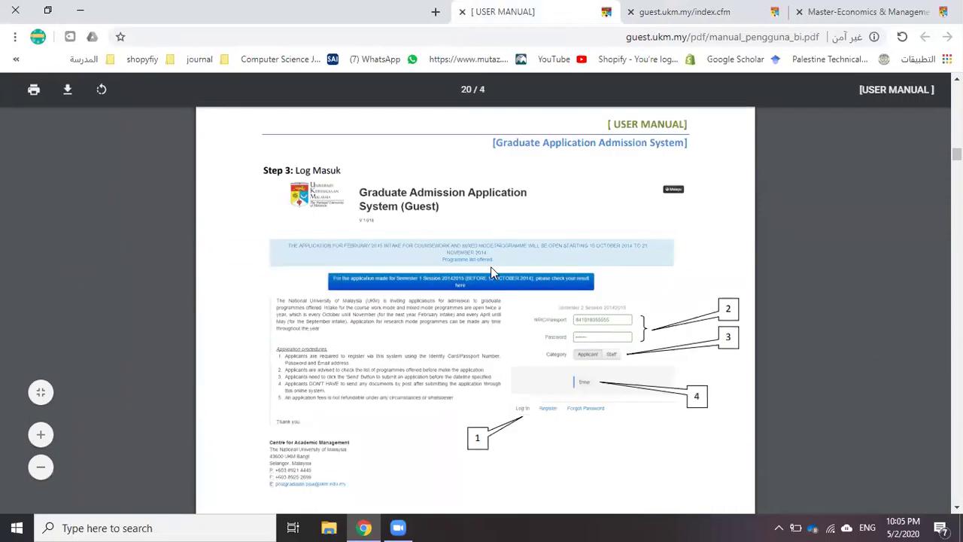
scroll(466, 282, "down", 4)
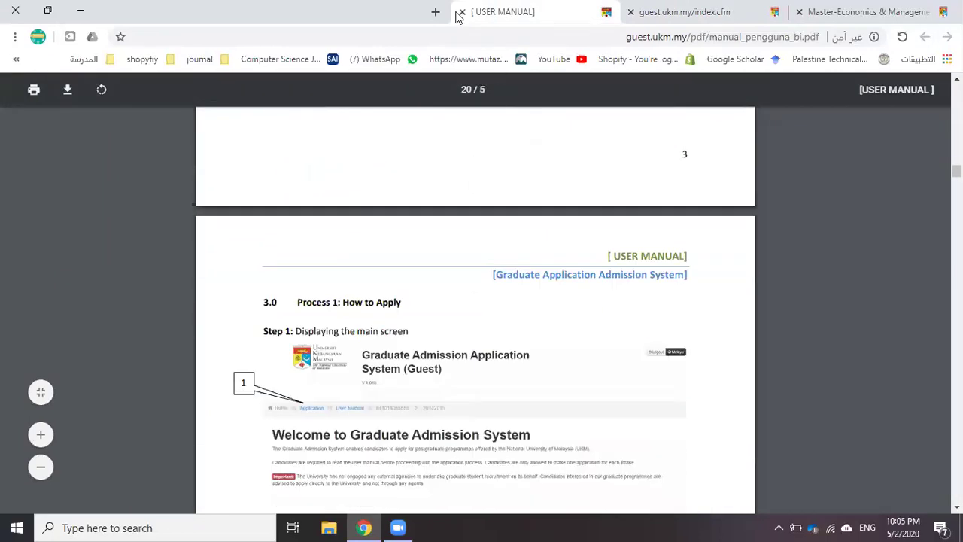
left_click(462, 11)
In the Programme section, choose Full Time registration and Masters Degree level
left_click(110, 279)
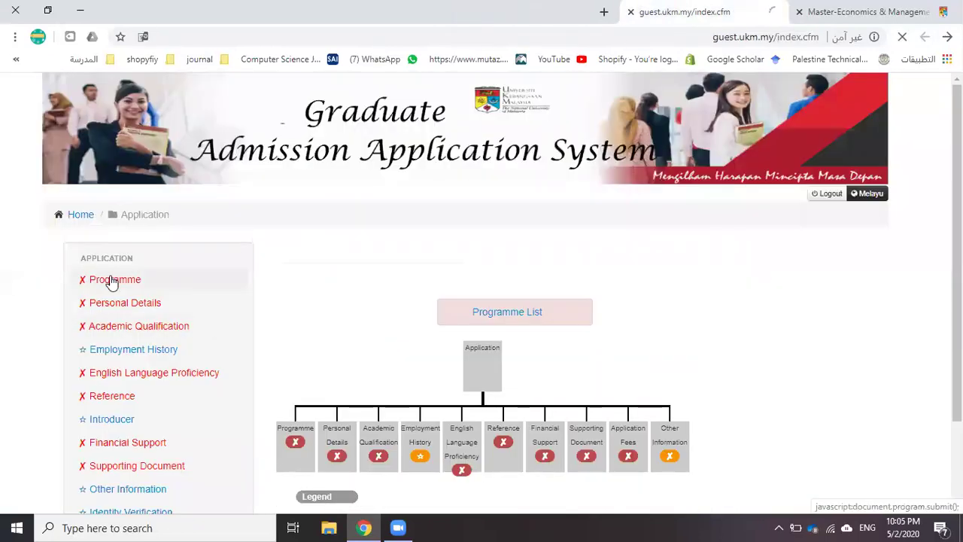
scroll(367, 324, "down", 2)
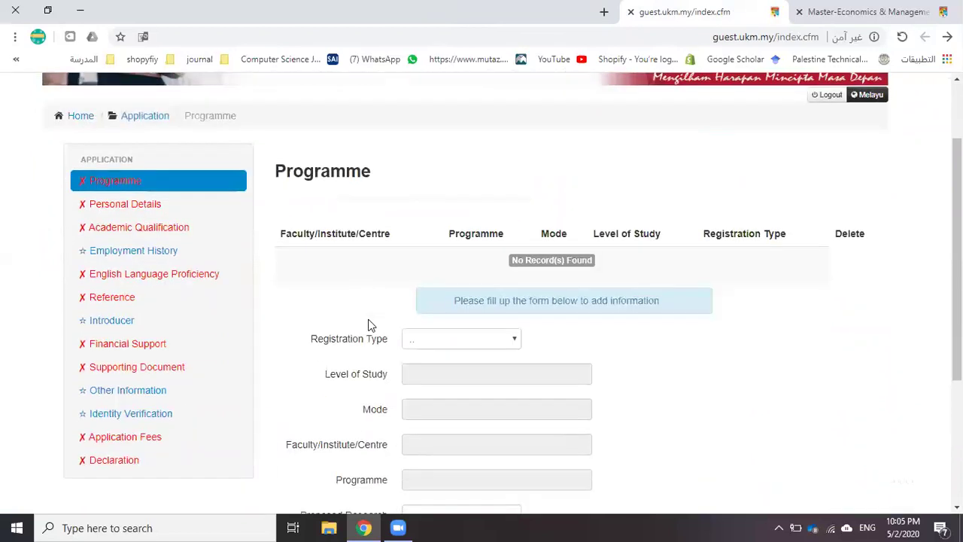
left_click(442, 299)
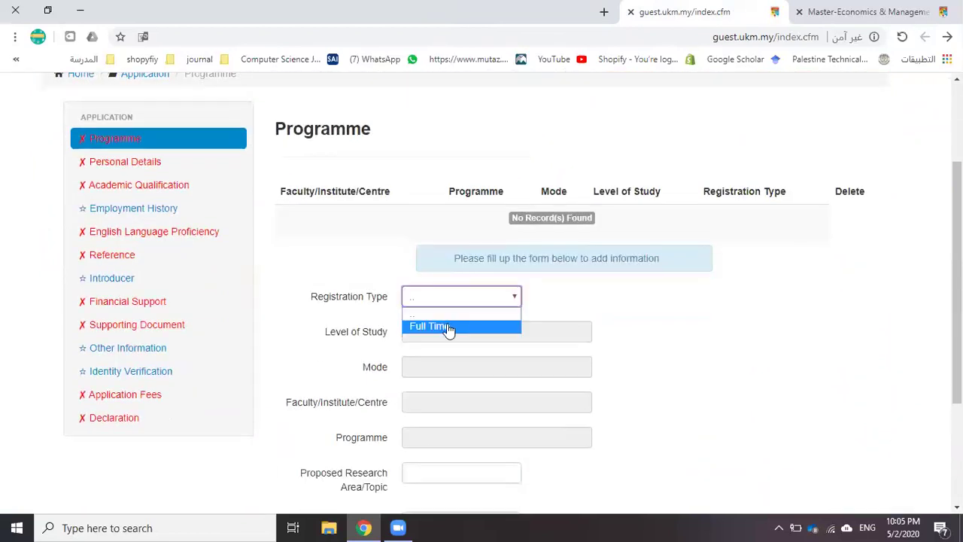
left_click(447, 327)
left_click(438, 336)
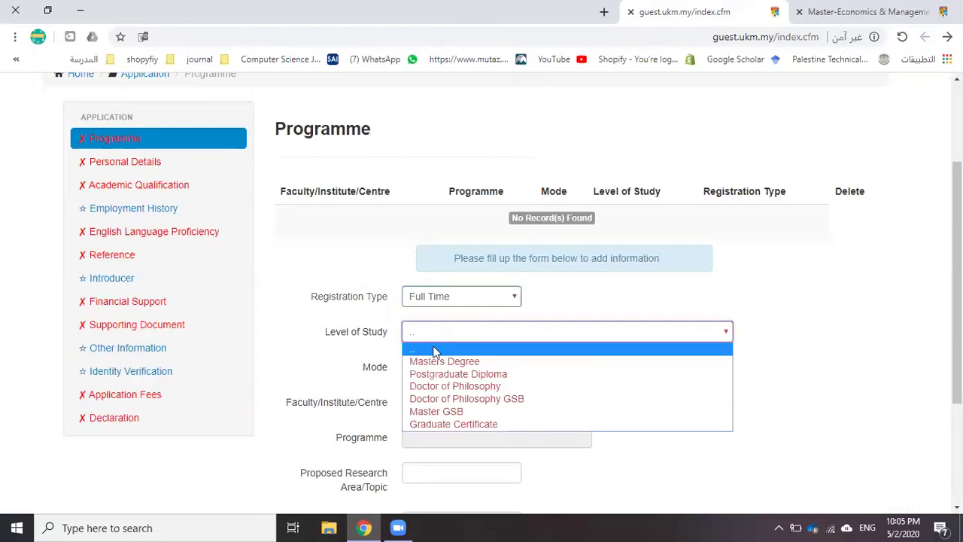
left_click(449, 363)
scroll(446, 361, "down", 1)
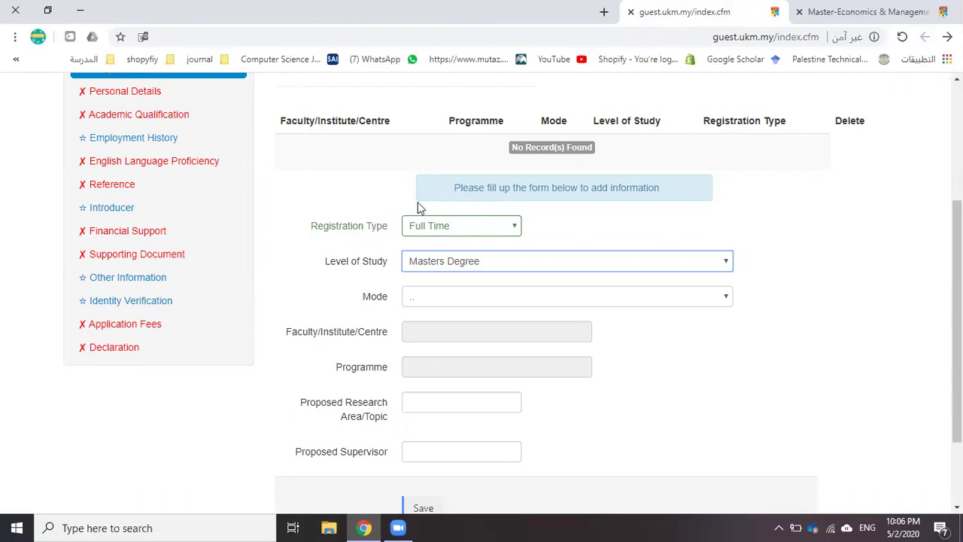
Pick Coursework mode, Economics & Management faculty, Master In Accounting programme and Management field
left_click(425, 299)
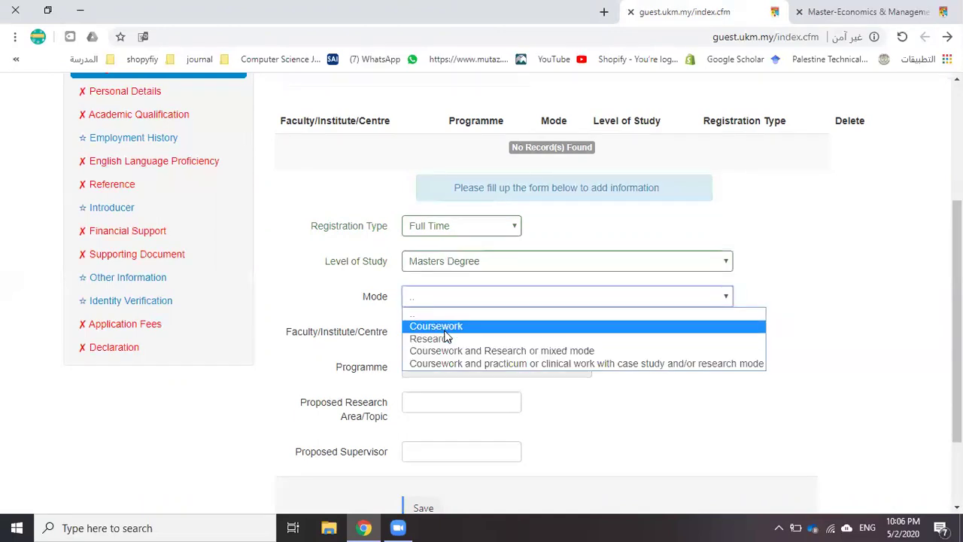
left_click(444, 328)
left_click(446, 336)
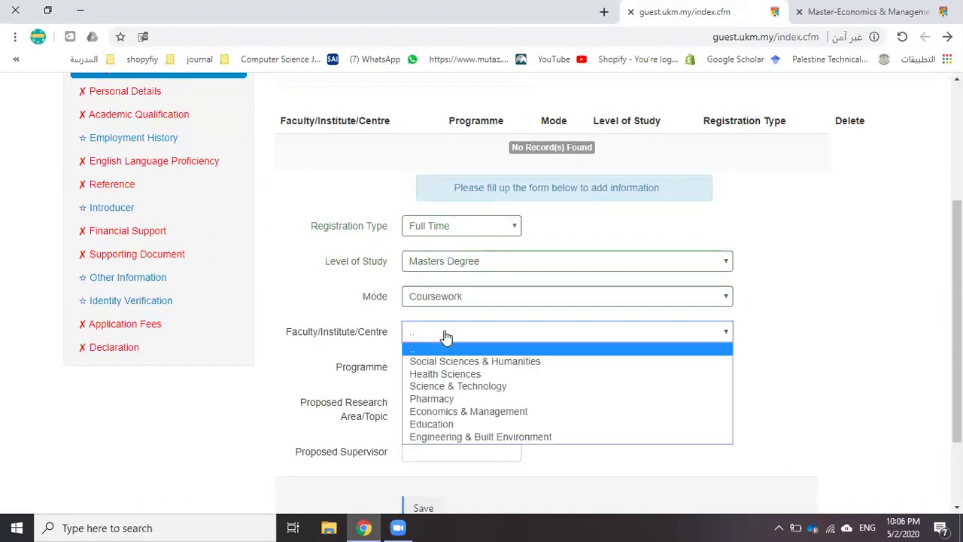
left_click(495, 412)
scroll(476, 377, "down", 1)
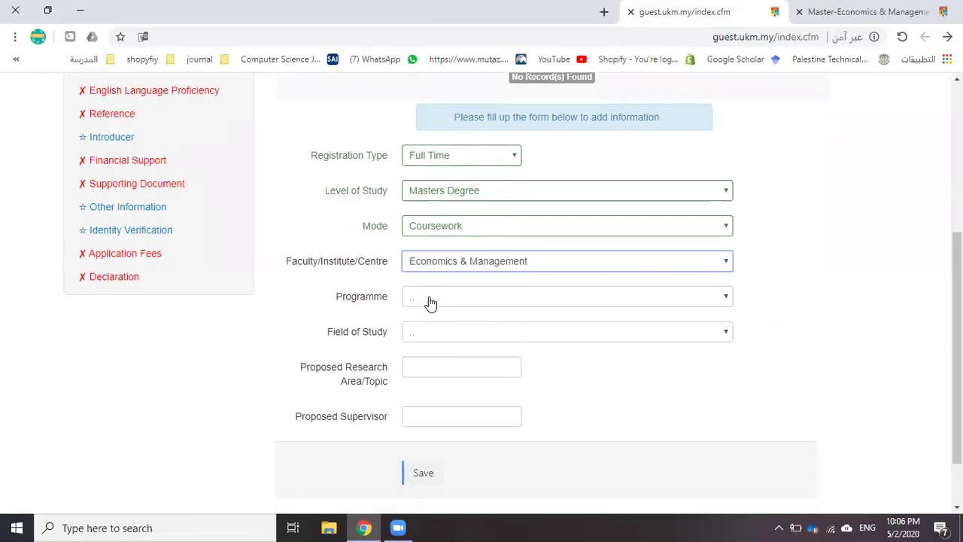
left_click(430, 300)
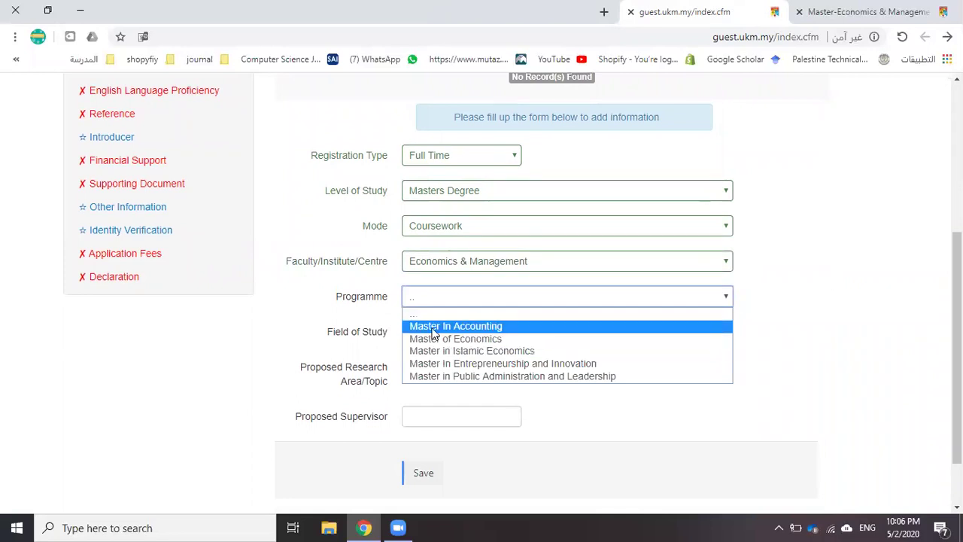
left_click(434, 328)
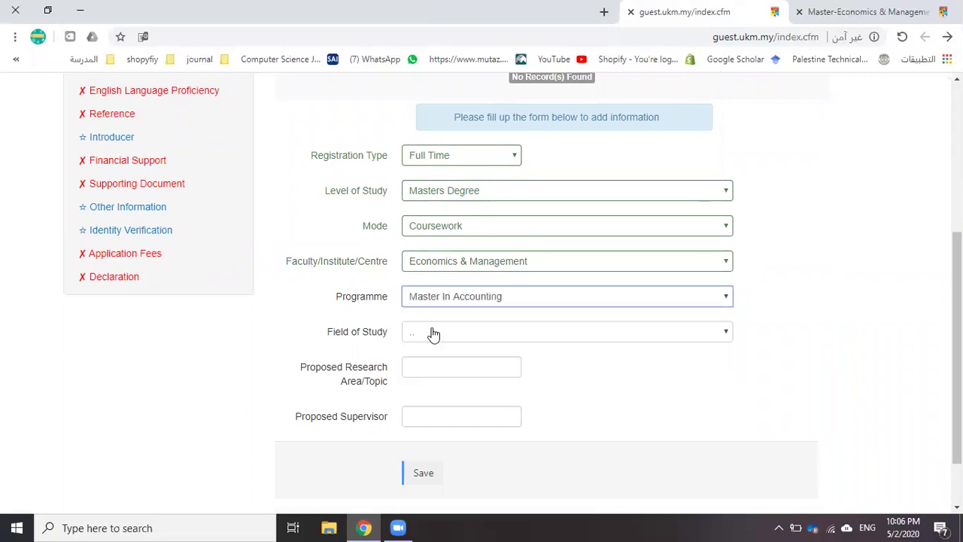
left_click(434, 334)
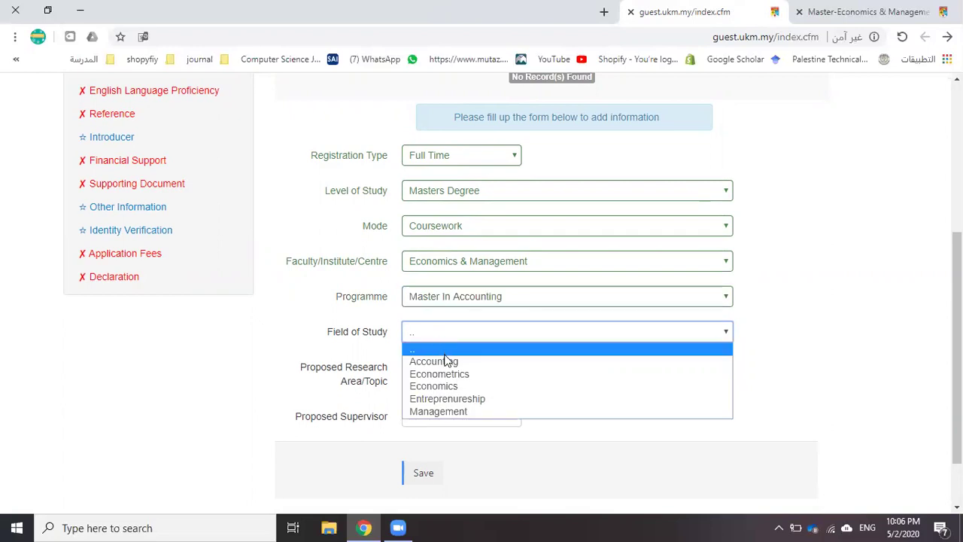
left_click(447, 411)
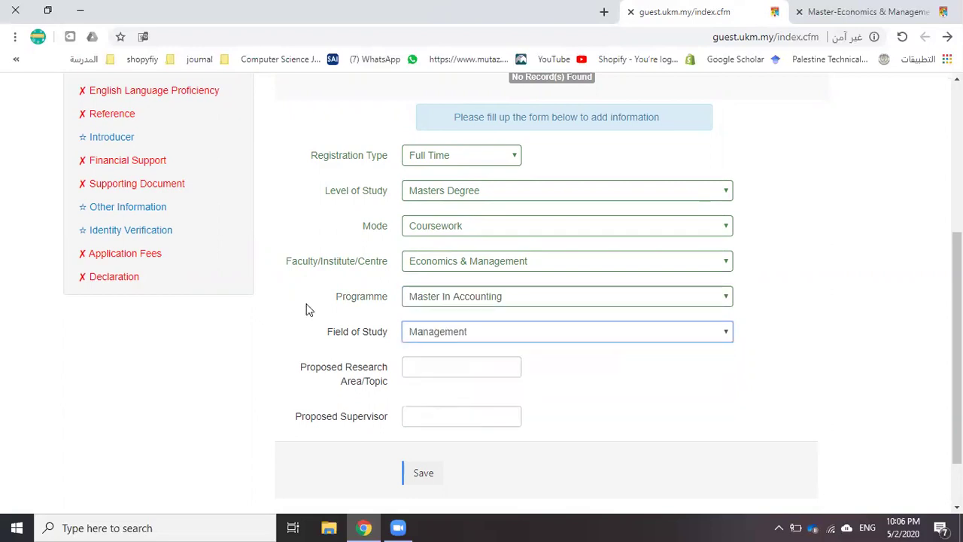
Set the proposed research area to ecommerce and enter the proposed supervisor's name
scroll(327, 294, "down", 1)
left_click(424, 301)
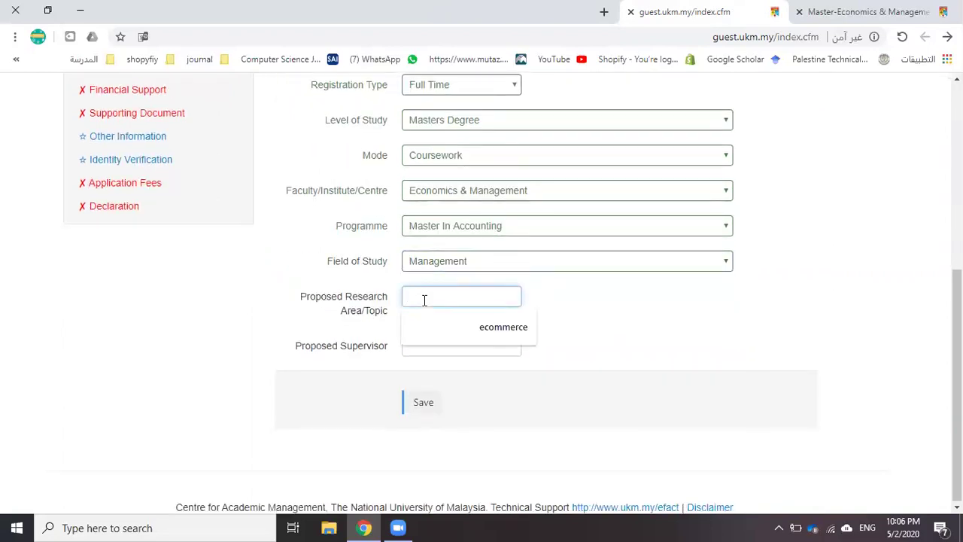
left_click(468, 334)
left_click(432, 346)
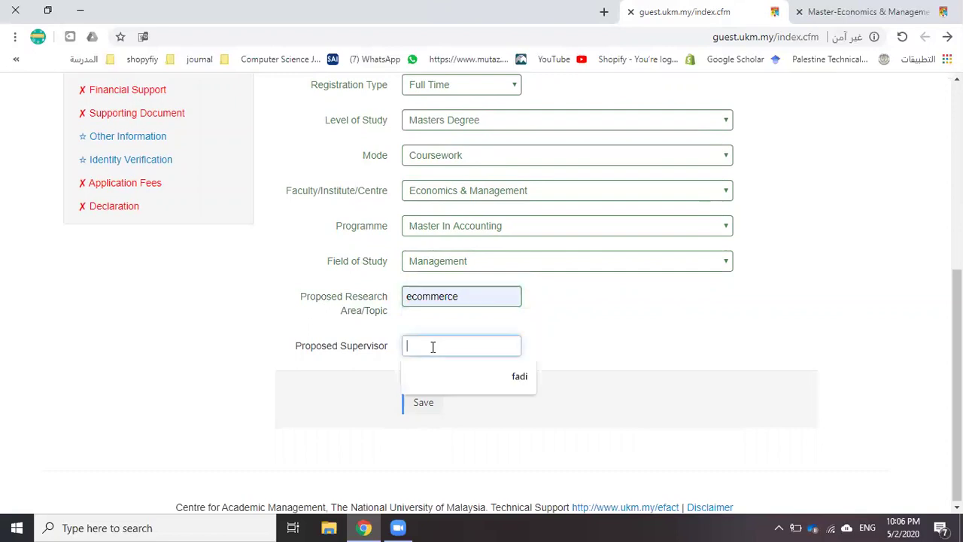
type("P")
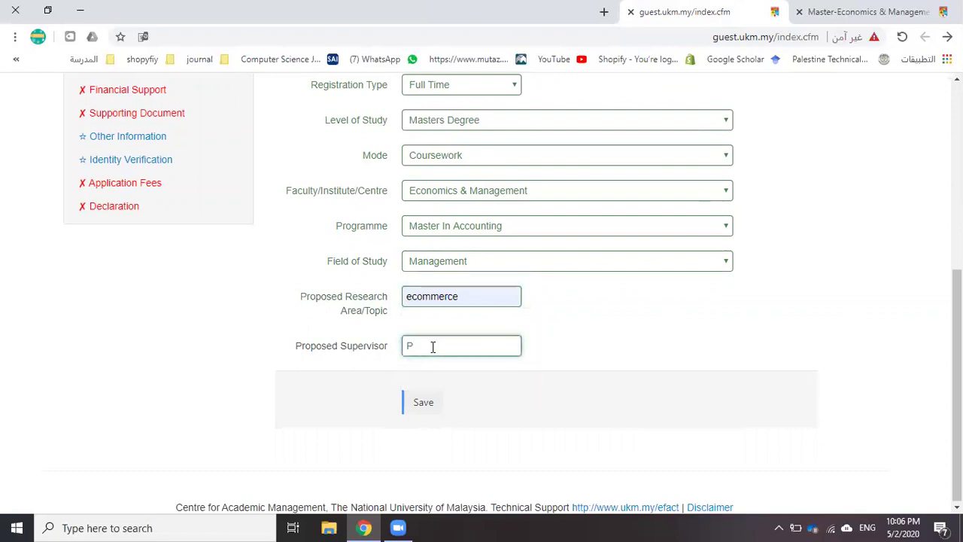
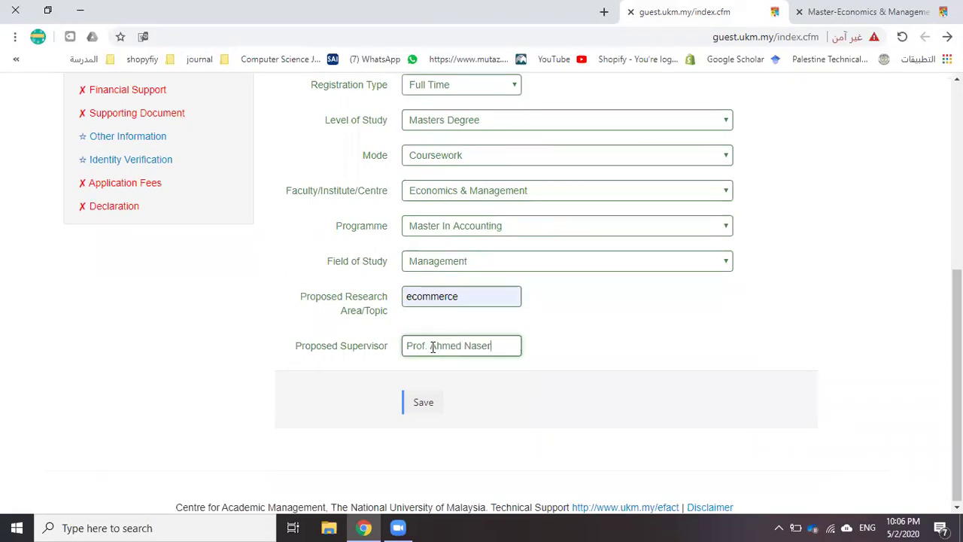
left_click_drag(503, 345, 376, 360)
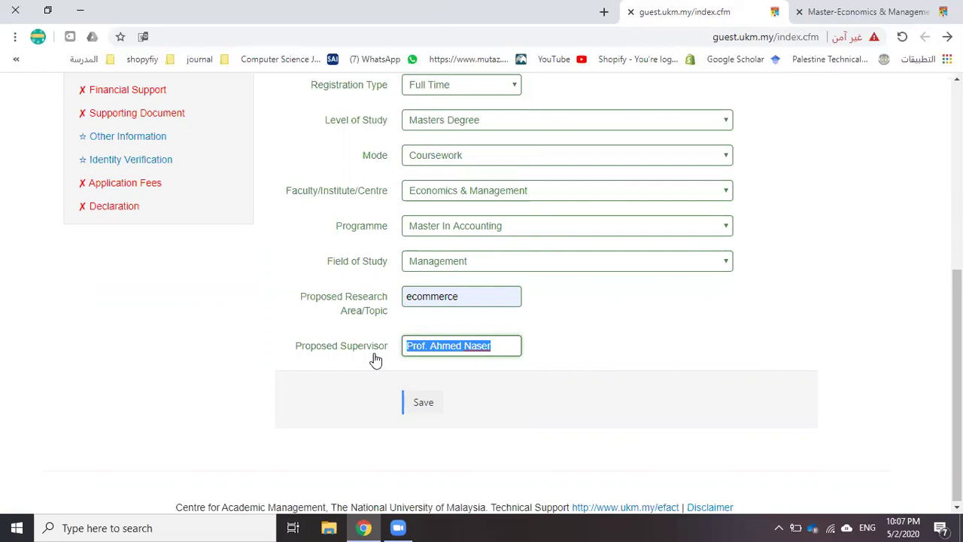
Save the Master In Accounting programme choice
left_click(412, 407)
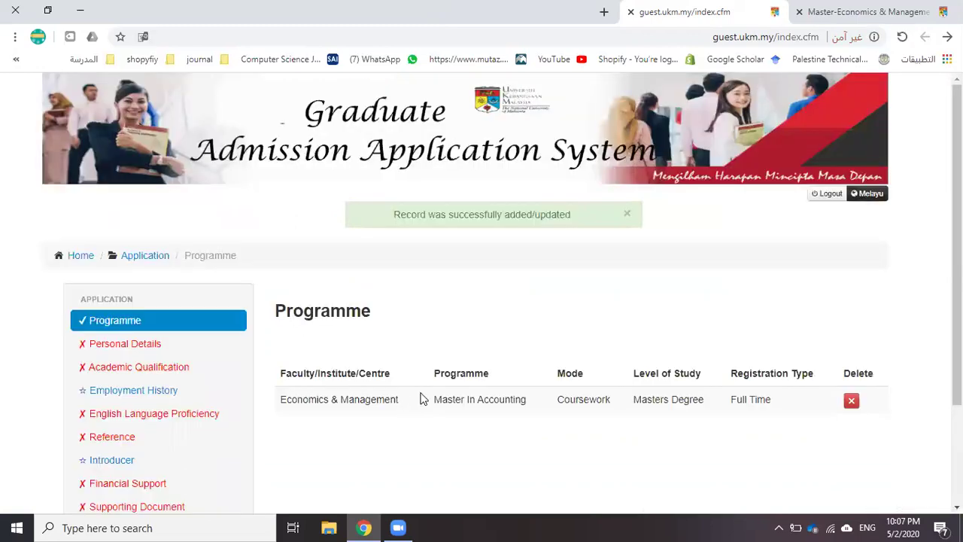
scroll(410, 354, "down", 1)
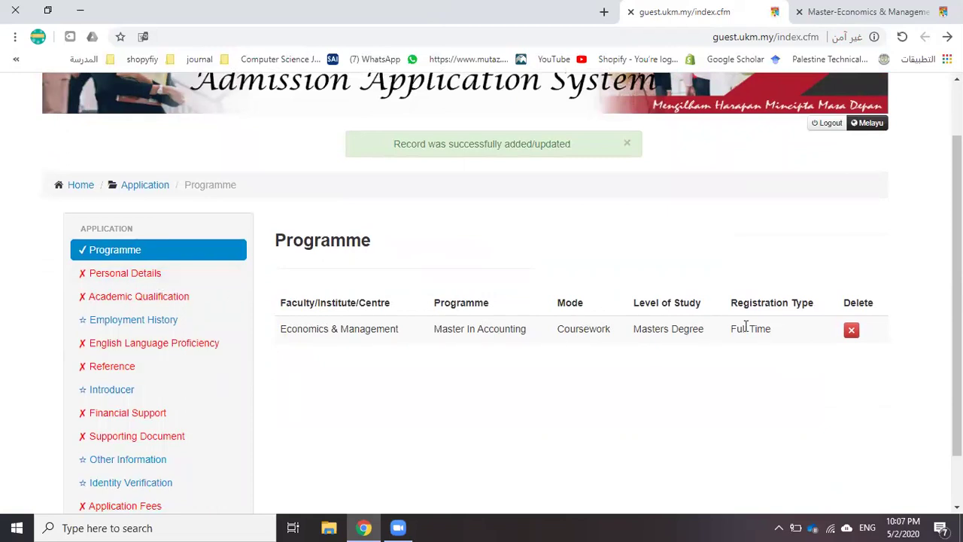
left_click(118, 276)
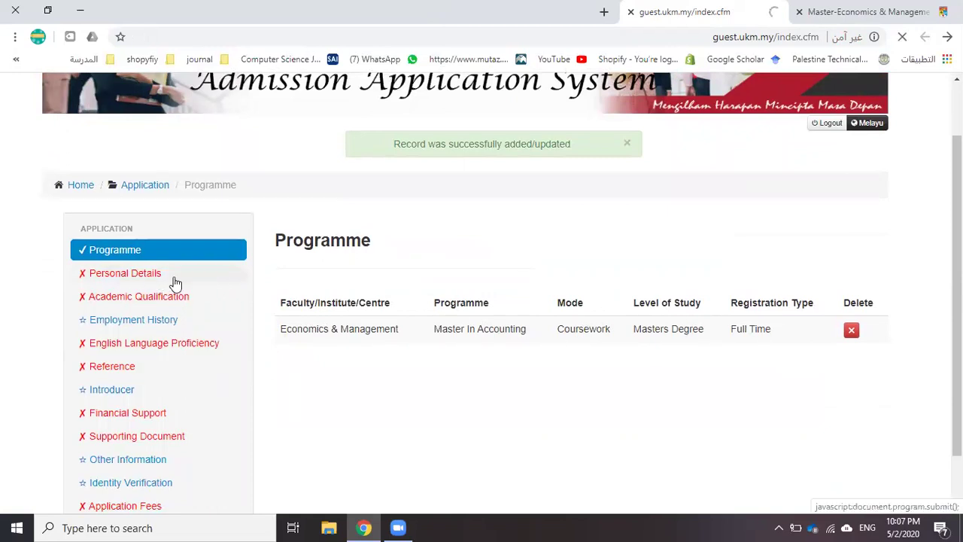
Enter the applicant's full name in the Name field
scroll(376, 316, "down", 1)
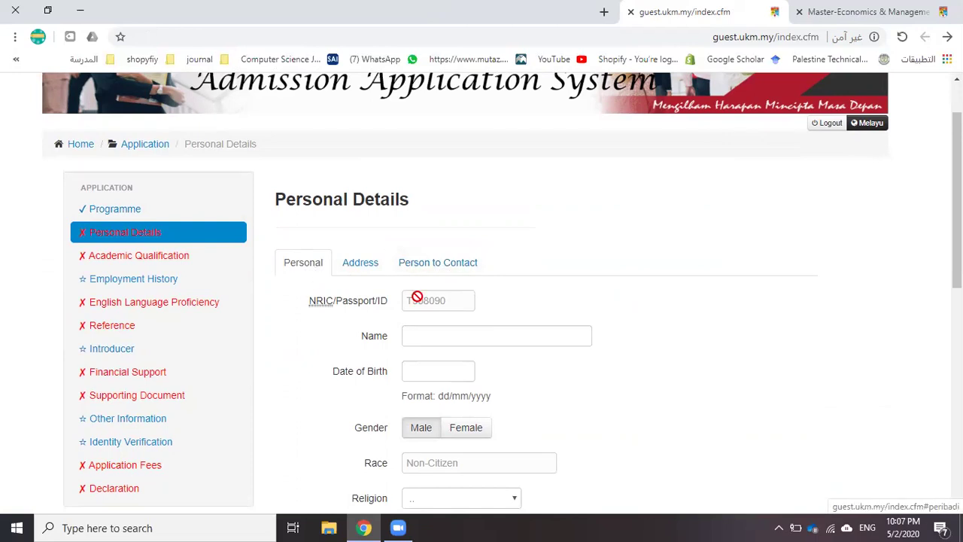
left_click(424, 339)
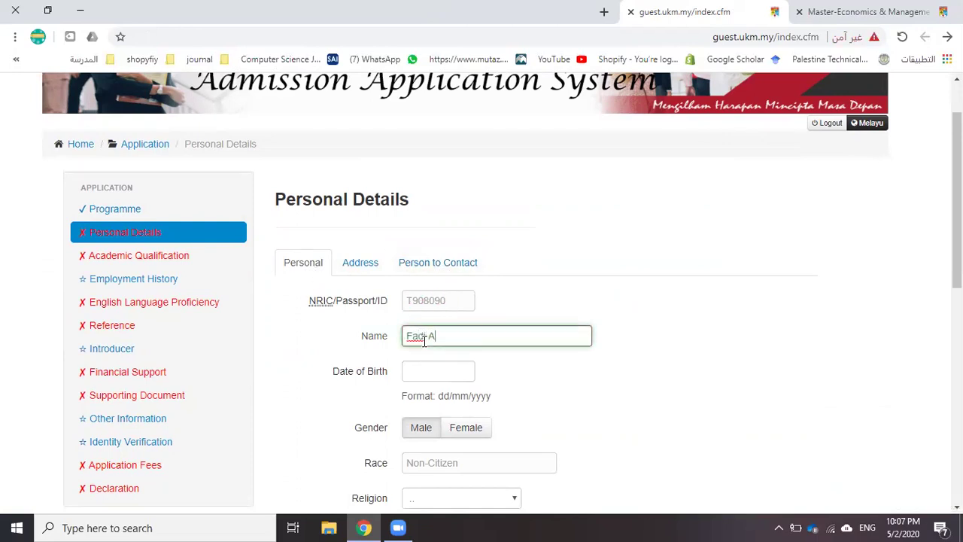
key("Tab")
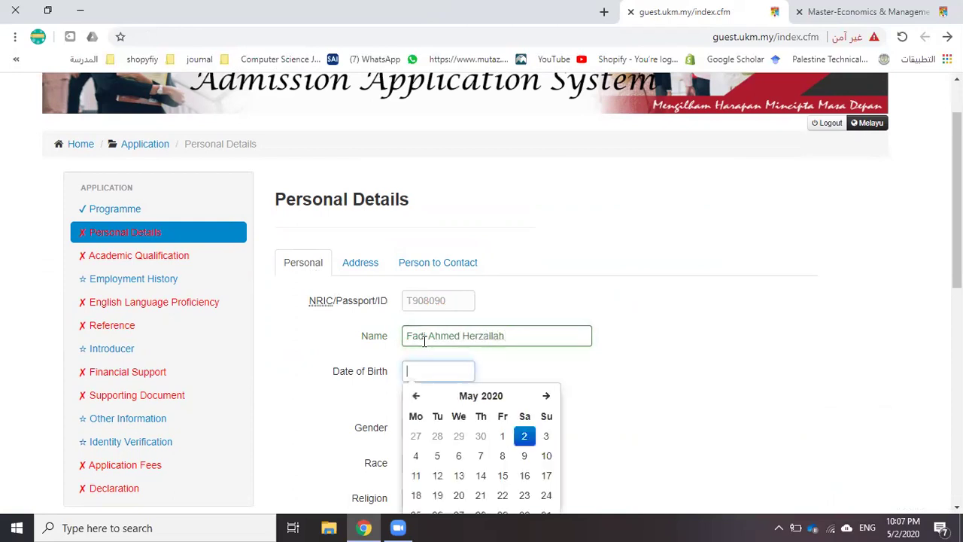
scroll(424, 340, "down", 1)
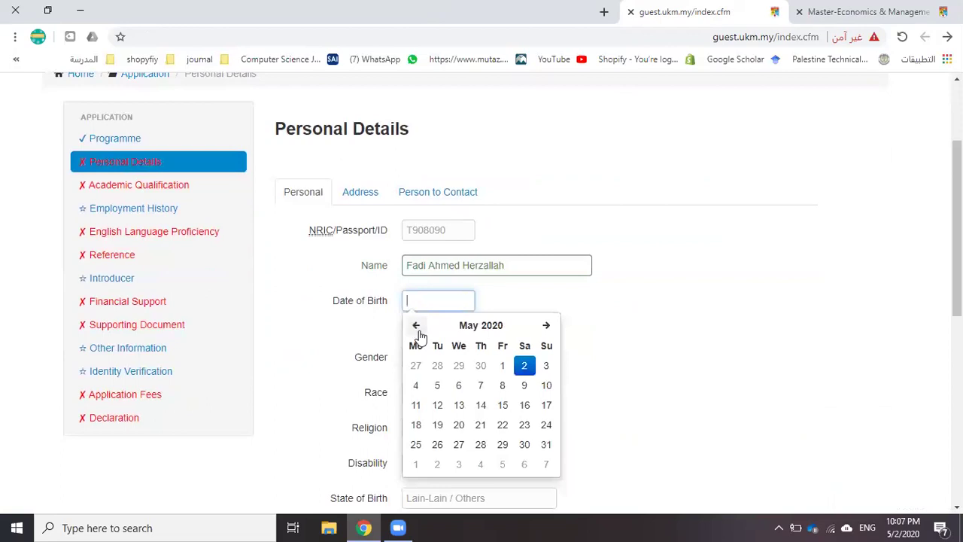
triple_click(416, 326)
double_click(415, 327)
triple_click(414, 326)
triple_click(413, 328)
double_click(412, 329)
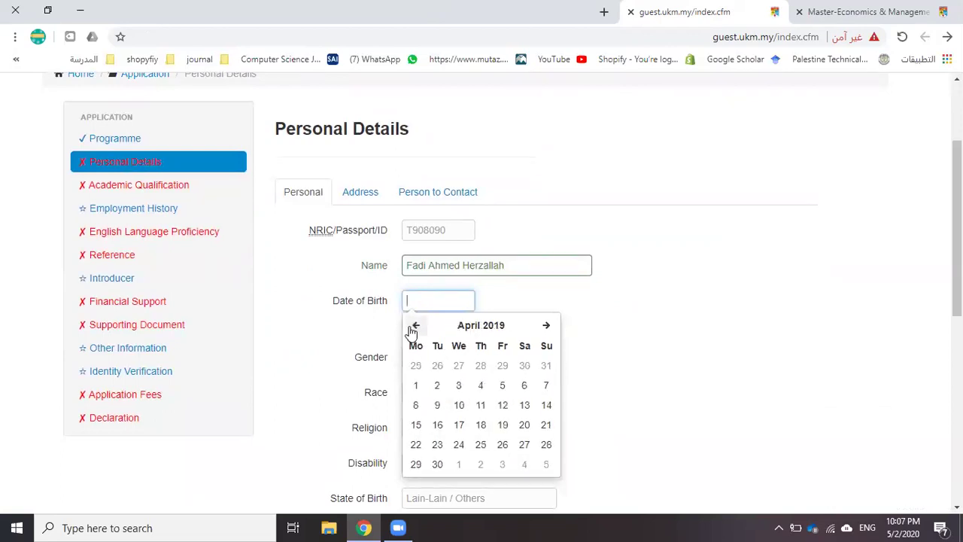
left_click(413, 329)
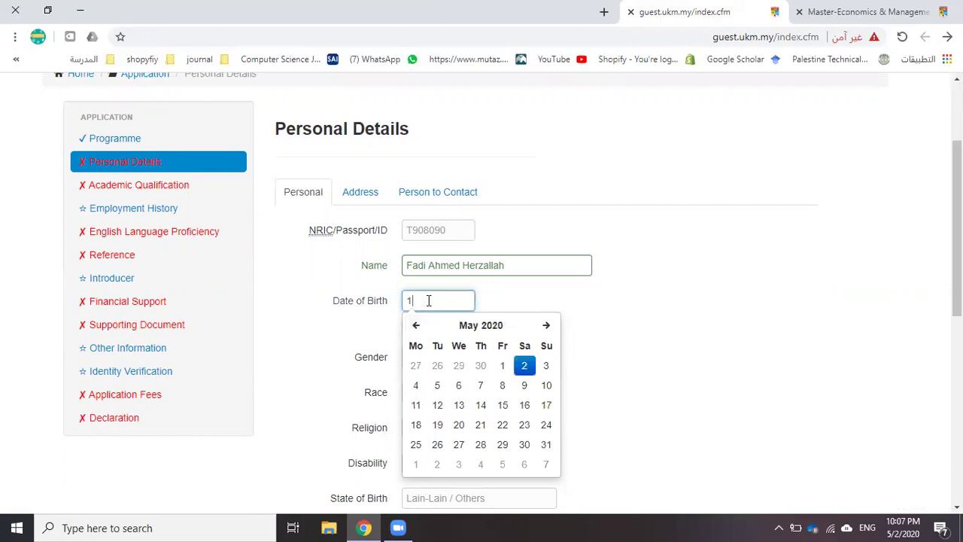
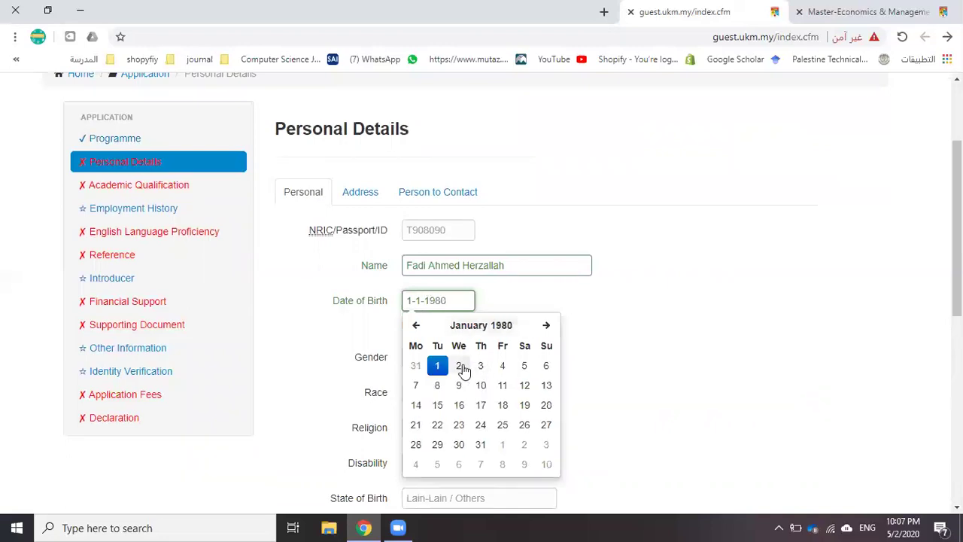
left_click(458, 367)
Set gender Male, religion Islam, disability Healthy and marital status Male Married
left_click(416, 359)
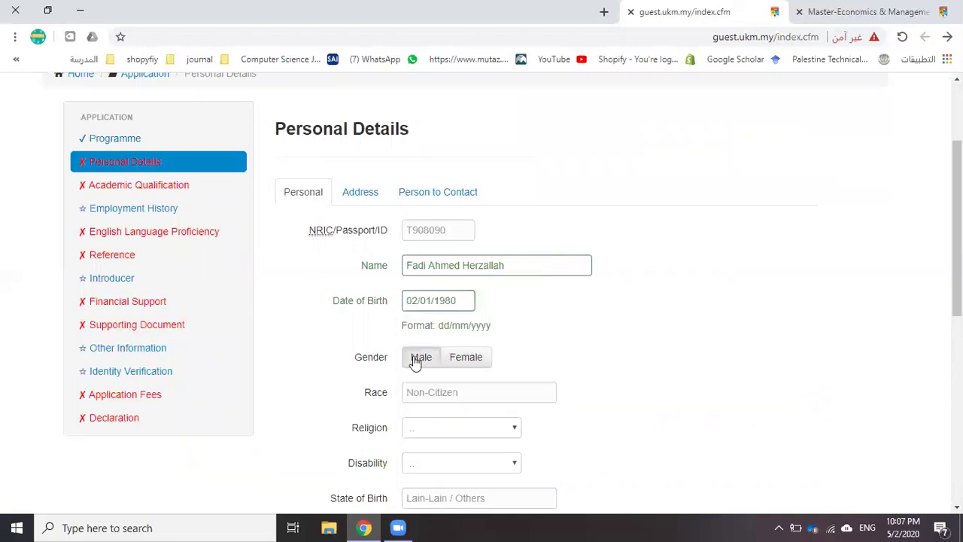
scroll(412, 346, "down", 1)
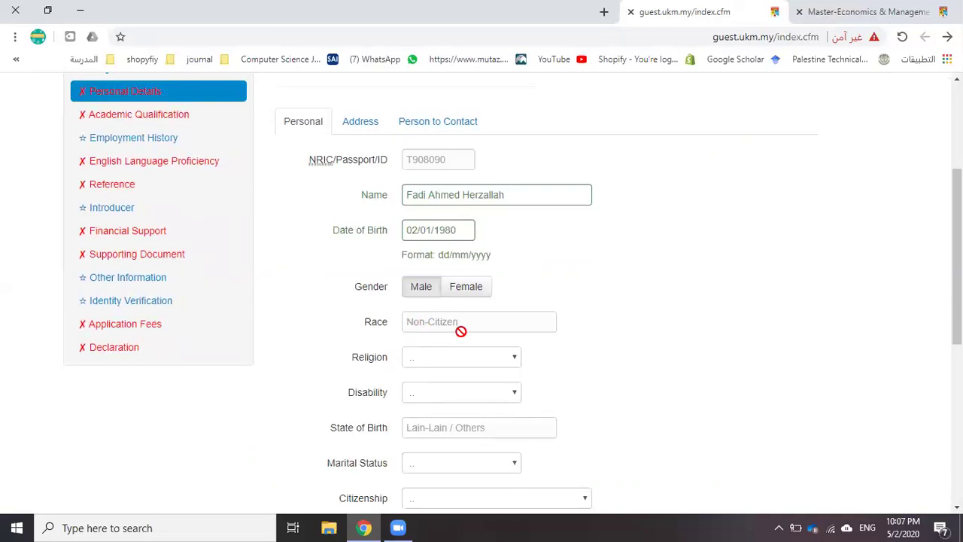
scroll(431, 331, "down", 1)
left_click(429, 293)
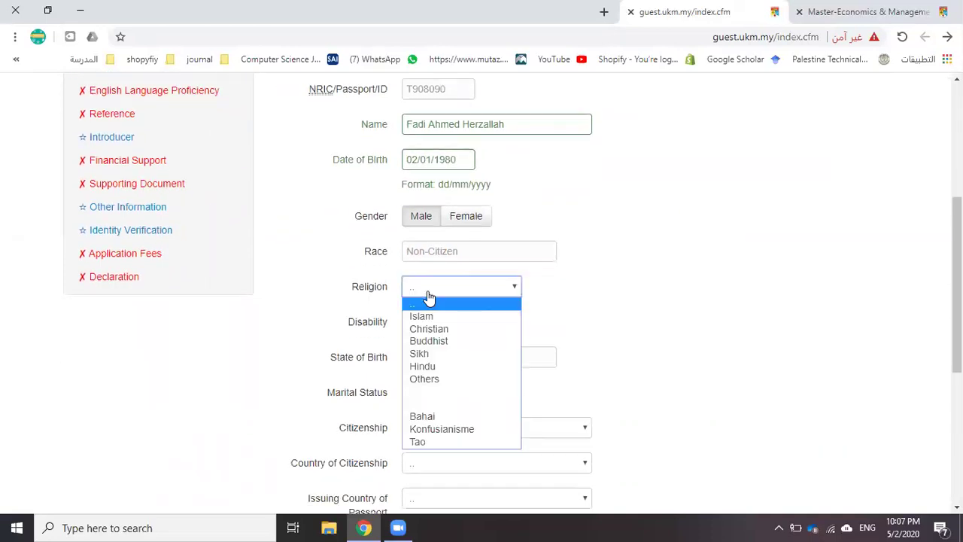
left_click(441, 316)
left_click(441, 325)
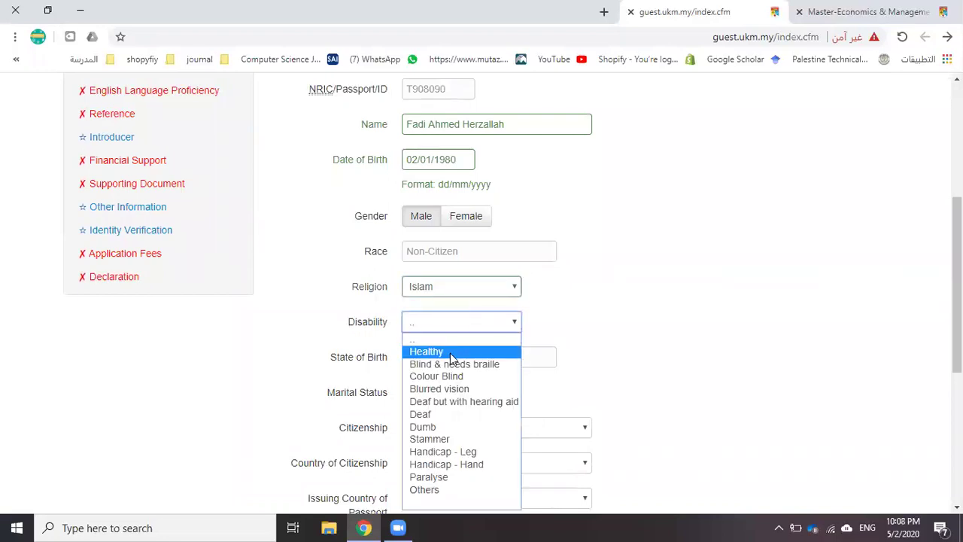
left_click(451, 353)
scroll(406, 352, "down", 1)
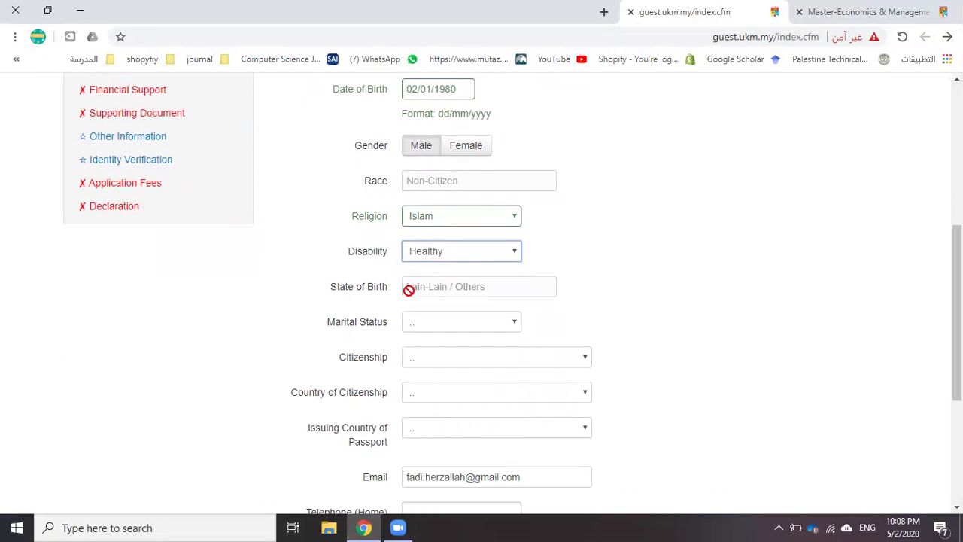
left_click(426, 325)
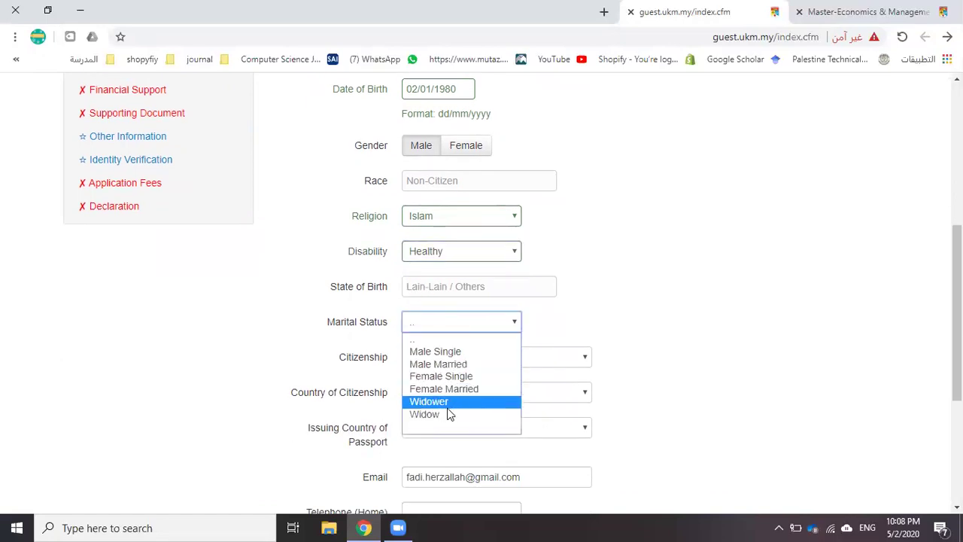
left_click(471, 366)
Set citizenship to Non Malaysian with Palestin as country of citizenship
scroll(403, 342, "down", 1)
left_click(428, 286)
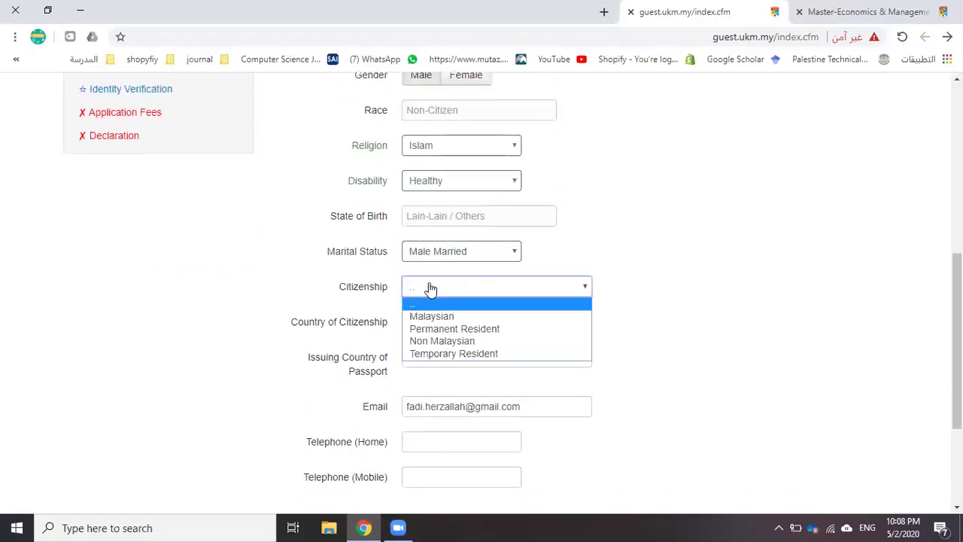
left_click(465, 342)
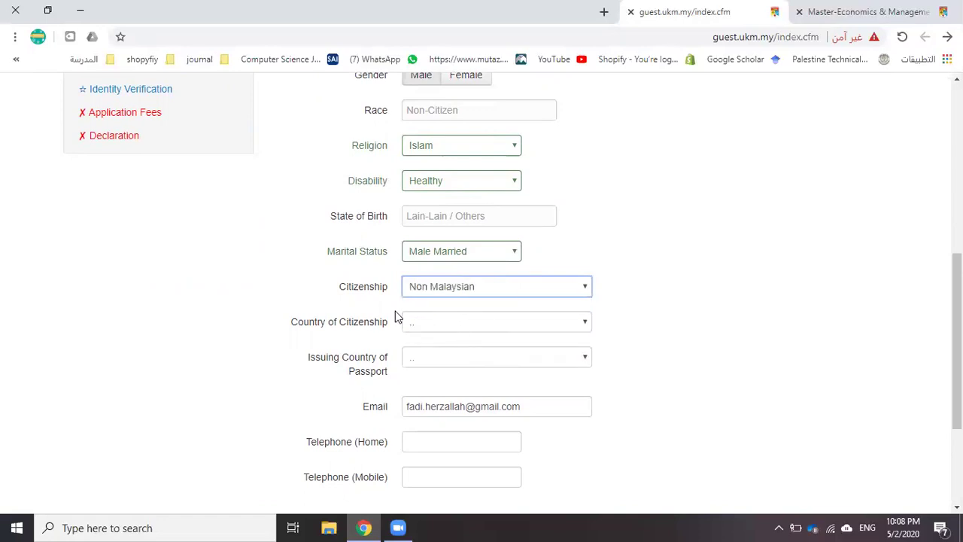
left_click(429, 328)
type("bpale")
key("Down")
key("Down")
key("Down")
key("Down")
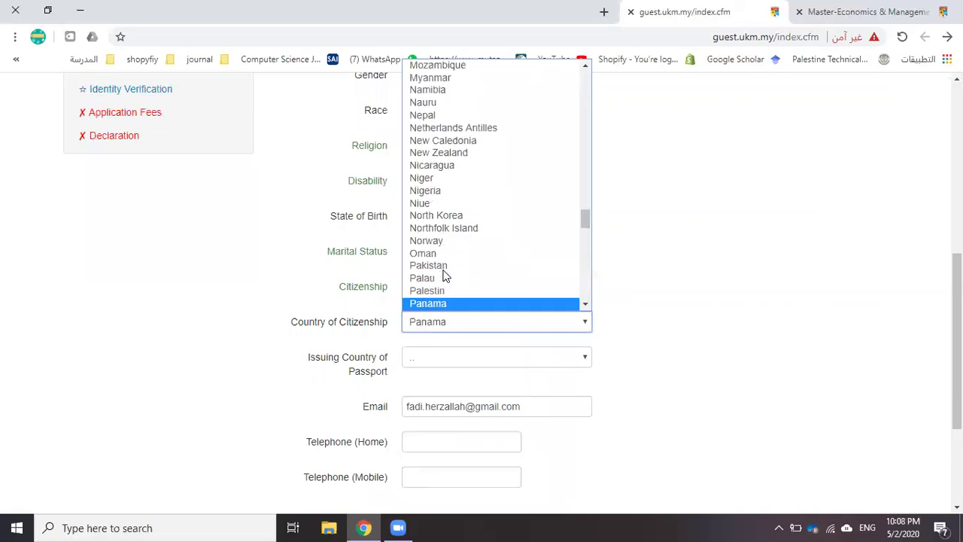
key("Down")
key("Down")
key("Down")
key("Down")
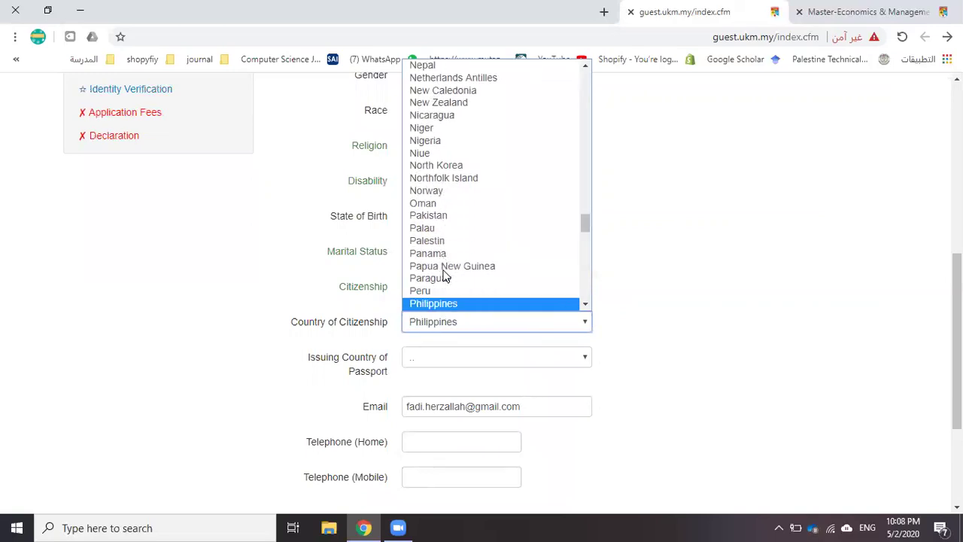
type("pak")
key("Down")
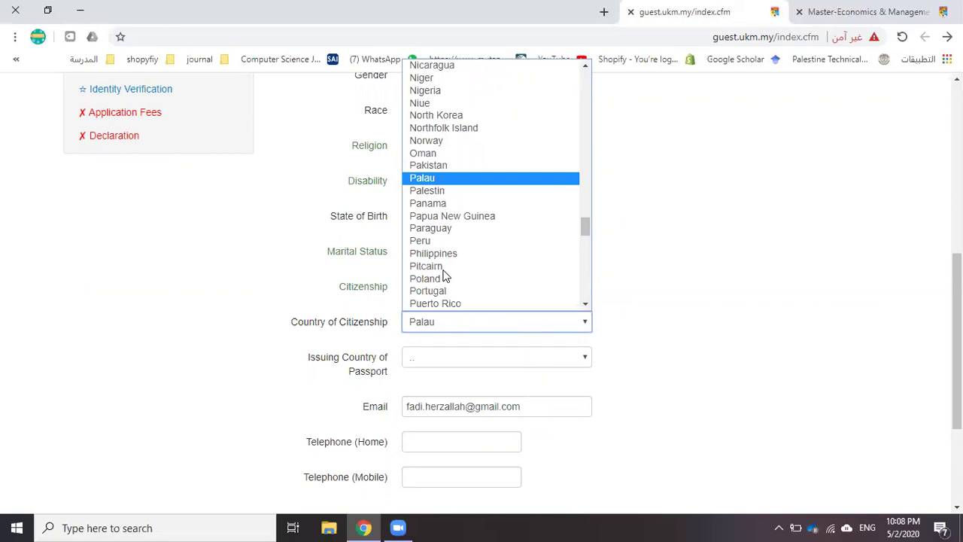
key("Down")
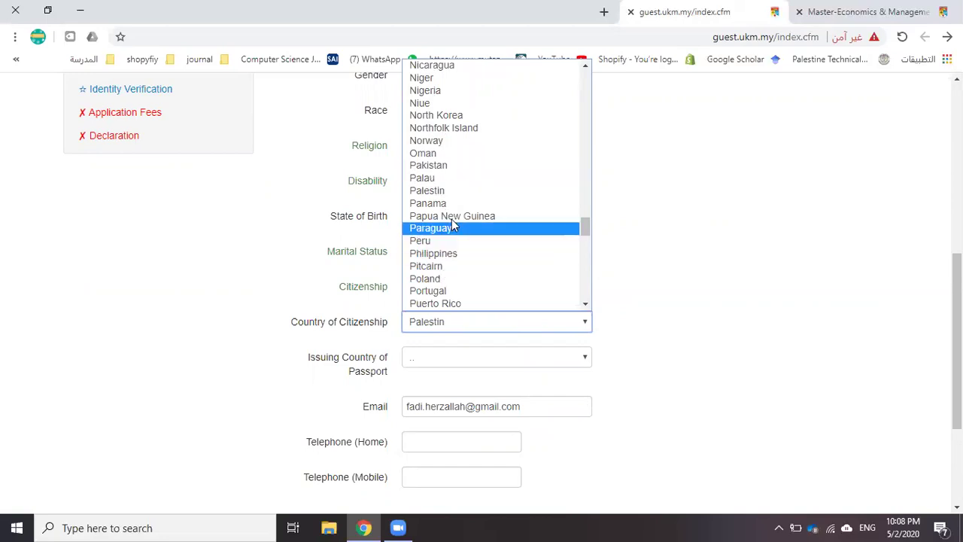
left_click(438, 193)
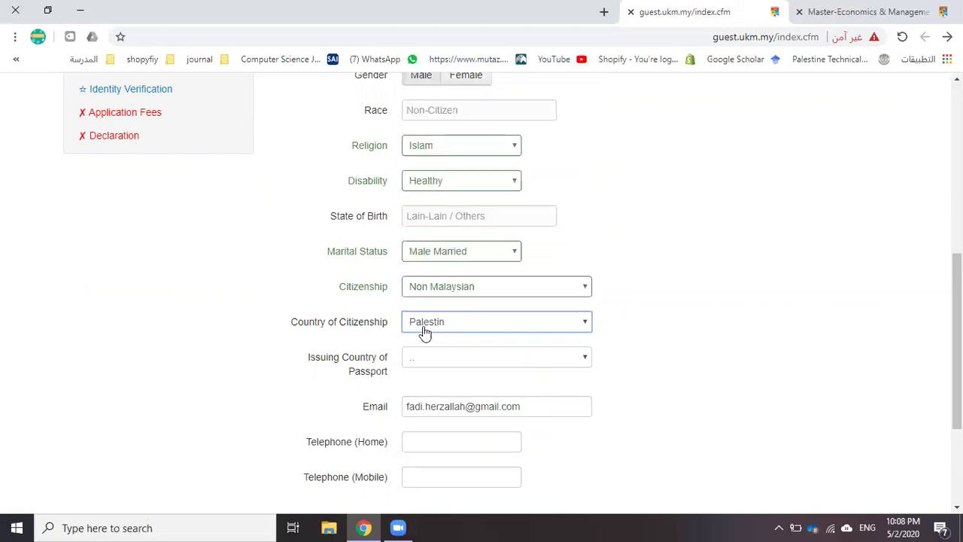
Choose Jordan as the passport's issuing country
scroll(410, 353, "down", 1)
left_click(435, 288)
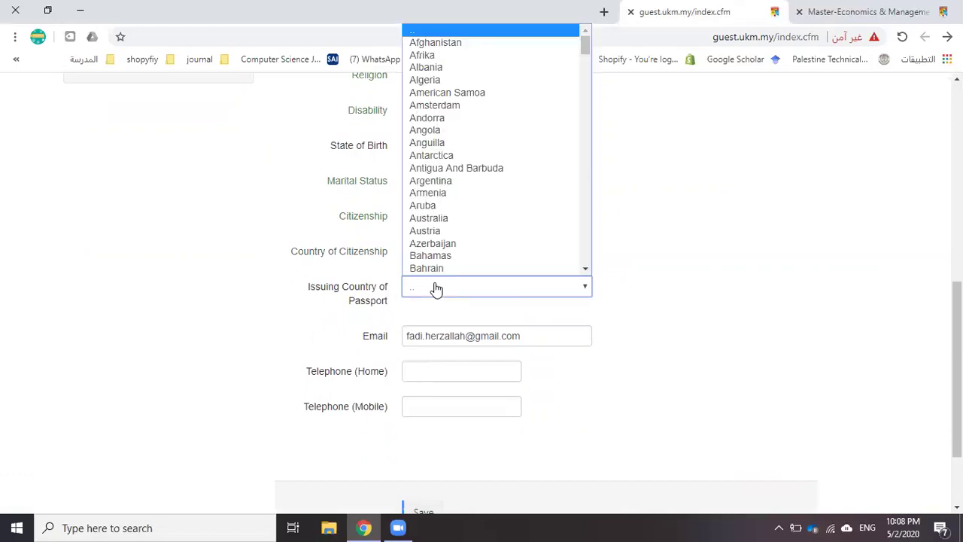
key("j")
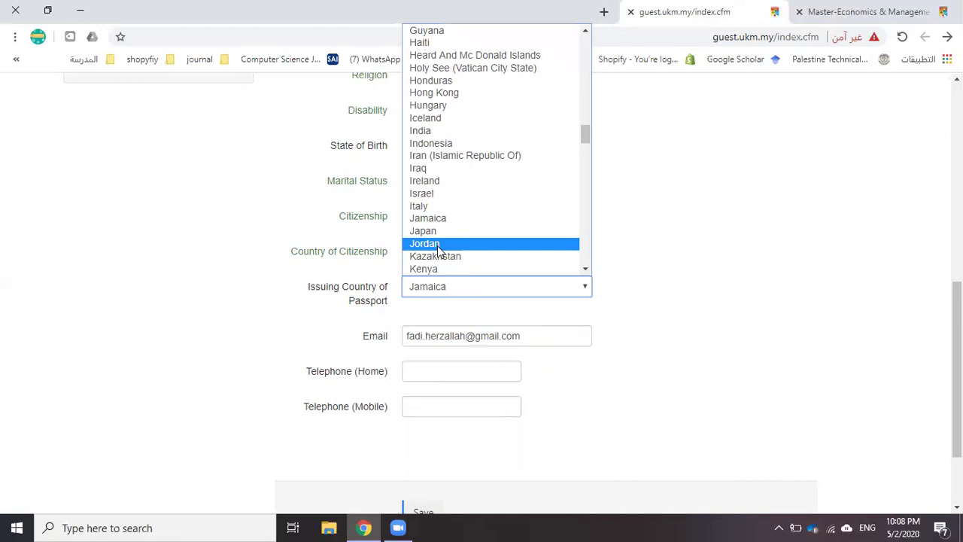
left_click(438, 251)
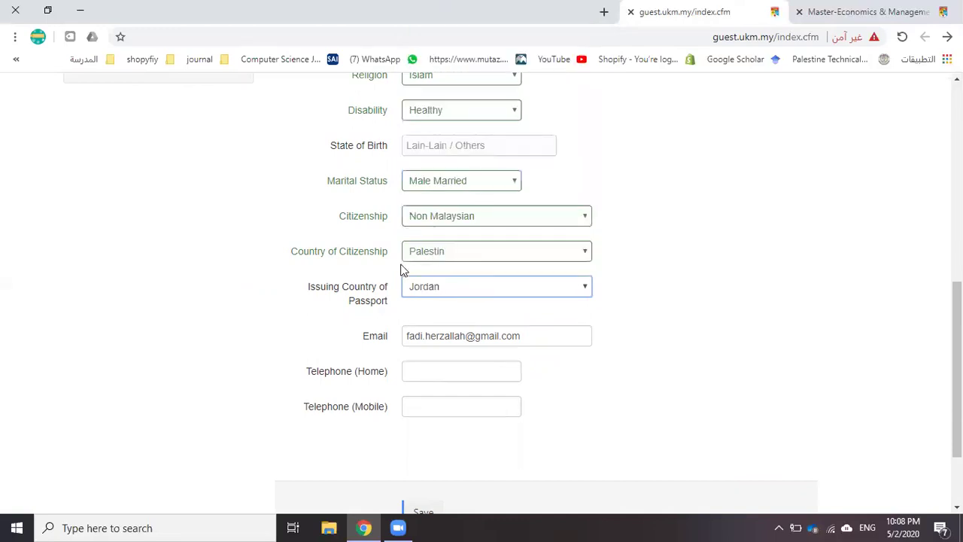
Enter the home and mobile telephone numbers and save the personal details
scroll(429, 278, "down", 1)
left_click(428, 302)
type("009709")
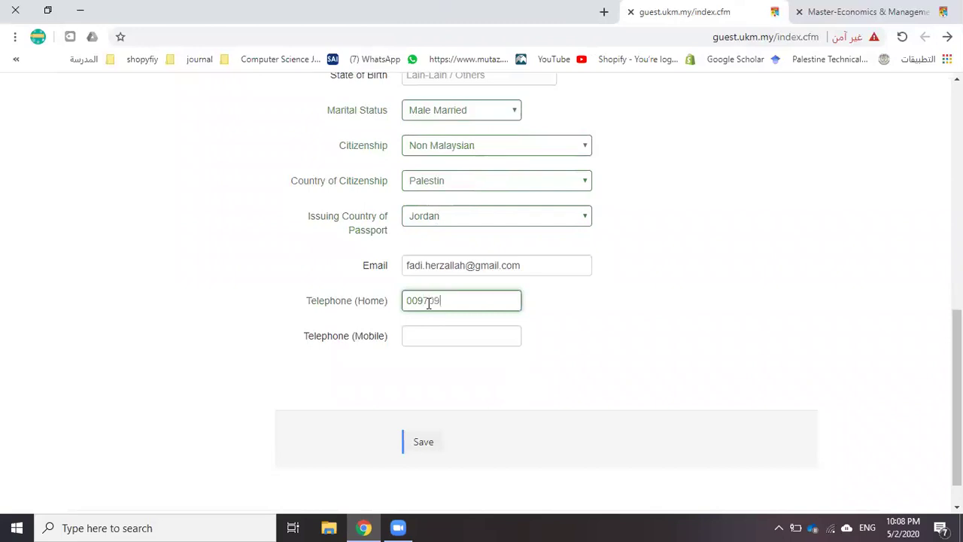
type("123")
left_click(423, 339)
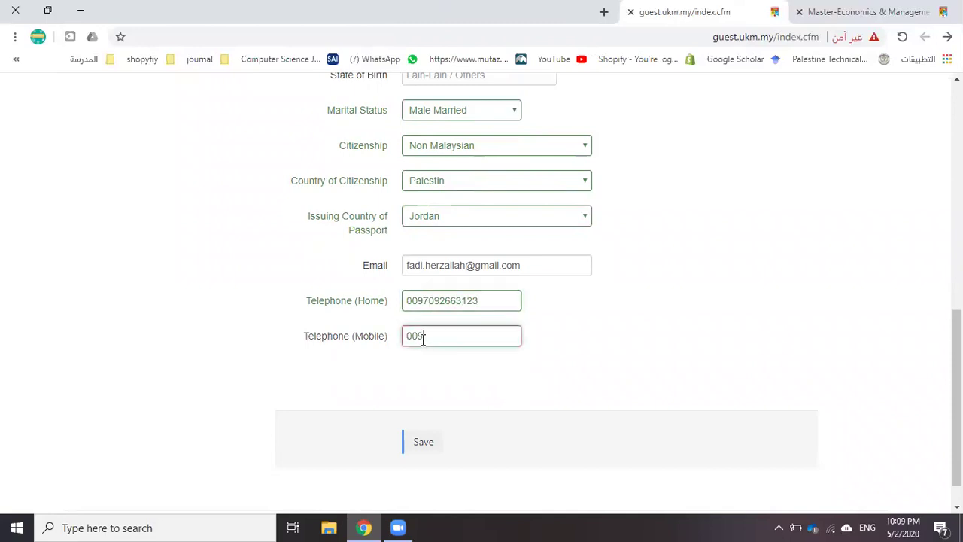
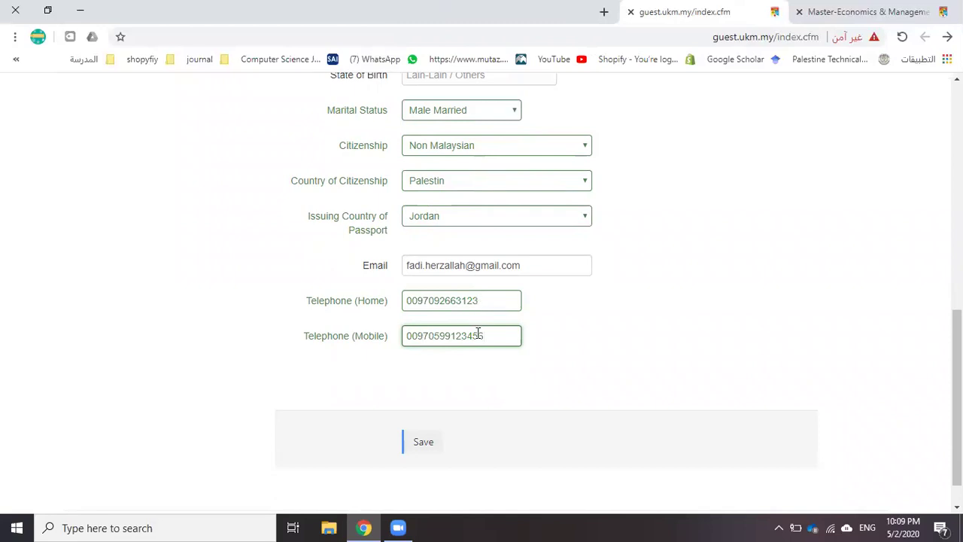
left_click(422, 442)
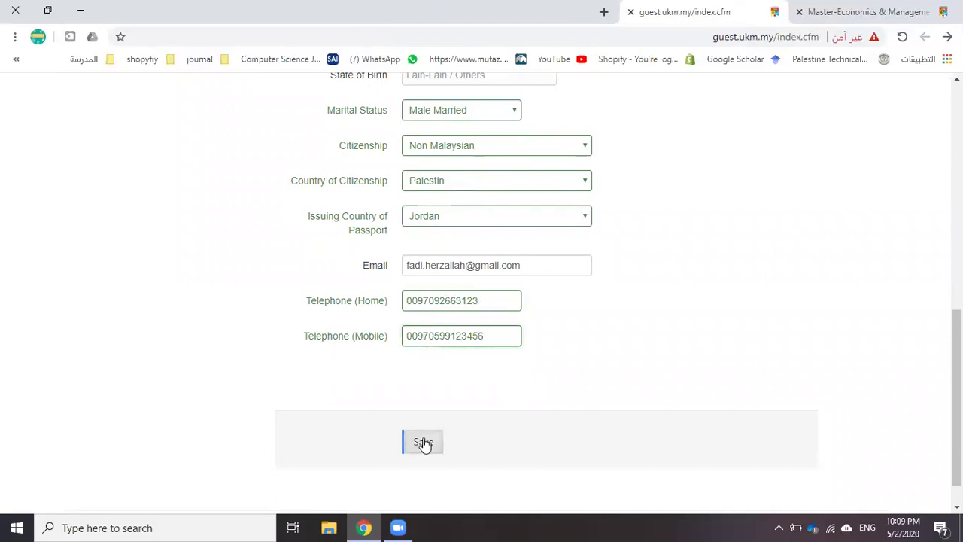
scroll(399, 354, "down", 2)
left_click(355, 293)
Fill the correspondence address from the saved autofill entry, with country Palestin
scroll(359, 290, "down", 1)
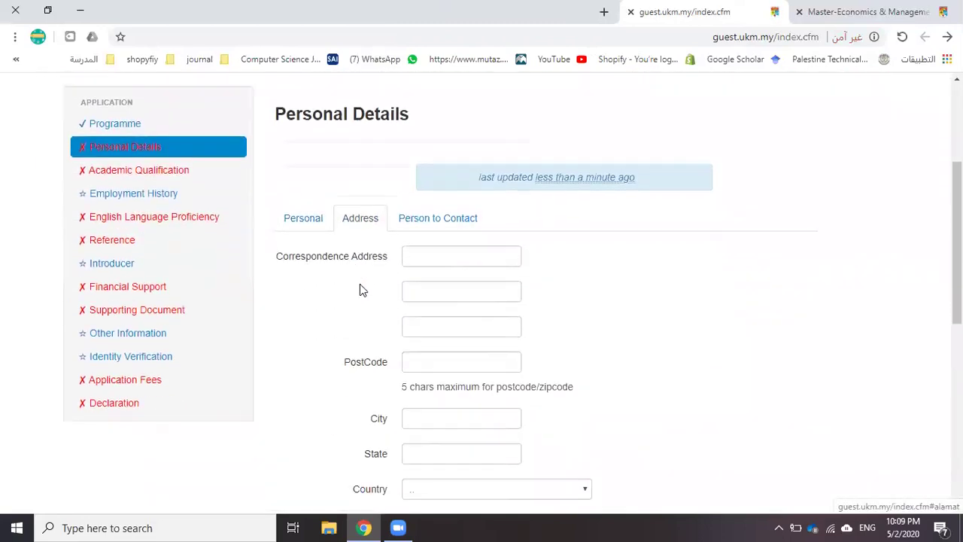
left_click(423, 252)
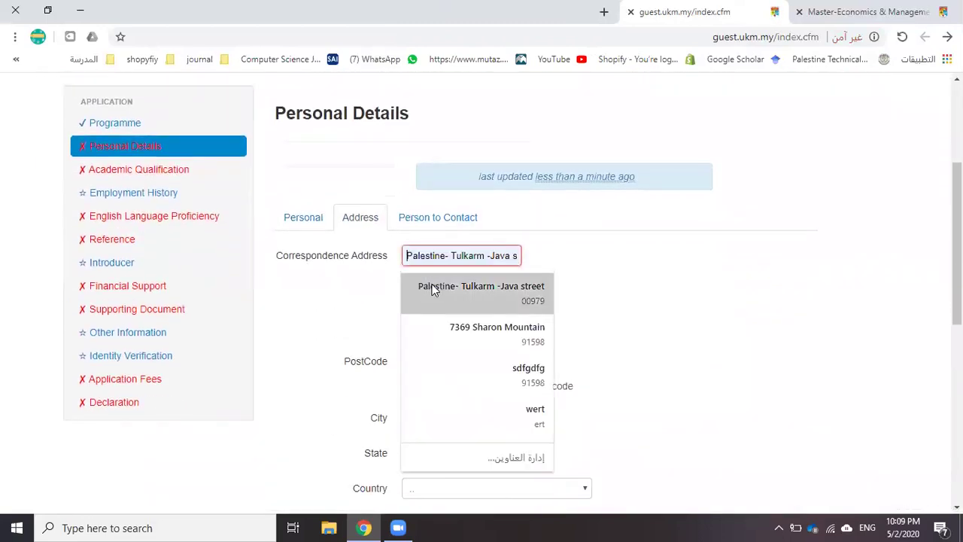
left_click(432, 288)
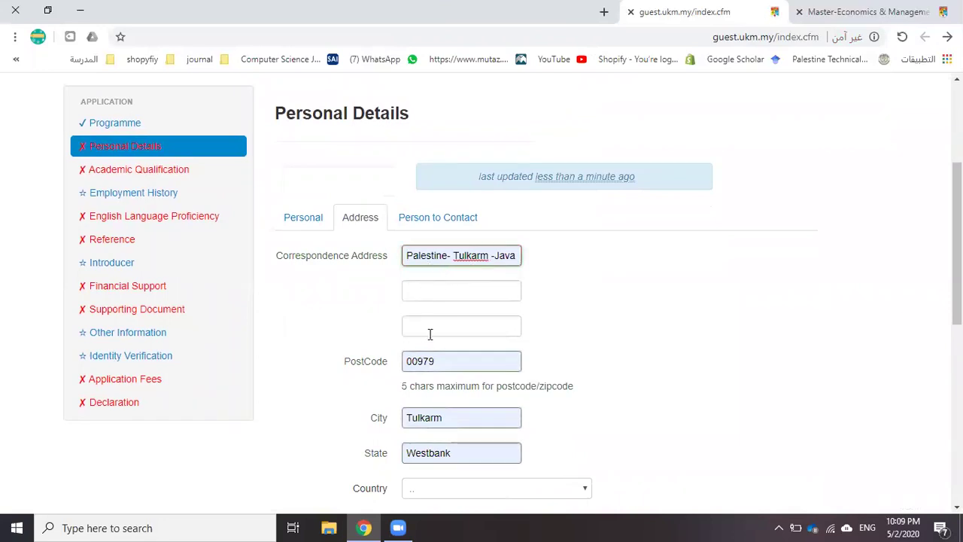
scroll(430, 334, "down", 1)
double_click(441, 292)
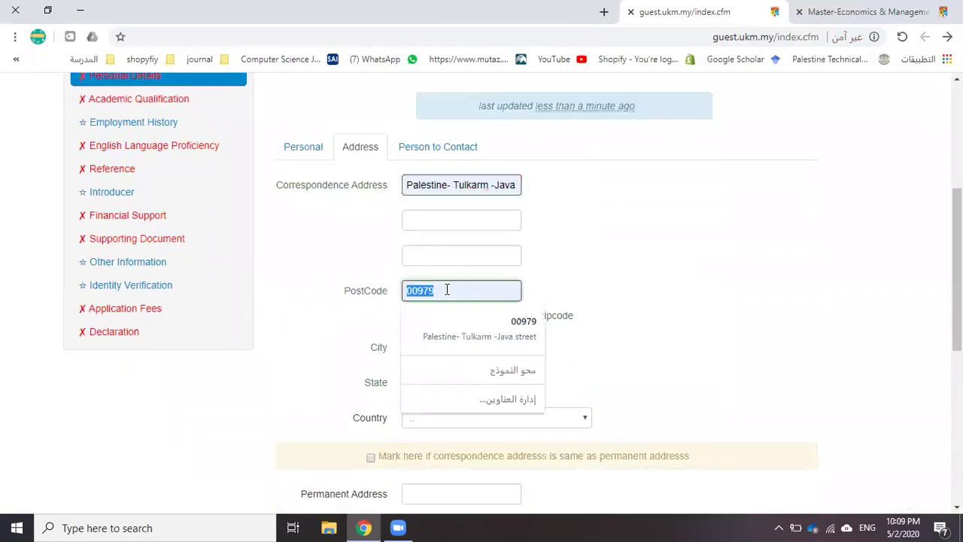
key("Down")
key("Return")
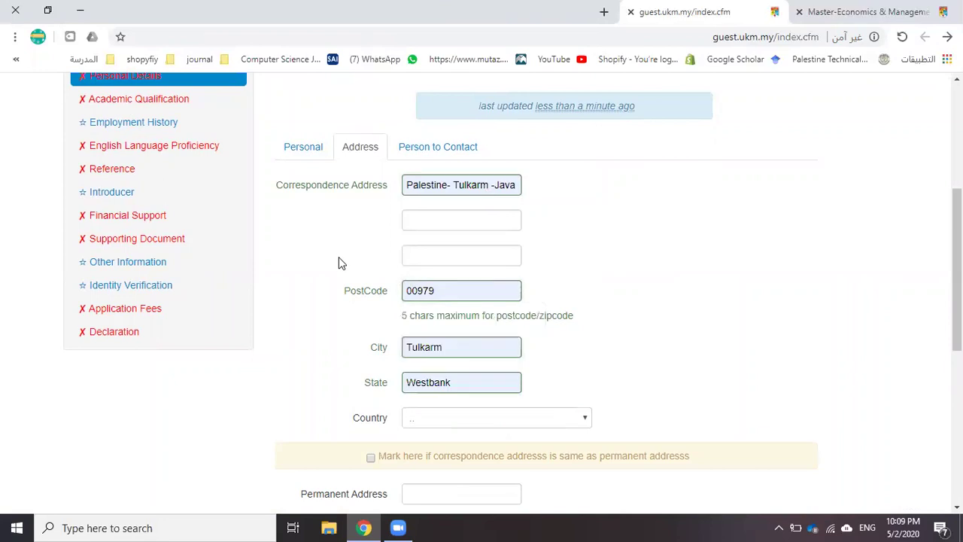
scroll(348, 264, "down", 2)
left_click(437, 277)
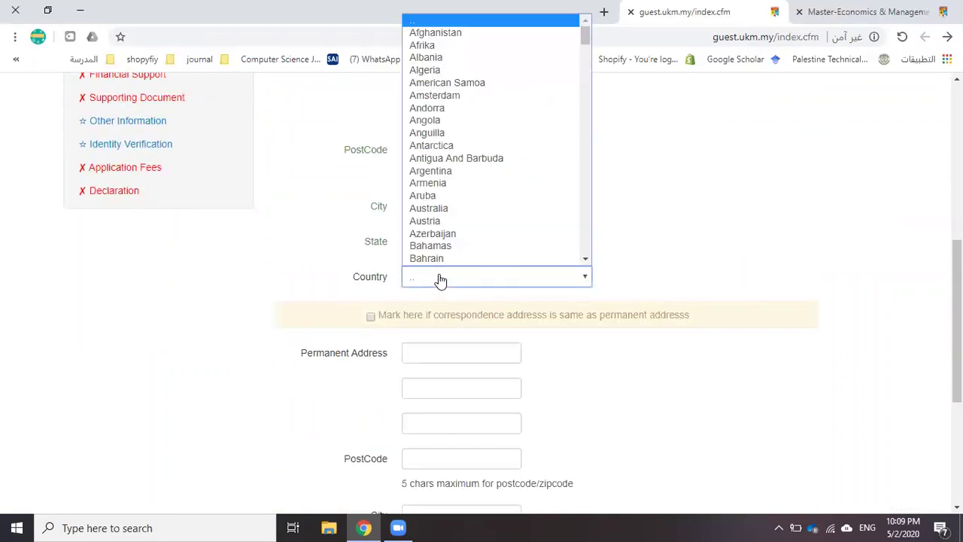
type("pale")
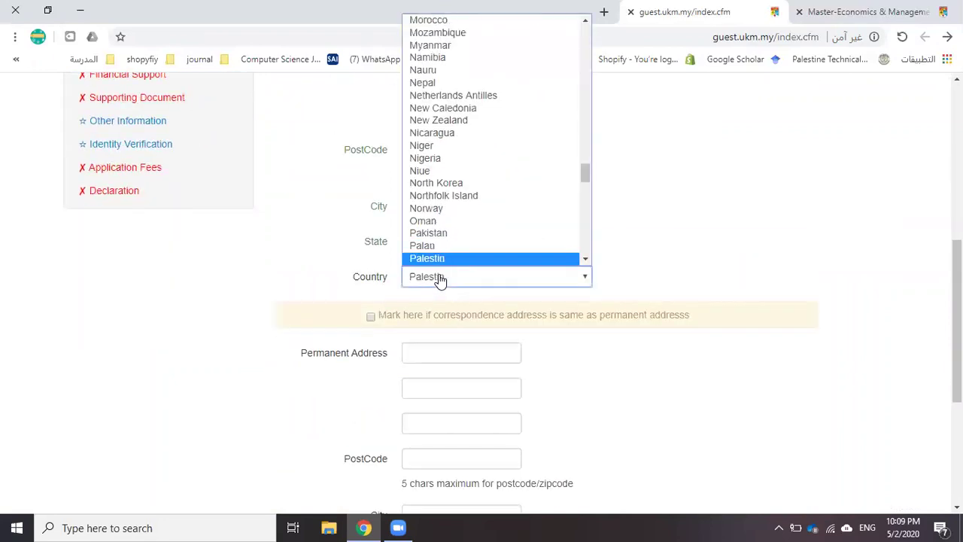
left_click(445, 236)
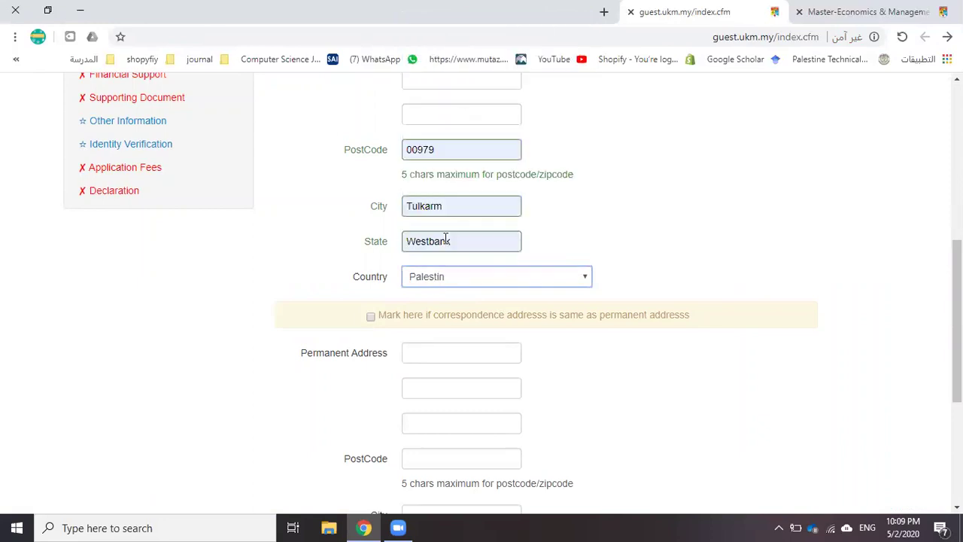
Make the permanent address the same as the correspondence address and save
scroll(464, 249, "down", 1)
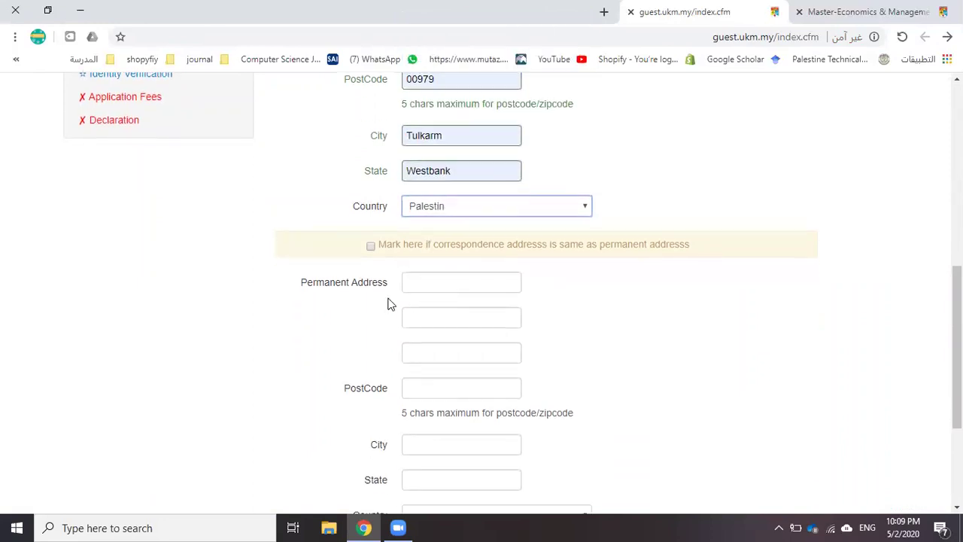
left_click(371, 246)
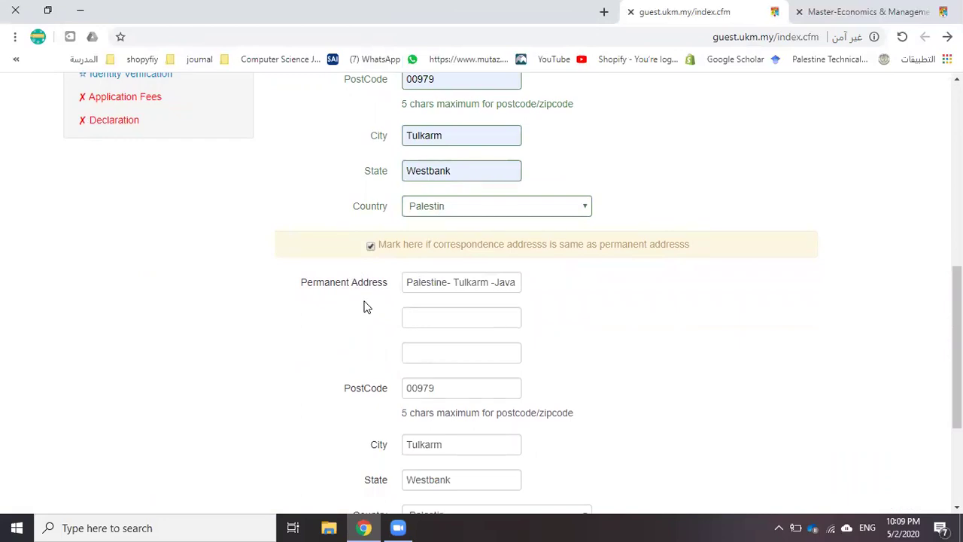
scroll(369, 305, "down", 3)
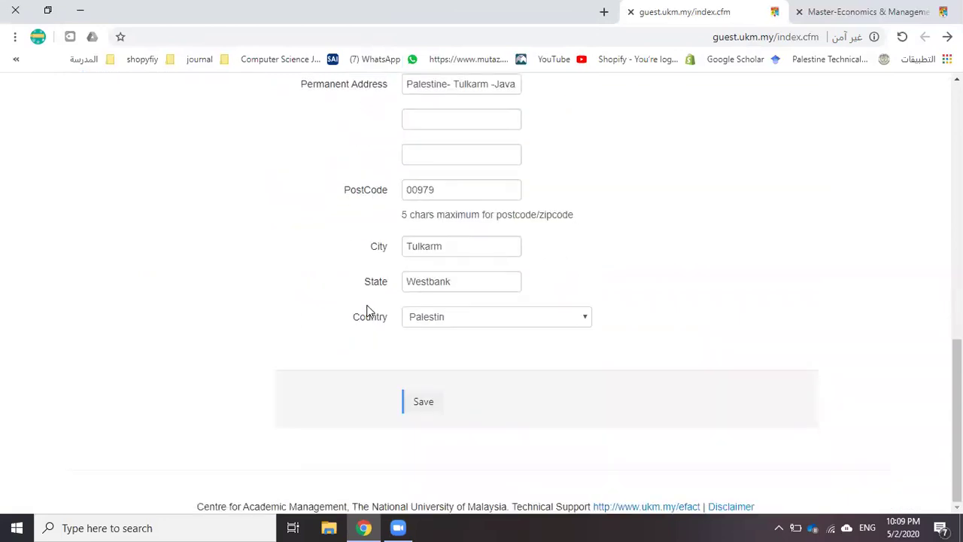
scroll(368, 310, "up", 2)
scroll(366, 311, "down", 2)
left_click(428, 406)
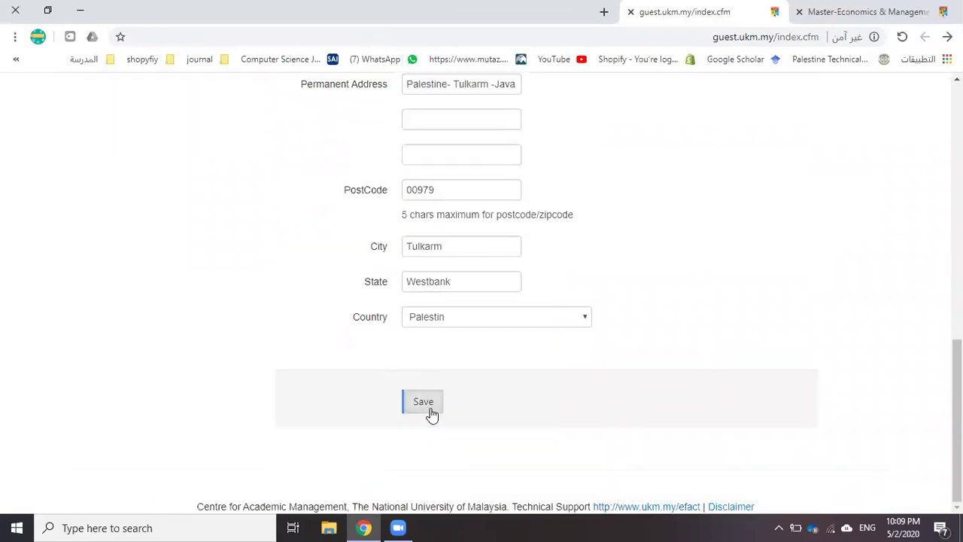
scroll(423, 292, "down", 2)
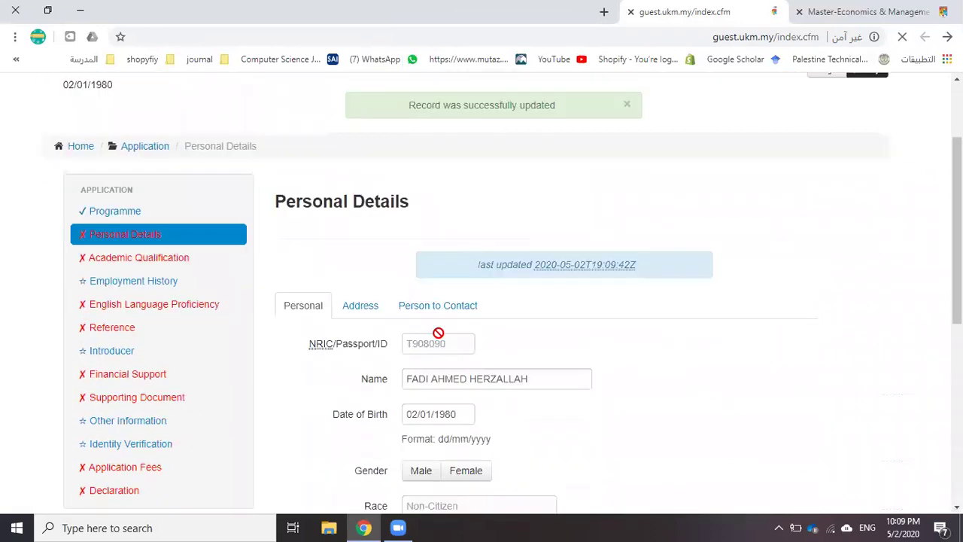
left_click(425, 291)
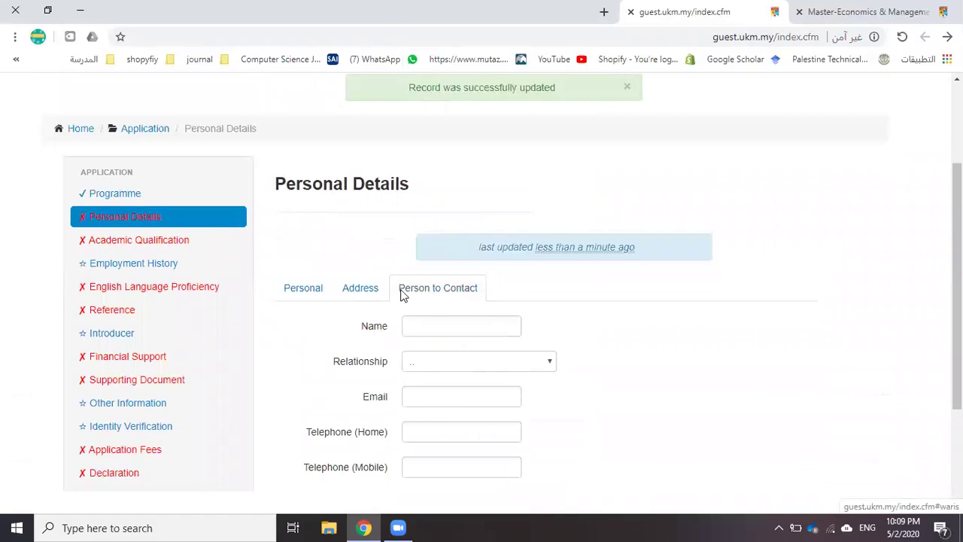
Enter the contact person's name and set the relationship to Relative
scroll(407, 294, "down", 2)
left_click(426, 157)
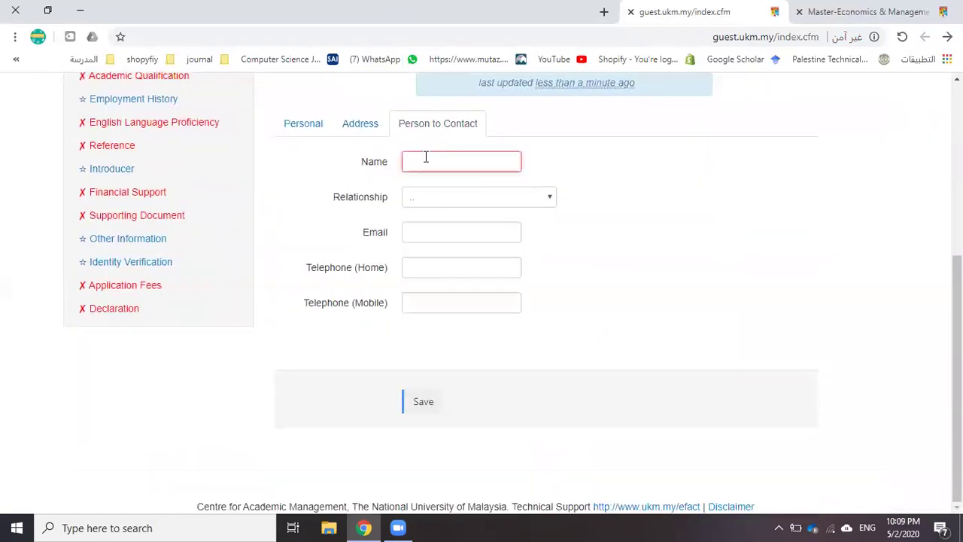
type("Dr.")
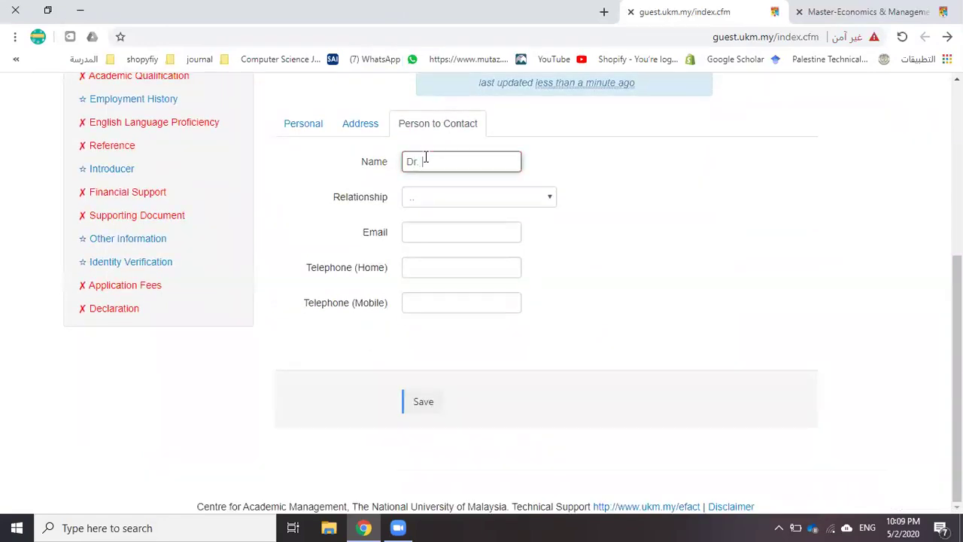
key("Tab")
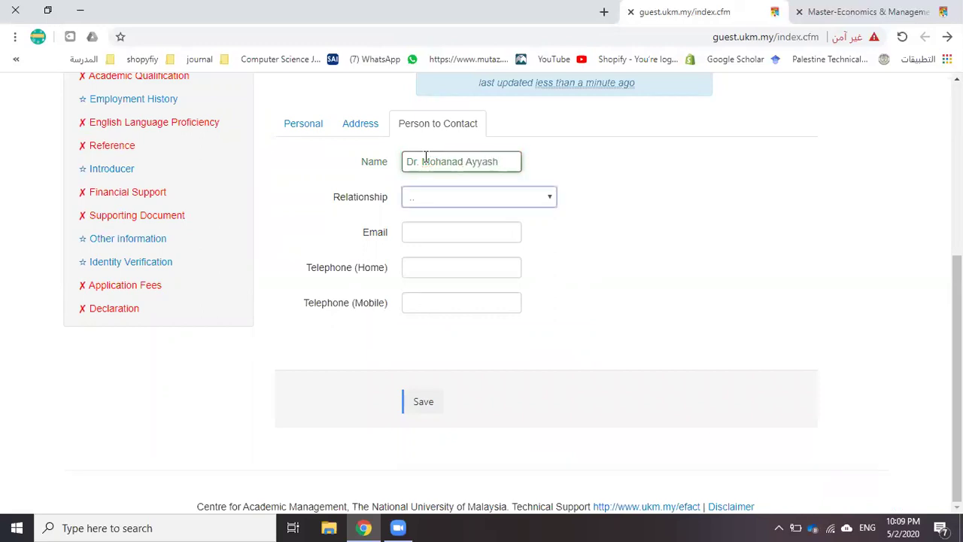
left_click(445, 196)
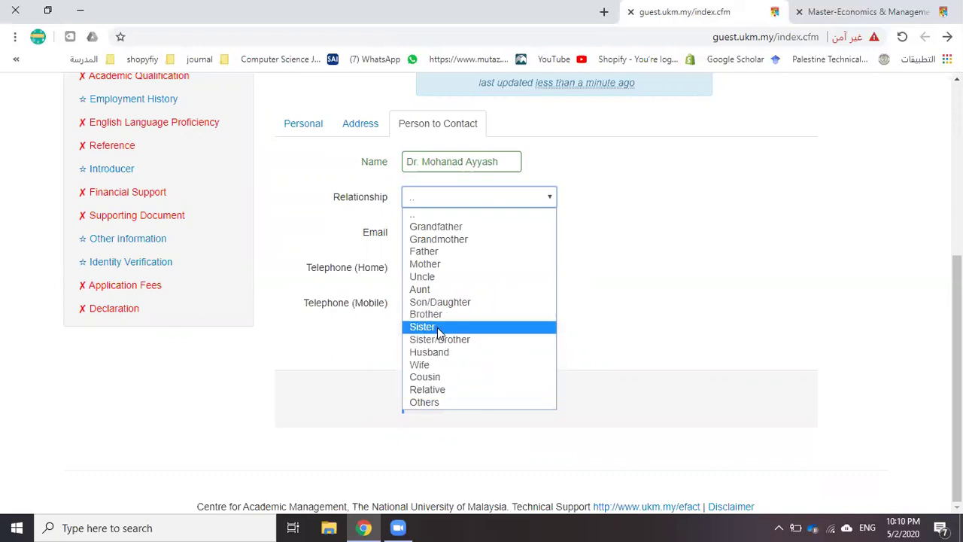
left_click(446, 392)
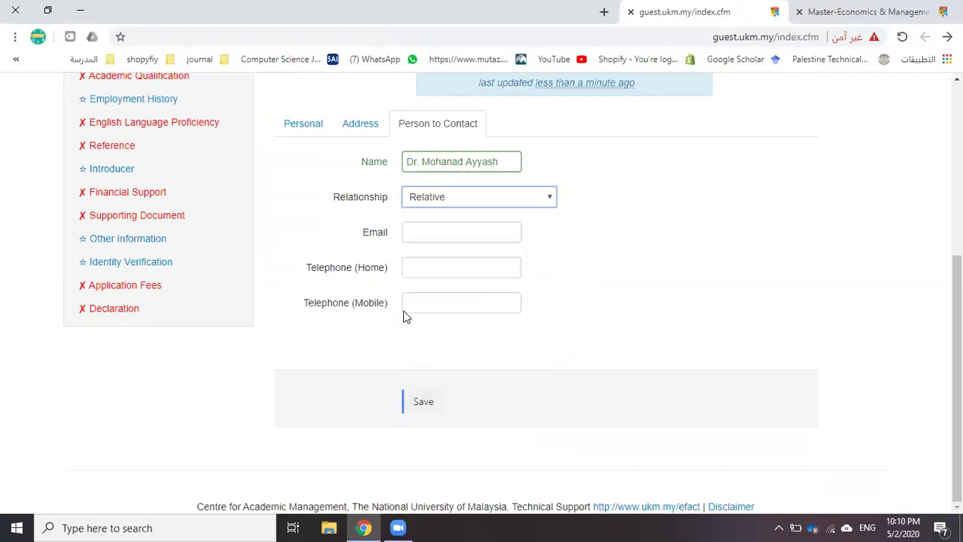
Add the contact's e-mail, home and mobile telephone numbers, and save
left_click(426, 238)
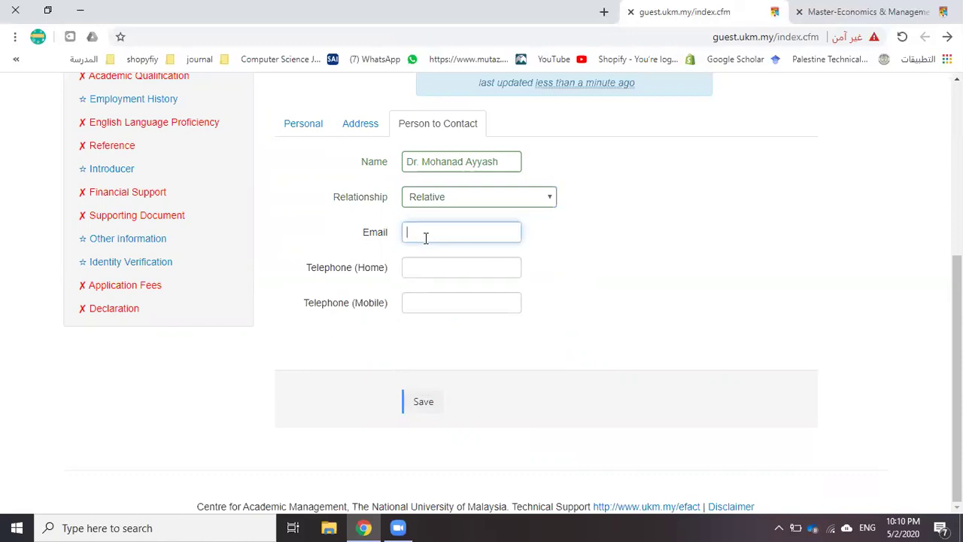
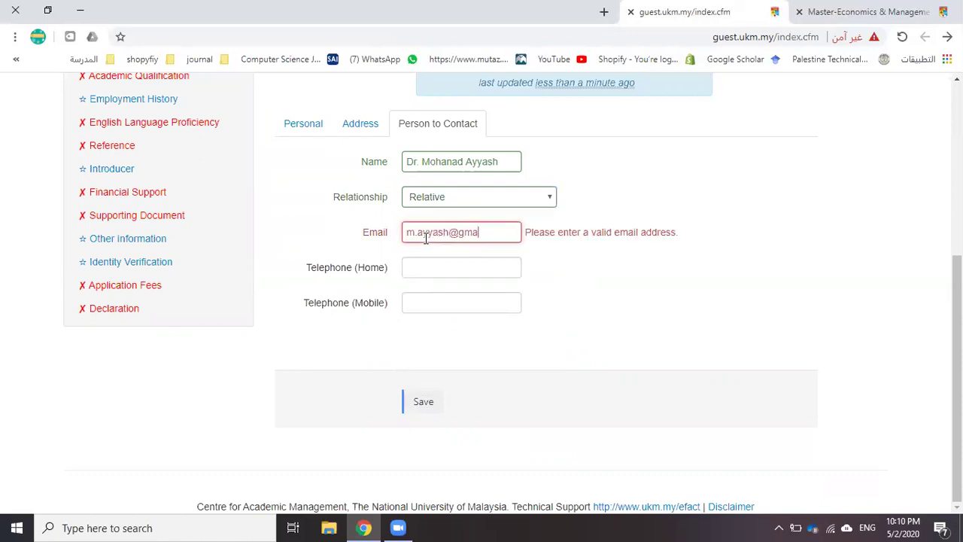
key("Tab")
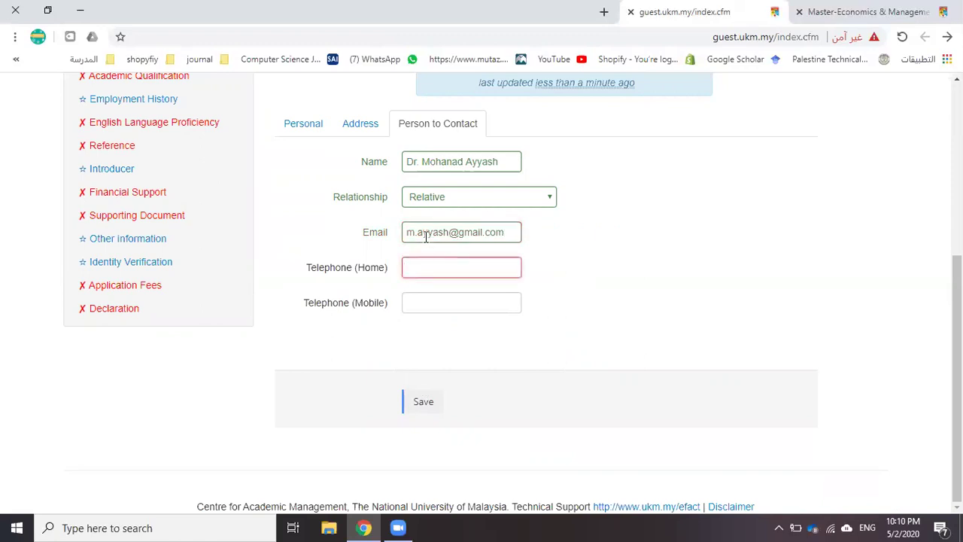
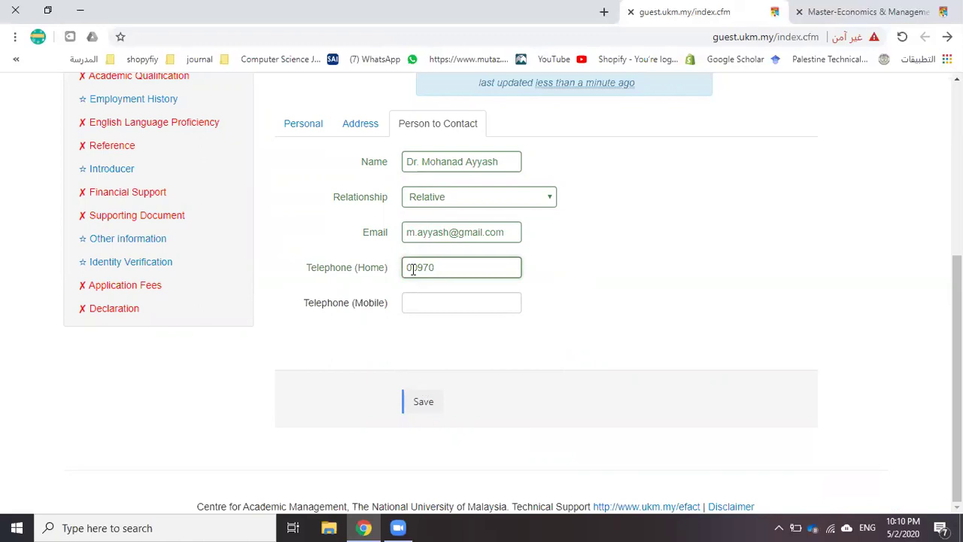
left_click(435, 305)
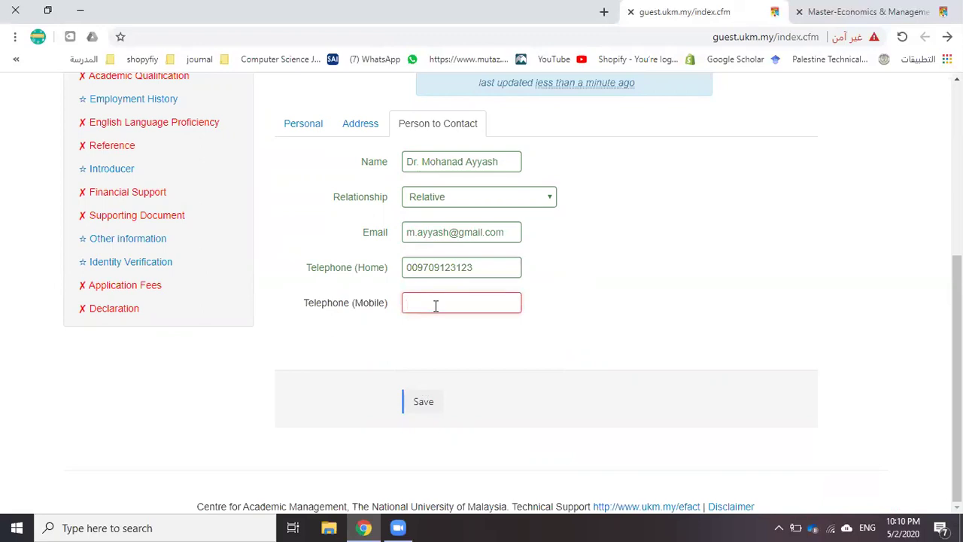
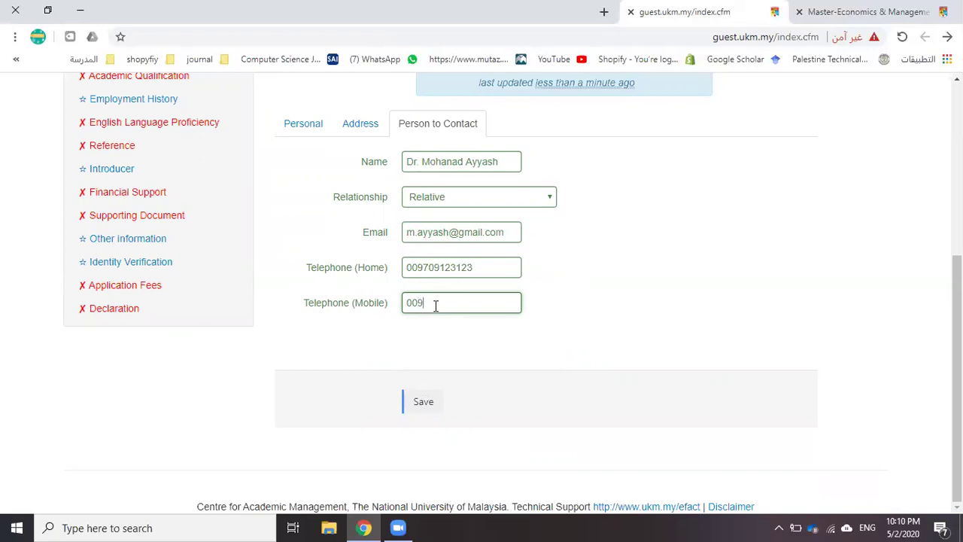
left_click(422, 403)
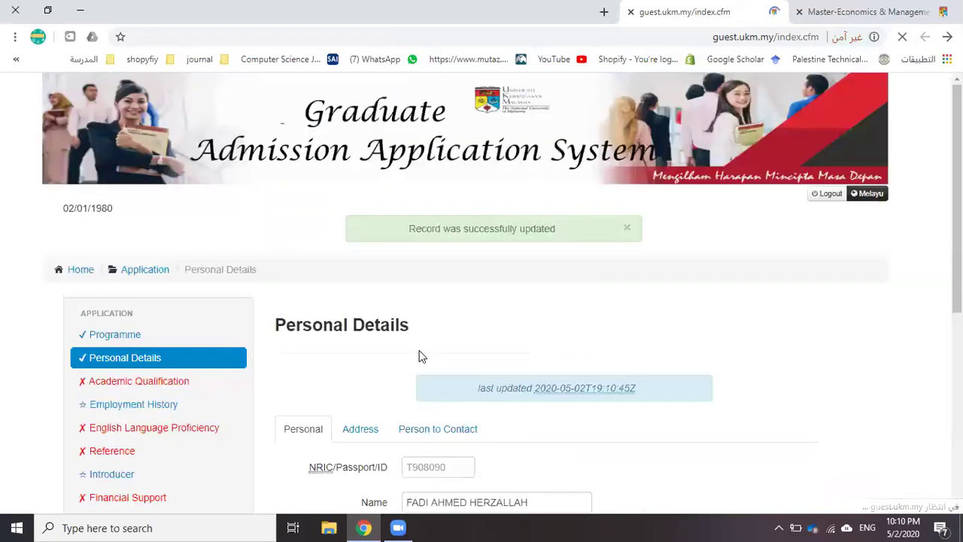
Review the saved contact-person and address sections, then reopen the address details
scroll(301, 264, "down", 3)
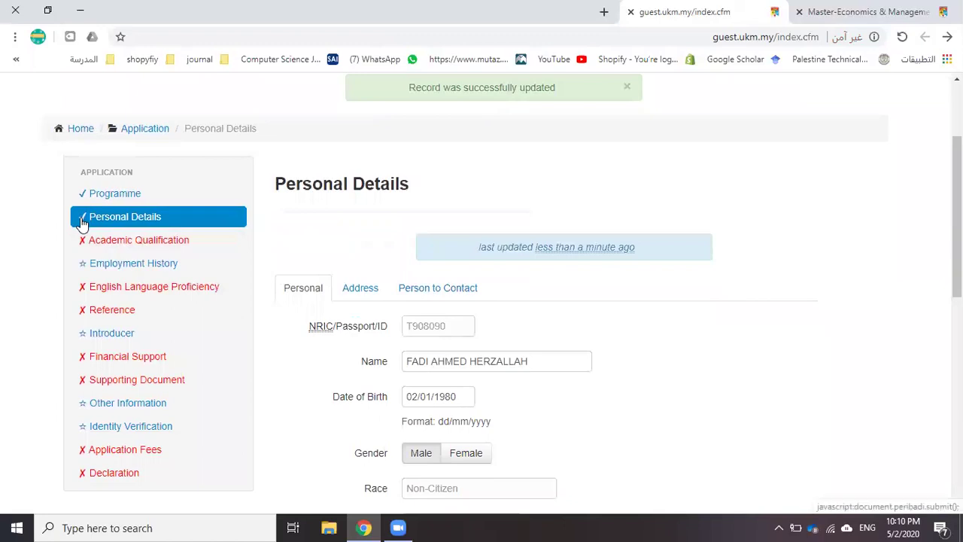
left_click(419, 290)
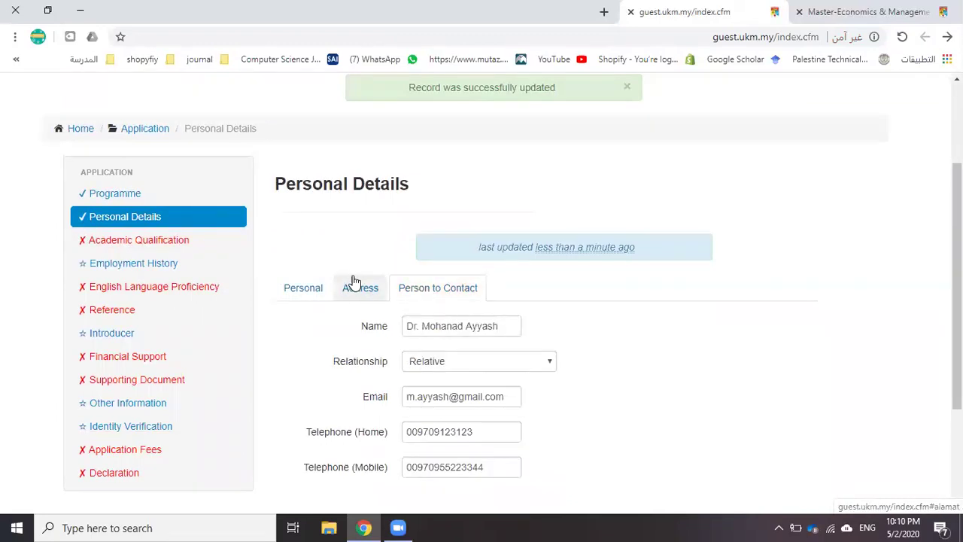
left_click(355, 283)
left_click(322, 295)
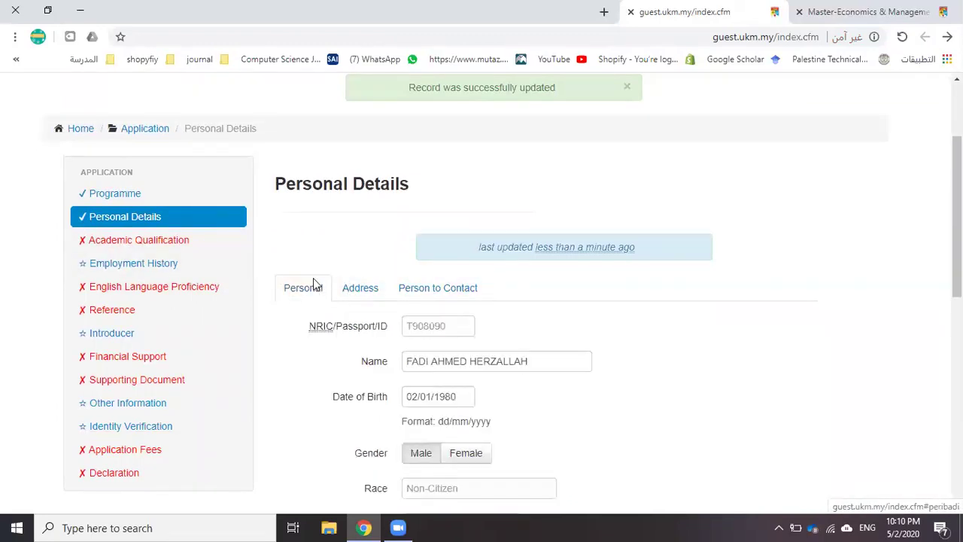
left_click(362, 292)
scroll(456, 288, "down", 1)
left_click_drag(453, 256, 564, 261)
left_click(381, 301)
Add Tulkarm and West bank as the second and third address lines and save
left_click(429, 292)
type("c")
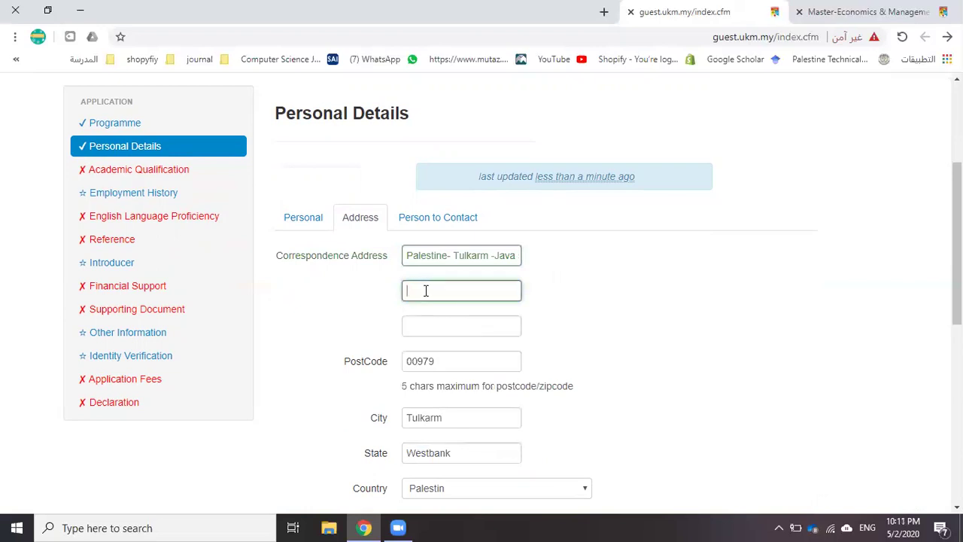
type("Tulkarm")
key("Tab")
type("West bank")
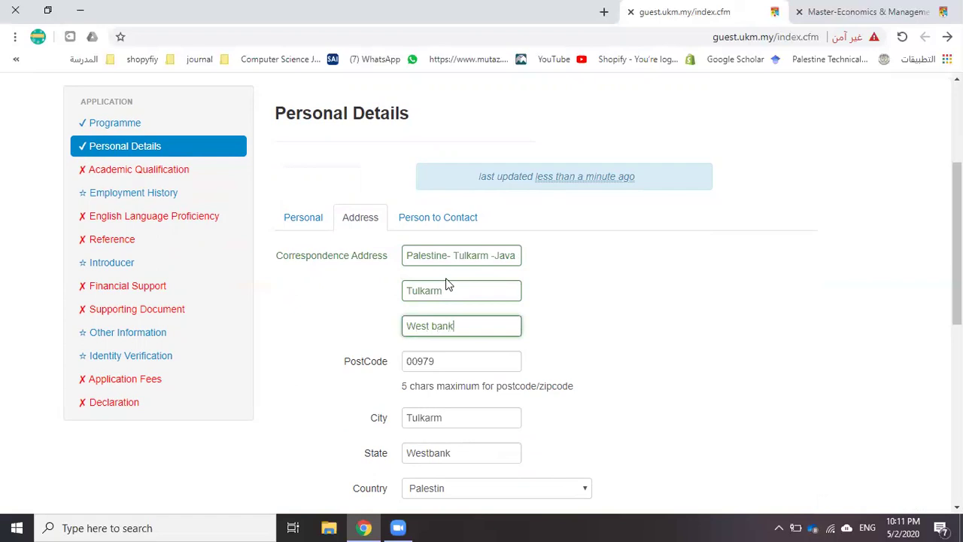
scroll(365, 290, "down", 3)
left_click(414, 395)
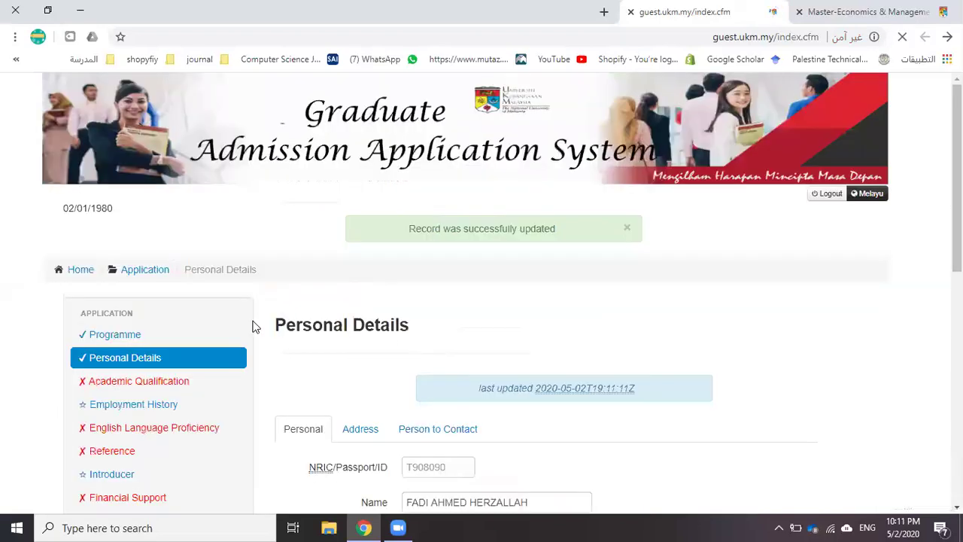
Open the Academic Qualification section and start a new Degree qualification entry
scroll(253, 327, "down", 2)
left_click(147, 237)
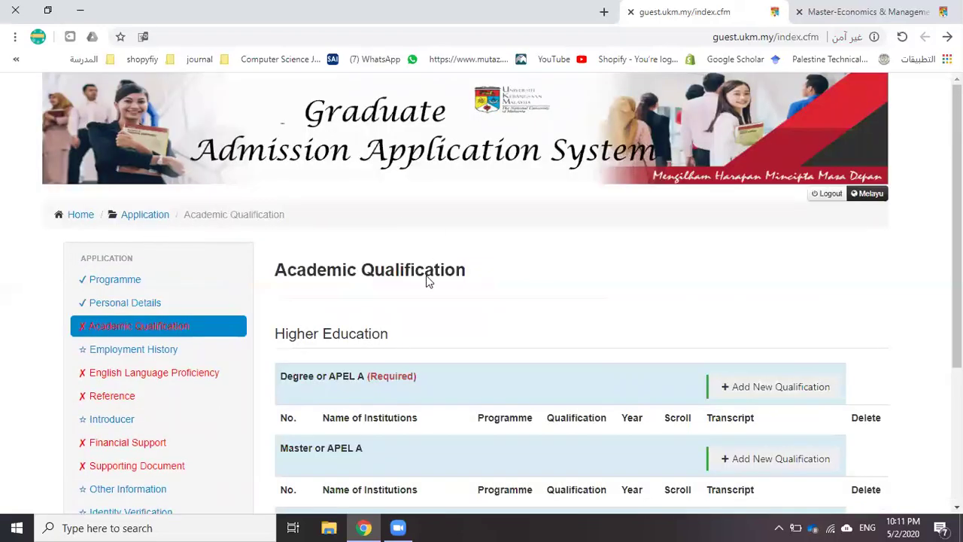
scroll(426, 282, "down", 1)
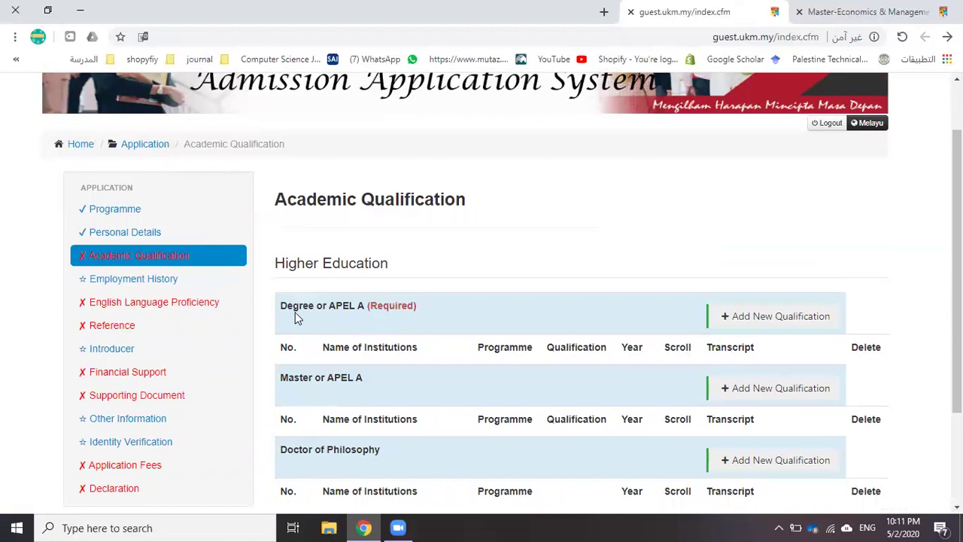
scroll(299, 311, "down", 1)
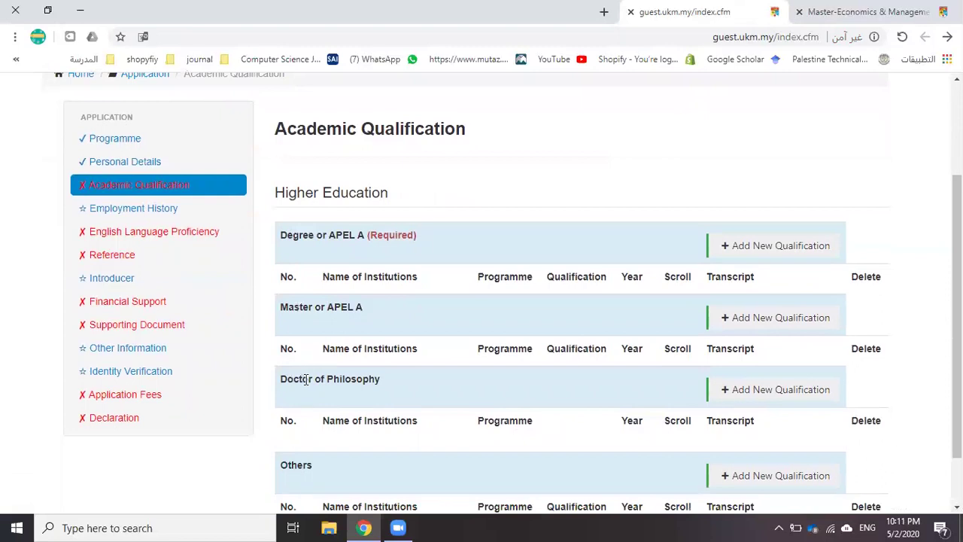
scroll(311, 377, "down", 1)
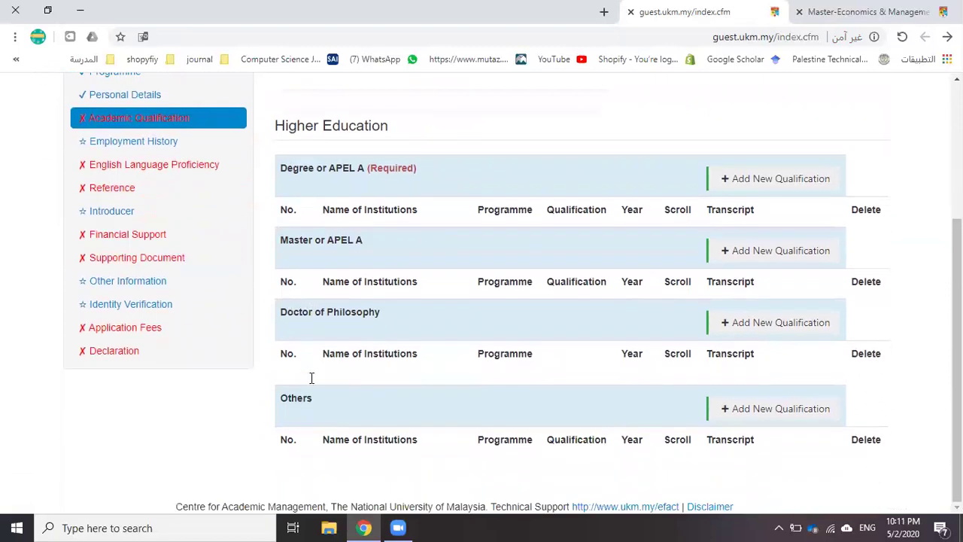
left_click(765, 184)
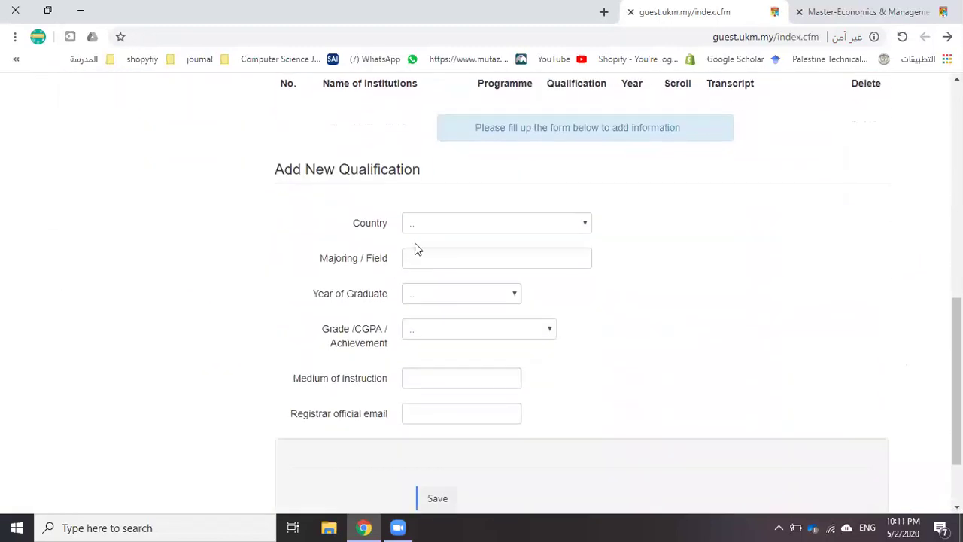
Set the country to Palestin and the qualification type to Degree, leaving university unchosen
left_click(435, 224)
type("pale")
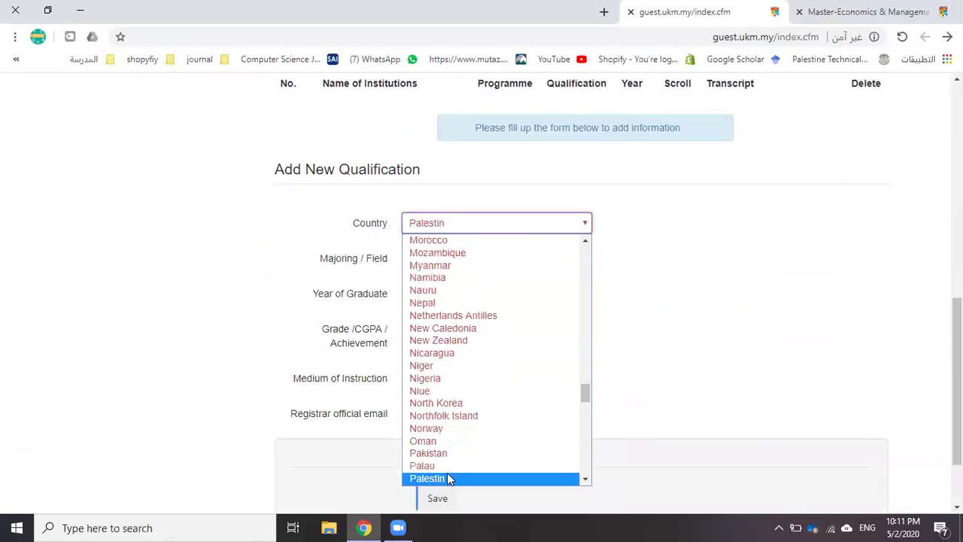
left_click(447, 476)
left_click(430, 263)
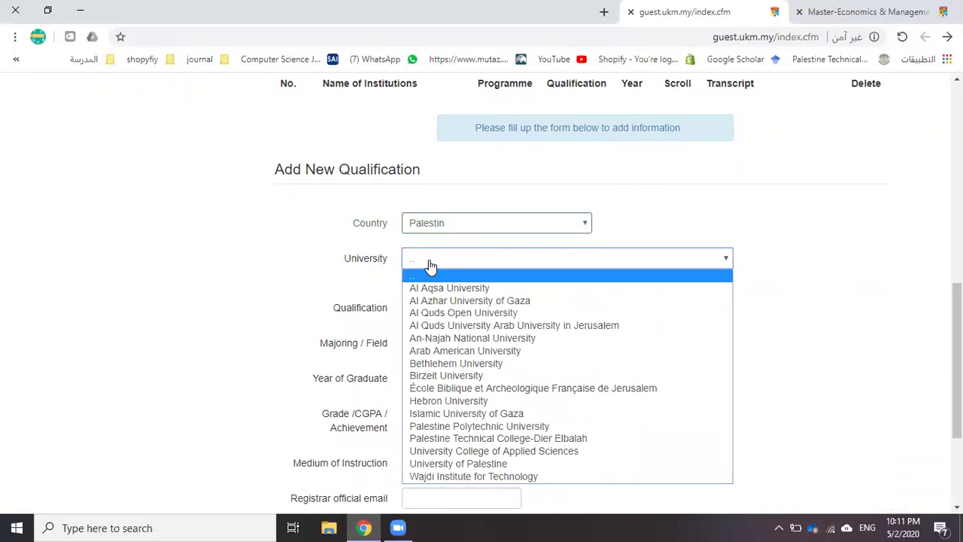
left_click(430, 266)
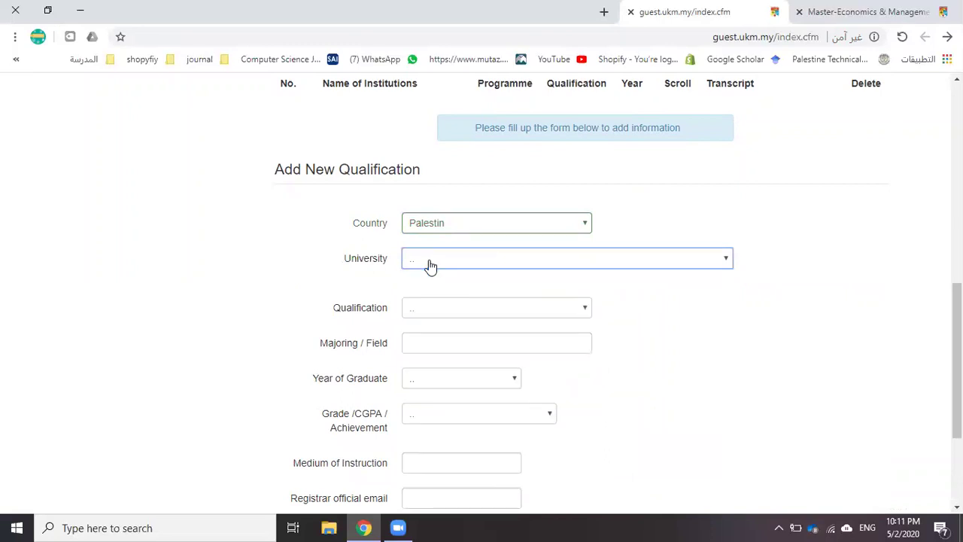
left_click(429, 323)
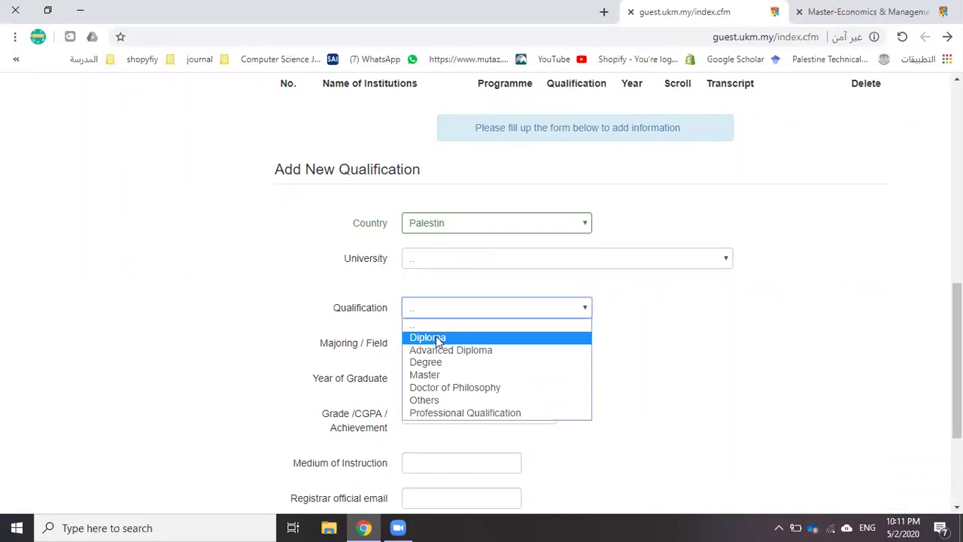
left_click(447, 363)
Enter the major 'BA amd ECommerc' and set the graduation year to 2016
left_click(434, 346)
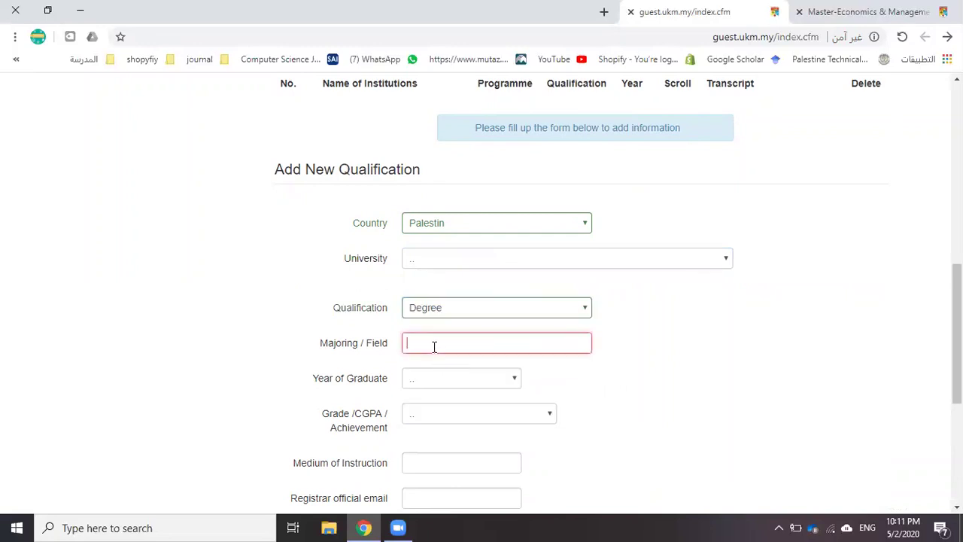
type("k")
key("BackSpace")
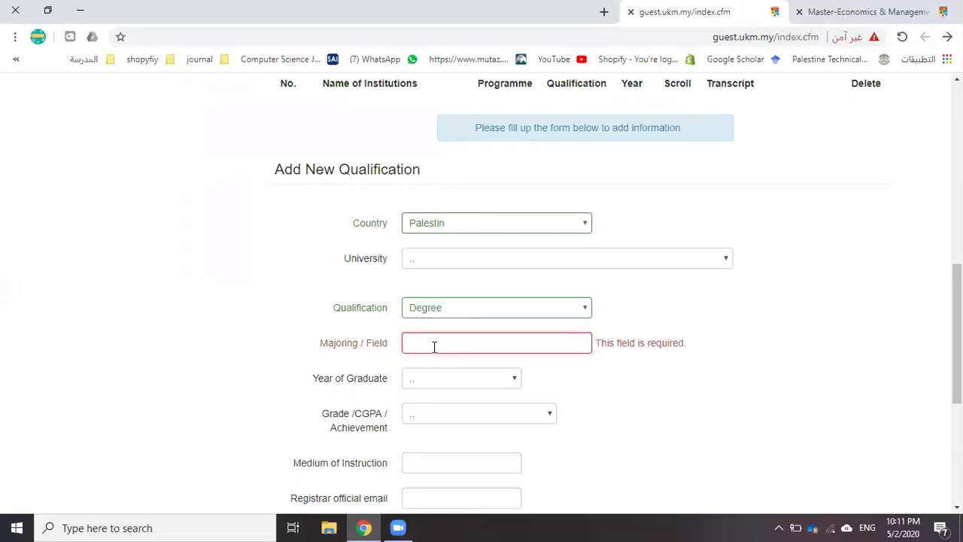
type("BA amd ECommerce")
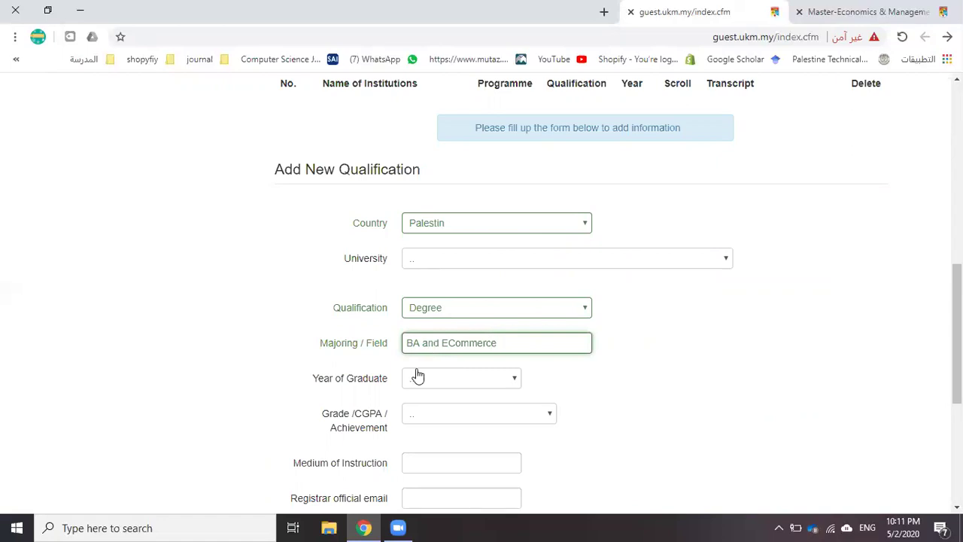
left_click(419, 378)
scroll(438, 236, "down", 1)
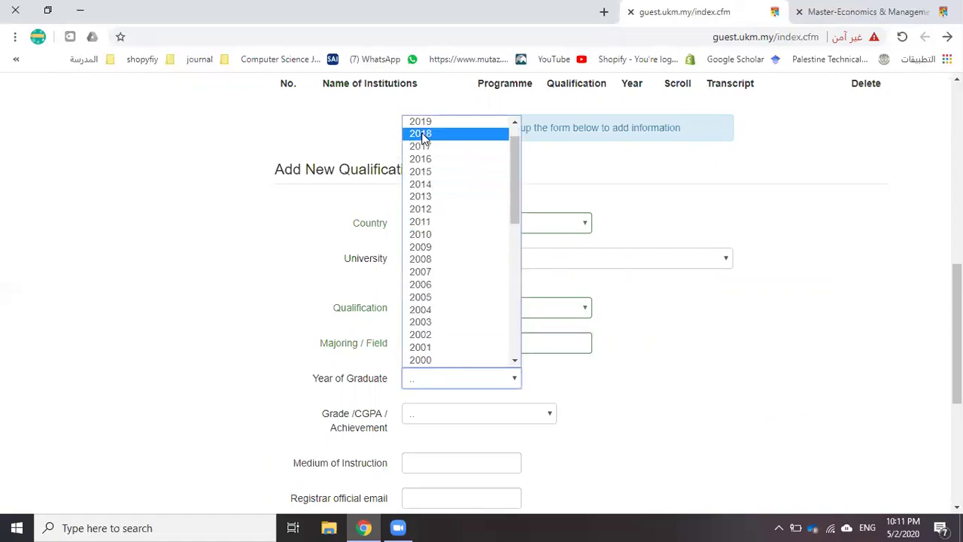
left_click(421, 159)
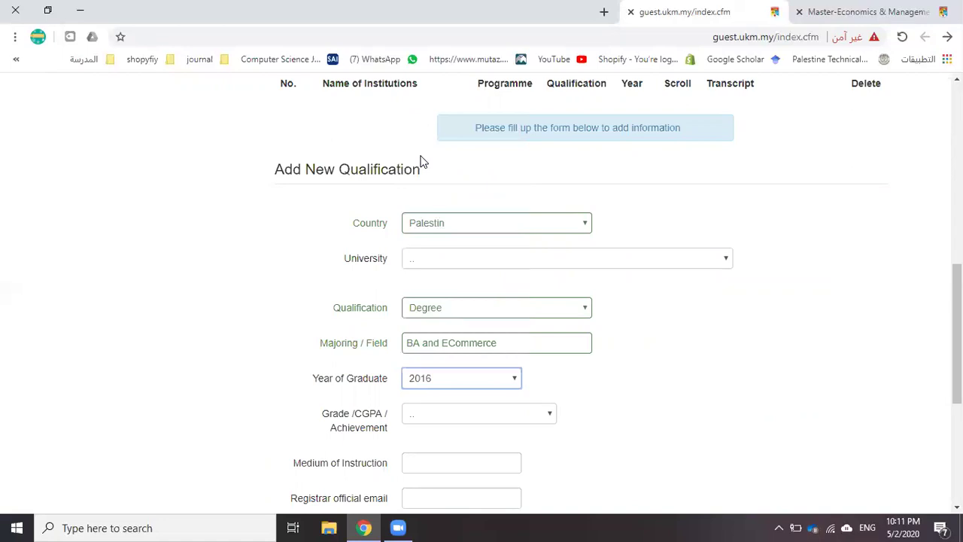
Choose the GOOD / VERY GOOD / EXCELLENT grade scheme with result VERY GOOD
left_click(426, 418)
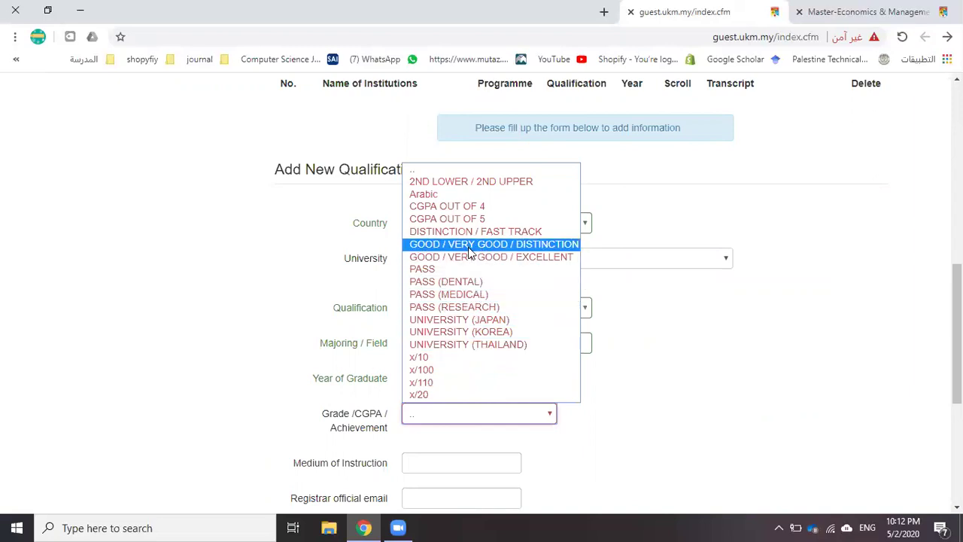
left_click(469, 258)
scroll(460, 329, "down", 2)
left_click(441, 319)
left_click(448, 363)
Enter Arabic as the medium of instruction, then open a new browser tab
scroll(436, 331, "down", 2)
left_click(422, 287)
type("Arabic")
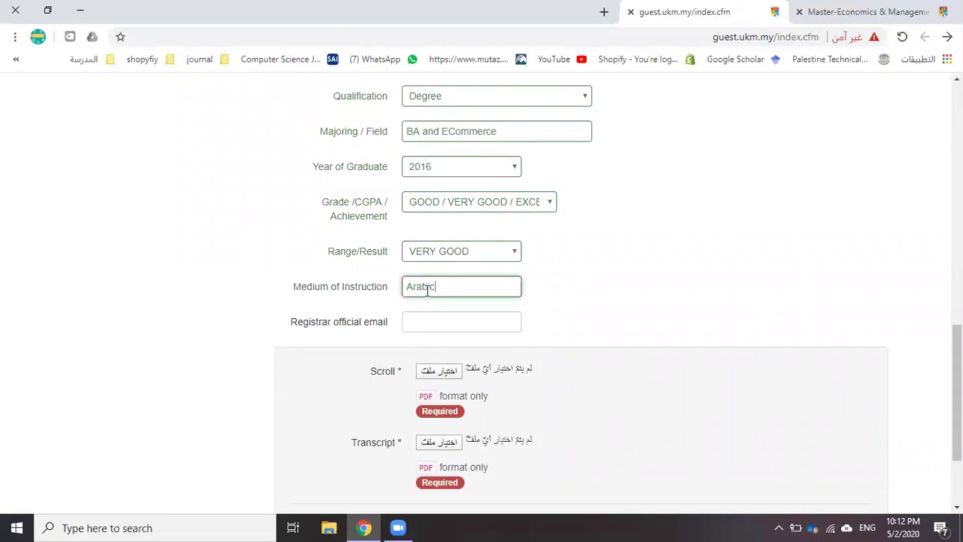
left_click(429, 324)
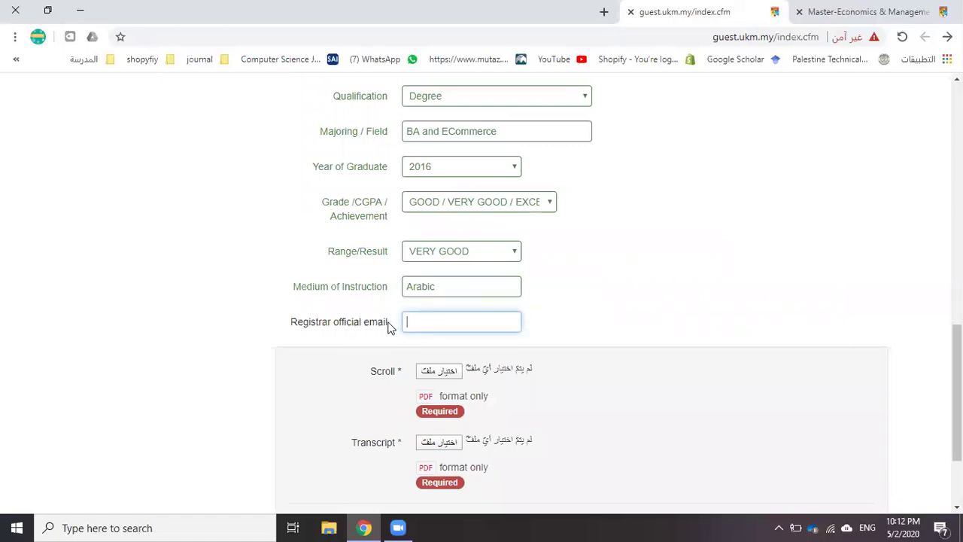
left_click(603, 12)
Go to the Palestine Technical University site and open its About Admission page
type("w")
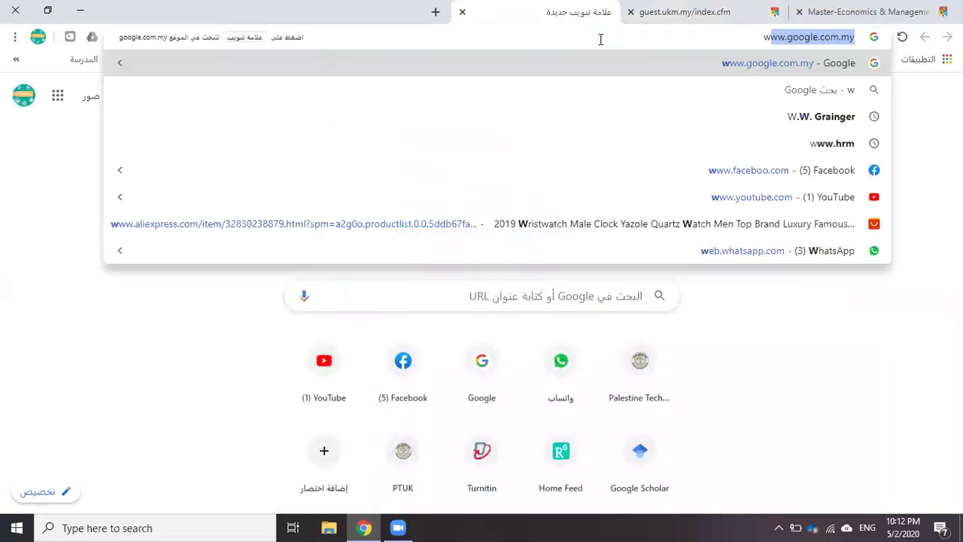
type("ww.")
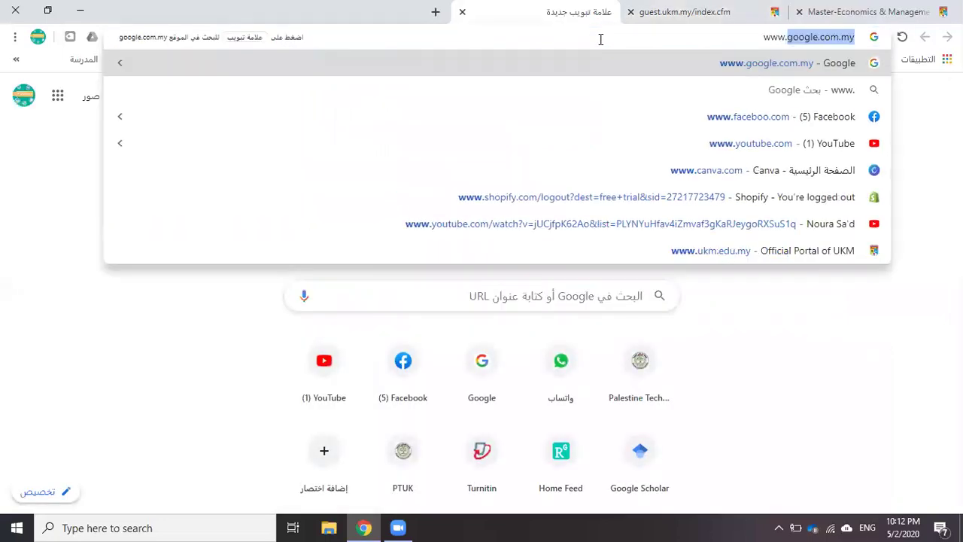
type("ptuk.edu.ps")
key("Return")
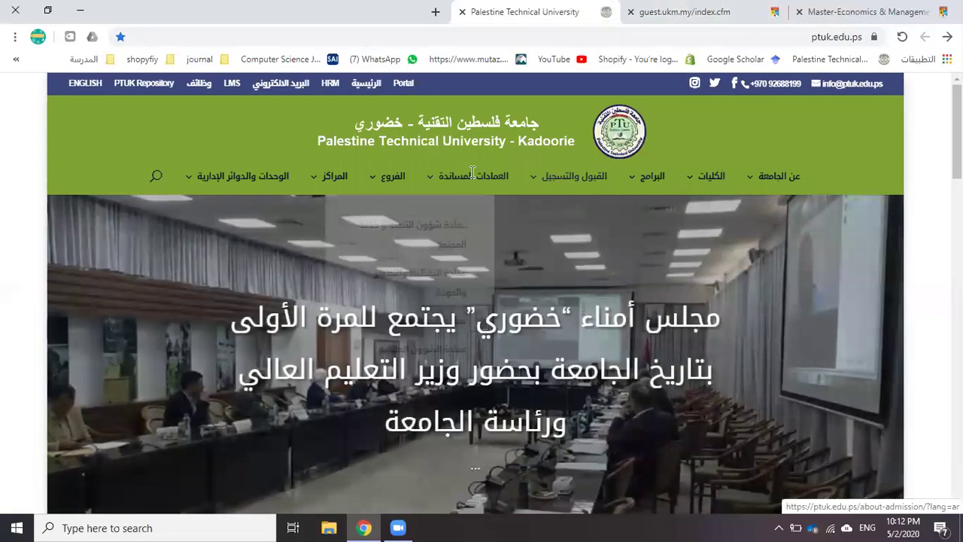
mouse_move(471, 172)
mouse_move(558, 178)
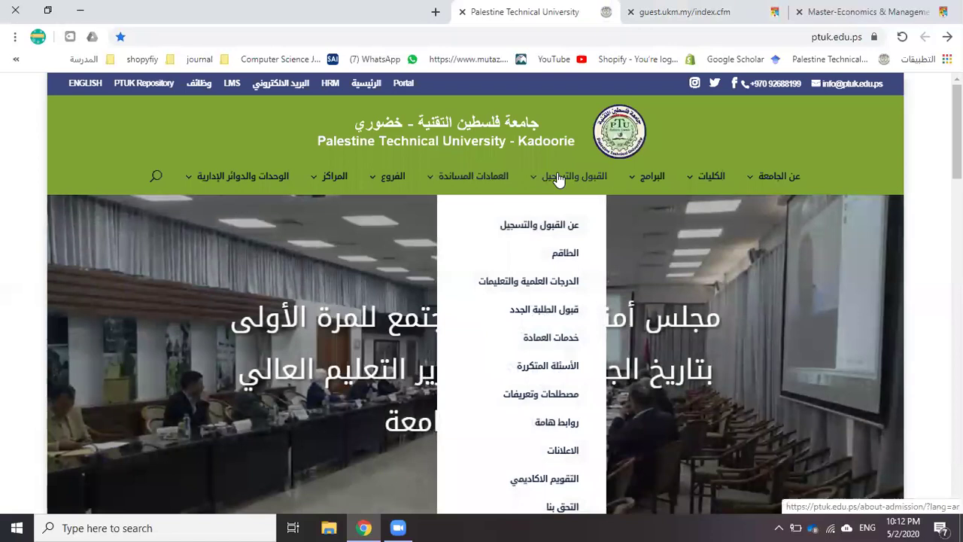
left_click(541, 231)
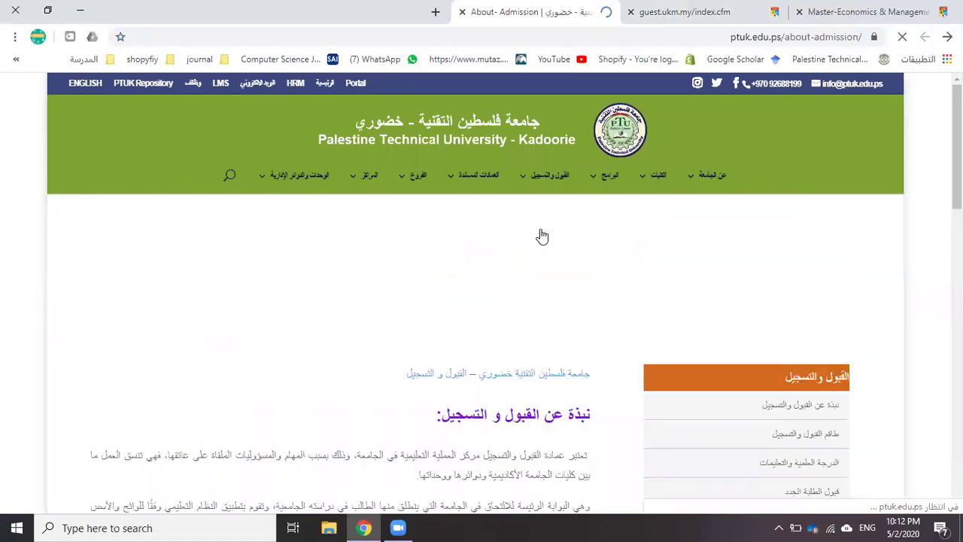
Select the admissions director's email on the staff page and return to the UKM tab
scroll(510, 245, "down", 3)
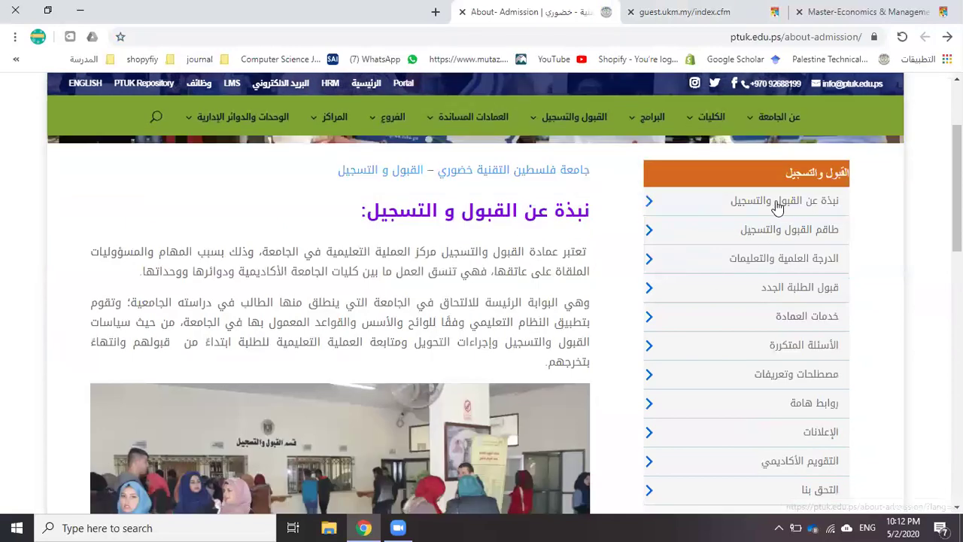
left_click(747, 234)
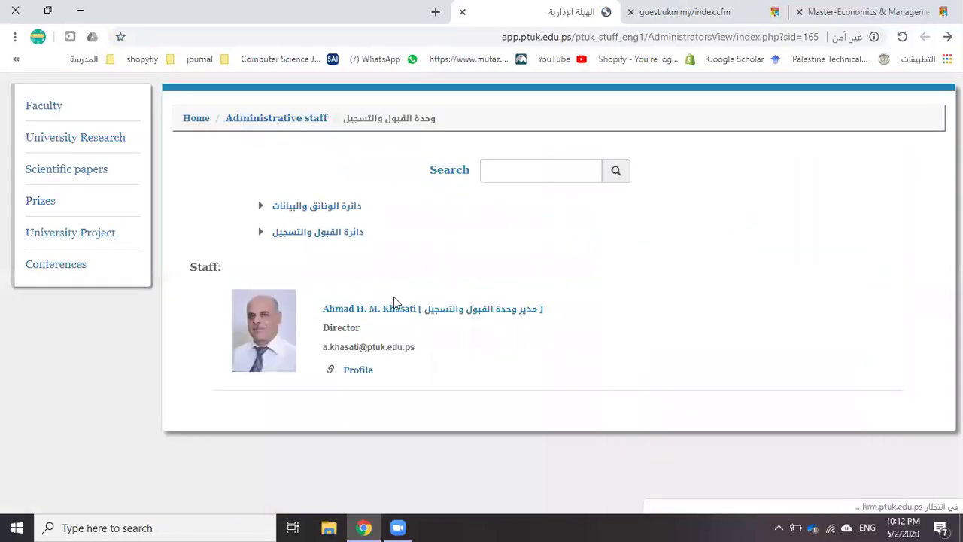
left_click_drag(423, 352, 325, 348)
key("ctrl+c")
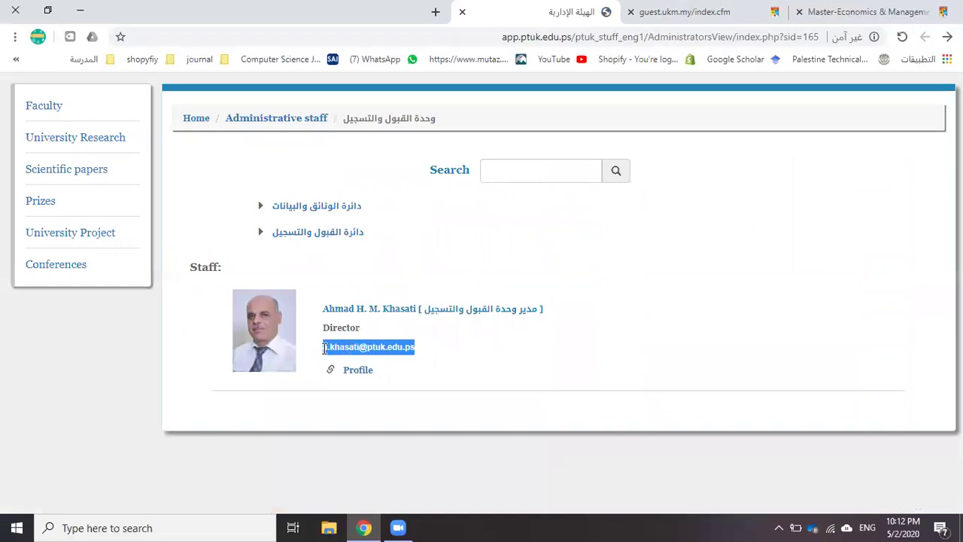
left_click(699, 11)
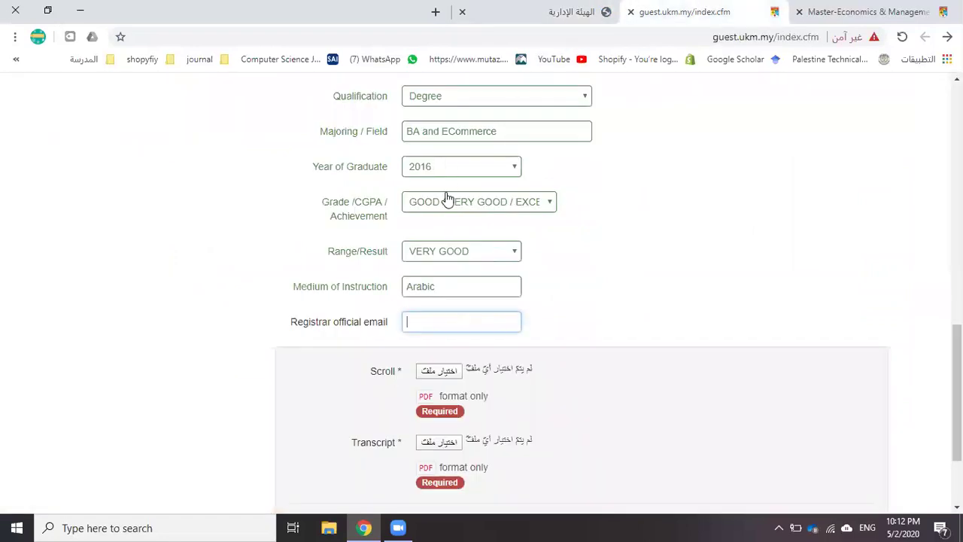
Paste the director's email into the registrar official email field and show the desktop
key("ctrl+v")
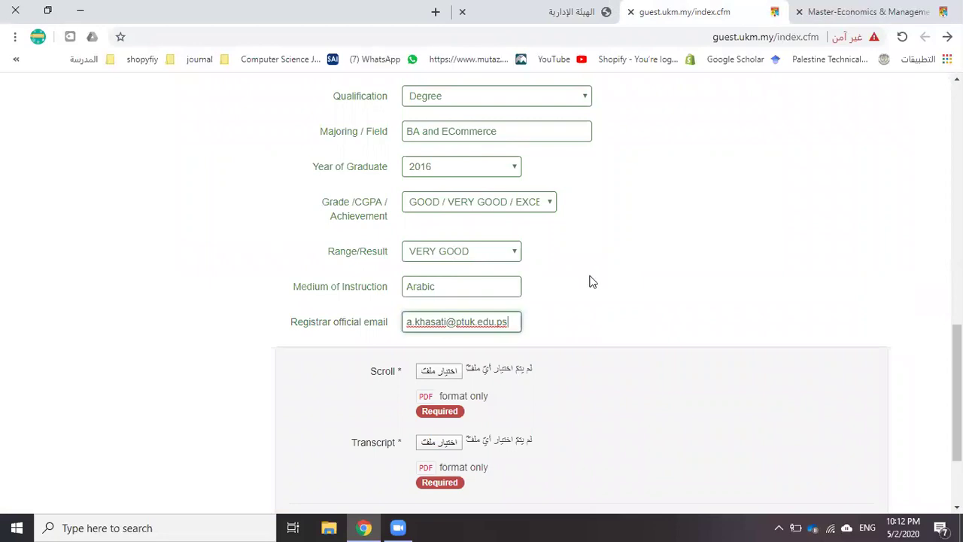
scroll(576, 291, "down", 3)
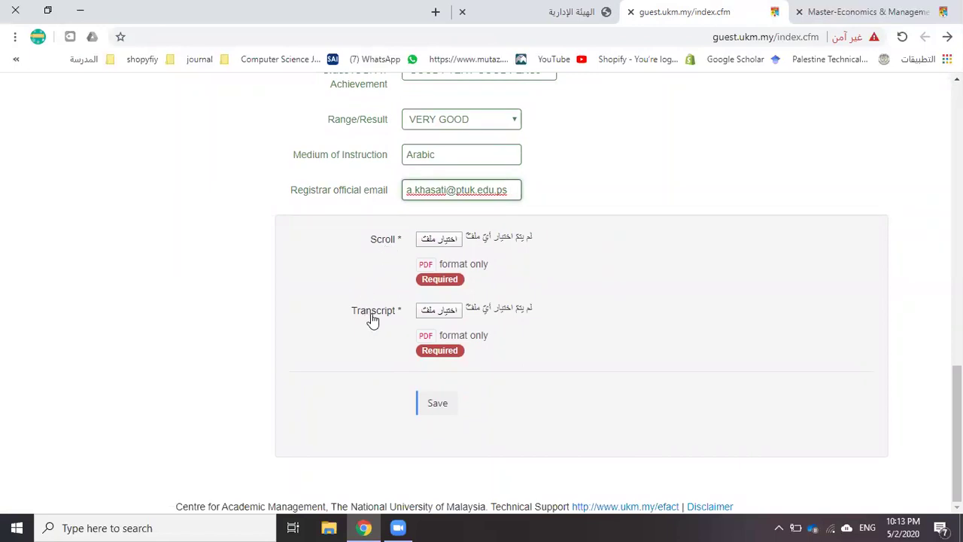
key("super+d")
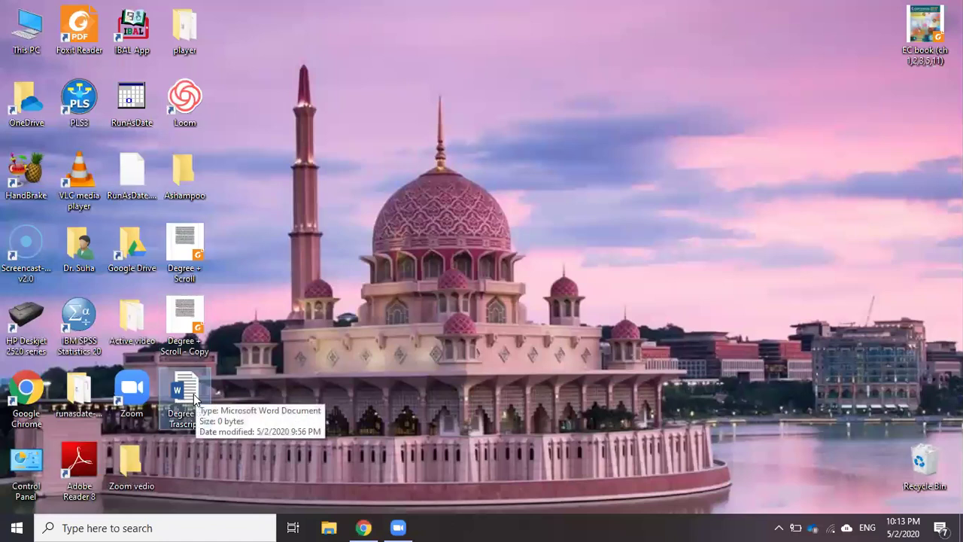
Open the Degree + Trascript Word document and fill it with sample text via =rand(2,19)
left_click_drag(186, 392, 451, 243)
double_click(451, 242)
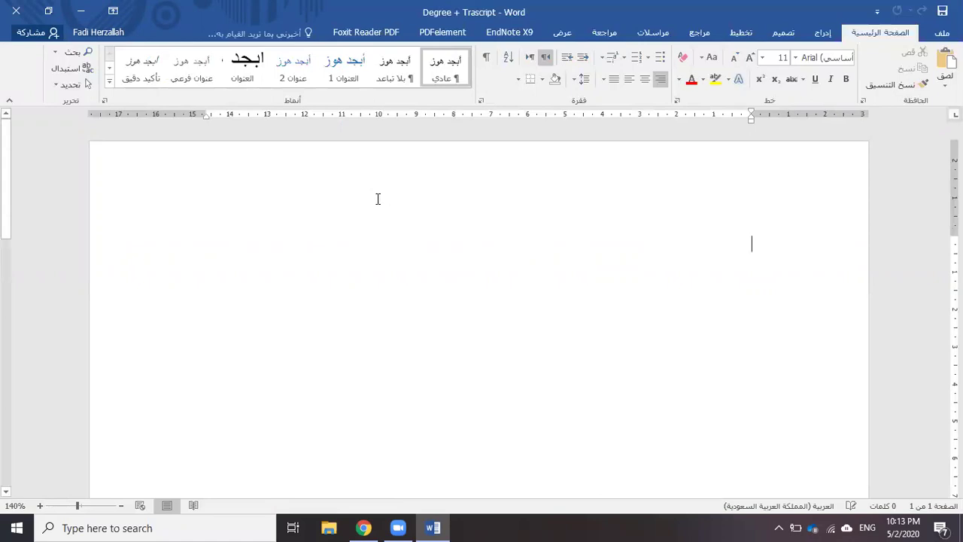
key("ctrl+shift")
key("alt+shift")
type("=rand(2,19")
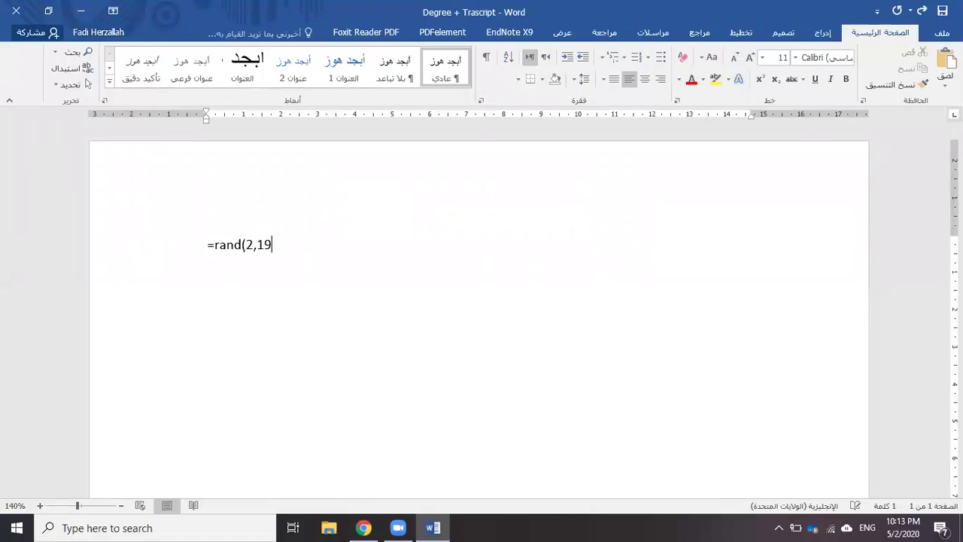
key("Return")
Switch all the text to right-to-left and justify it
key("ctrl+a")
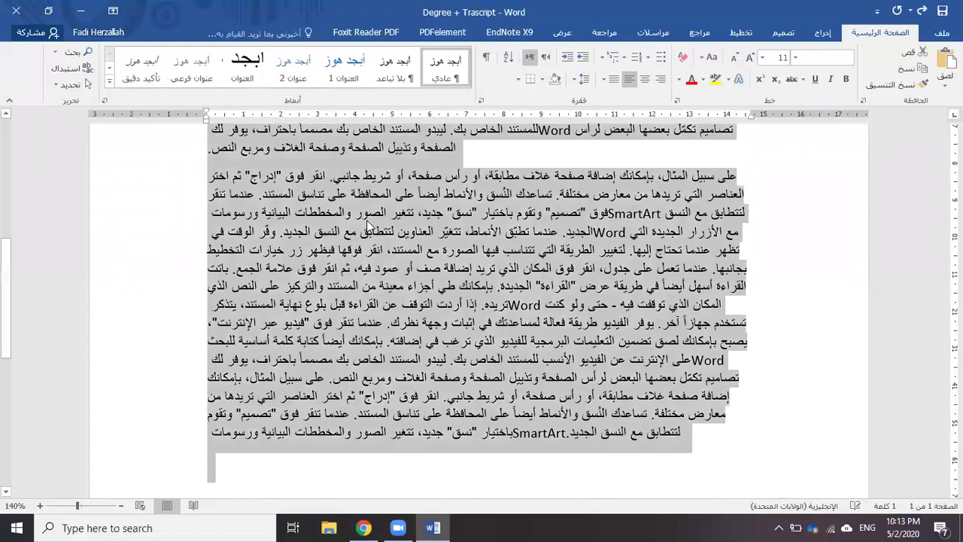
key("alt+shift")
left_click(586, 80)
left_click(608, 98)
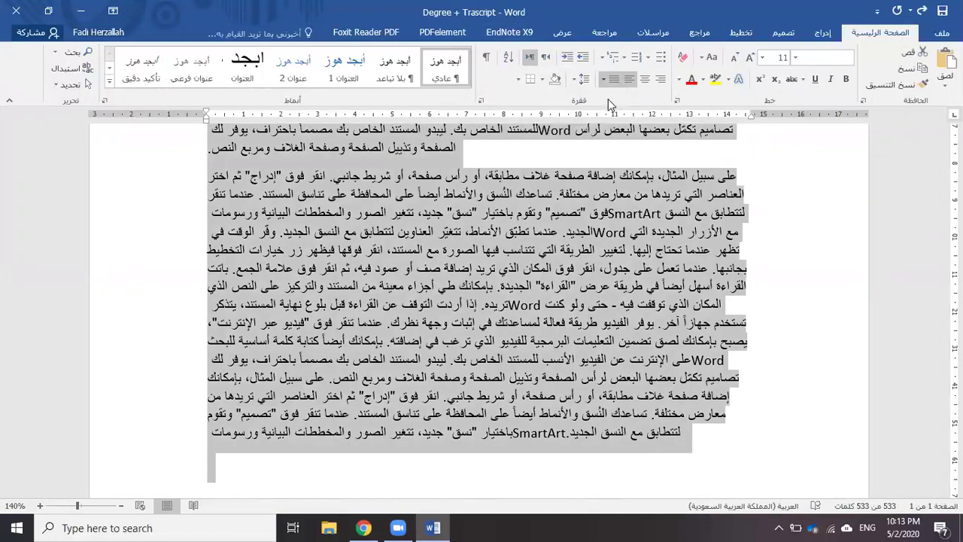
Save the document as a PDF named Degree + Trascript
left_click(940, 33)
left_click(925, 172)
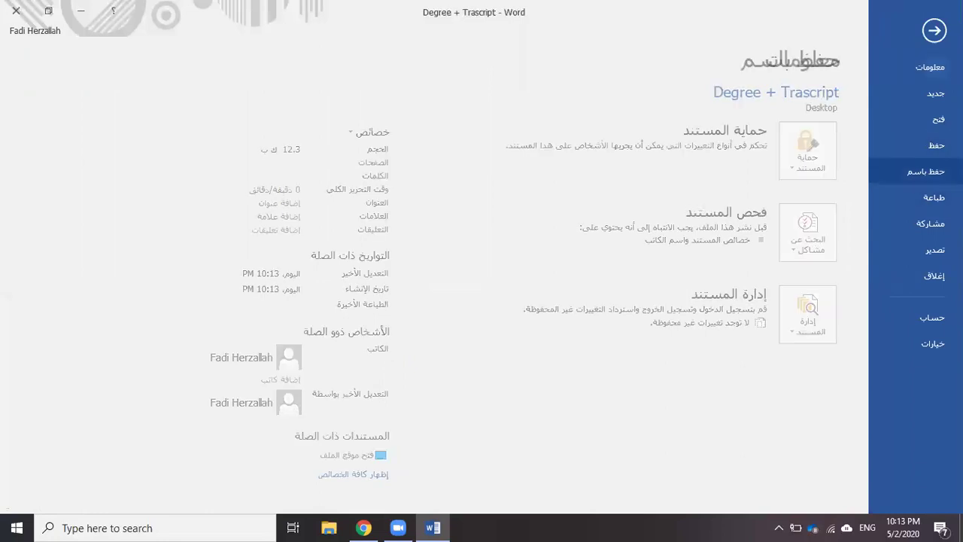
left_click(748, 295)
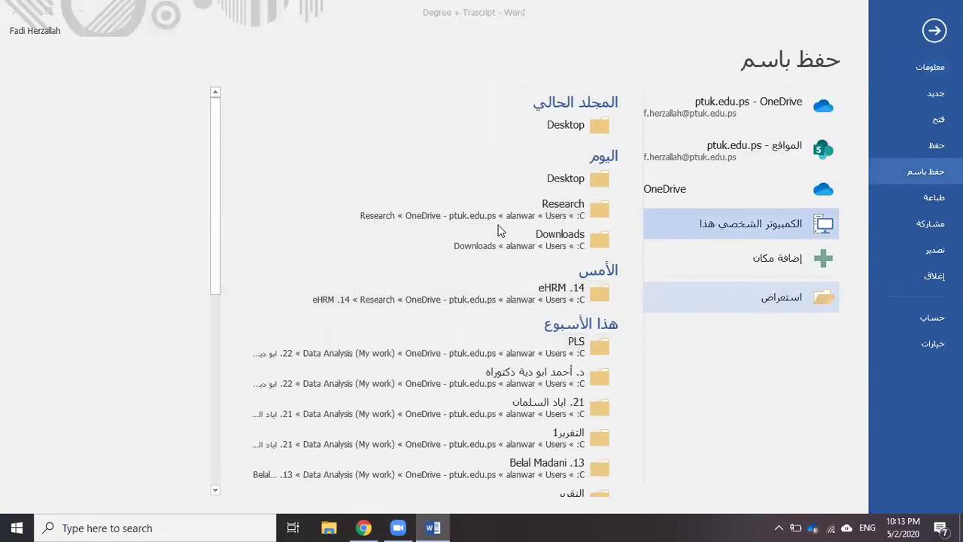
left_click(292, 259)
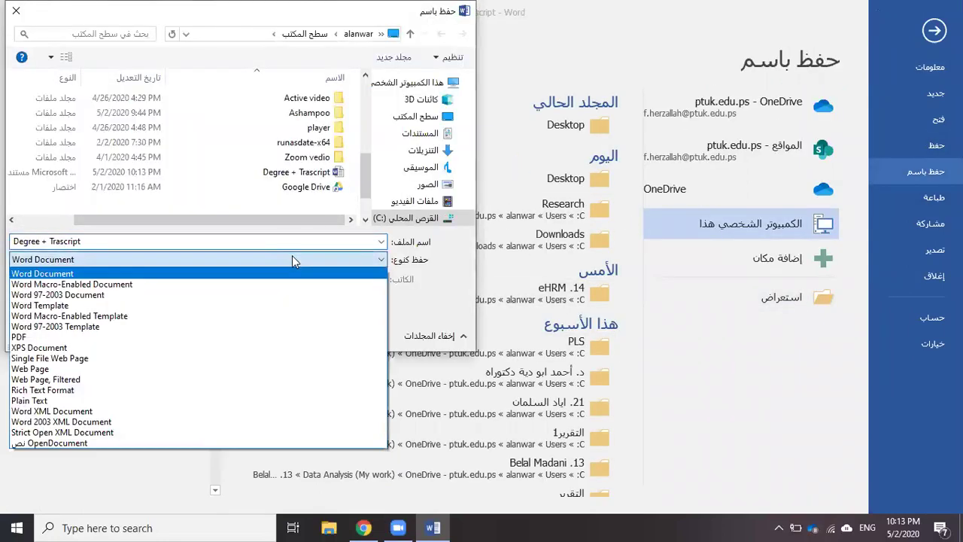
left_click(208, 337)
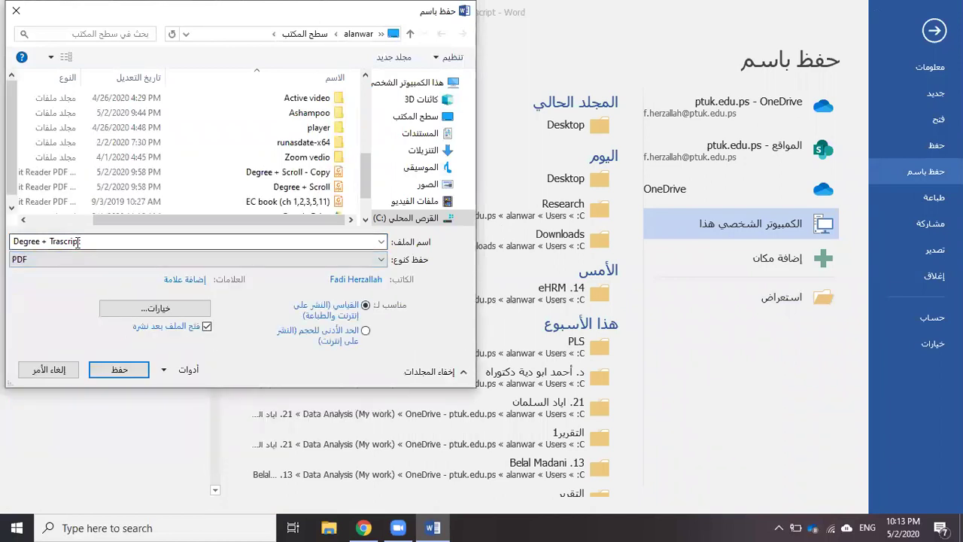
left_click(118, 369)
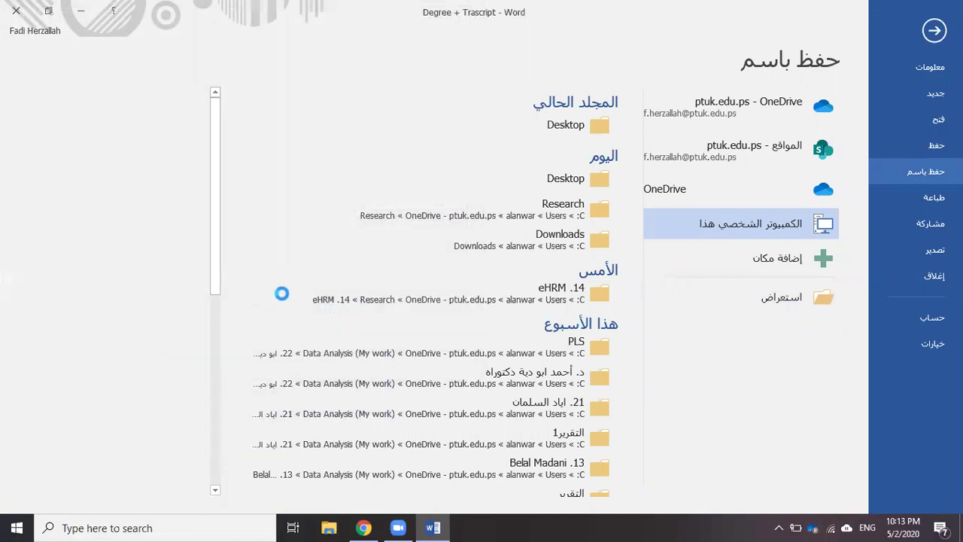
Close the PDF viewer and the Word document
key("alt+space")
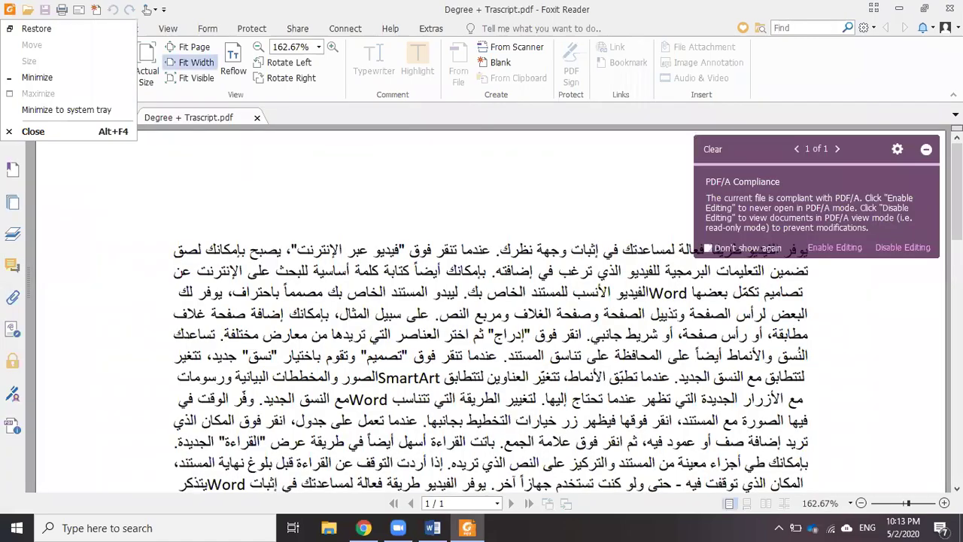
key("c")
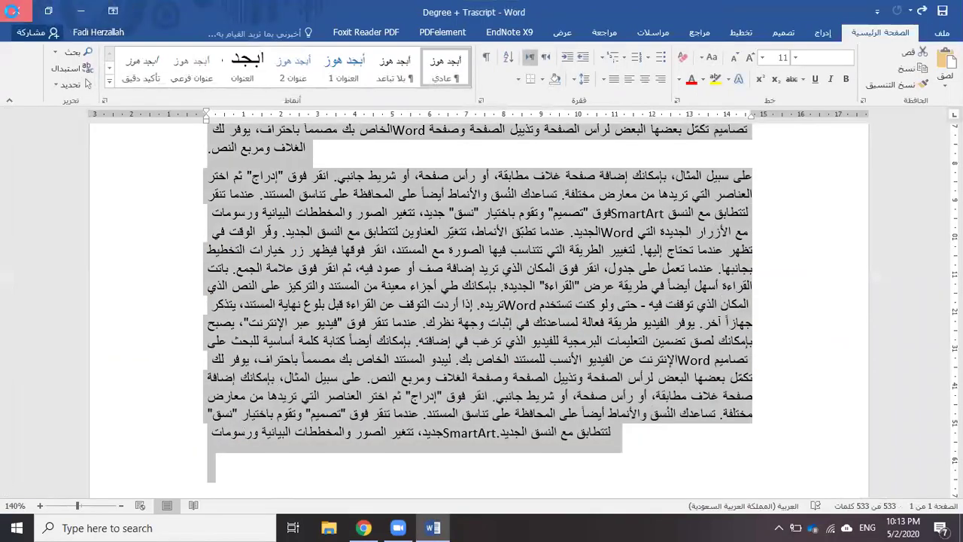
left_click(16, 11)
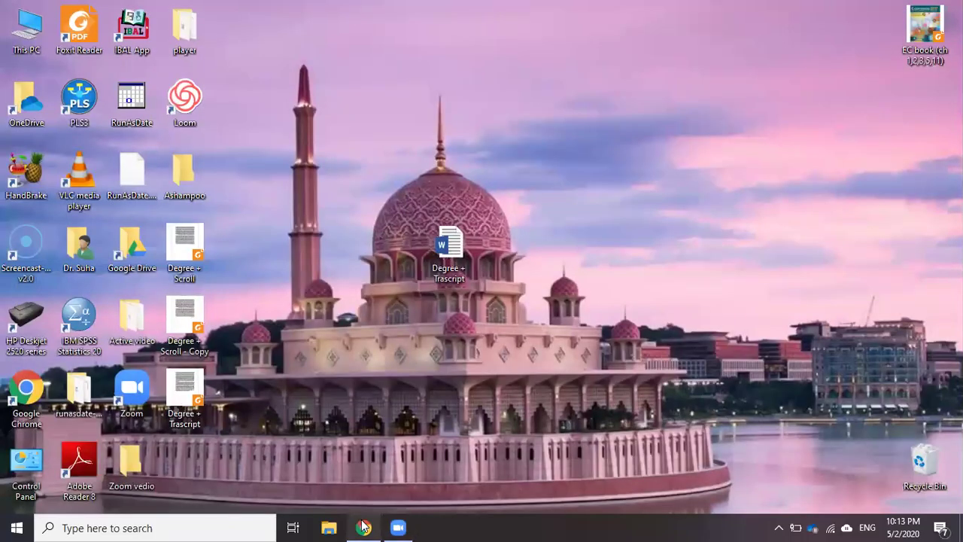
Arrange the desktop files, delete the Degree + Scroll - Copy duplicate, and return to Chrome
mouse_move(362, 526)
left_click_drag(207, 407, 623, 253)
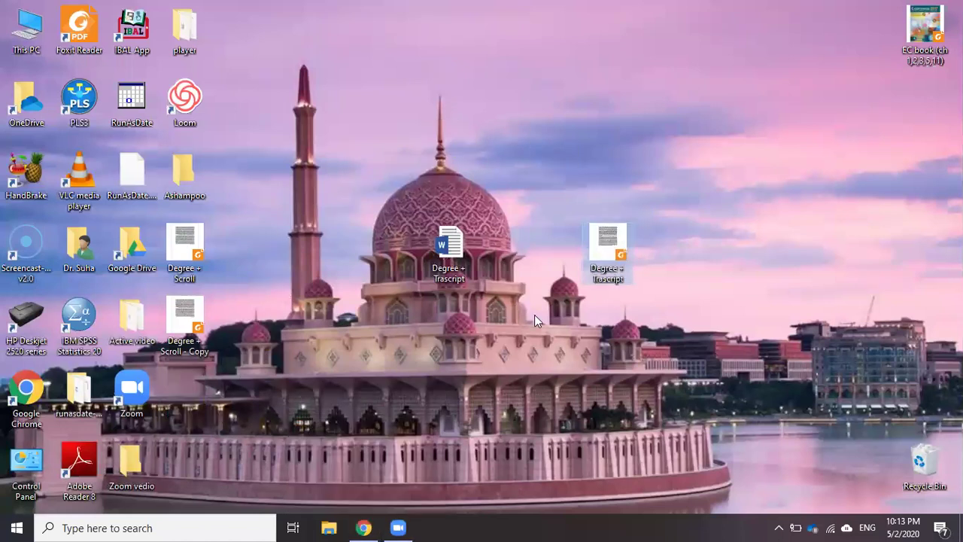
left_click_drag(211, 325, 592, 133)
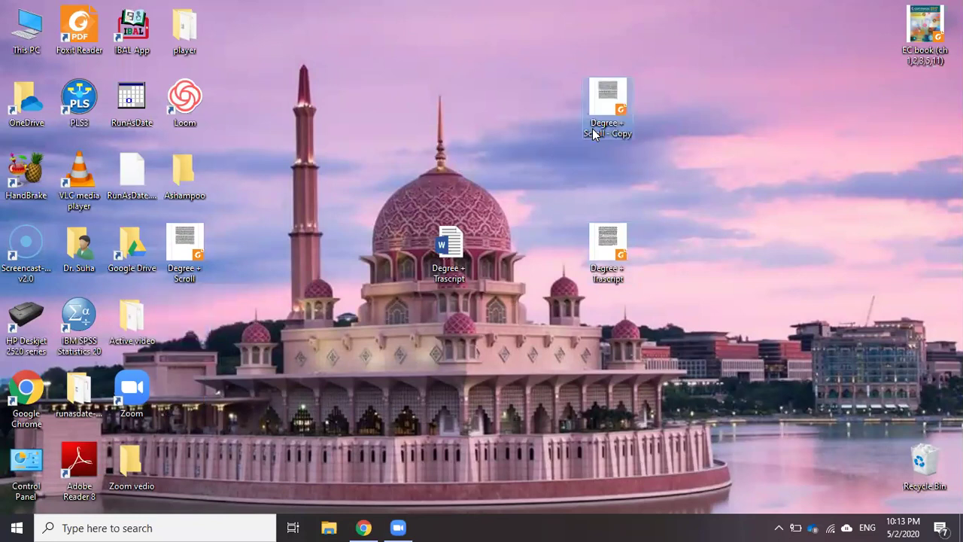
key("Delete")
left_click_drag(201, 248, 571, 171)
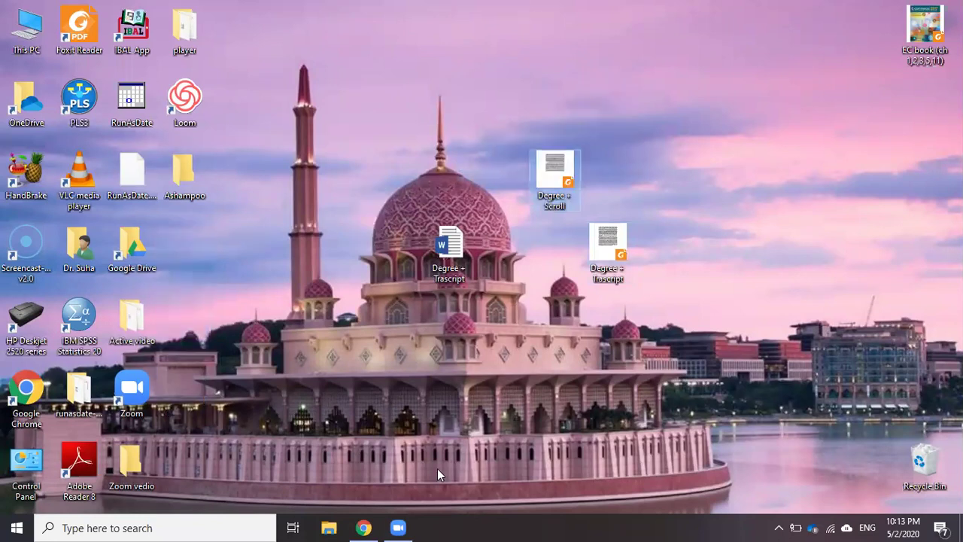
left_click(374, 527)
Attach Degree + Scroll as the Scroll file and Degree + Trascript as the Transcript file
left_click(448, 240)
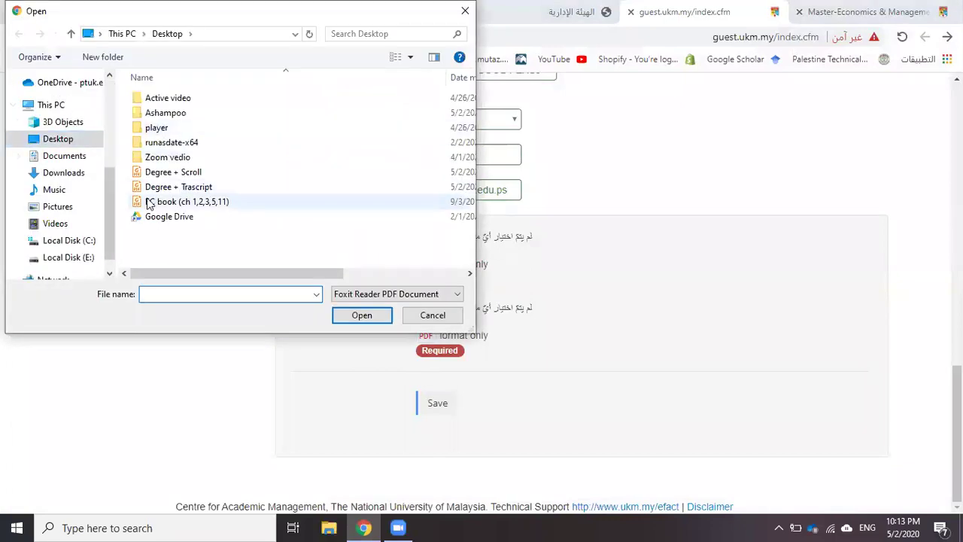
double_click(162, 172)
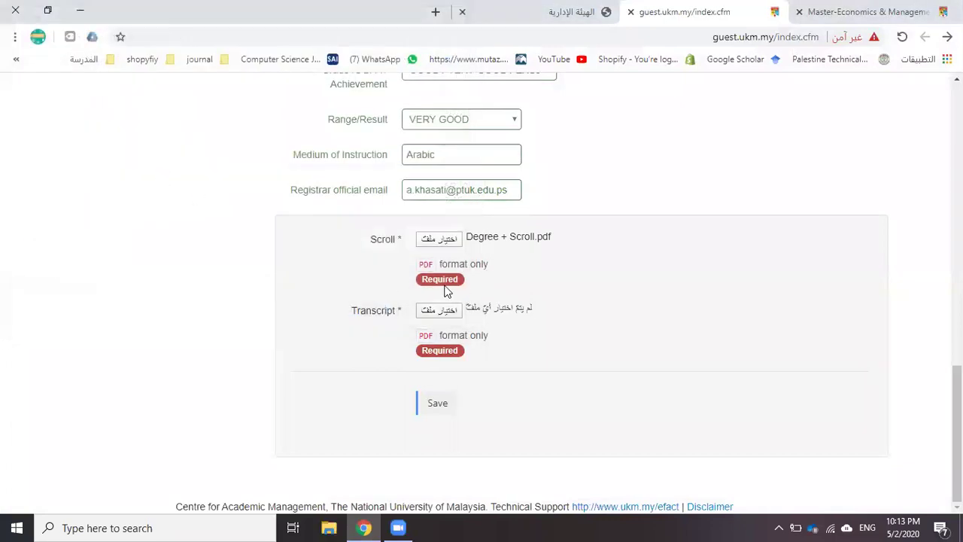
left_click(421, 311)
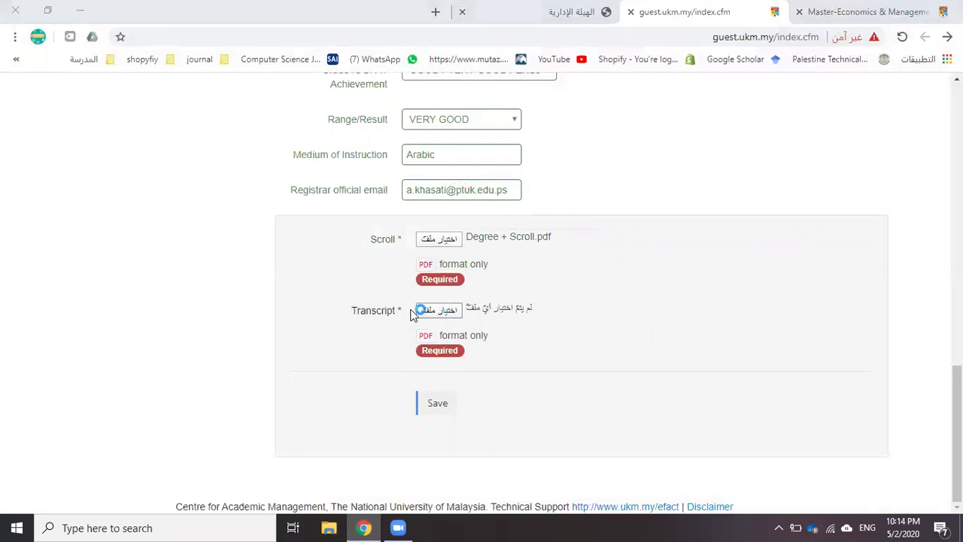
double_click(162, 185)
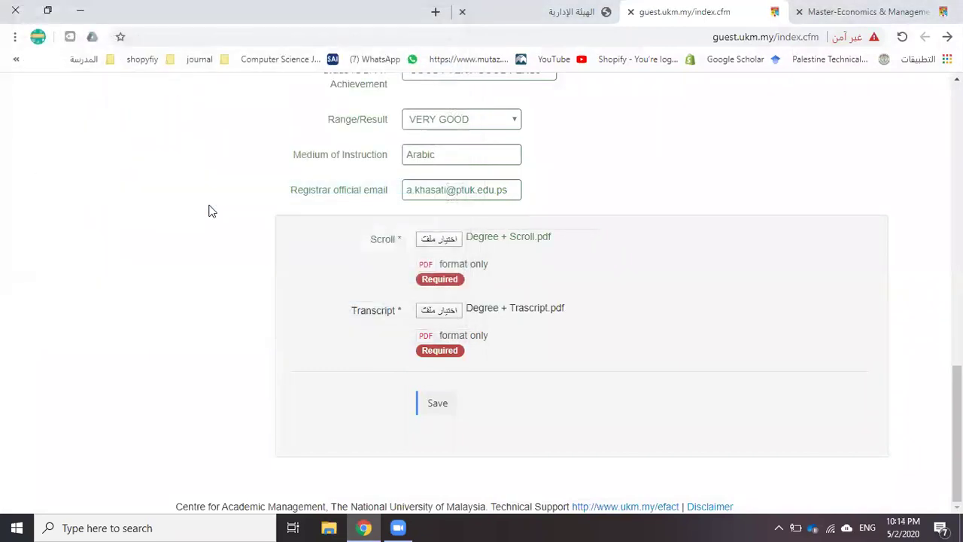
Save the qualification entry, then reopen the University list flagged as required
left_click(440, 405)
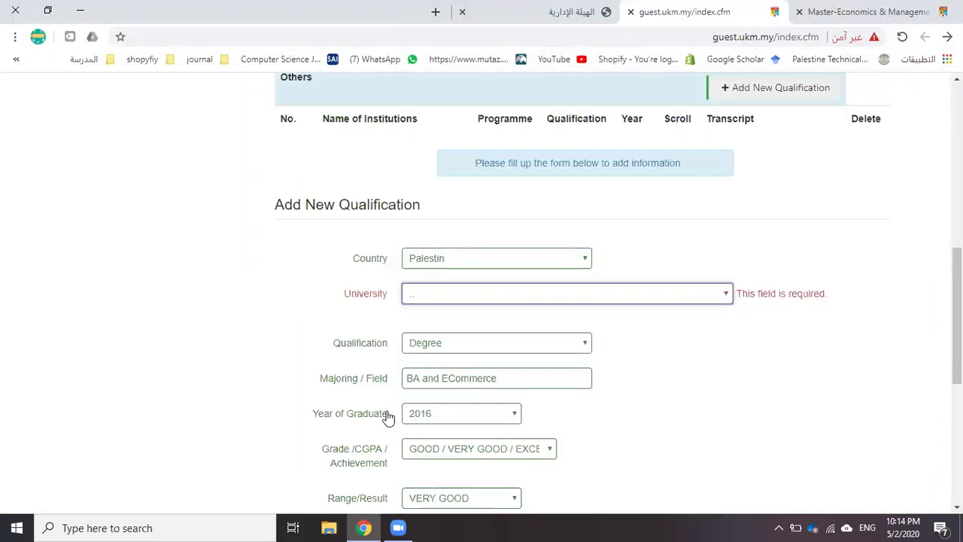
left_click(485, 296)
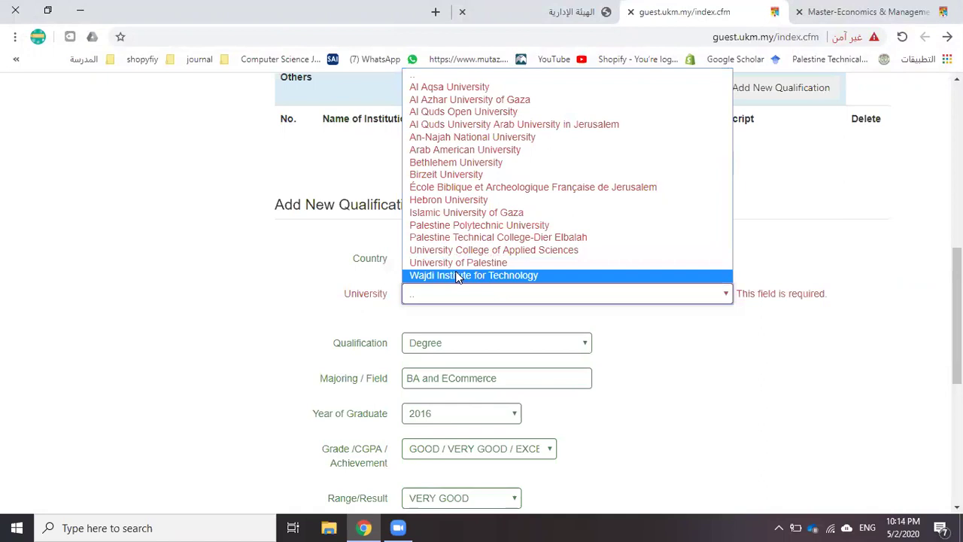
left_click(455, 78)
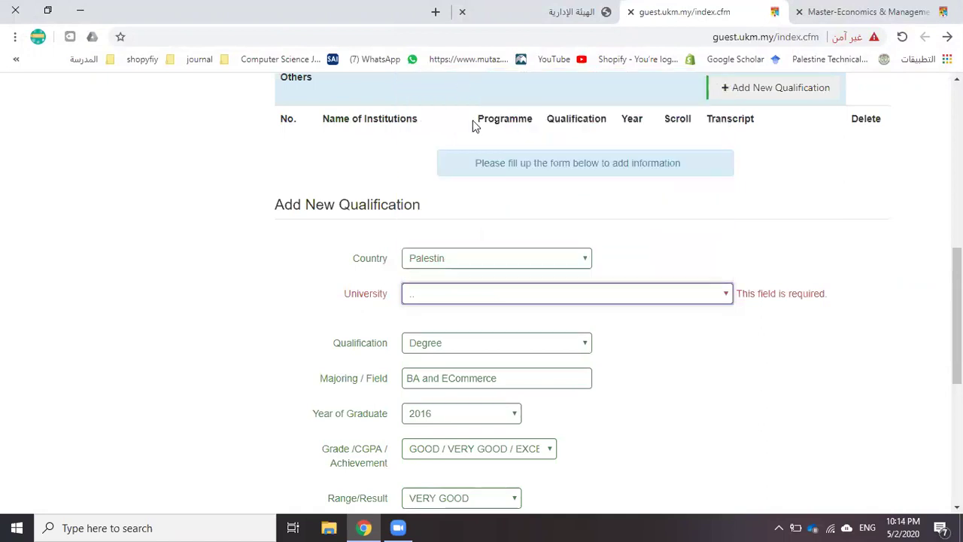
left_click(476, 299)
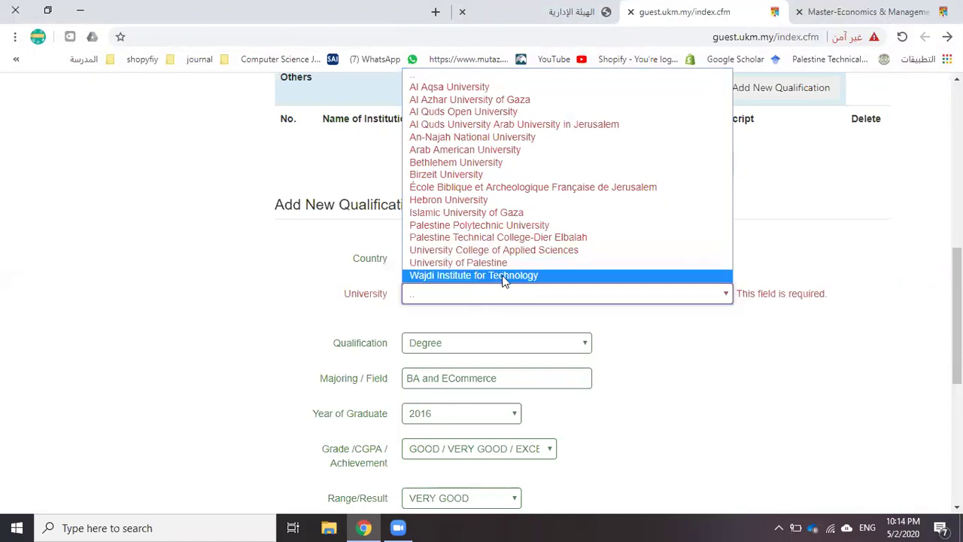
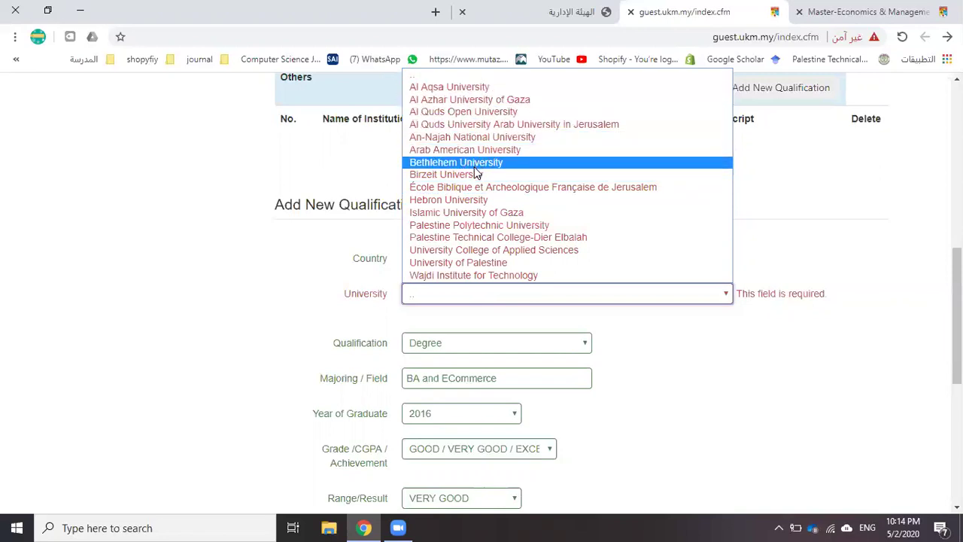
Select University of Palestine as the university and save the 2016 BA and ECommerce degree
left_click(472, 212)
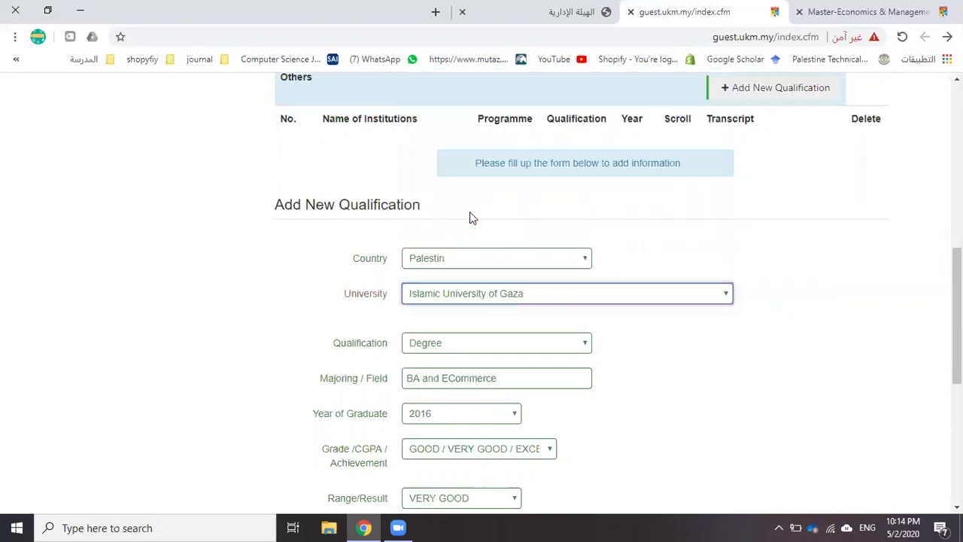
left_click(462, 296)
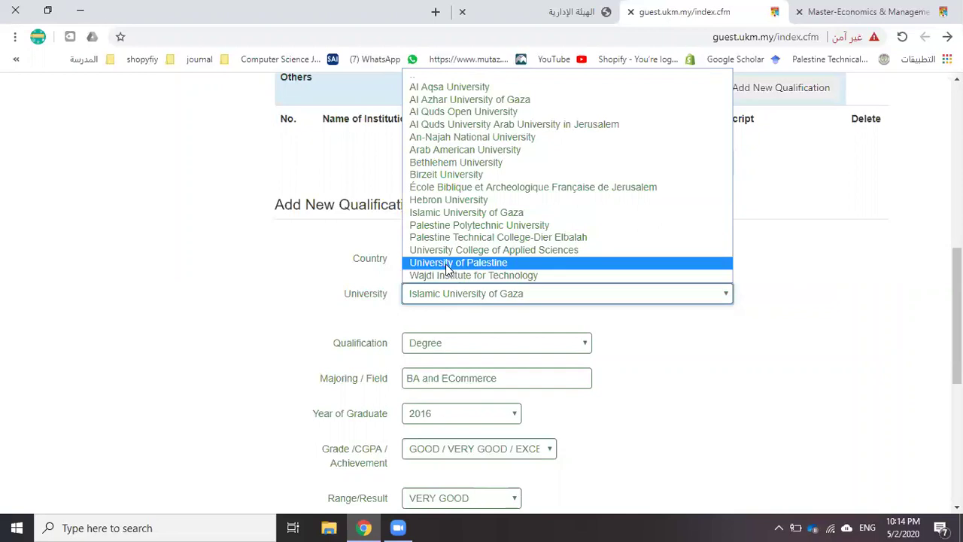
left_click(445, 263)
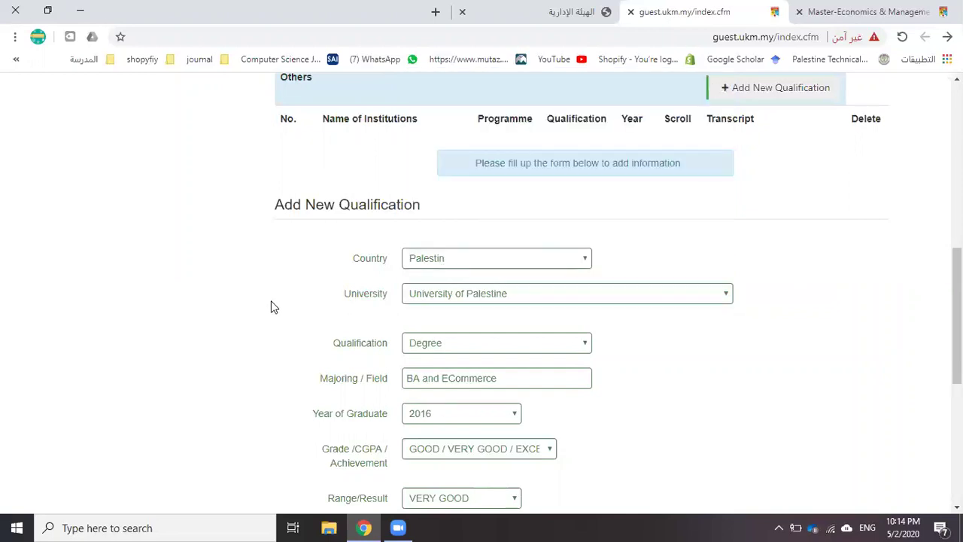
scroll(271, 312, "down", 5)
left_click(429, 412)
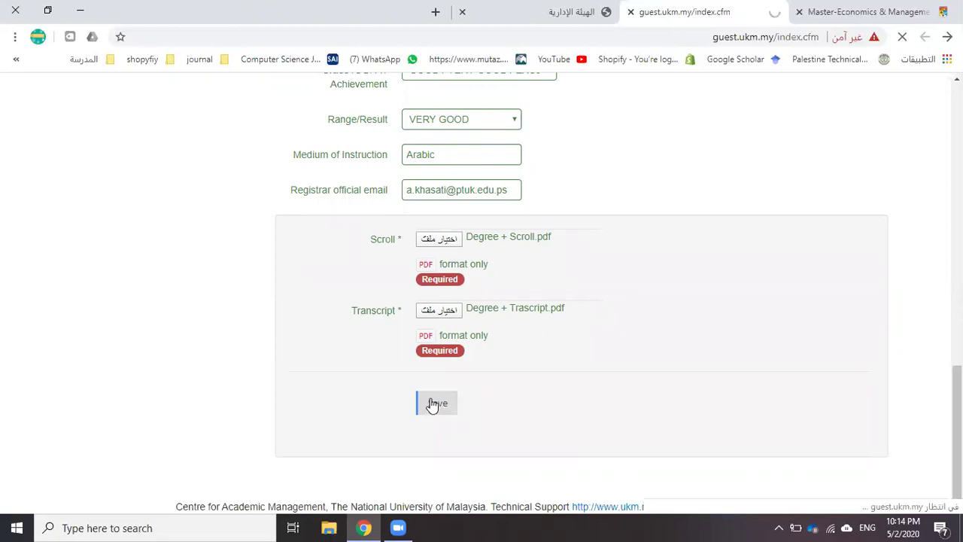
scroll(398, 285, "down", 2)
scroll(398, 290, "down", 3)
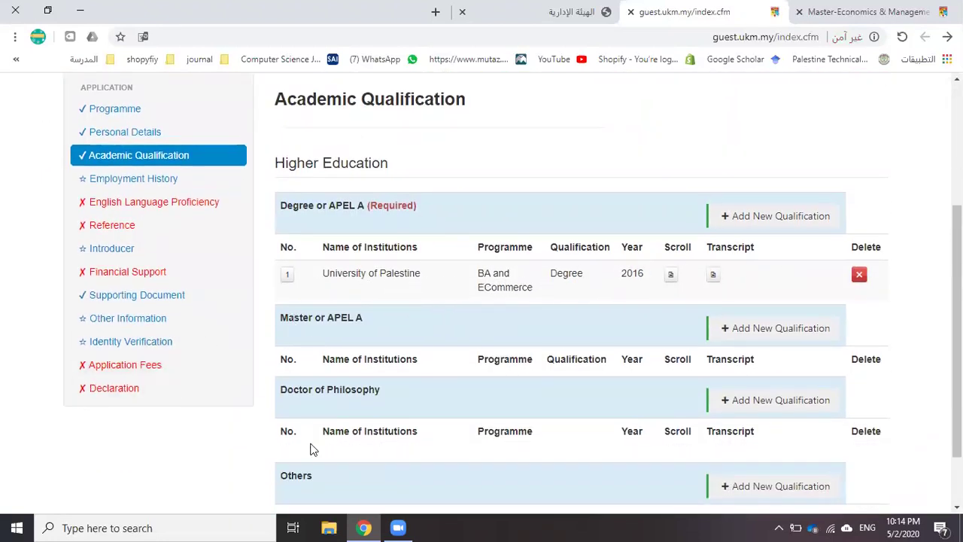
Open Employment History and look over its Designation and Name of Company fields
left_click(131, 183)
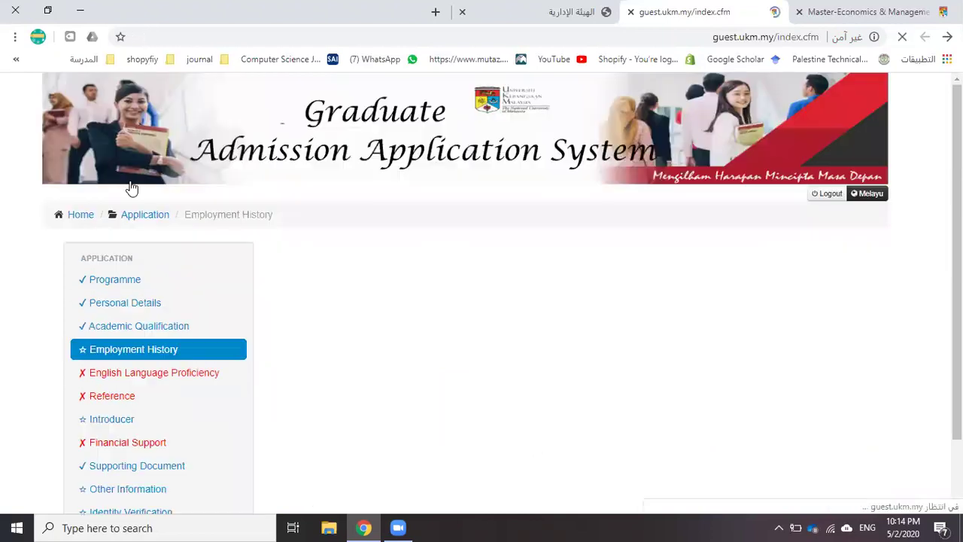
scroll(519, 328, "down", 2)
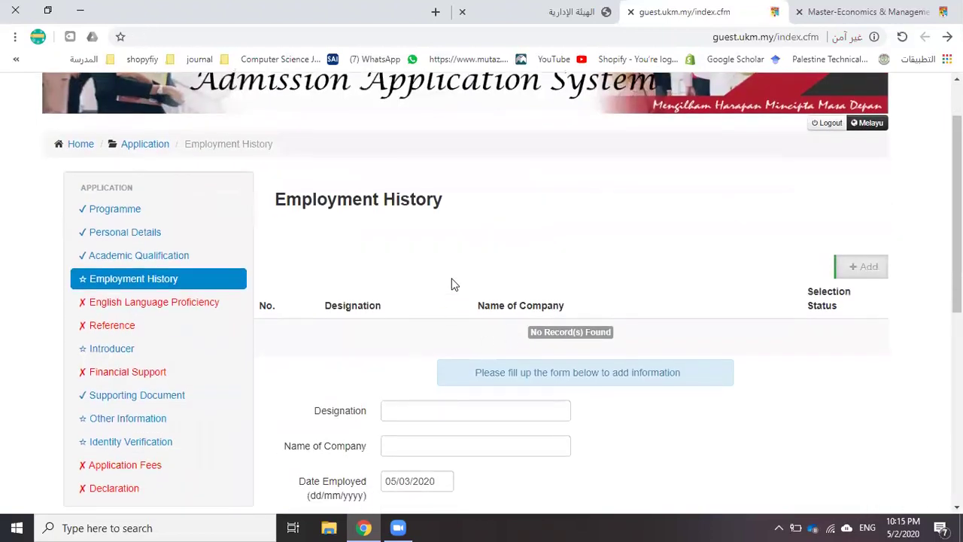
scroll(452, 283, "down", 2)
left_click(415, 340)
scroll(415, 340, "down", 2)
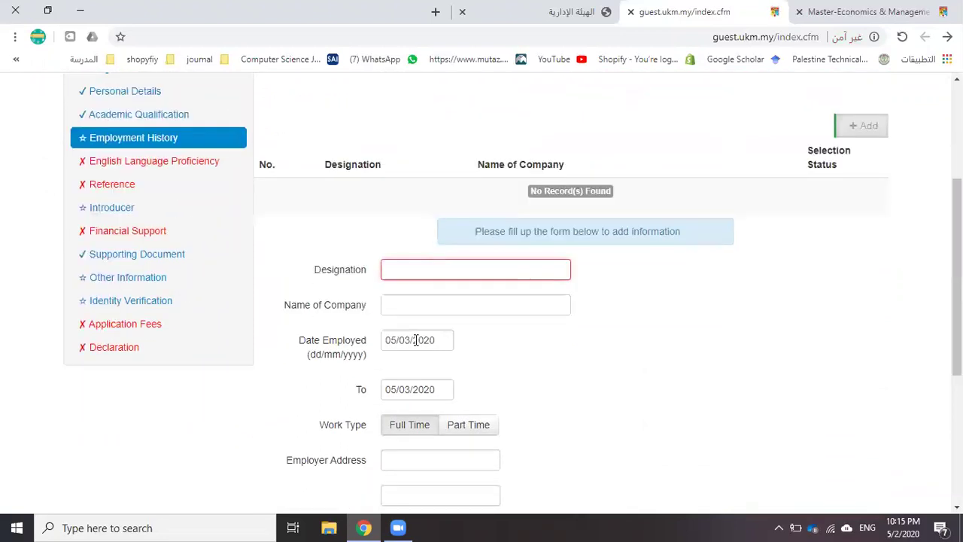
left_click(396, 304)
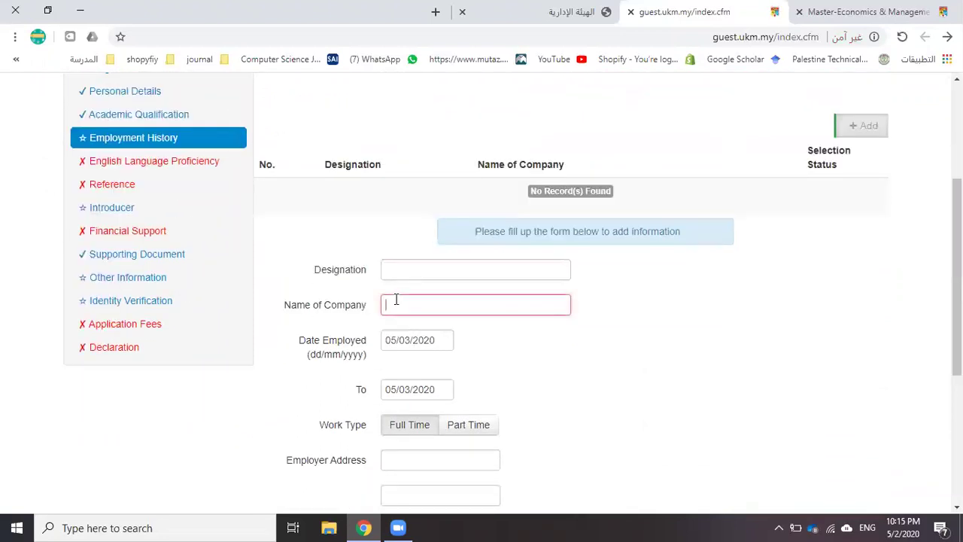
scroll(413, 294, "down", 2)
scroll(399, 339, "down", 1)
scroll(405, 327, "down", 1)
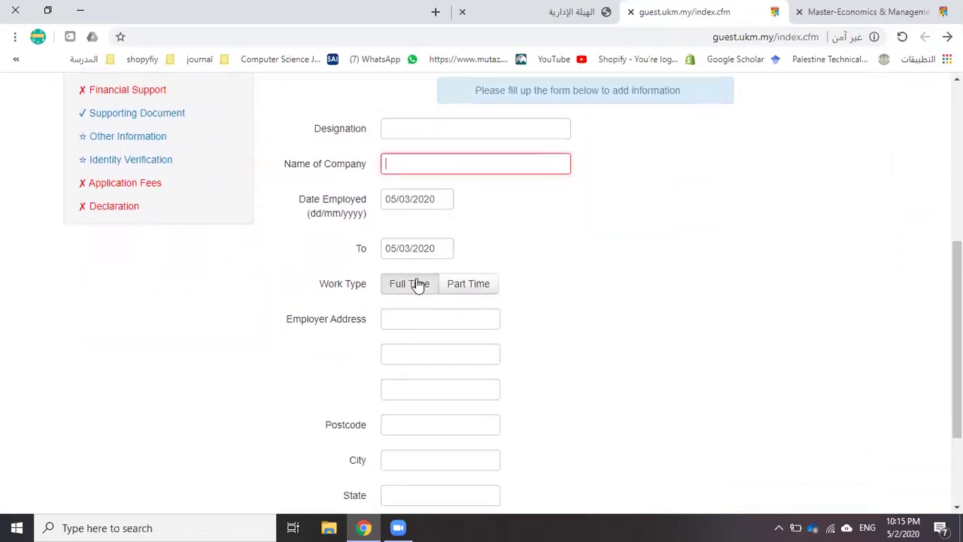
Leave the work type at Full Time with no record, and go to English Language Proficiency
left_click(479, 289)
left_click(410, 289)
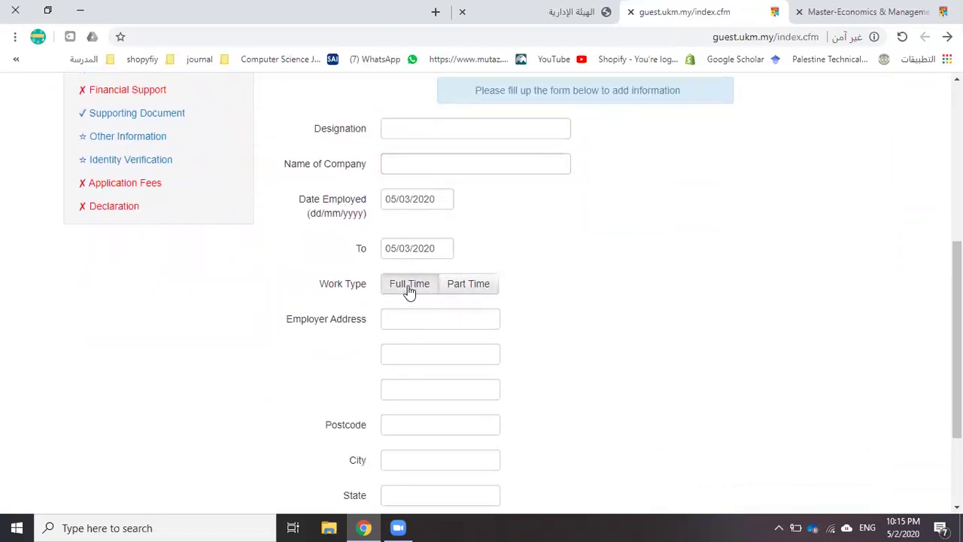
scroll(408, 331, "down", 4)
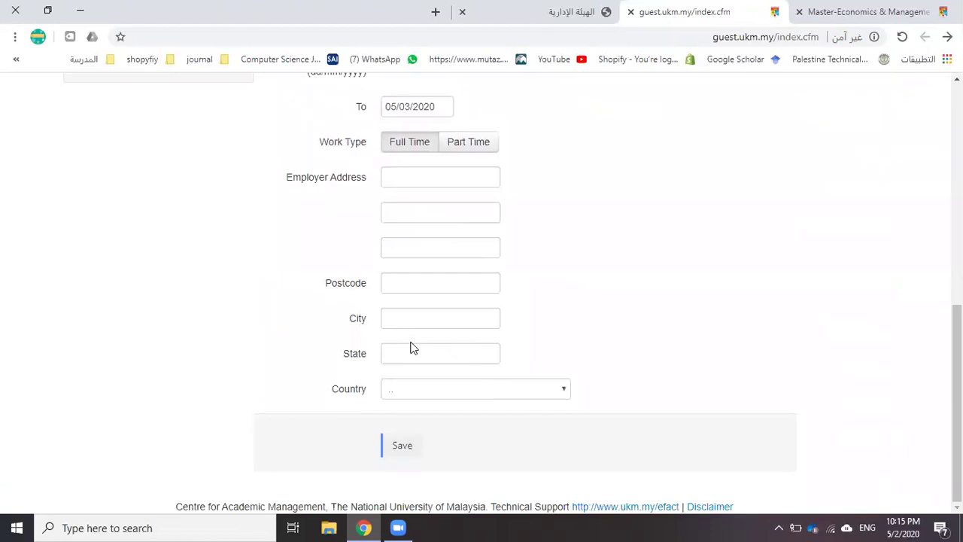
scroll(412, 348, "up", 8)
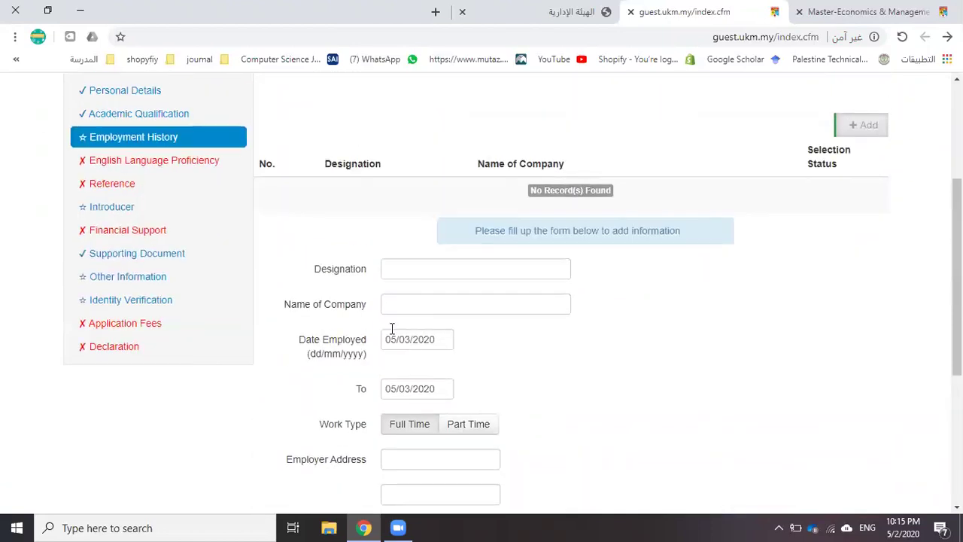
left_click(139, 161)
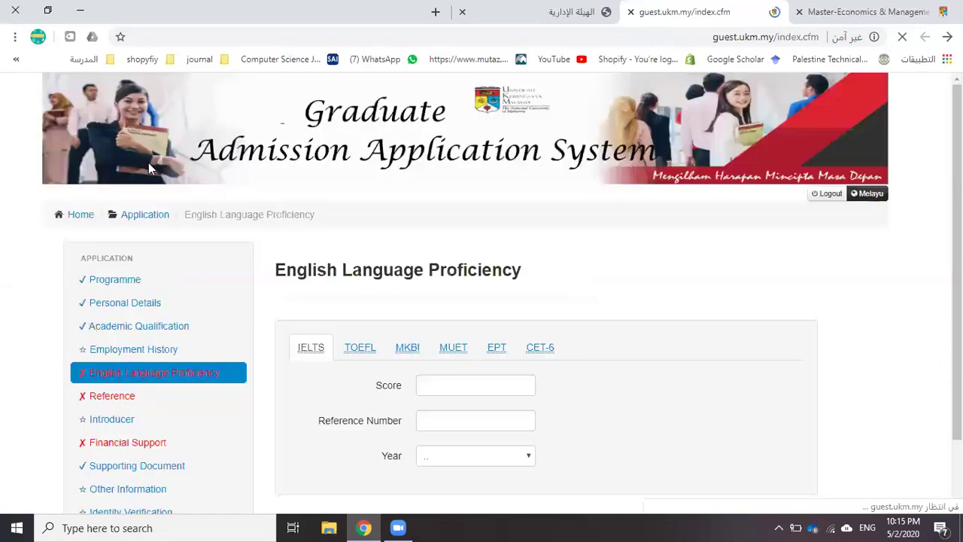
Look over the TOEFL score, reference number and test-year fields without entering anything
scroll(319, 249, "down", 2)
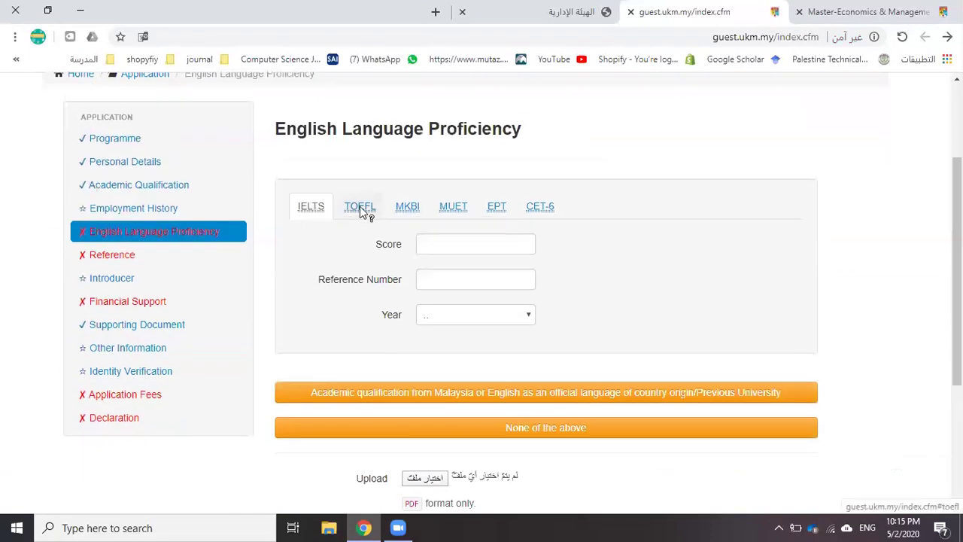
left_click(359, 206)
left_click(450, 243)
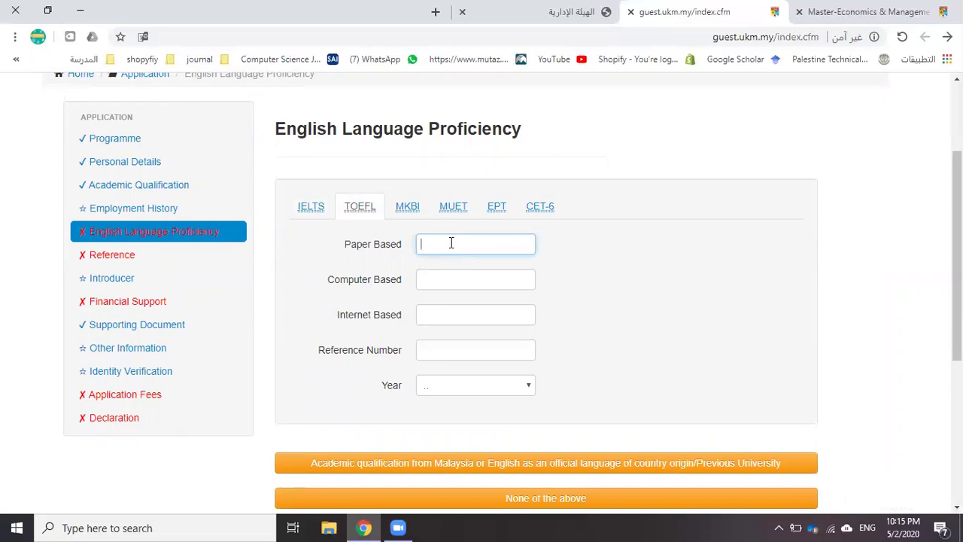
left_click(433, 279)
left_click(433, 317)
left_click(444, 350)
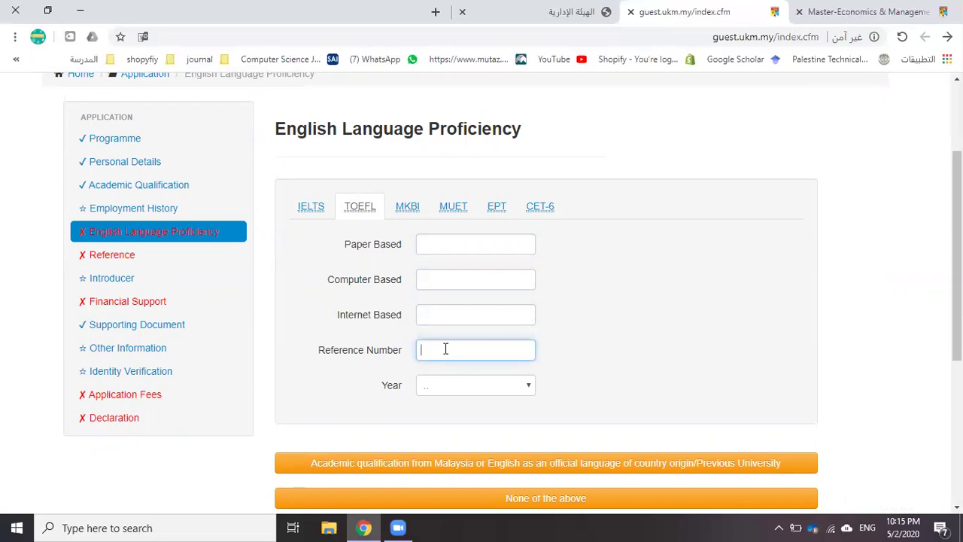
left_click(445, 394)
left_click(438, 406)
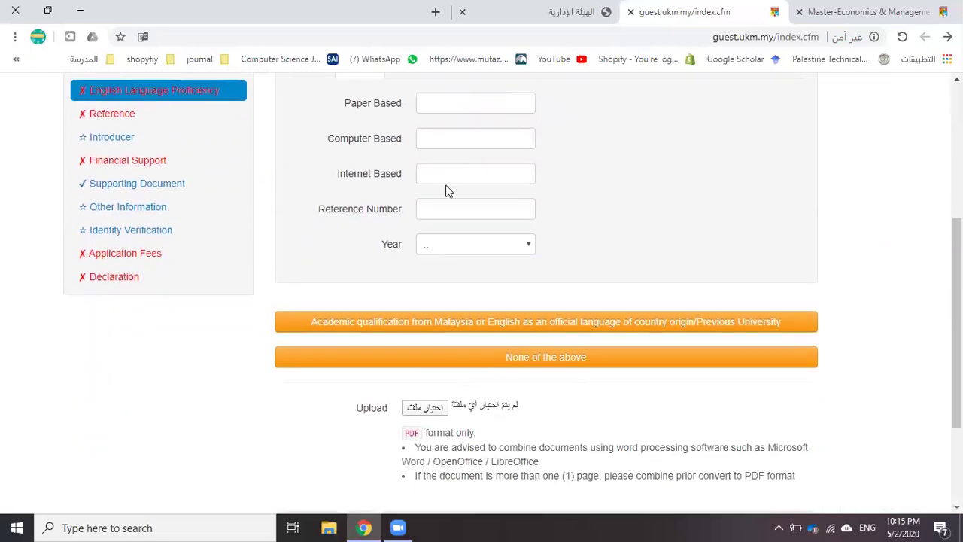
Submit English Language Proficiency as 'None of the above'
scroll(446, 189, "up", 1)
left_click(540, 432)
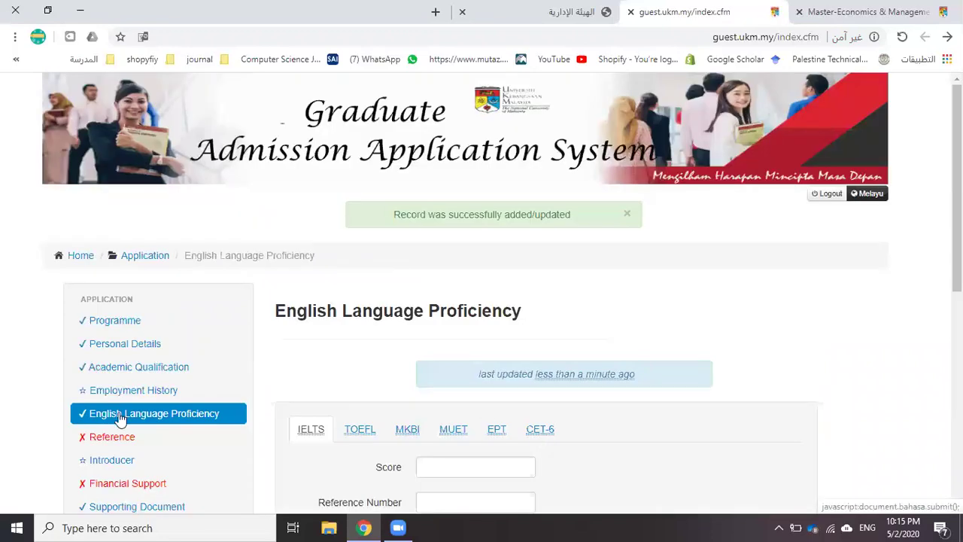
scroll(119, 418, "down", 1)
In Reference, enter Referee 1's name, designation Lecturer and telephone number
left_click(112, 371)
scroll(206, 344, "down", 2)
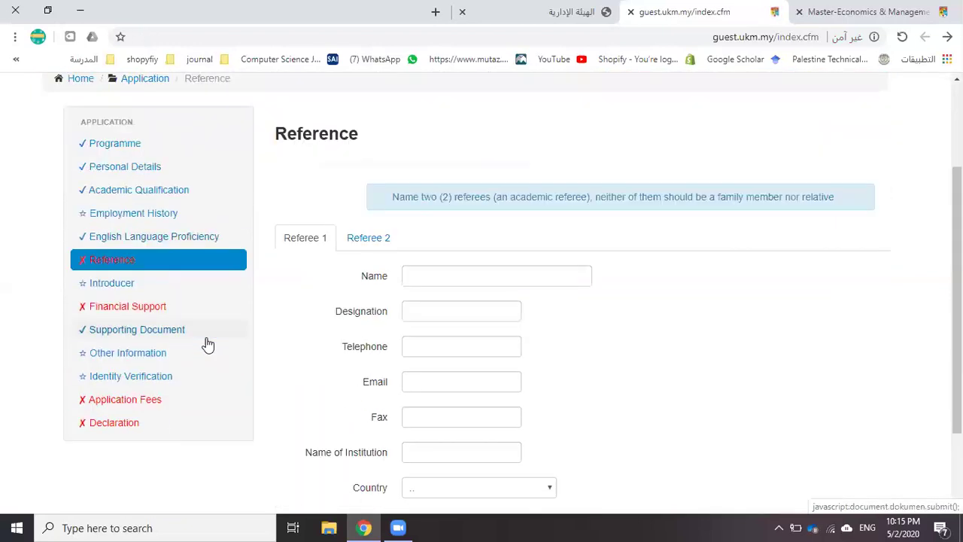
left_click(440, 269)
key("Tab")
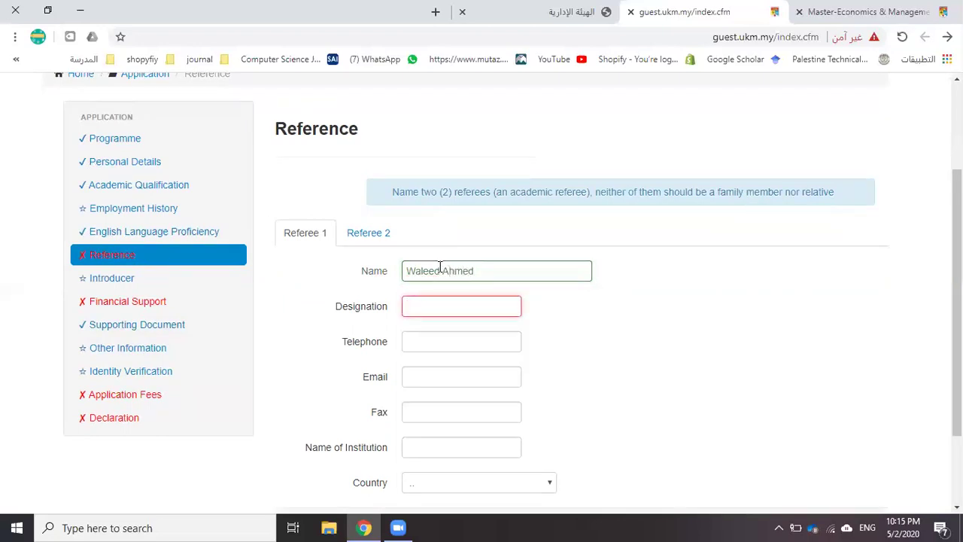
type("Lecturer")
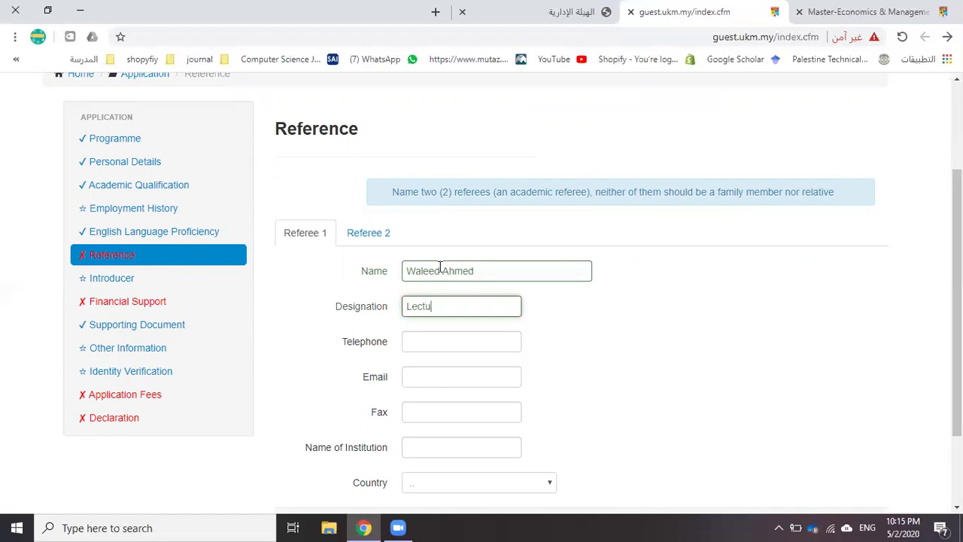
key("Tab")
key("Tab")
Enter the referee's e-mail address and correct its mail domain
type("qwe")
key("BackSpace")
key("BackSpace")
key("BackSpace")
key("Tab")
key("Tab")
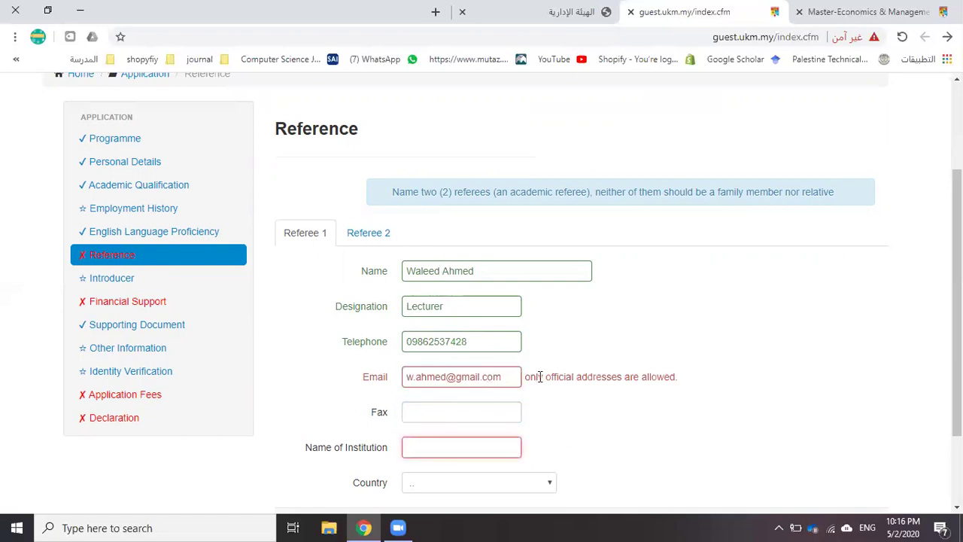
double_click(468, 376)
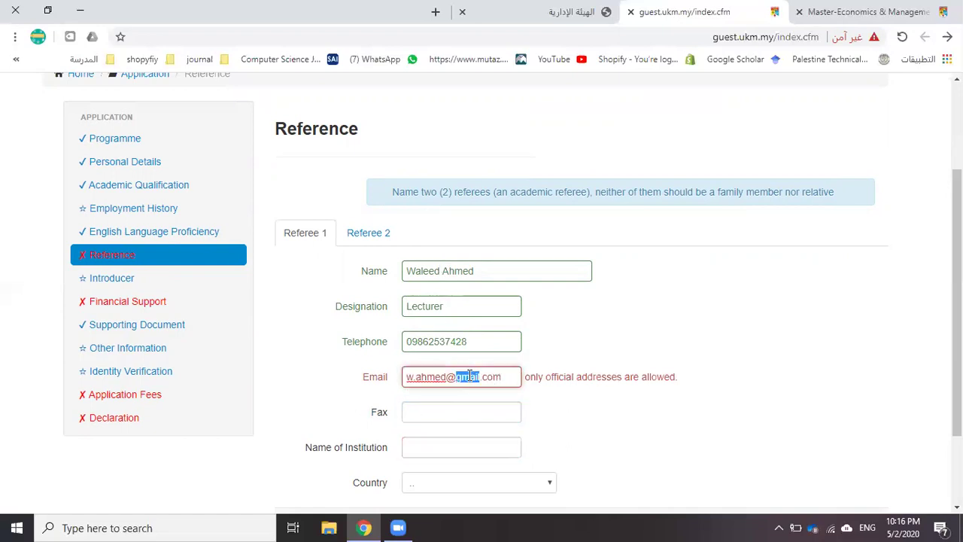
type("ptuk.ed")
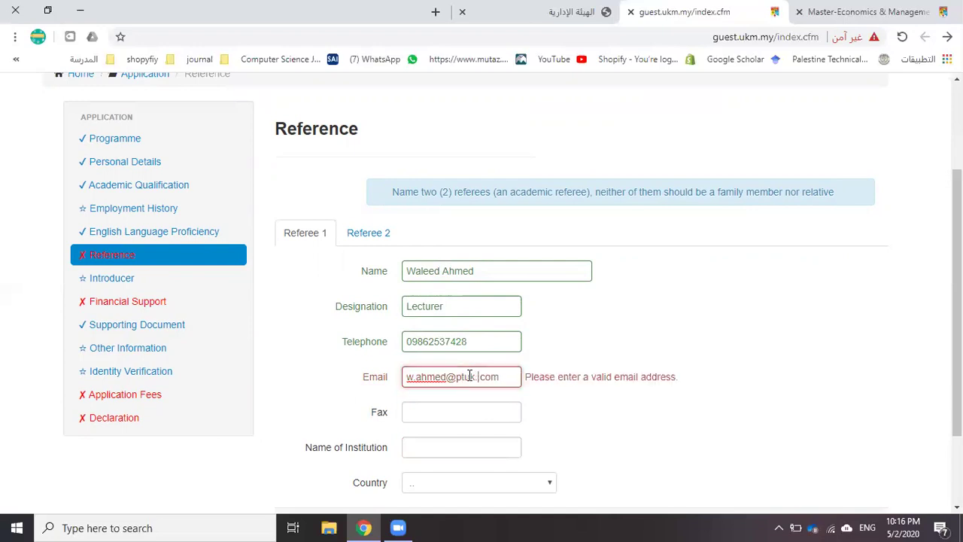
type("u.")
key("Tab")
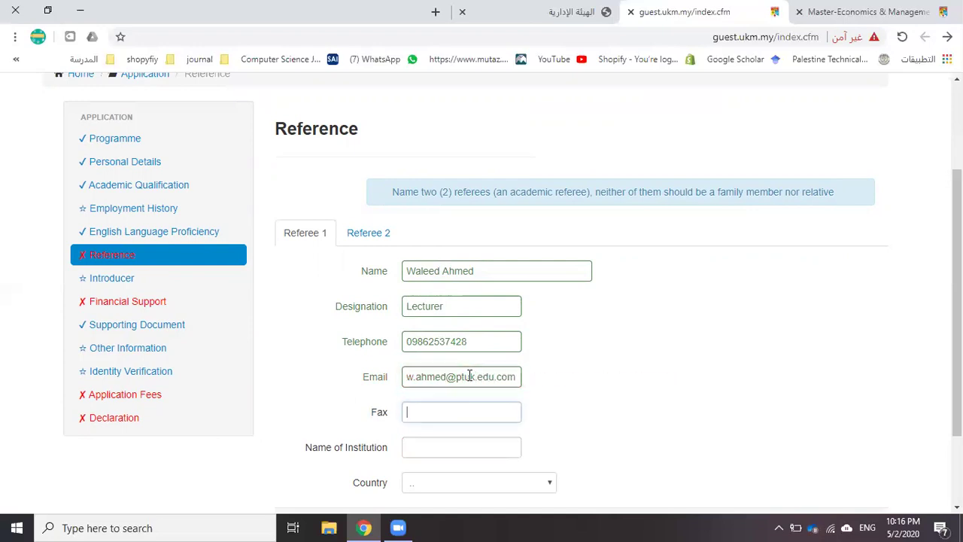
Set institution PTUK and country Palestin, then save Referee 1
scroll(411, 410, "down", 1)
left_click(425, 375)
type("PTUK")
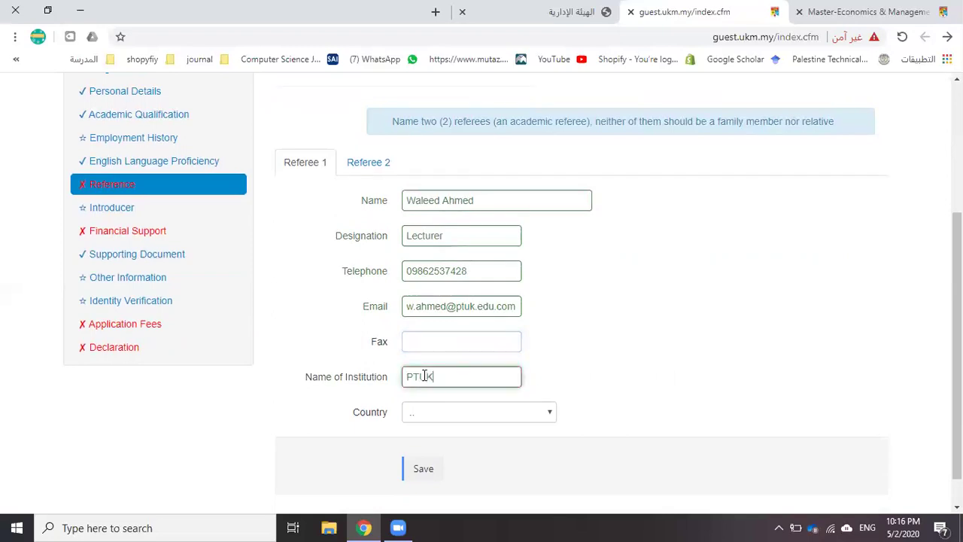
key("Tab")
left_click(446, 419)
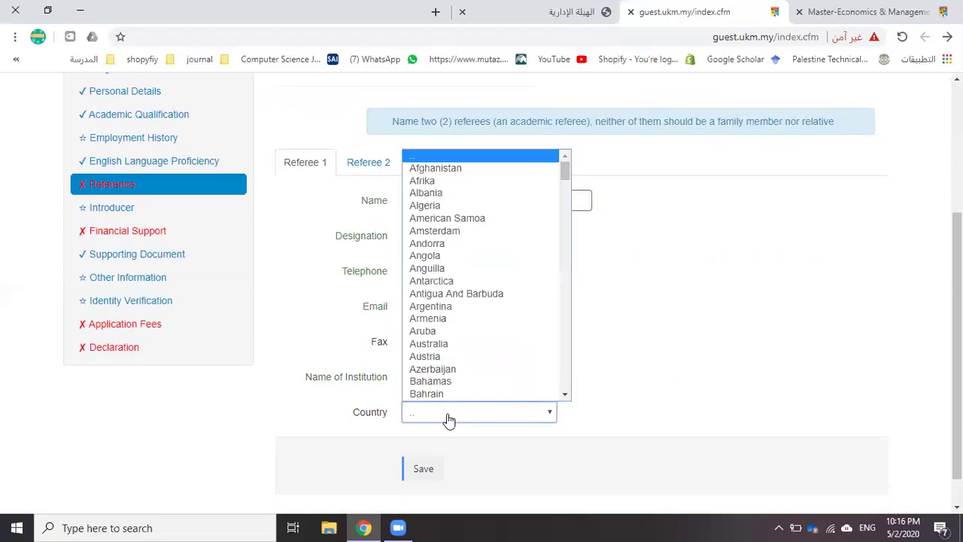
type("pale")
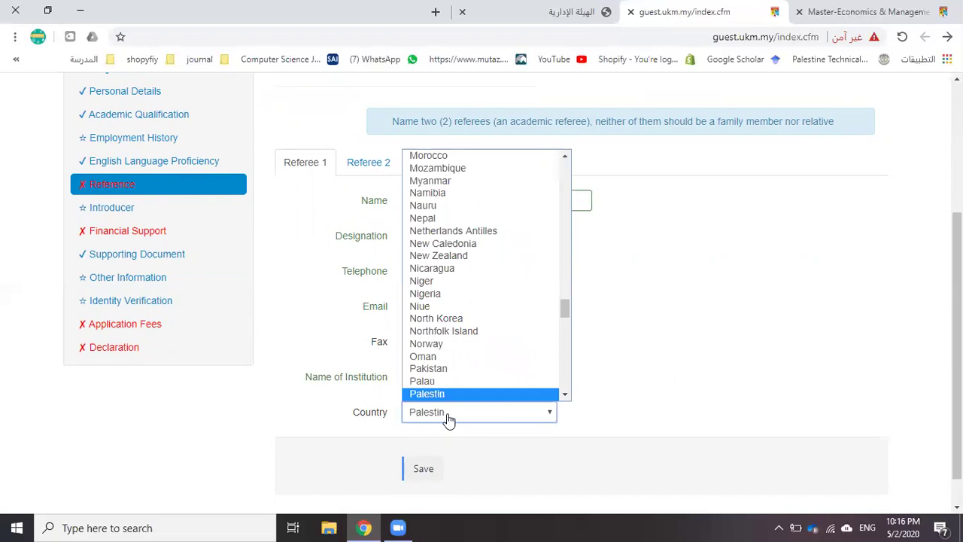
left_click(449, 392)
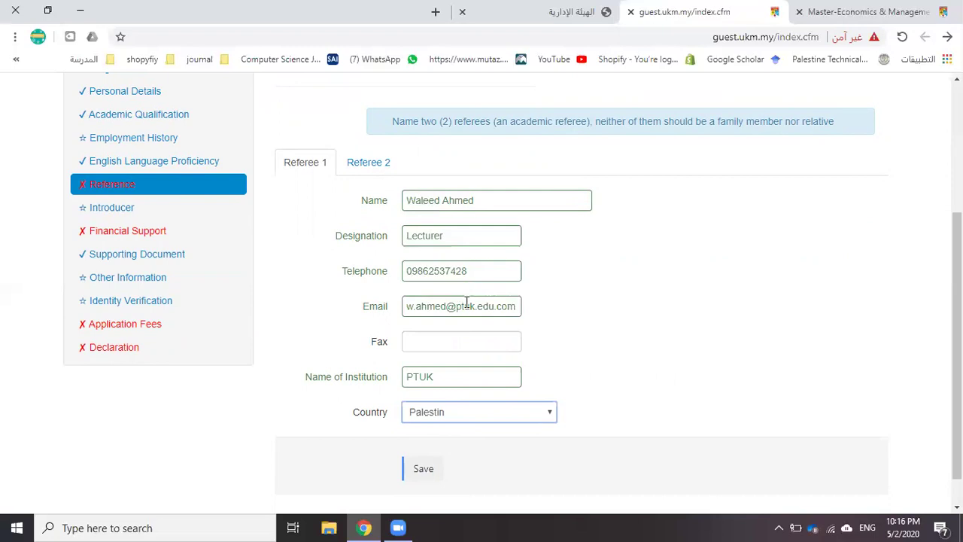
scroll(466, 302, "down", 1)
left_click(427, 430)
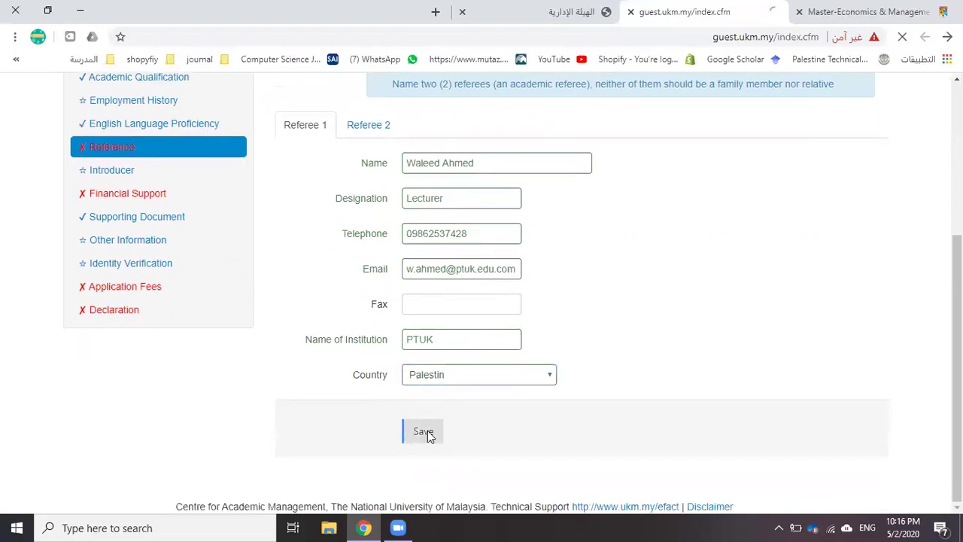
On the Referee 2 form, enter the referee's name and designation Prof
left_click(382, 413)
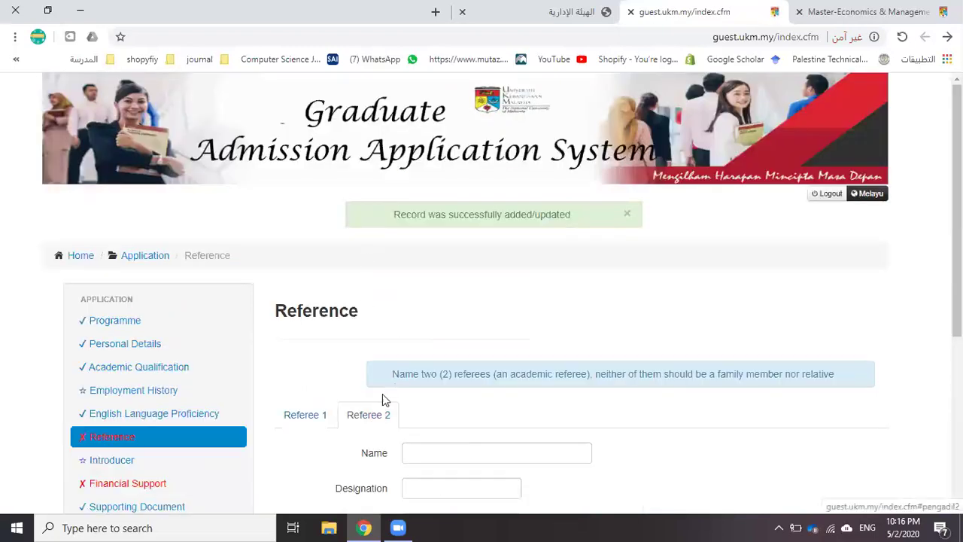
scroll(387, 391, "down", 3)
left_click(424, 241)
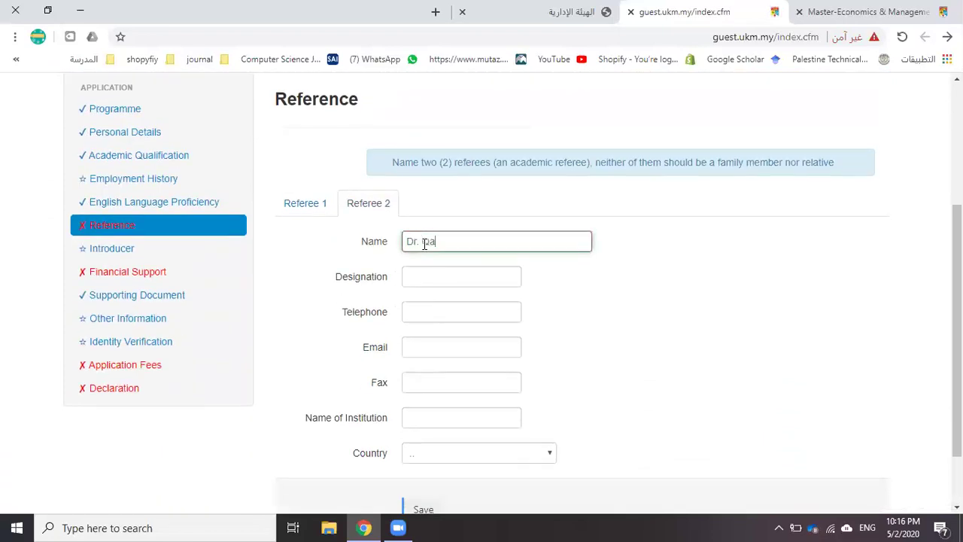
key("Tab")
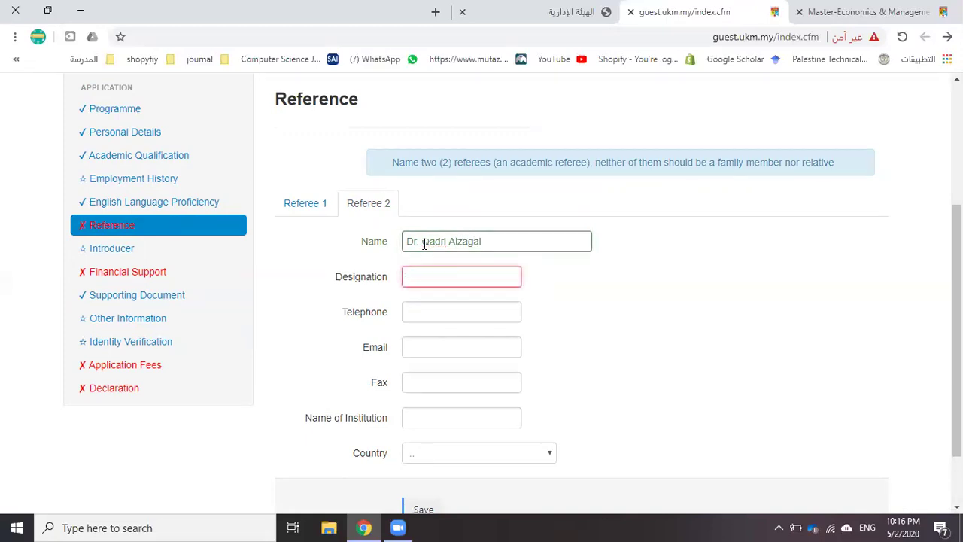
type("Prof")
key("Tab")
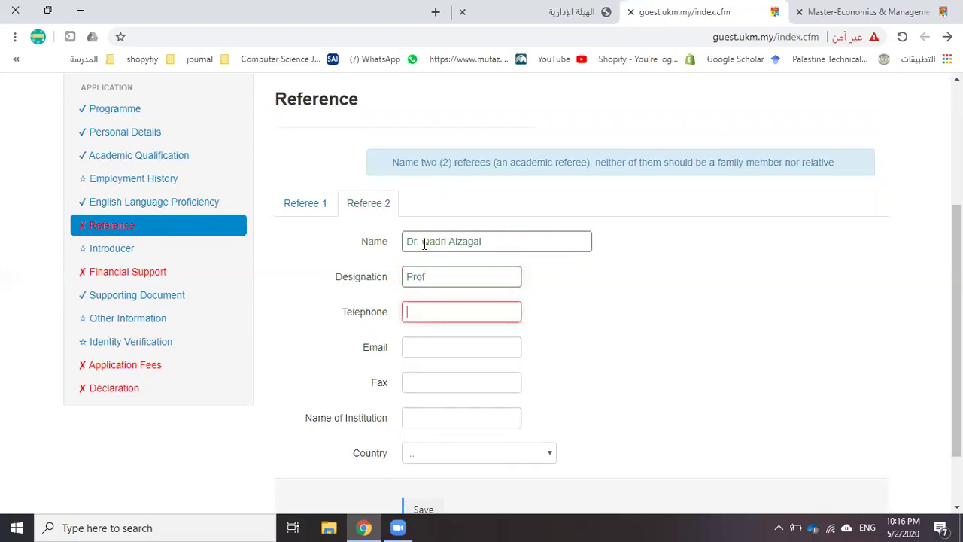
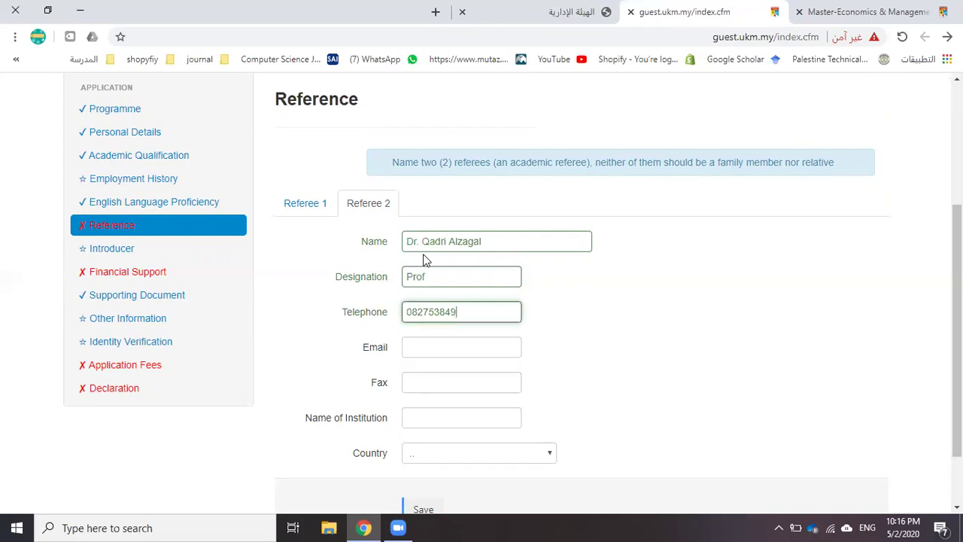
Enter the second referee's telephone number and e-mail address
key("Tab")
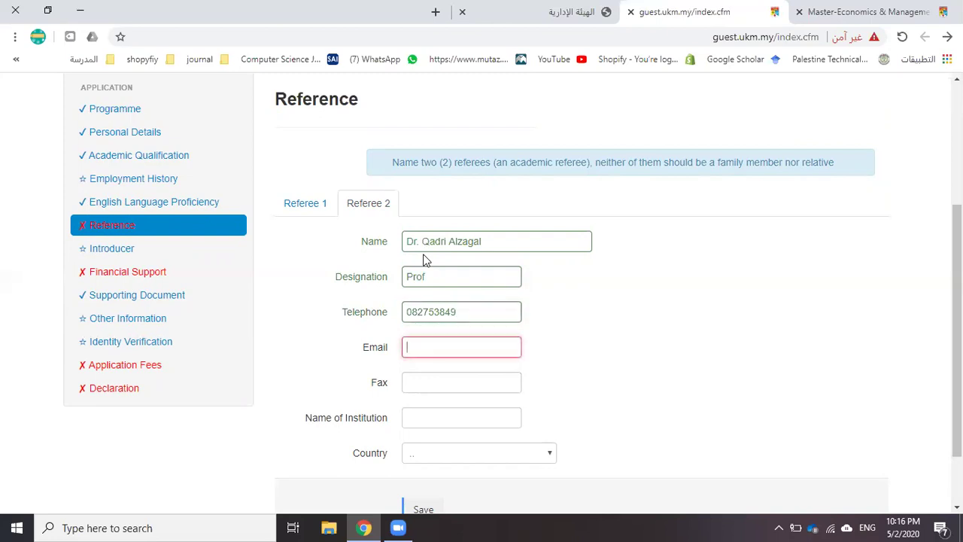
type("qa")
key("BackSpace")
key("BackSpace")
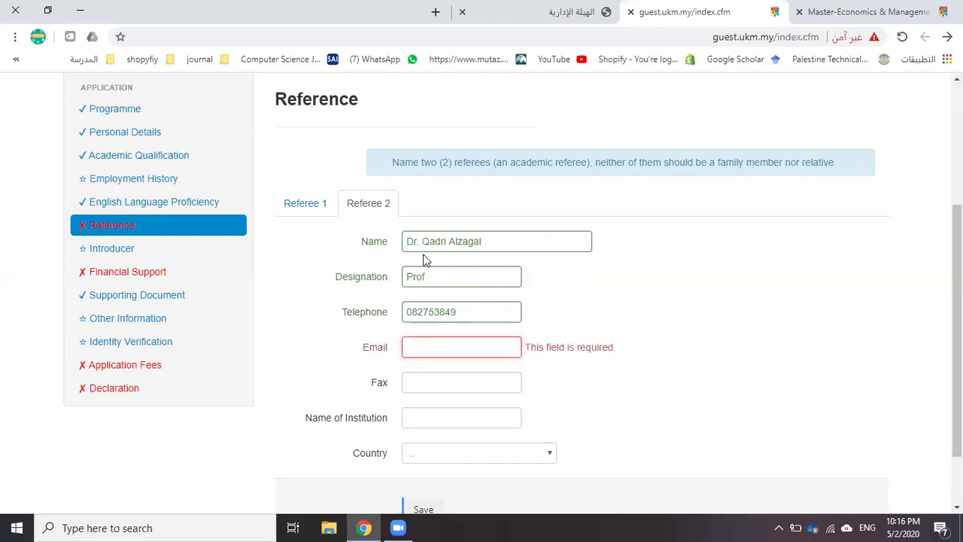
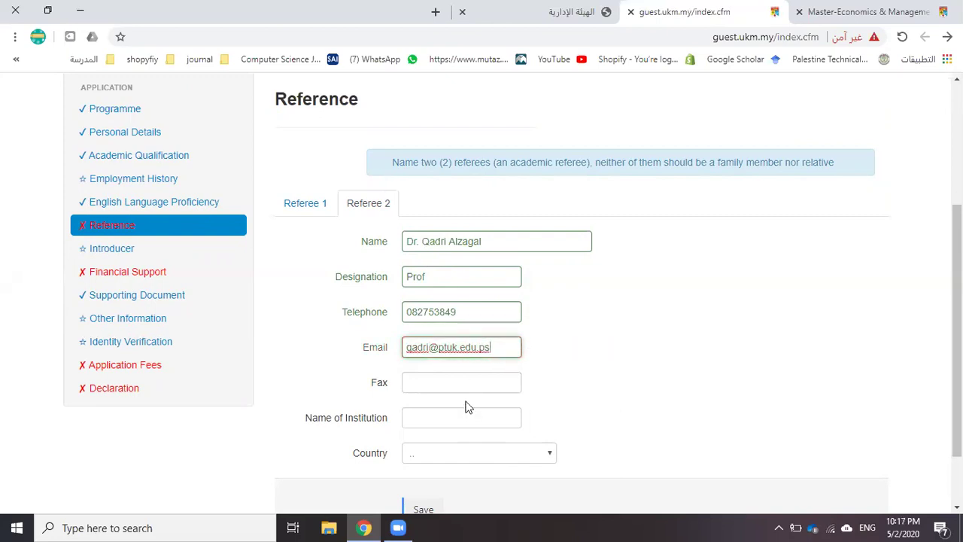
Set institution PYUK and country Palestin, save, and check the saved Referee 2 details
left_click(427, 409)
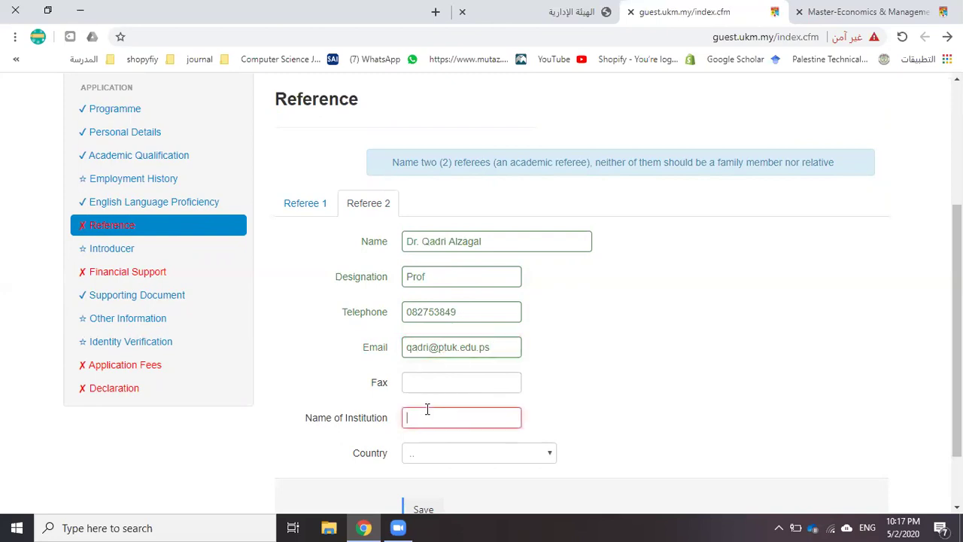
type("PYUK")
key("Tab")
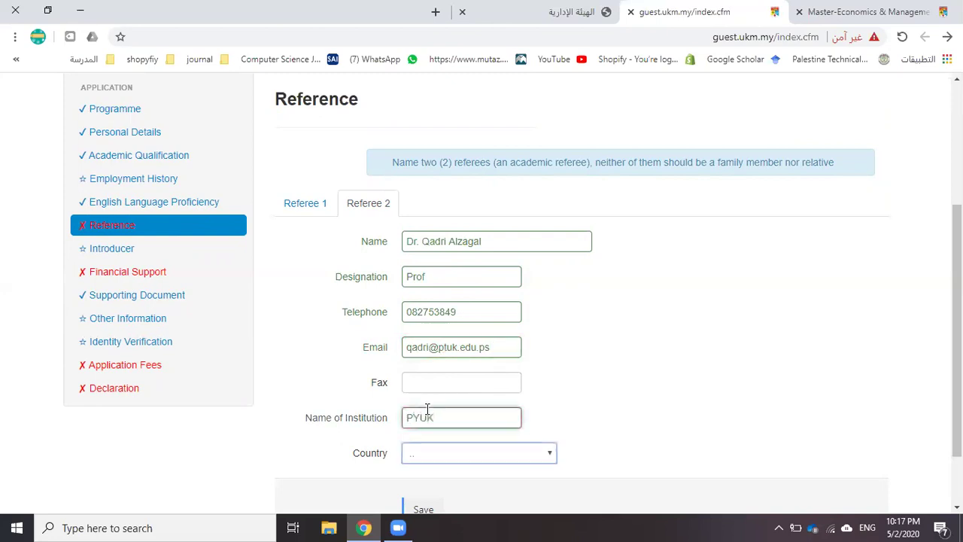
type("Palestin")
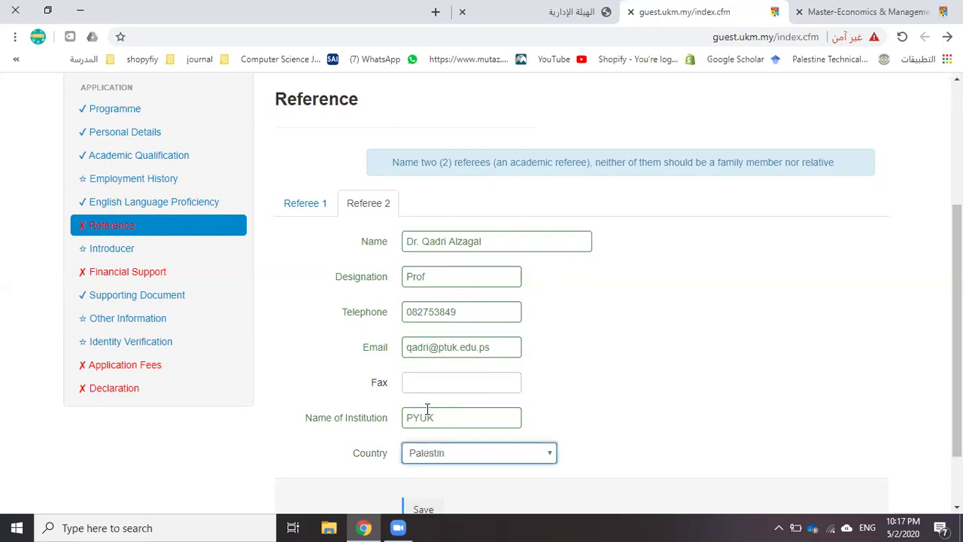
scroll(444, 421, "down", 1)
left_click(419, 447)
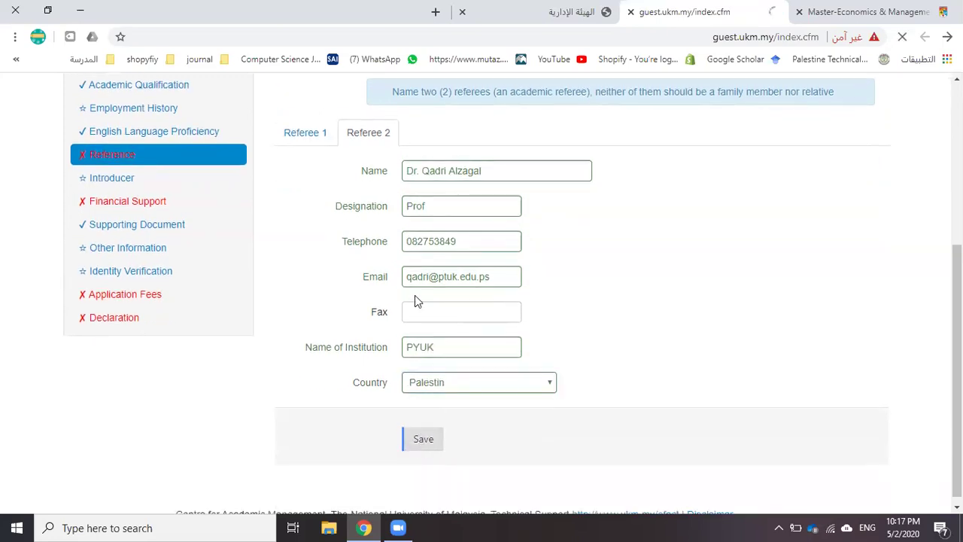
scroll(326, 316, "down", 2)
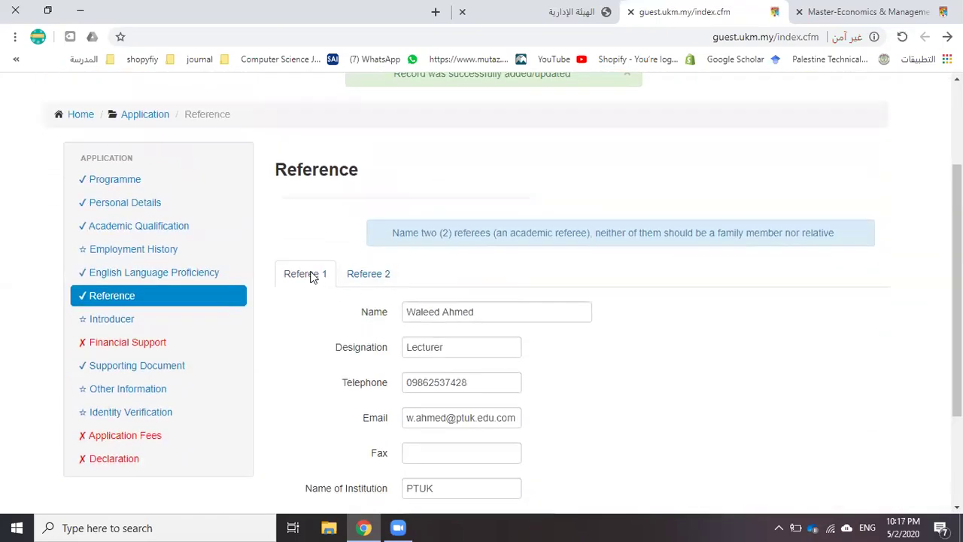
left_click(358, 275)
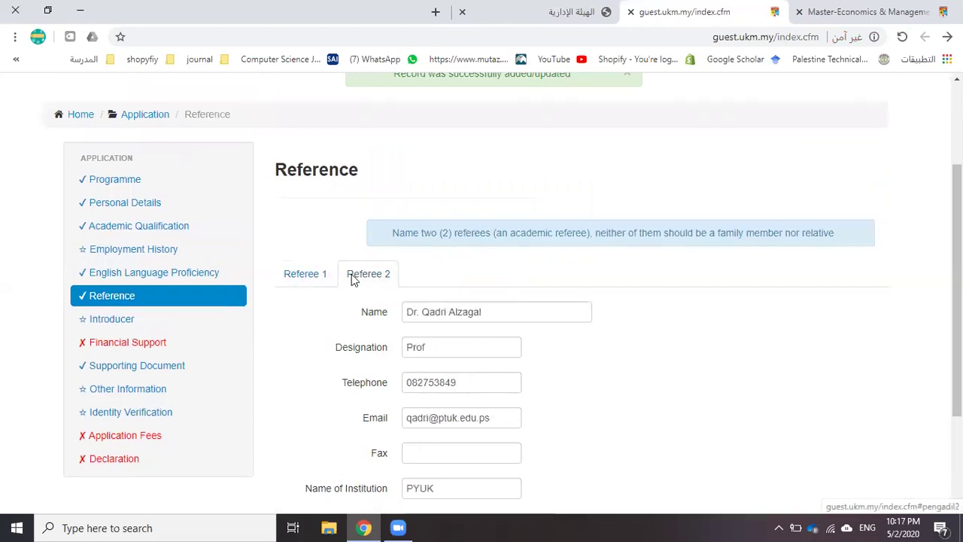
Open the Introducer section and enter the introducer's matric number
left_click(134, 325)
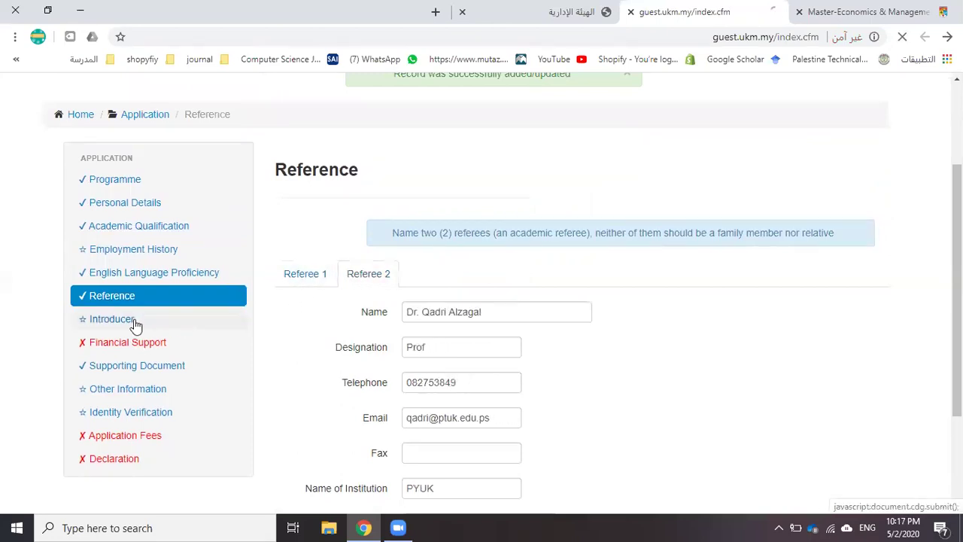
scroll(236, 298, "down", 1)
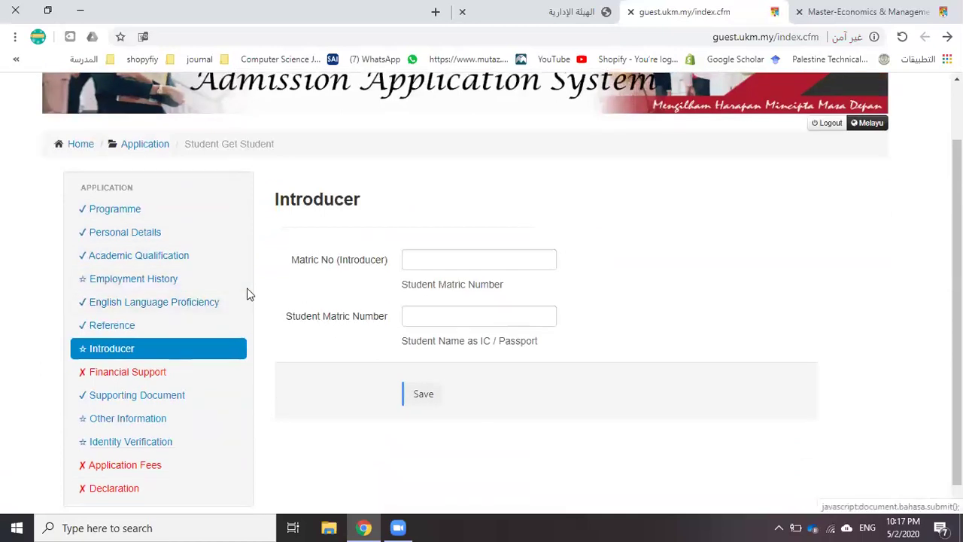
scroll(250, 290, "down", 1)
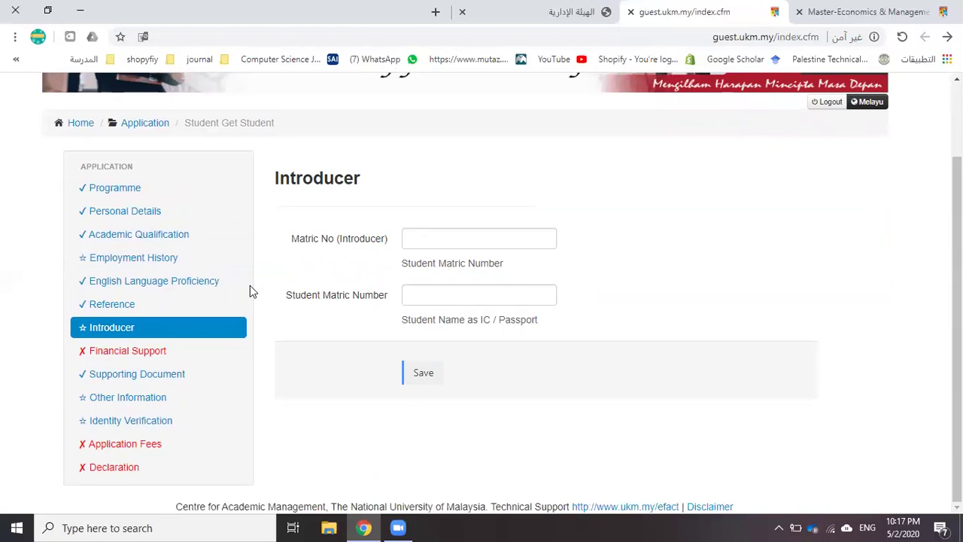
left_click(436, 239)
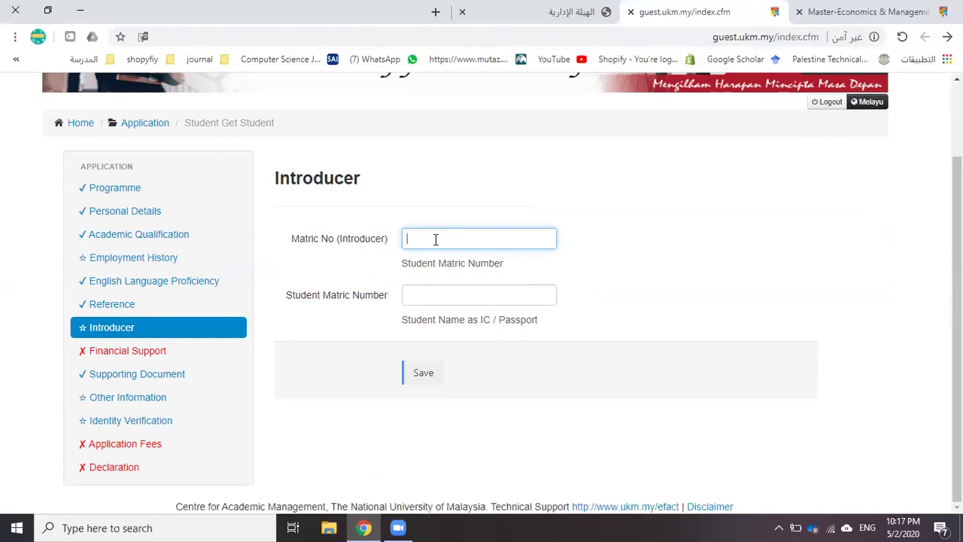
type("201711")
type("23")
Fill the student field from the autofill suggestion and save, which fails with a data-too-long error
left_click(428, 286)
left_click(367, 316)
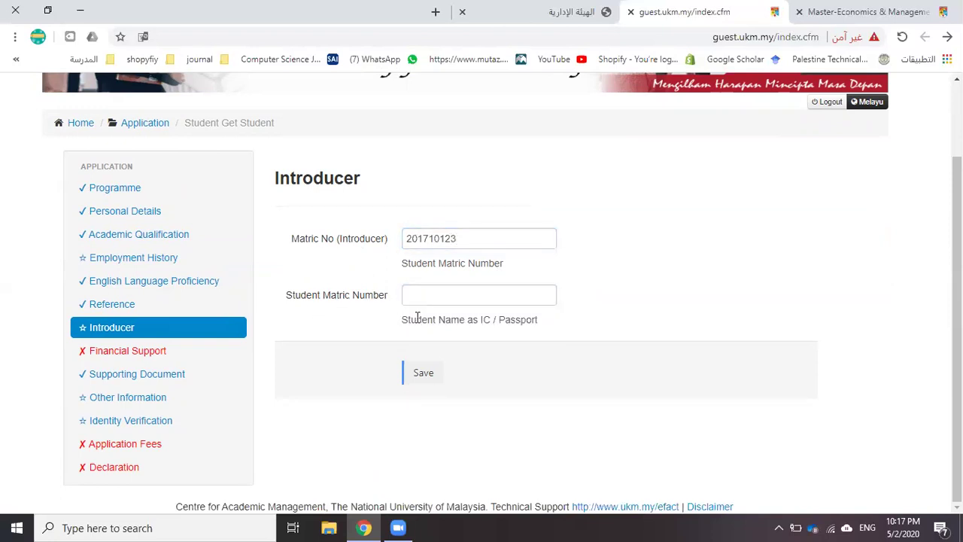
left_click(463, 298)
left_click(469, 317)
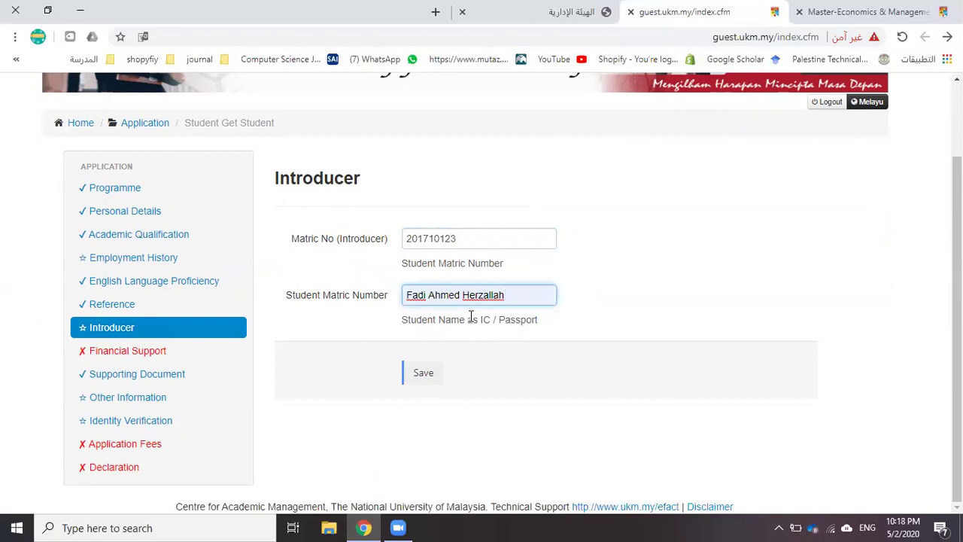
left_click(423, 371)
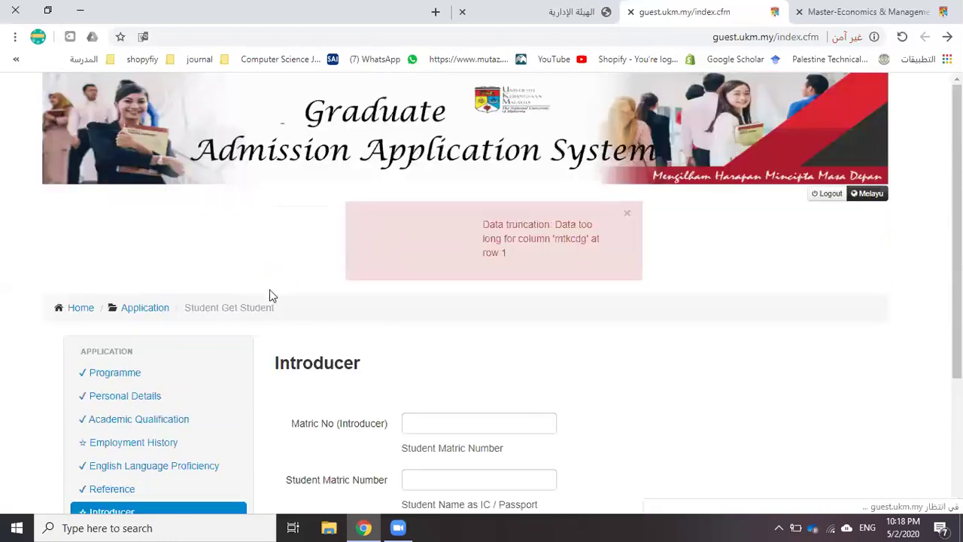
scroll(230, 335, "down", 2)
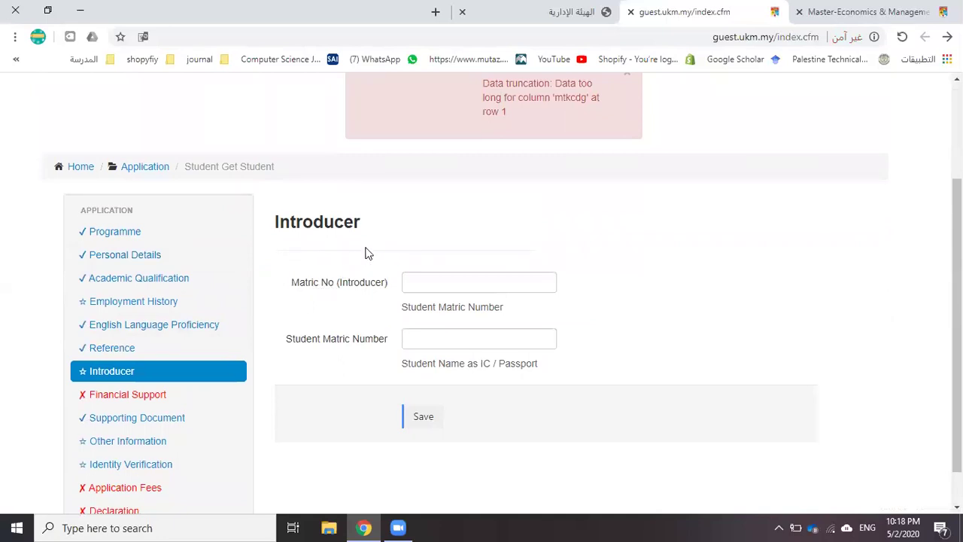
In Financial Support, set Type of Support to Self - sponsor and Country to Palestin
left_click(140, 398)
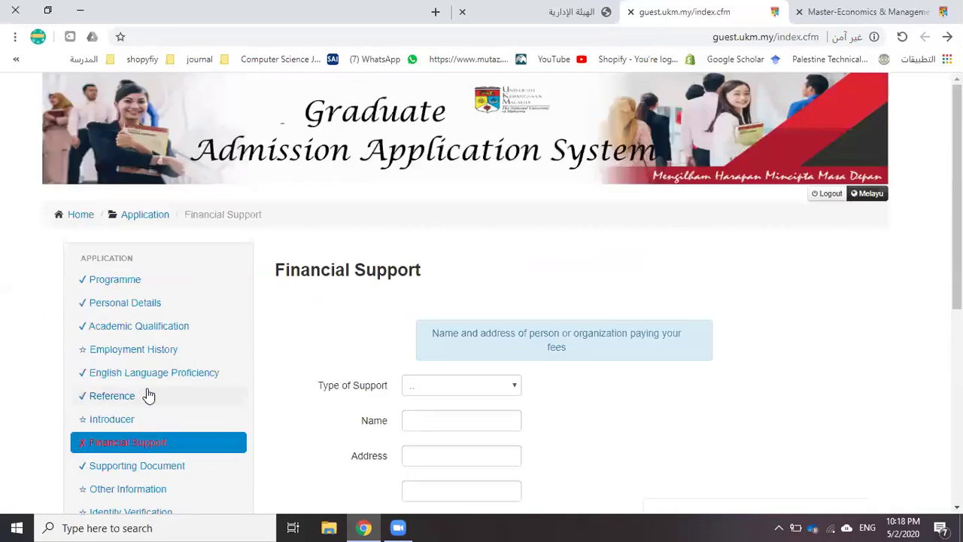
scroll(378, 301, "down", 2)
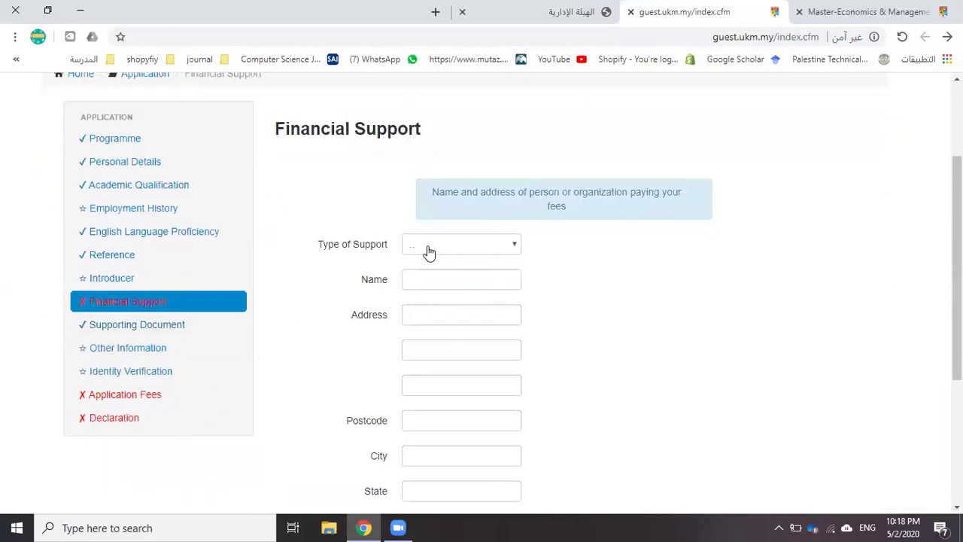
left_click(476, 243)
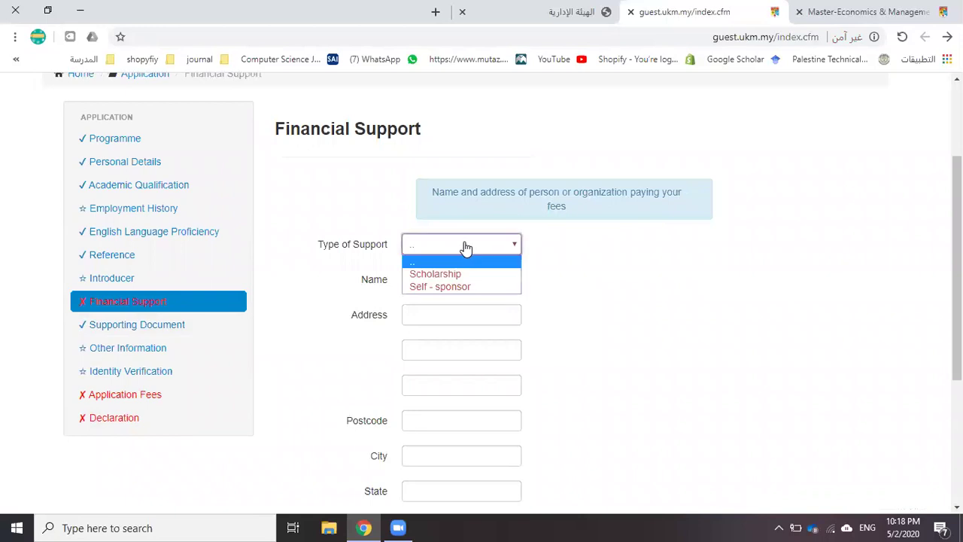
left_click(450, 287)
scroll(449, 285, "down", 3)
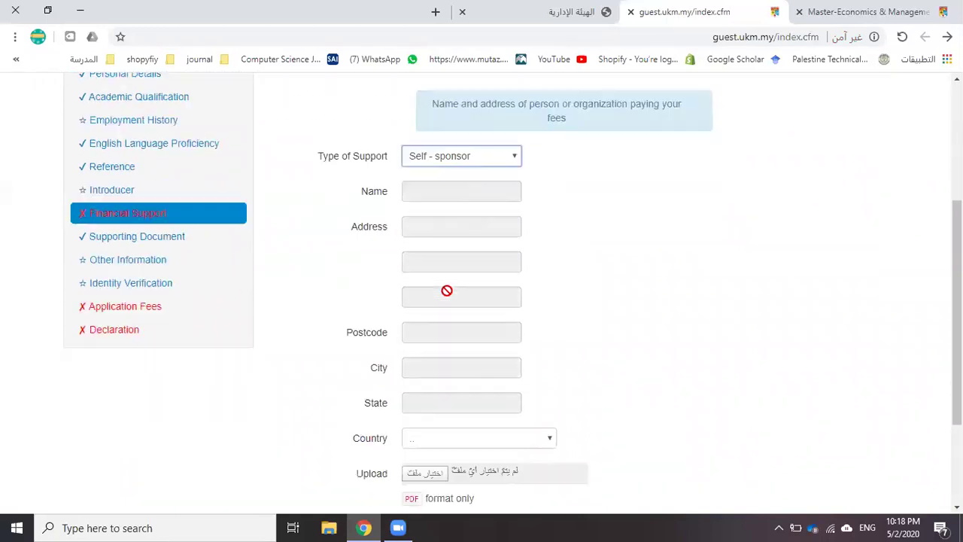
left_click(420, 294)
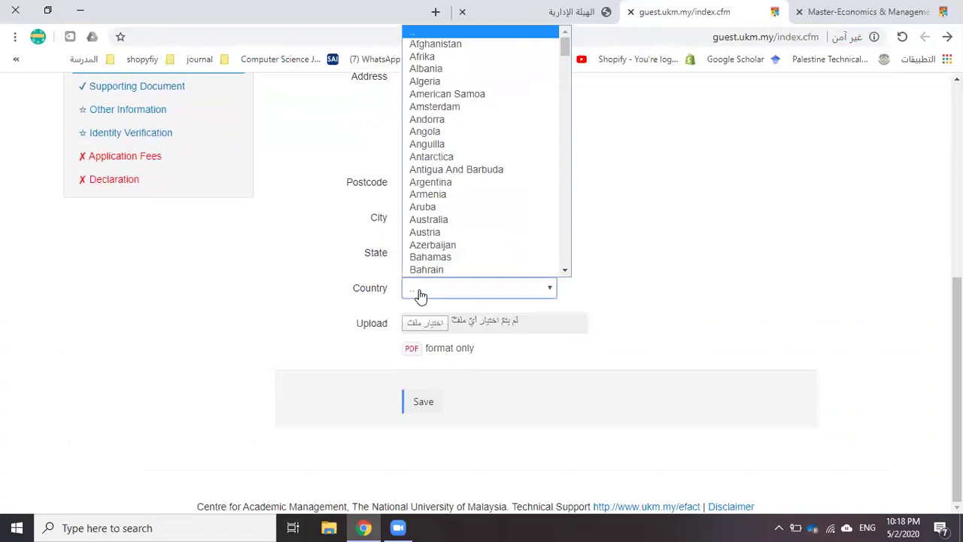
type("pal")
key("Down")
left_click(449, 256)
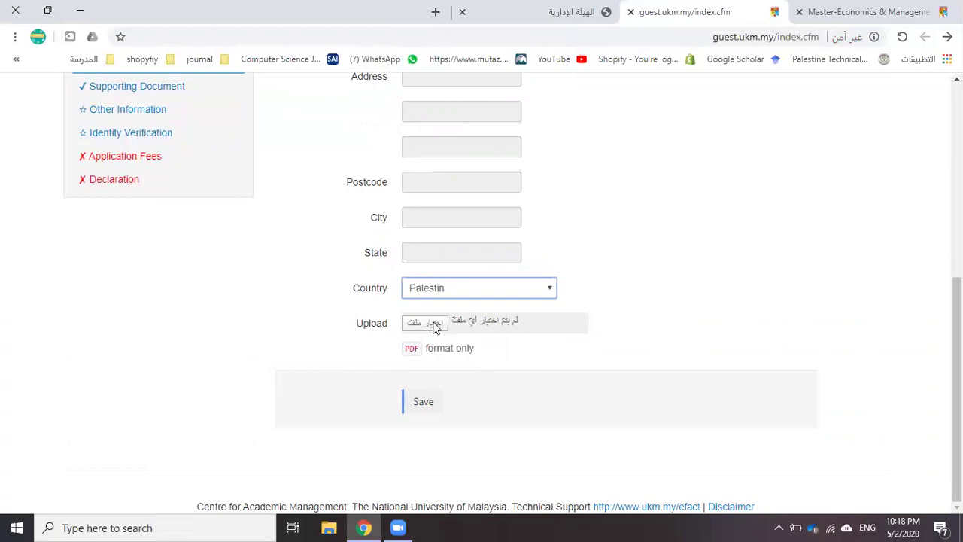
Briefly try Scholarship, revert to Self - sponsor, and save the financial support details
left_click_drag(452, 325, 477, 225)
scroll(478, 226, "up", 2)
left_click(481, 146)
left_click(458, 176)
scroll(444, 392, "down", 2)
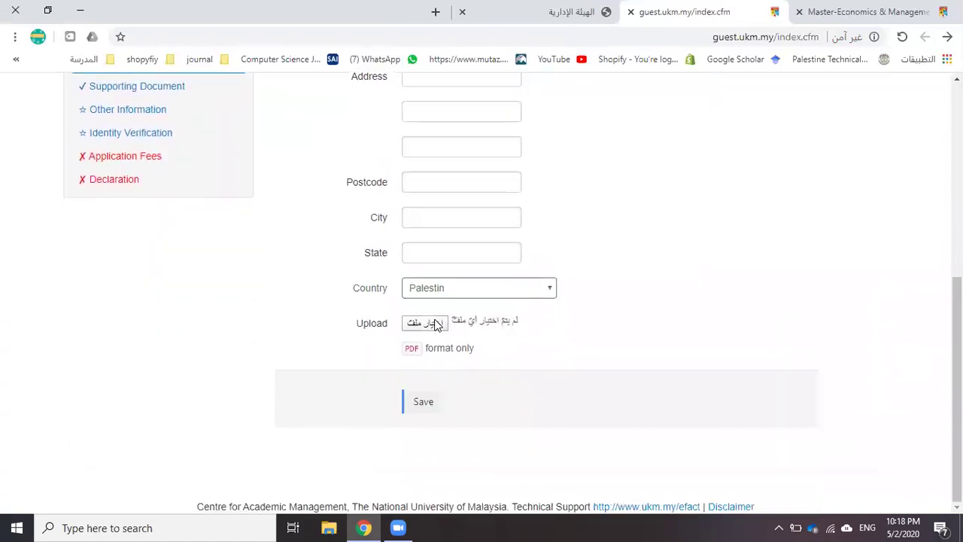
scroll(470, 269, "up", 3)
left_click(462, 219)
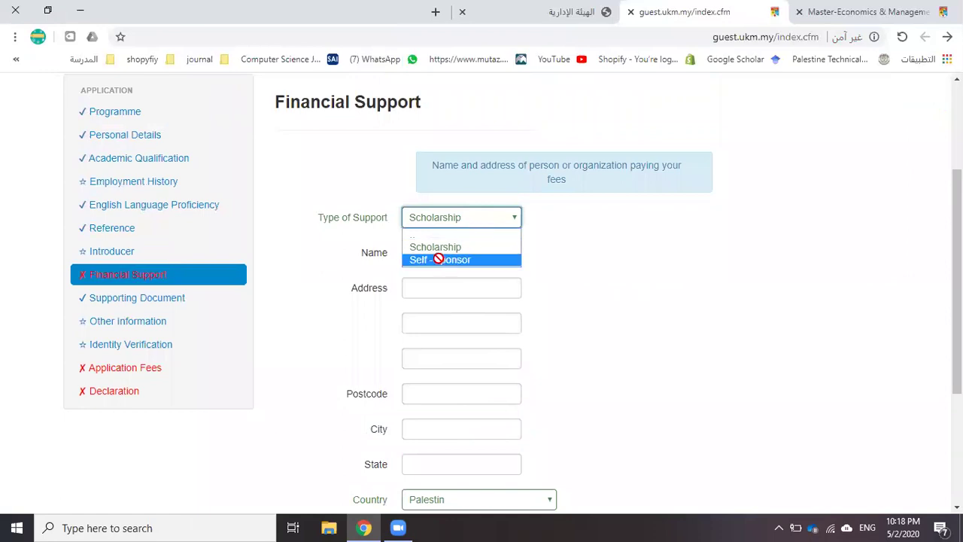
left_click(441, 259)
scroll(444, 331, "down", 3)
left_click(419, 403)
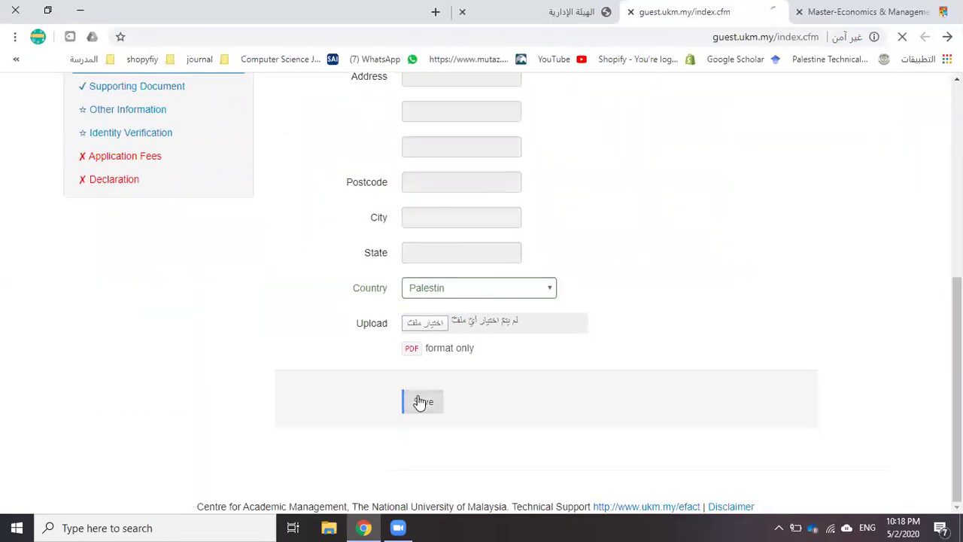
scroll(188, 354, "down", 3)
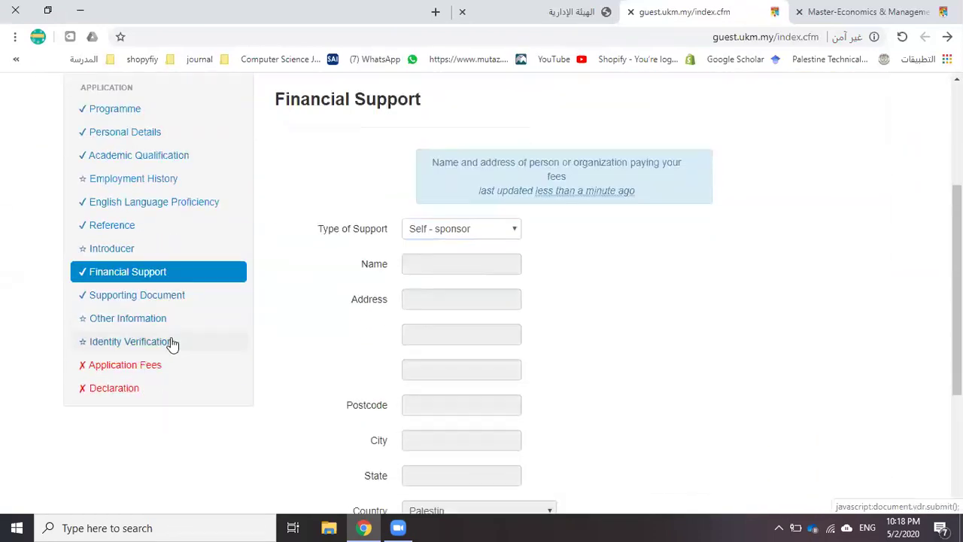
Scroll through the empty Photo, Proposal and Manager Approval Letter upload fields in Supporting Document
left_click(147, 298)
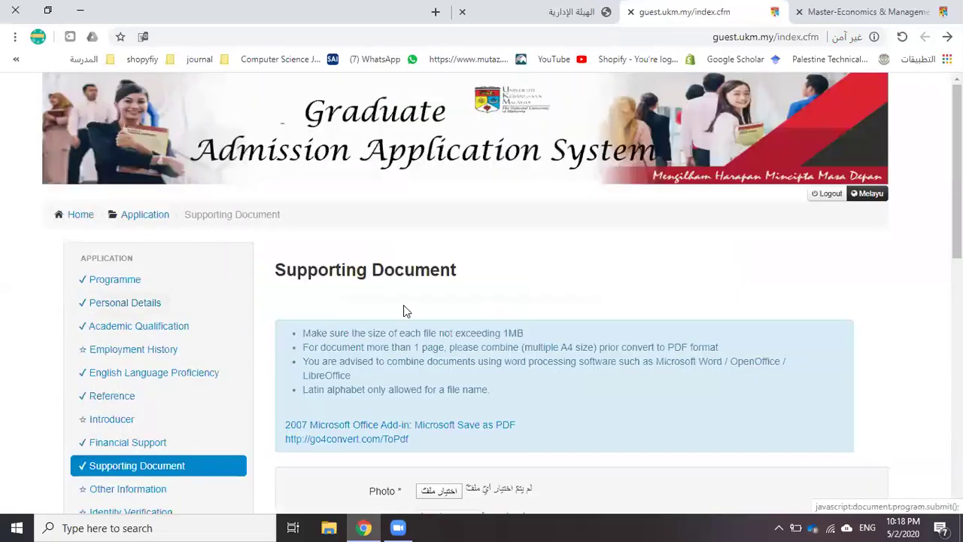
scroll(403, 305, "down", 3)
scroll(383, 288, "down", 2)
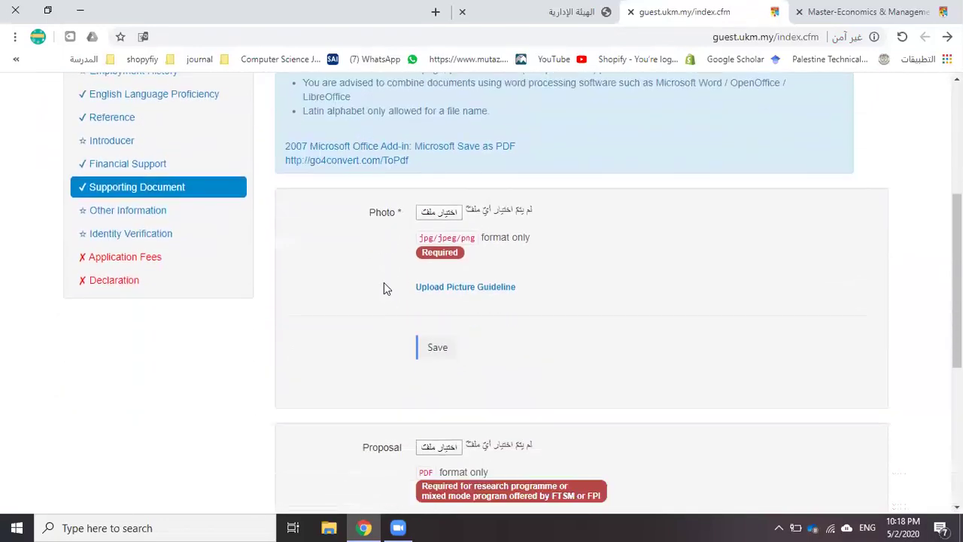
scroll(381, 376, "down", 1)
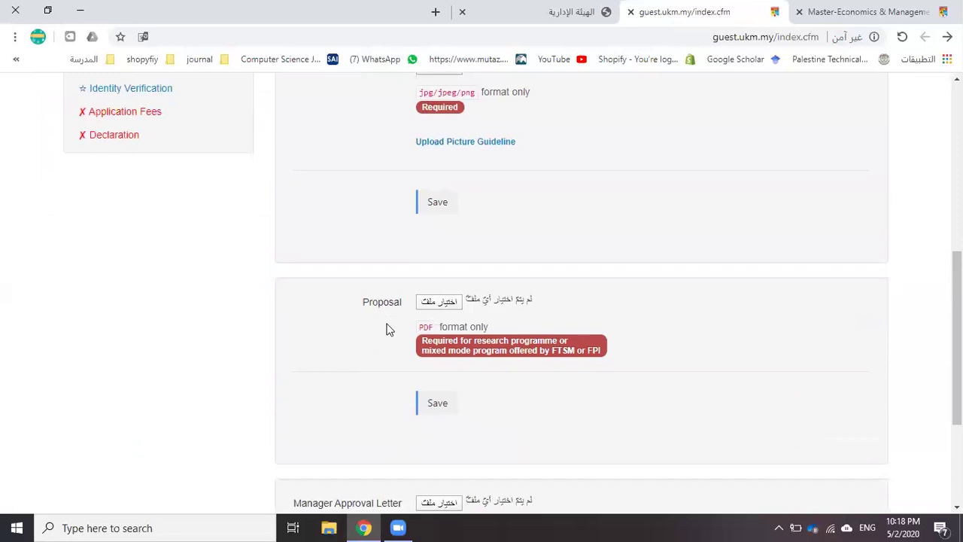
scroll(376, 353, "down", 2)
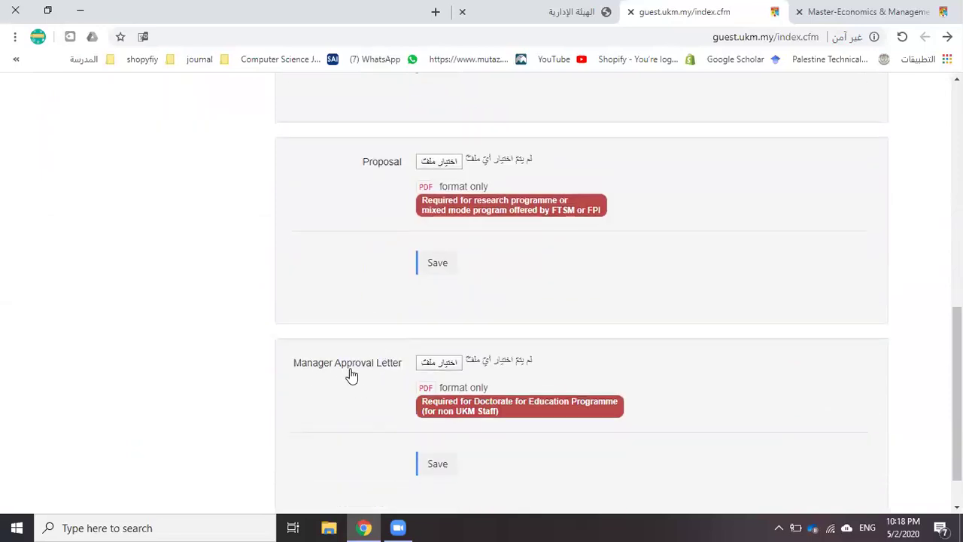
scroll(361, 370, "down", 1)
scroll(368, 346, "up", 4)
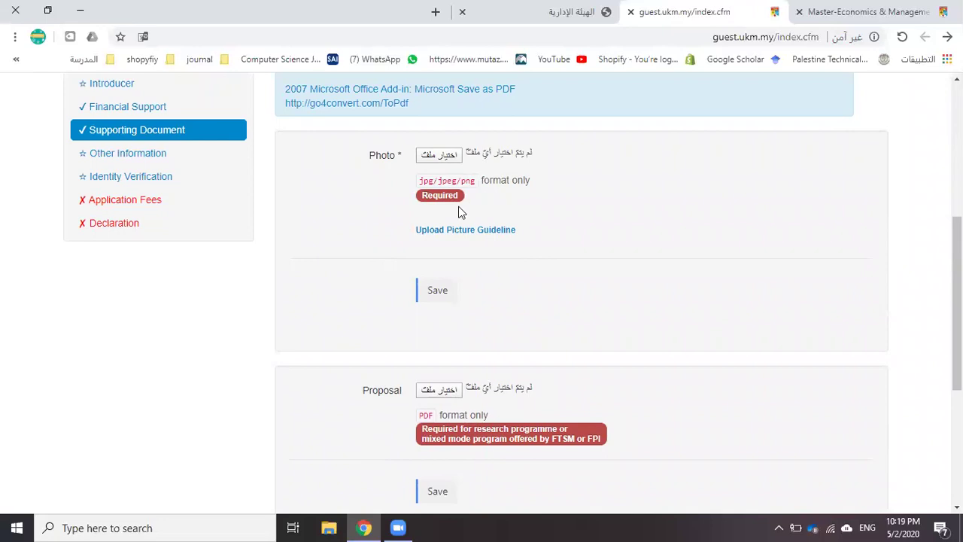
left_click(449, 233)
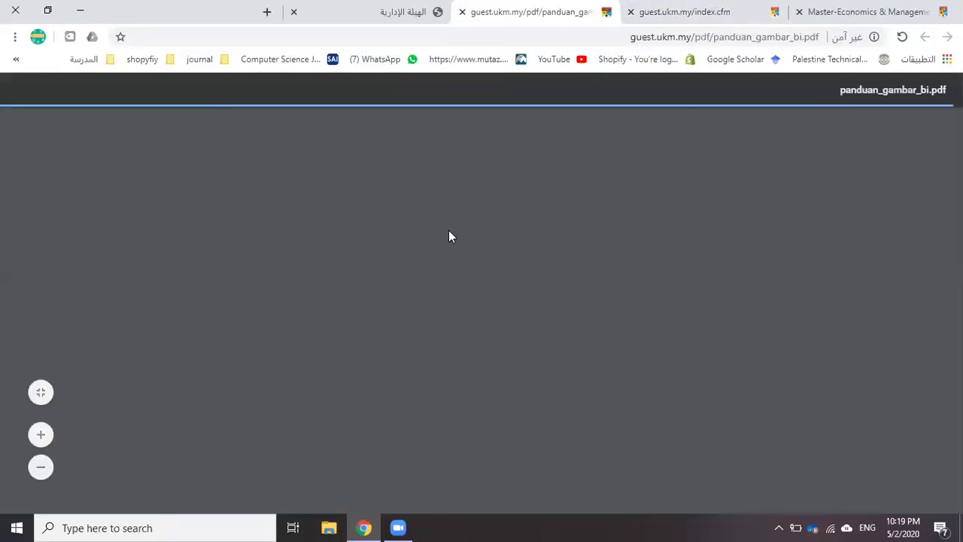
scroll(451, 241, "down", 2)
scroll(443, 252, "up", 2)
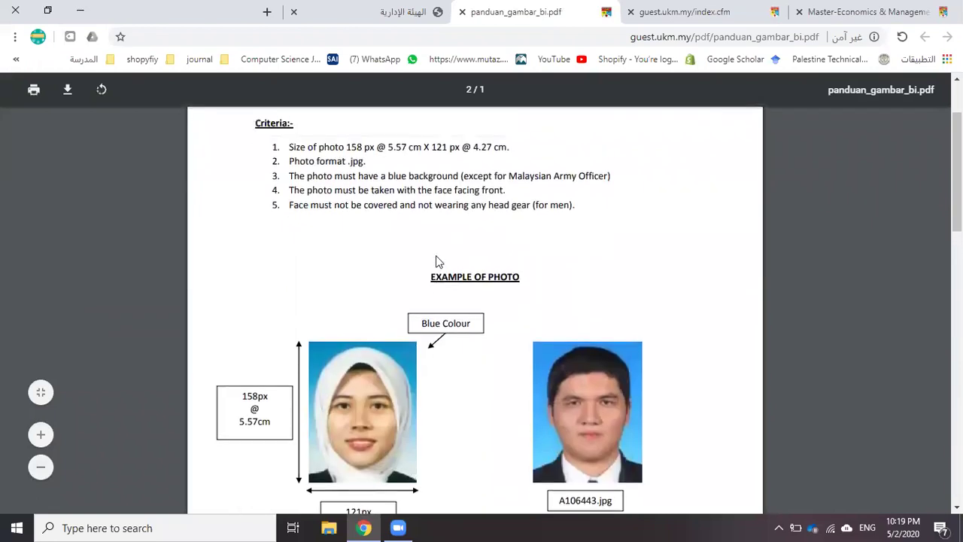
scroll(338, 357, "down", 3)
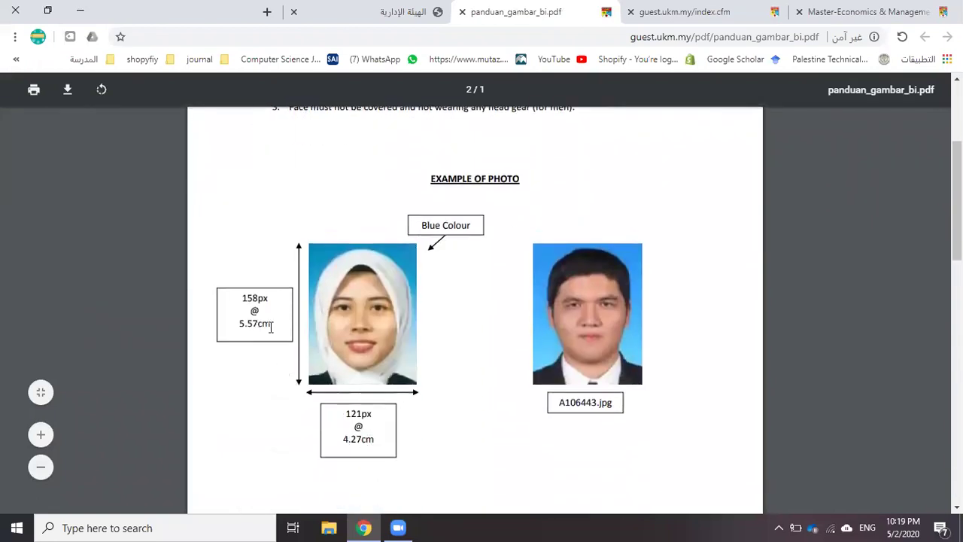
scroll(510, 337, "down", 4)
scroll(504, 320, "down", 5)
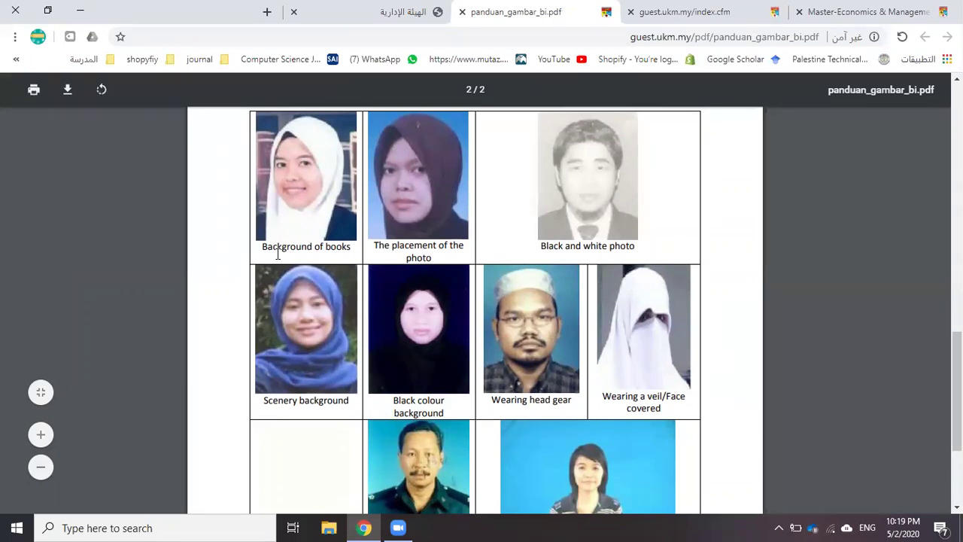
scroll(603, 319, "down", 1)
scroll(639, 370, "down", 1)
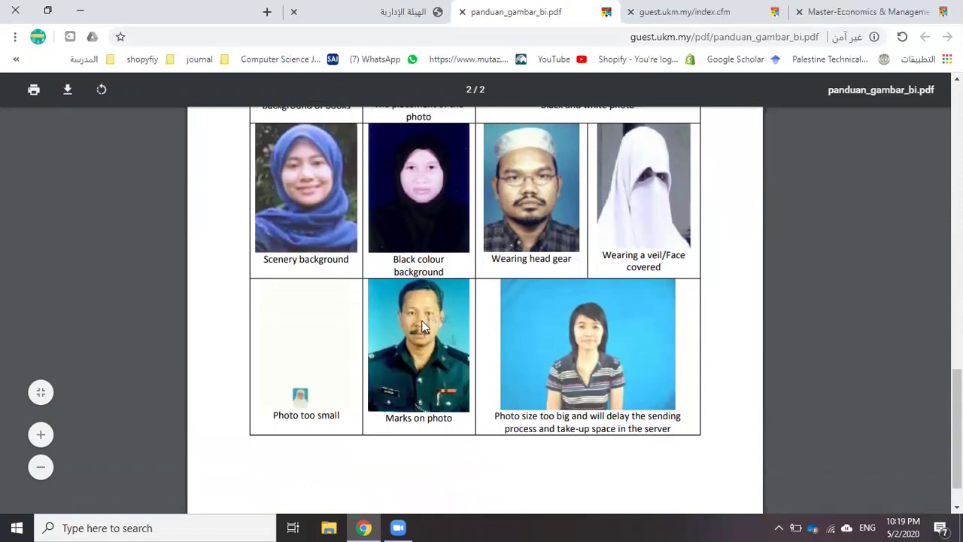
scroll(380, 335, "up", 2)
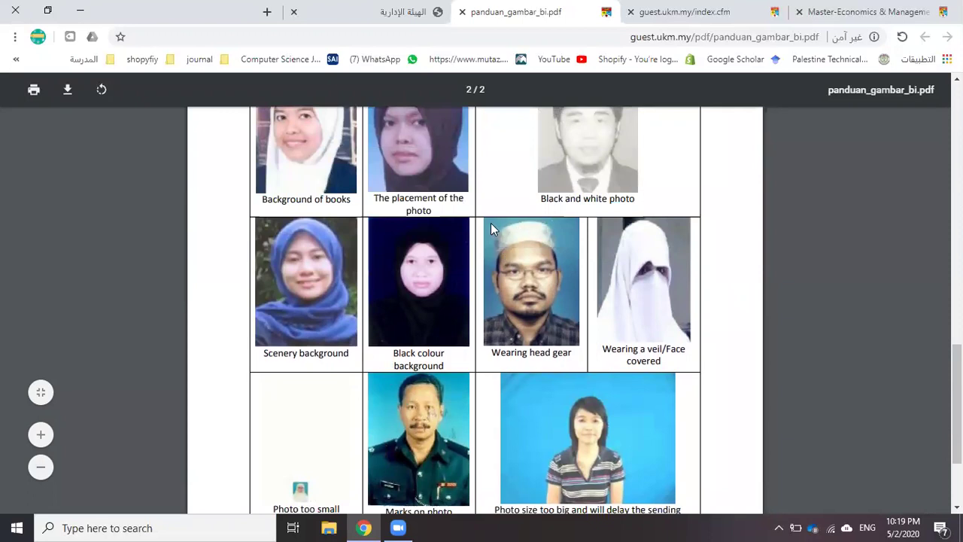
scroll(530, 228, "up", 4)
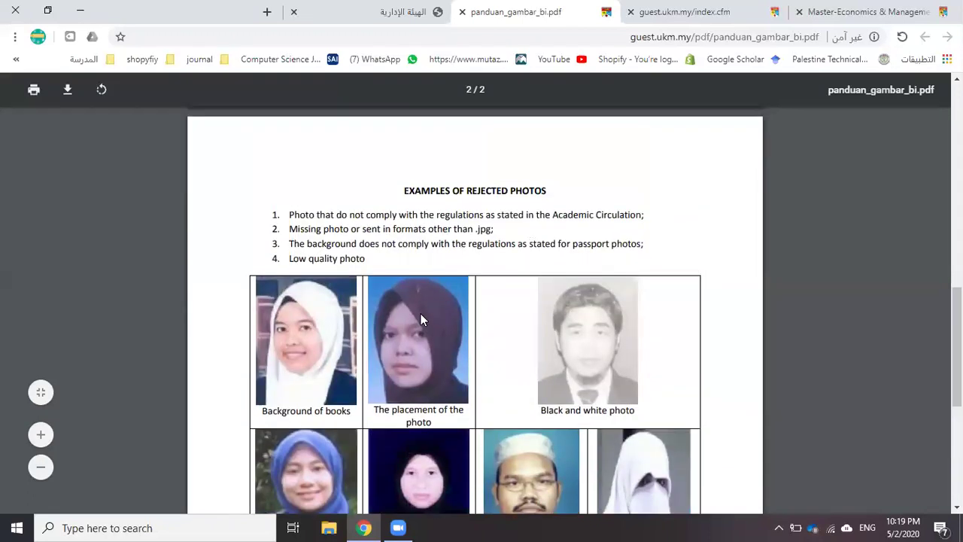
scroll(422, 319, "down", 5)
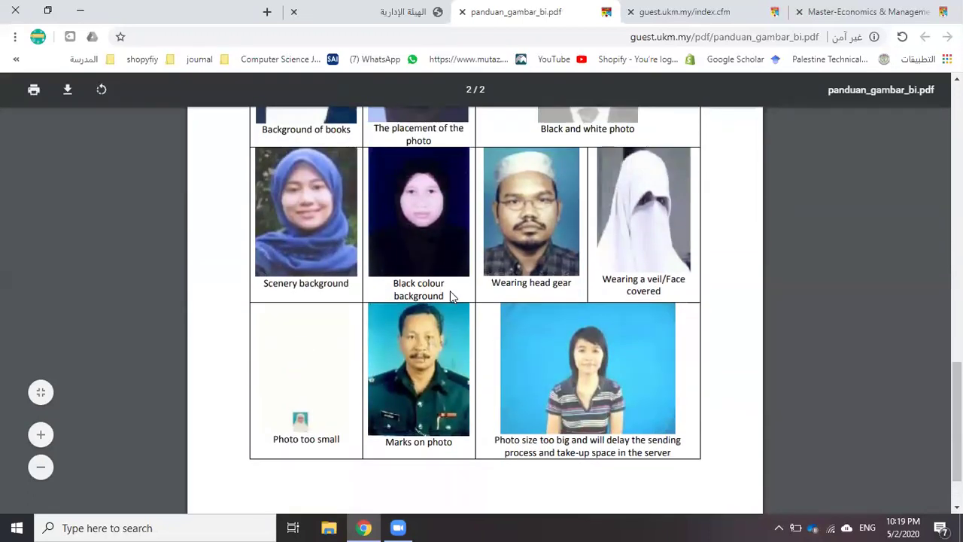
scroll(437, 289, "up", 1)
scroll(422, 263, "up", 7)
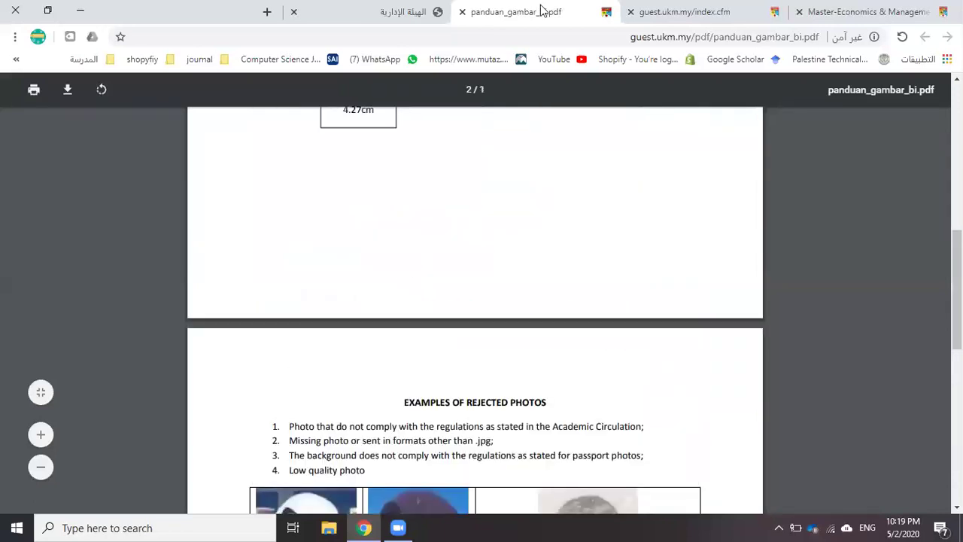
left_click(462, 11)
left_click(485, 16)
Close the stray staff page and attach Degree + Trascript.pdf as the Proposal file
left_click(462, 12)
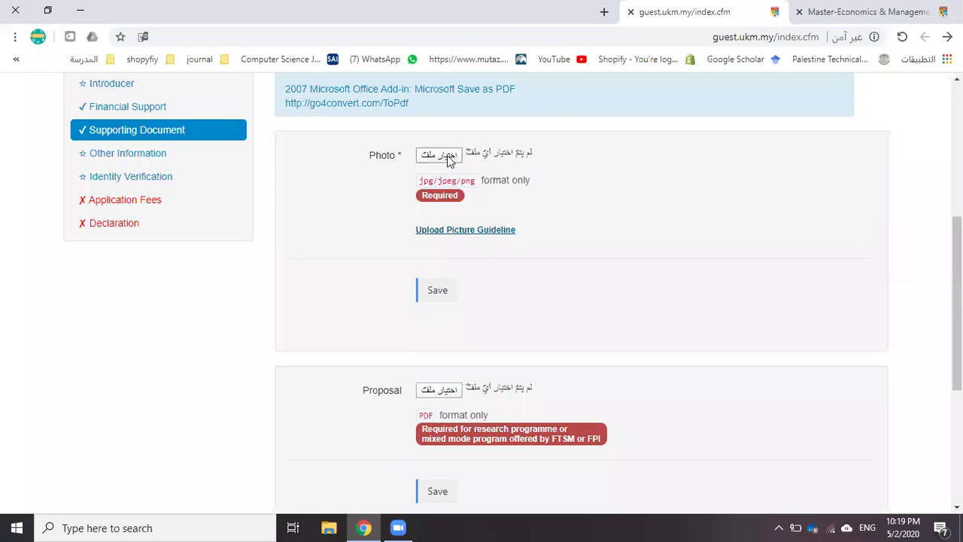
scroll(450, 301, "down", 1)
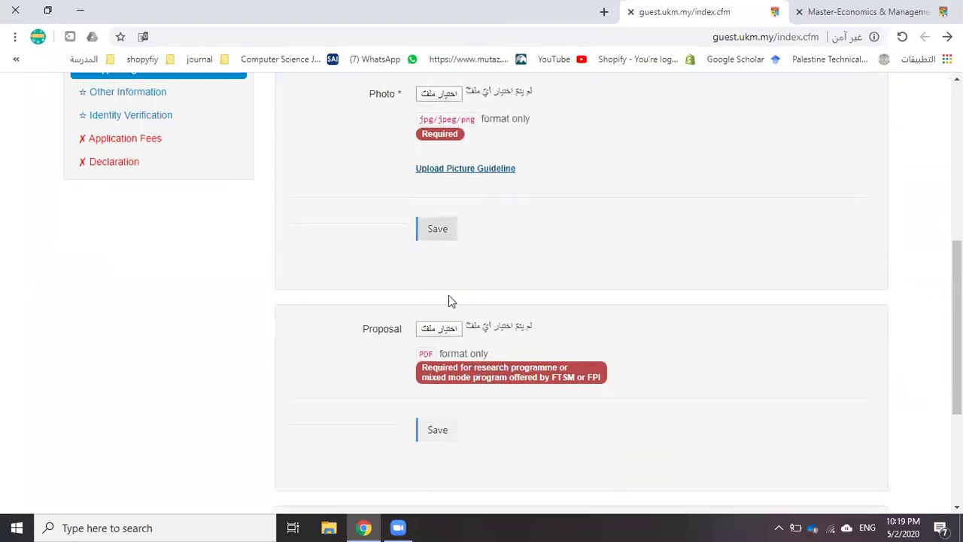
left_click(452, 324)
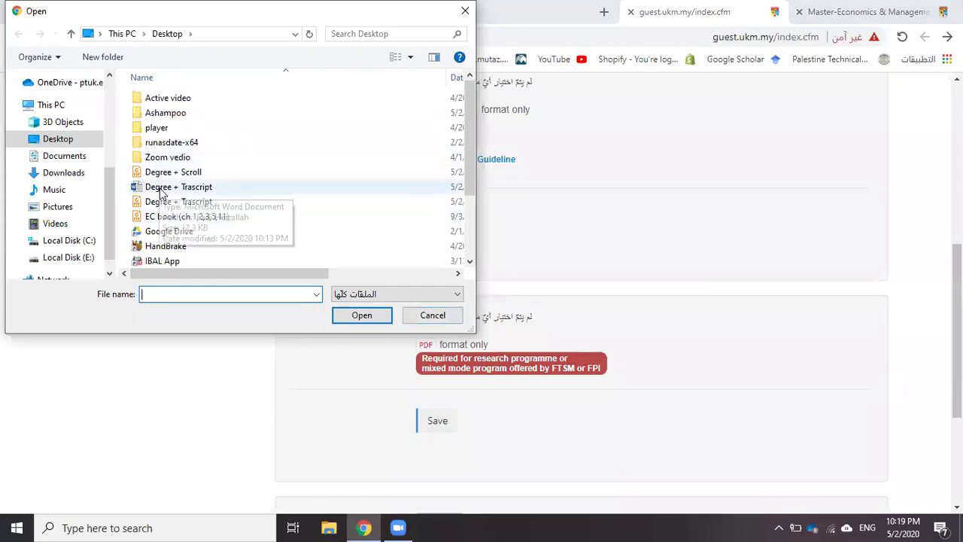
left_click(170, 207)
double_click(170, 208)
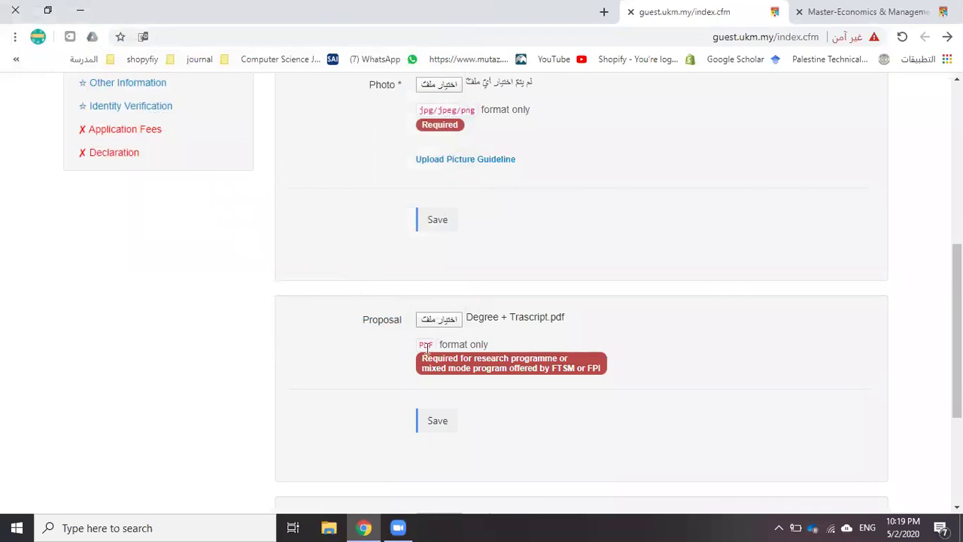
scroll(446, 225, "up", 1)
scroll(442, 259, "down", 3)
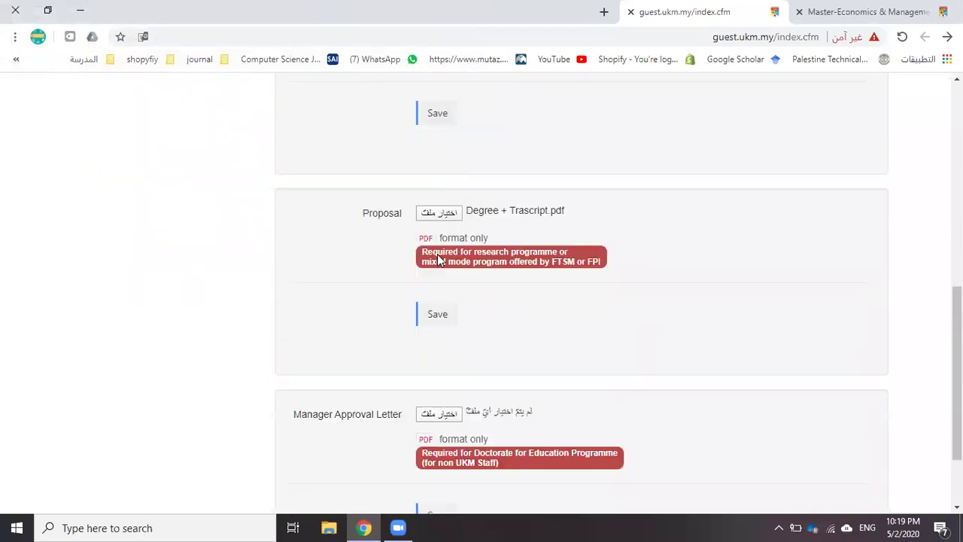
scroll(440, 260, "down", 1)
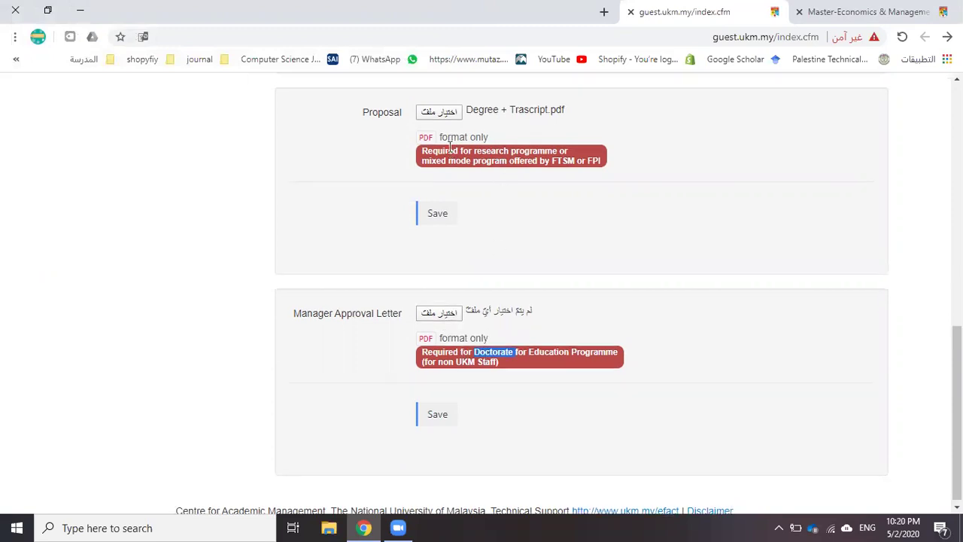
scroll(457, 147, "up", 1)
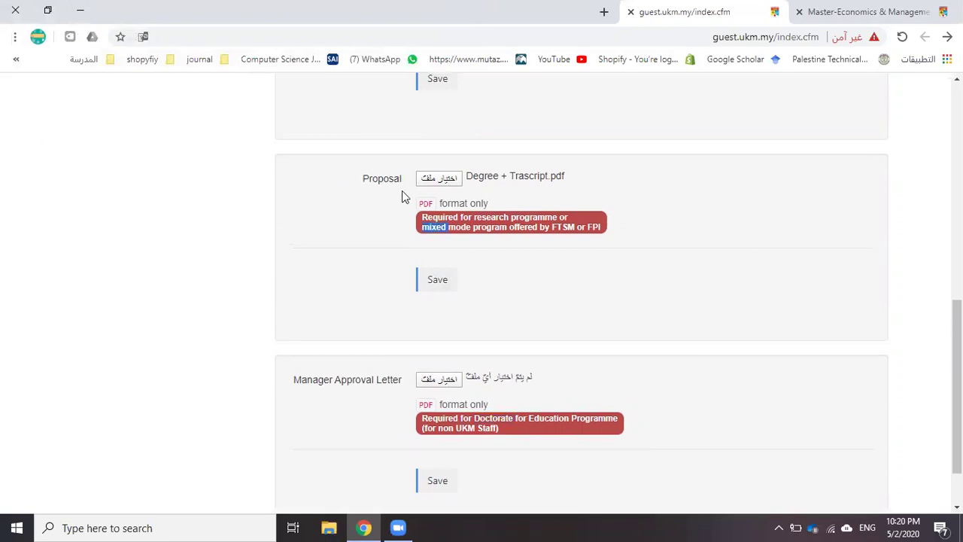
scroll(401, 194, "down", 1)
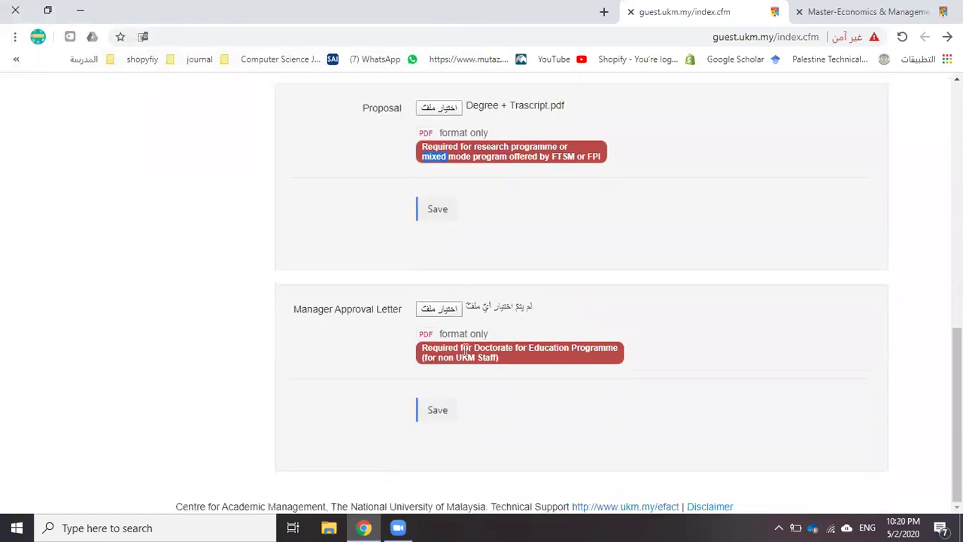
scroll(365, 309, "up", 4)
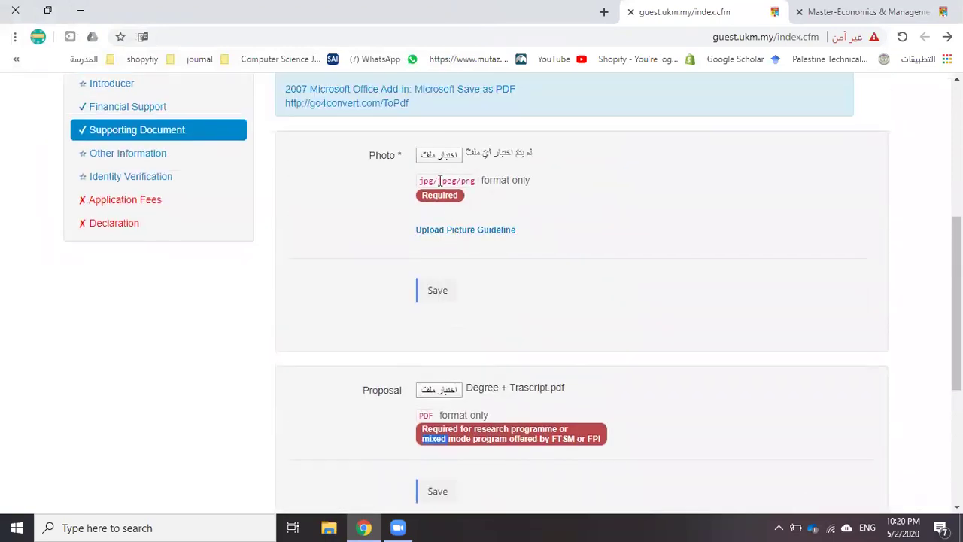
Browse OneDrive for a Photo file, then cancel without choosing one
left_click(436, 156)
scroll(60, 150, "up", 4)
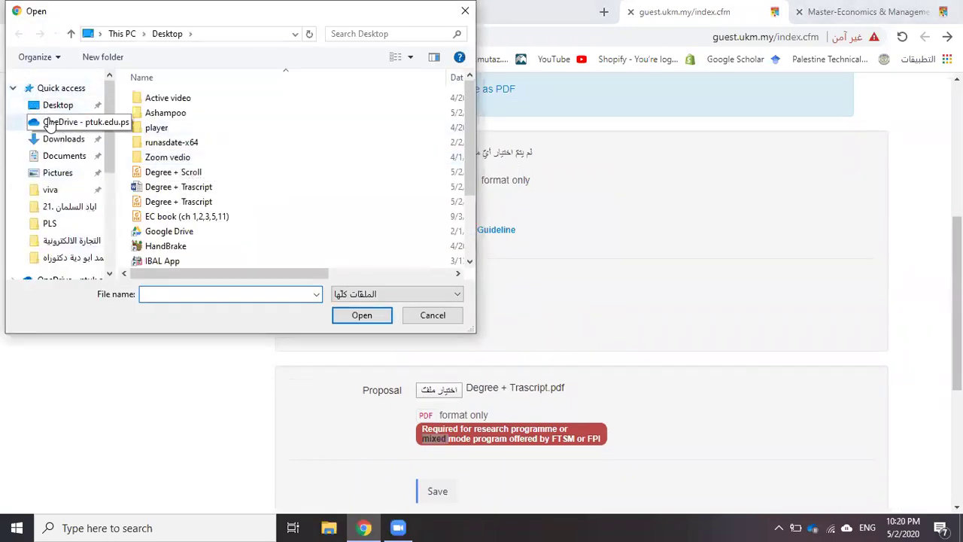
left_click(52, 122)
double_click(173, 127)
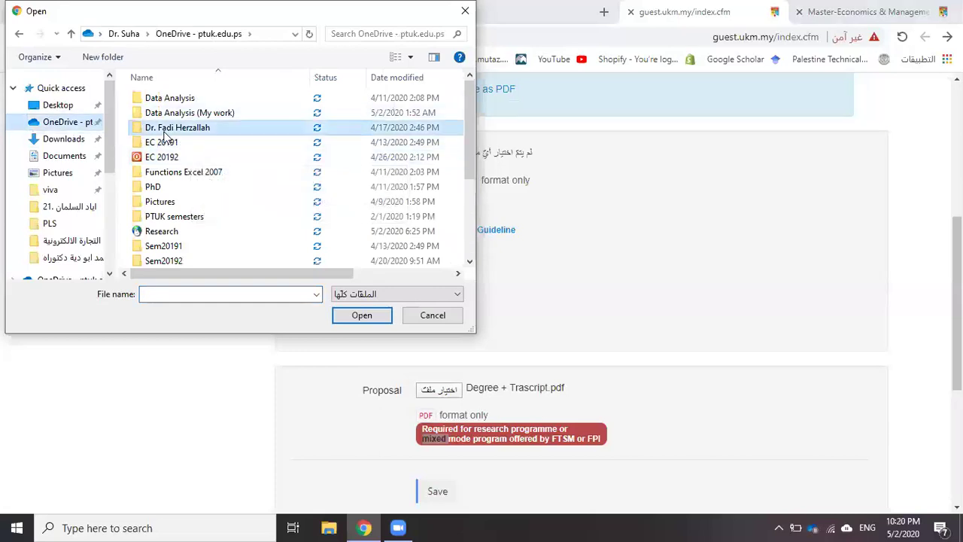
scroll(171, 113, "down", 5)
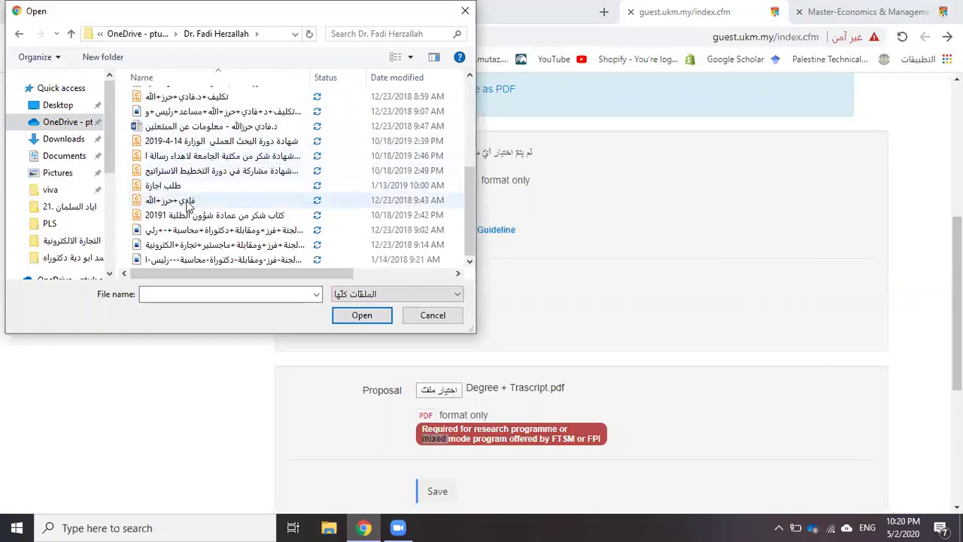
left_click(429, 318)
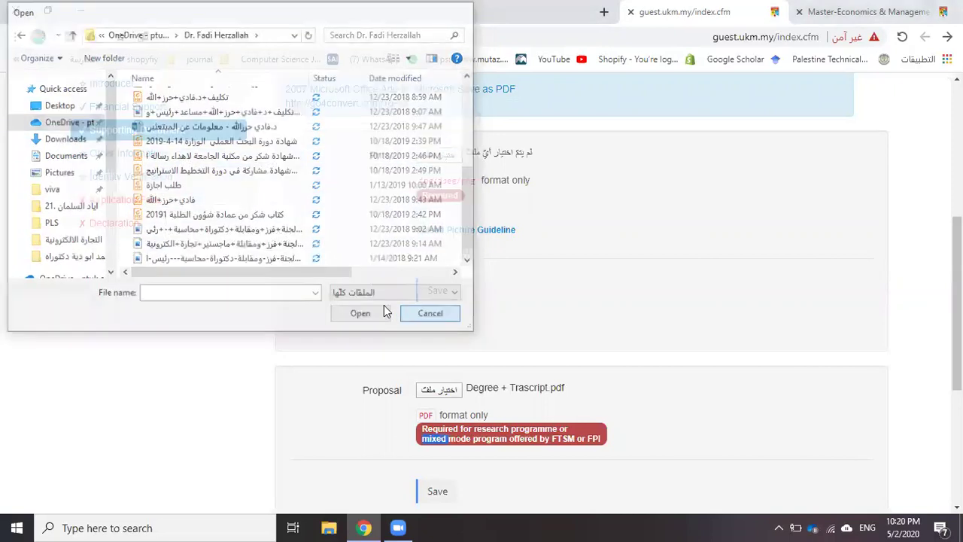
Save the Manager Approval Letter section and close the PDF-format upload error
scroll(171, 154, "down", 4)
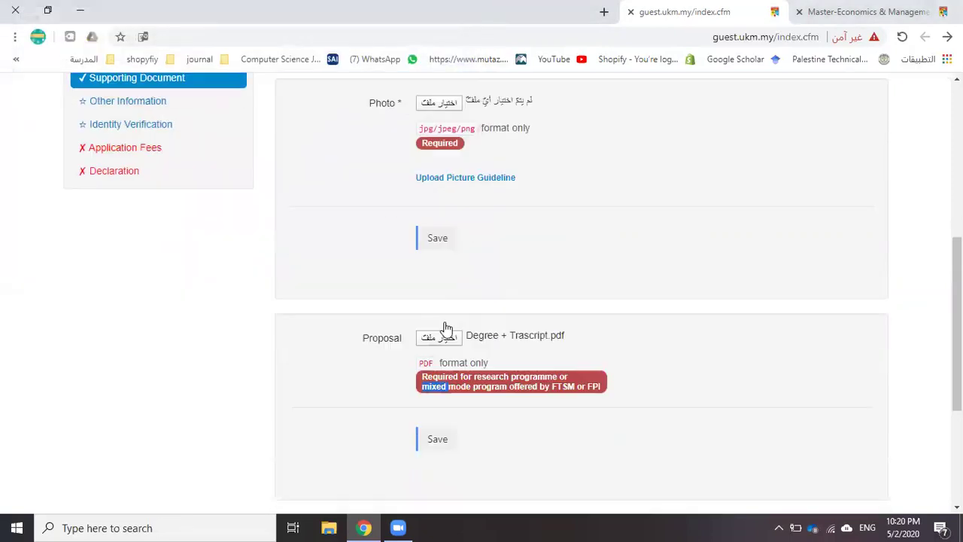
left_click(435, 413)
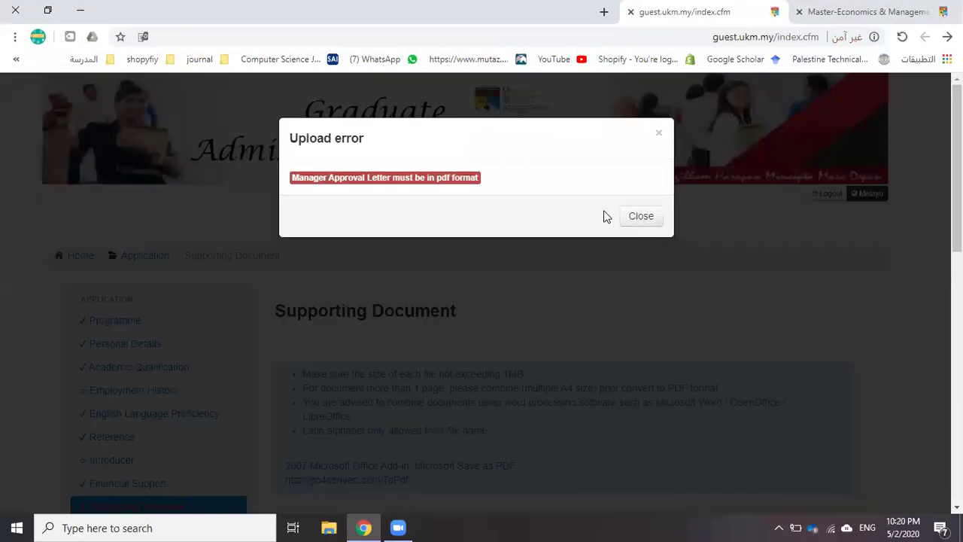
left_click(651, 220)
scroll(183, 404, "down", 3)
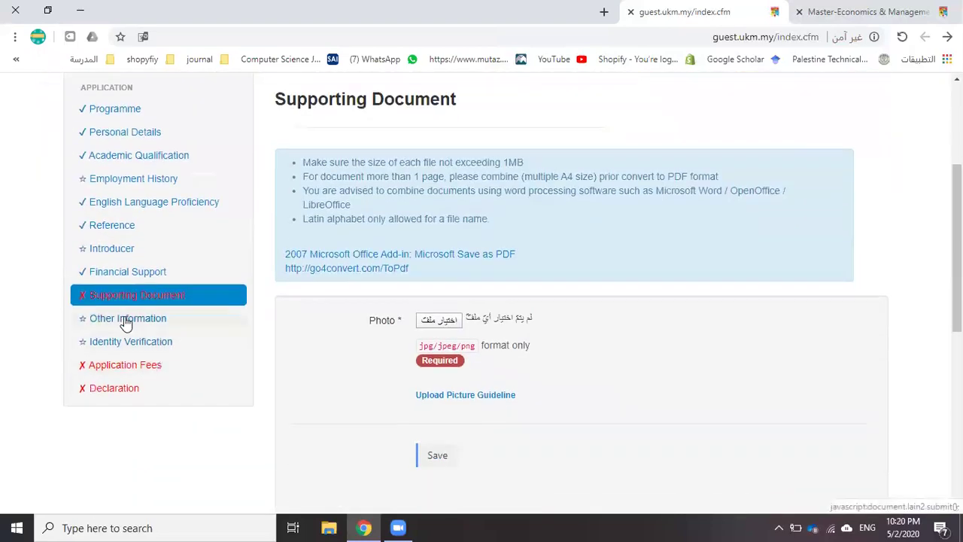
On Other Information, add a new Publication entry and step through its Title, Author(s) and Publisher fields
left_click(126, 322)
scroll(361, 305, "down", 2)
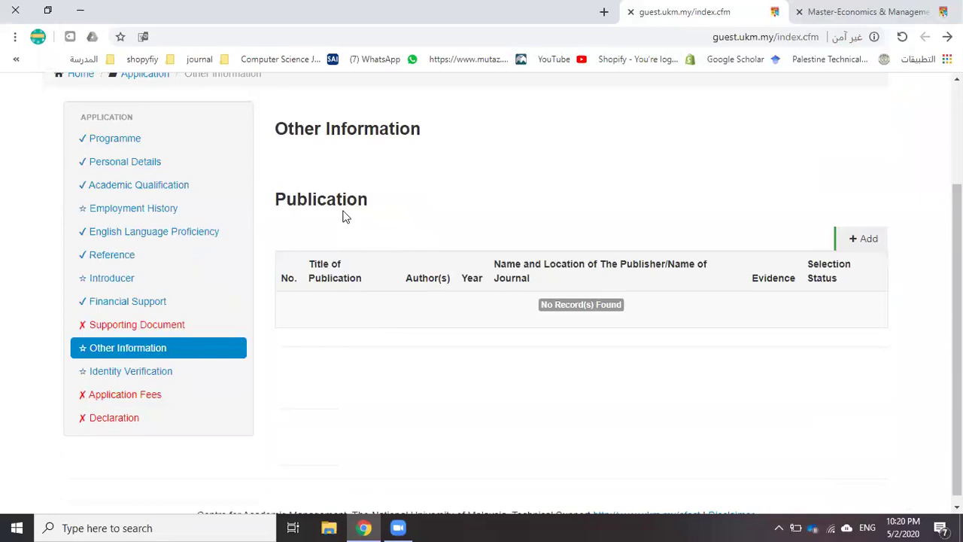
left_click(856, 240)
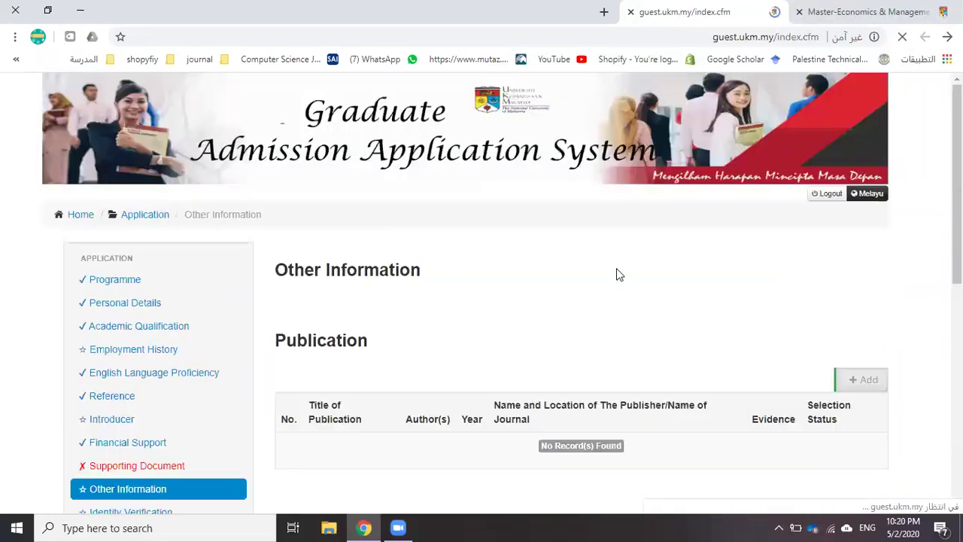
scroll(451, 315, "down", 5)
left_click(310, 267)
left_click(303, 312)
left_click(312, 418)
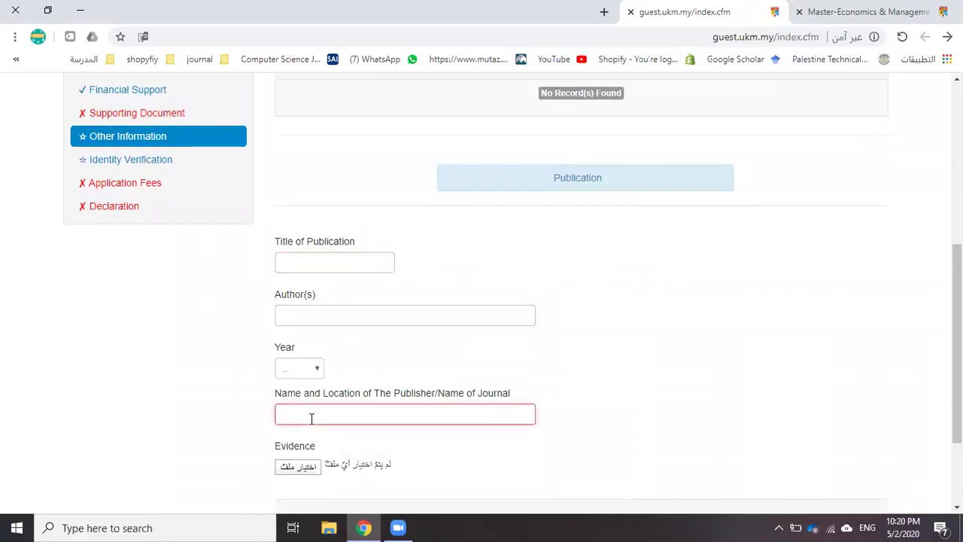
On Identity Verification, dismiss the photo notice and enter Jordan as the nearest Malaysia Embassy/Consulate
left_click(145, 167)
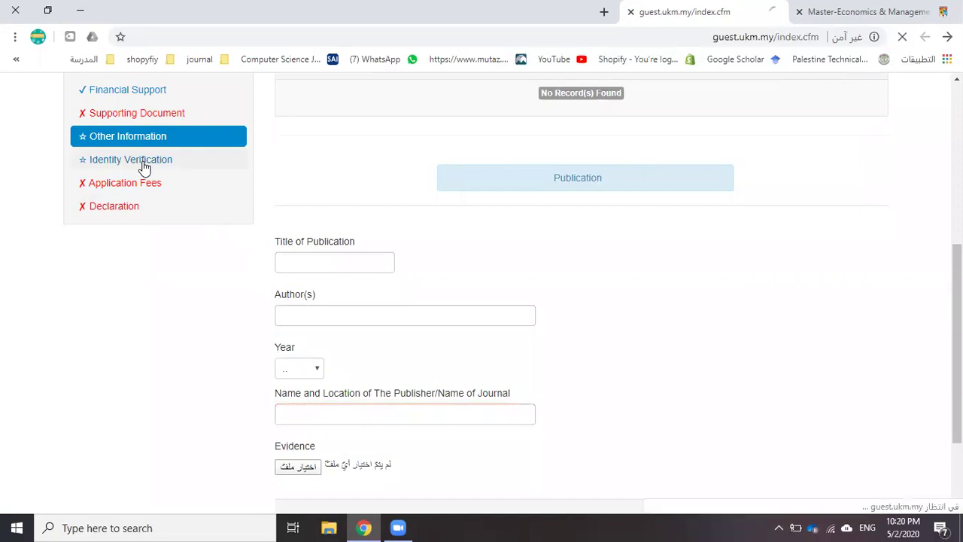
scroll(570, 259, "down", 5)
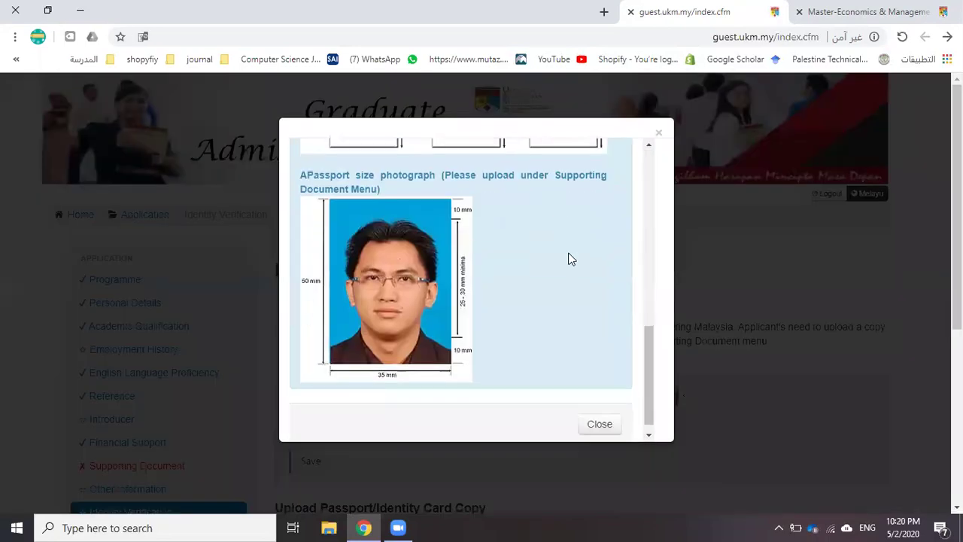
left_click(657, 135)
scroll(115, 323, "down", 2)
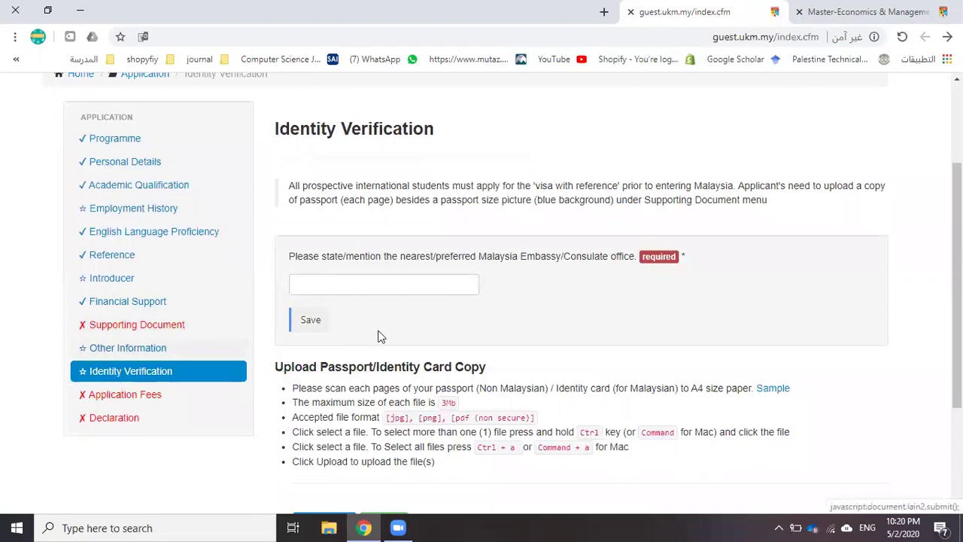
left_click(324, 284)
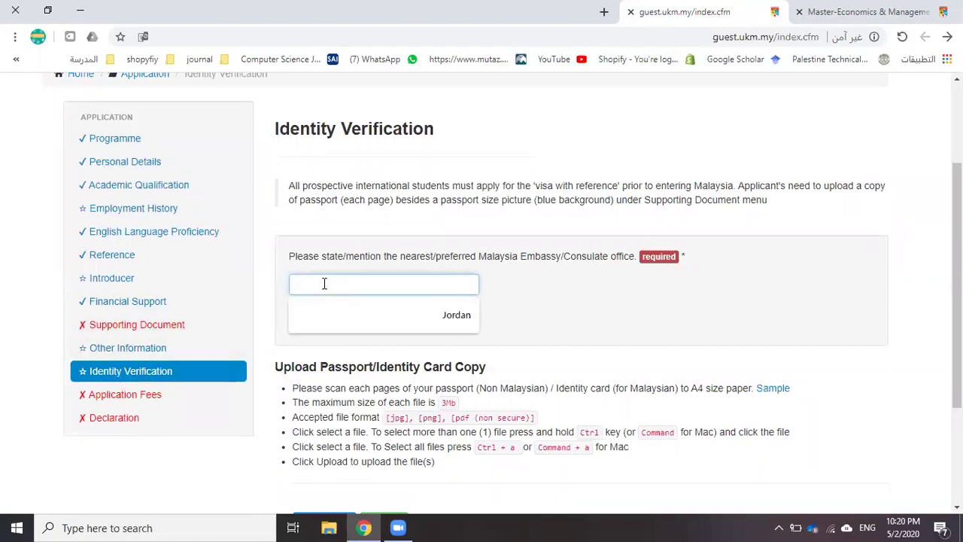
left_click(392, 315)
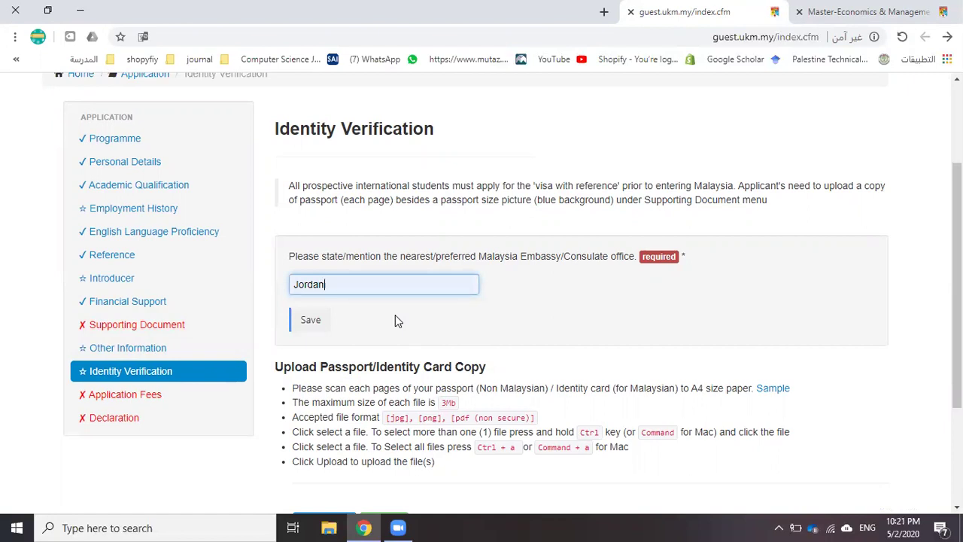
scroll(369, 325, "down", 2)
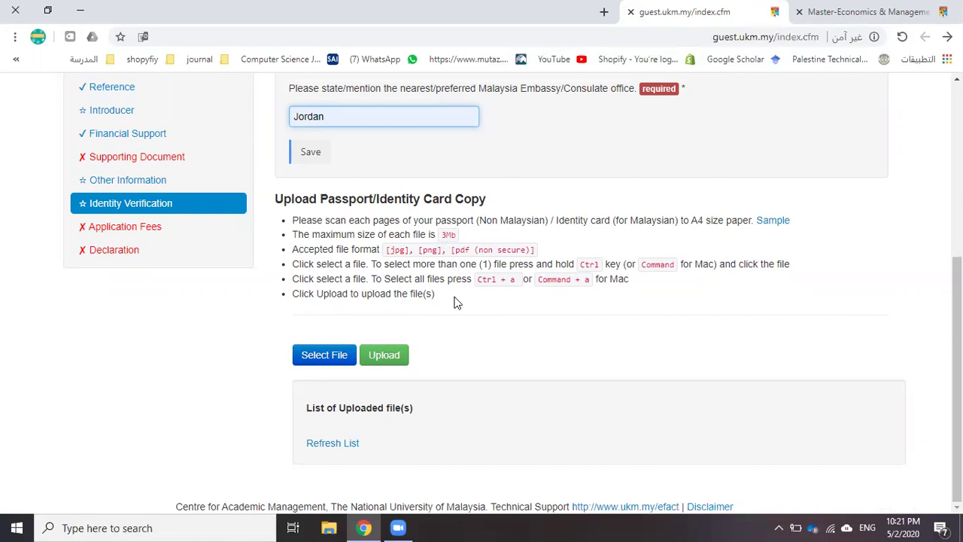
Upload Degree + Scroll.pdf as the passport copy
left_click(340, 361)
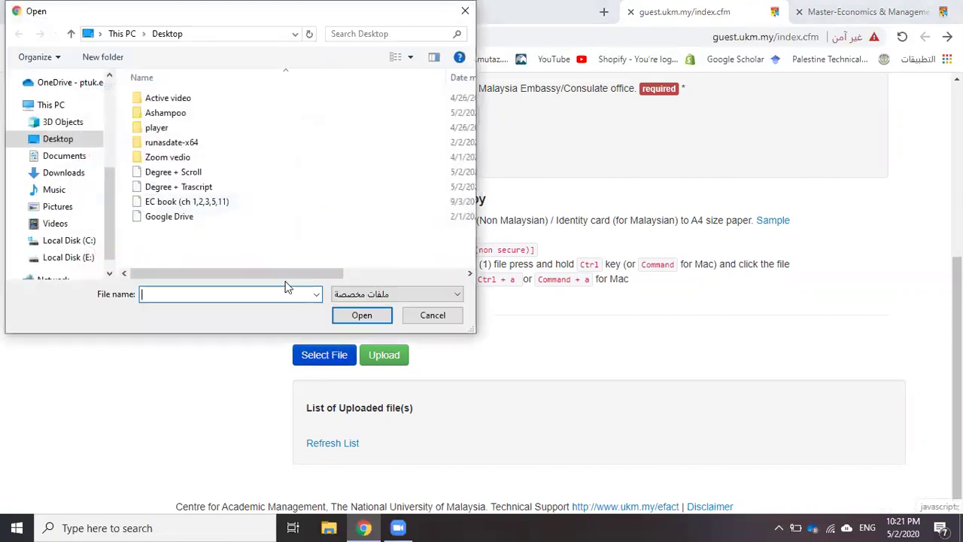
double_click(161, 173)
left_click(391, 370)
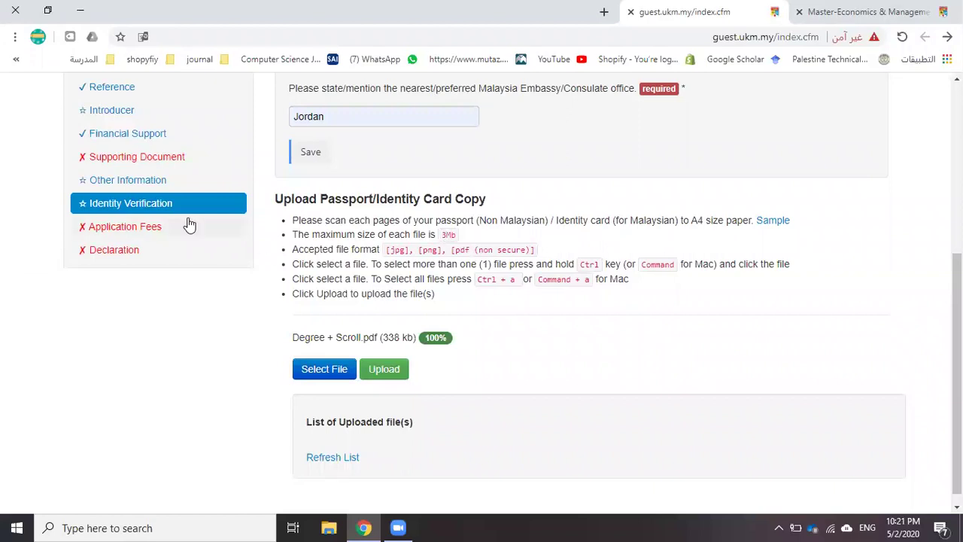
Open the Application Fees page showing the RM 100 online payment
scroll(384, 324, "down", 1)
scroll(384, 322, "down", 1)
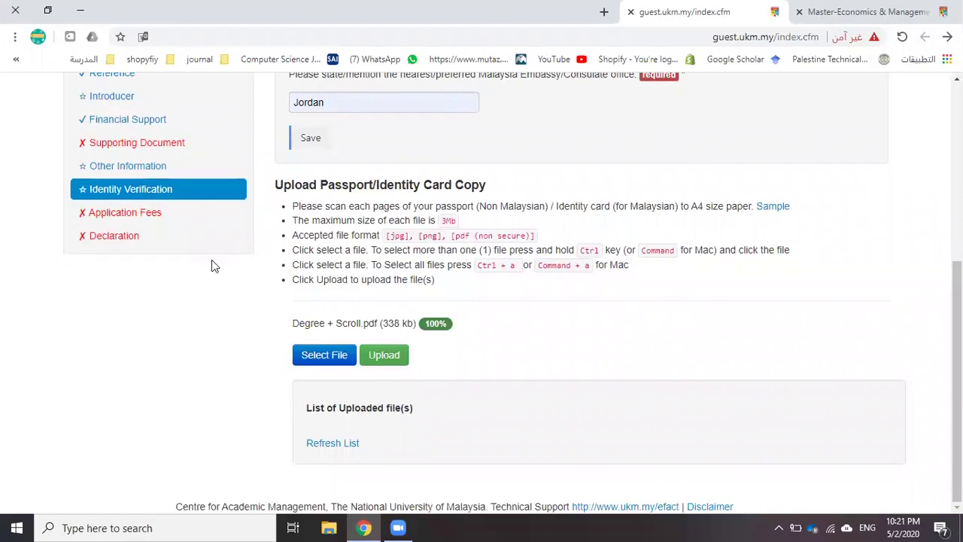
left_click(146, 218)
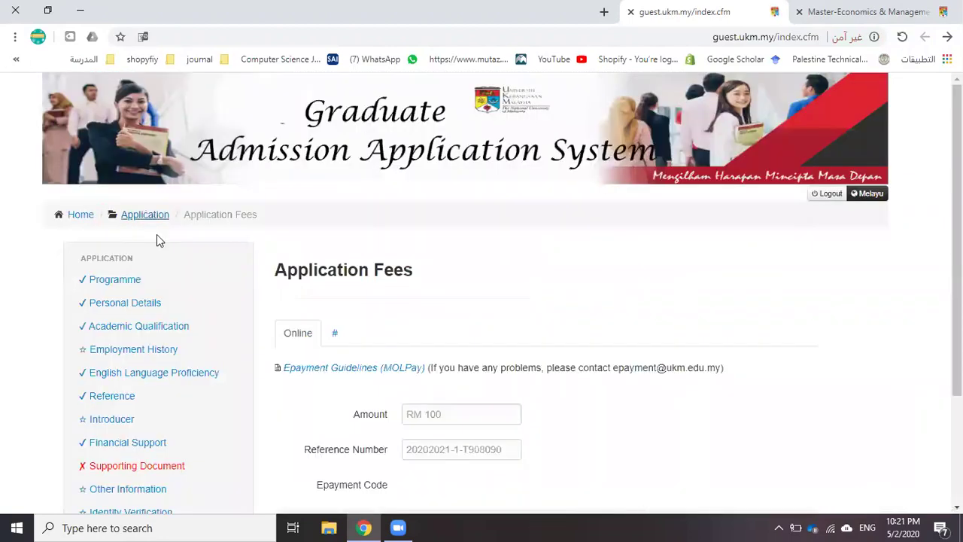
Glance at the other payment section, then pay the RM 100 fee online via UKM ePayment
scroll(279, 239, "down", 3)
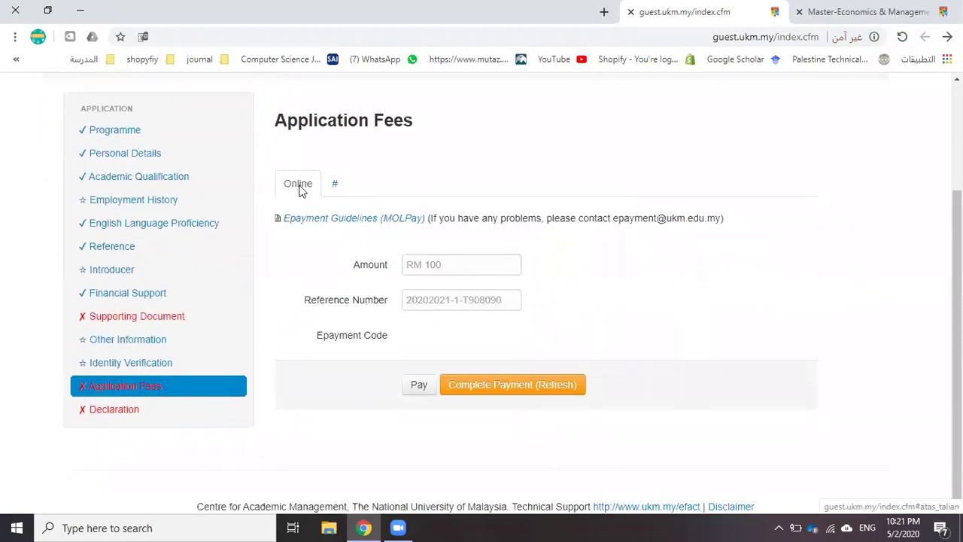
left_click(335, 188)
left_click(294, 186)
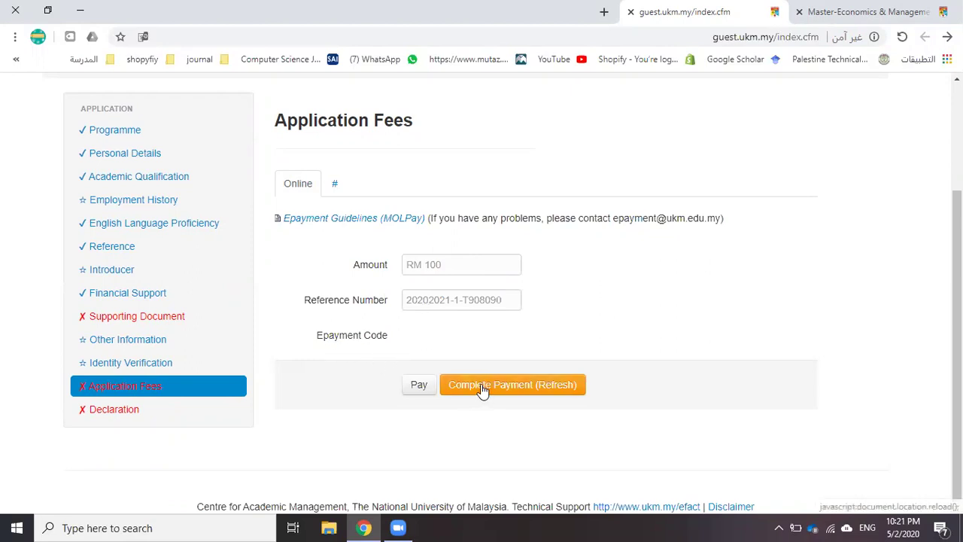
left_click(418, 386)
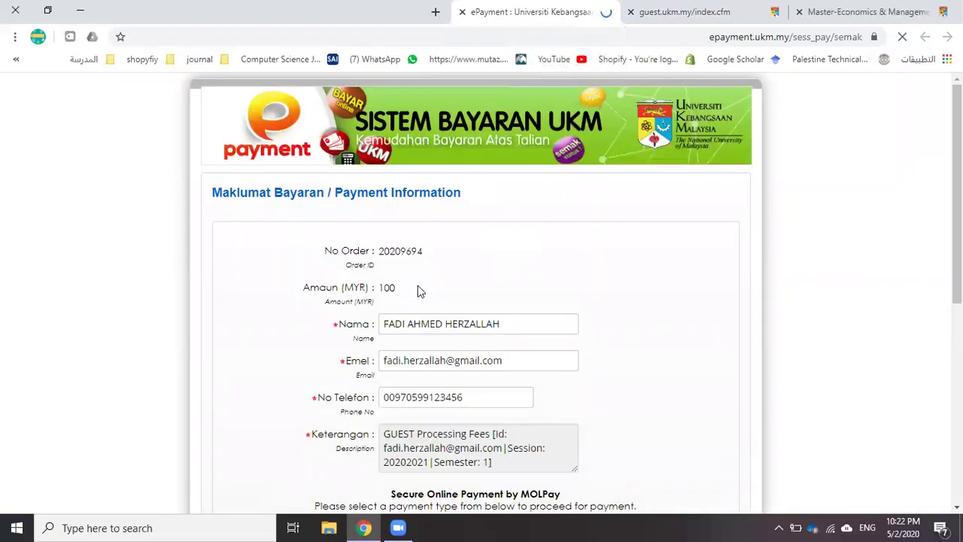
Choose 7-Eleven cash as the payment method and submit the MYR 100 payment
scroll(444, 346, "down", 2)
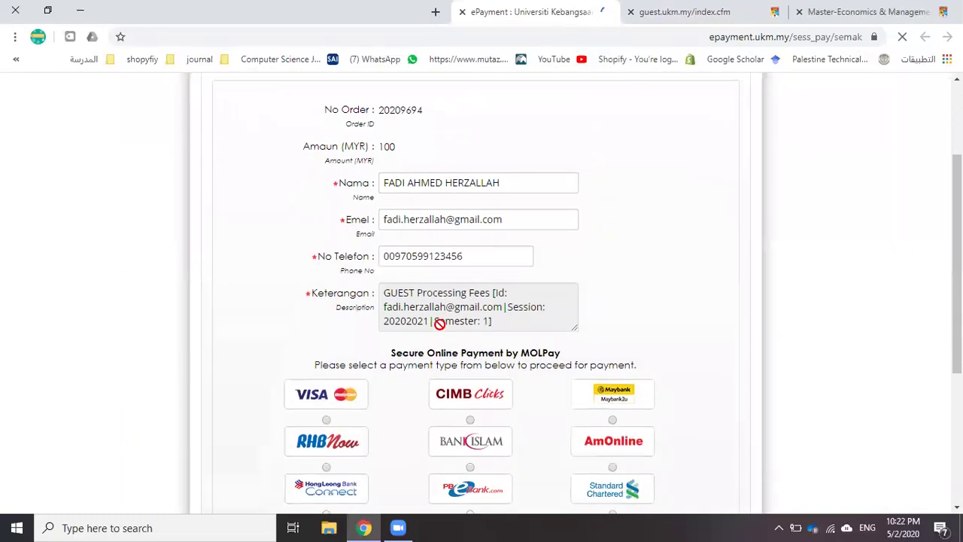
scroll(413, 293, "down", 4)
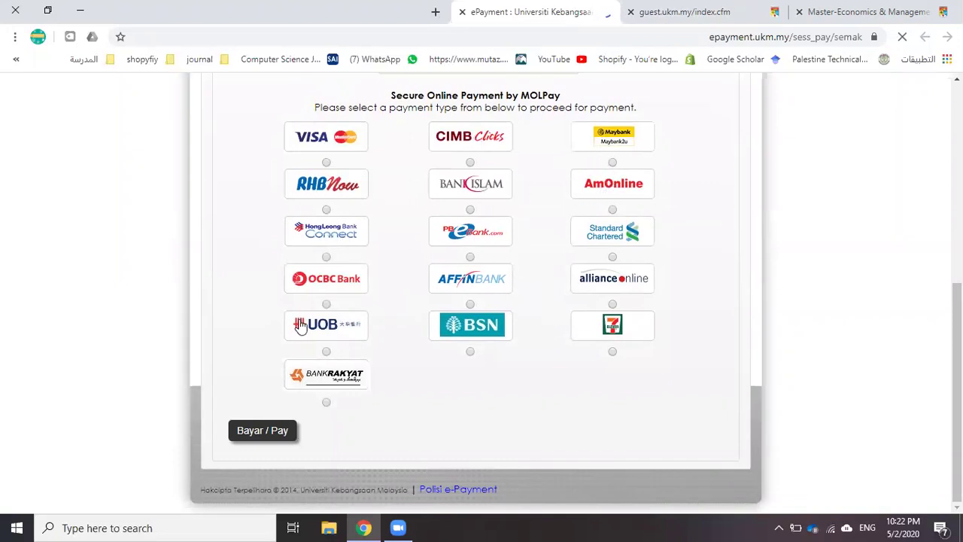
left_click(621, 339)
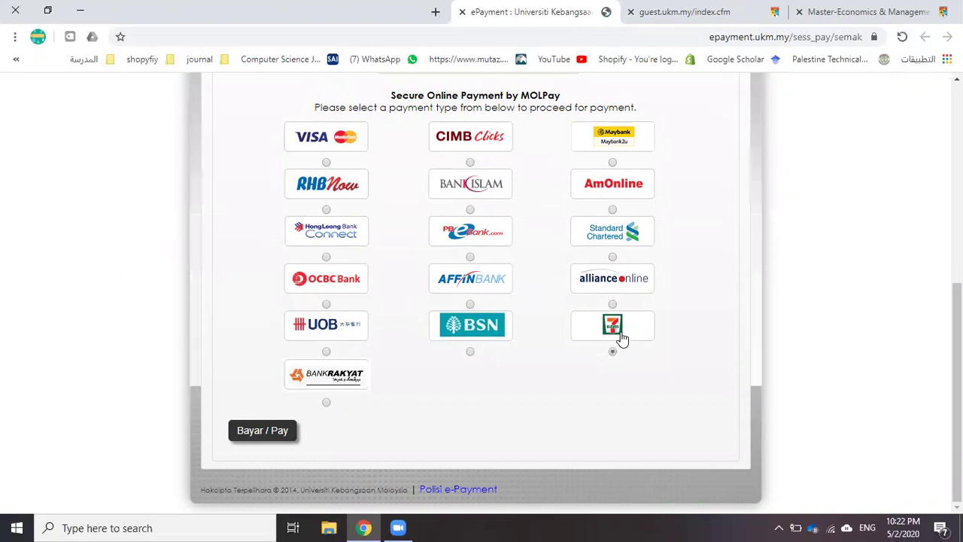
scroll(620, 338, "up", 3)
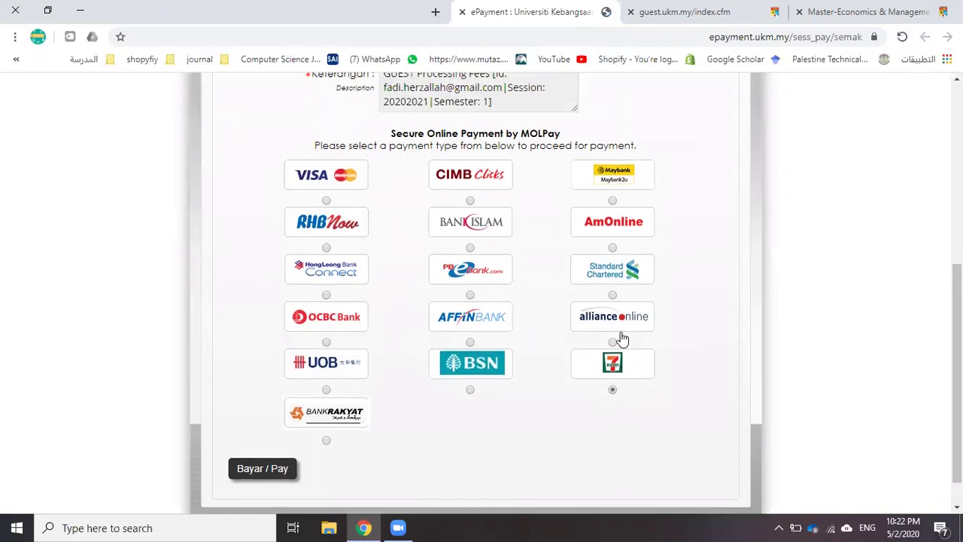
scroll(621, 334, "down", 3)
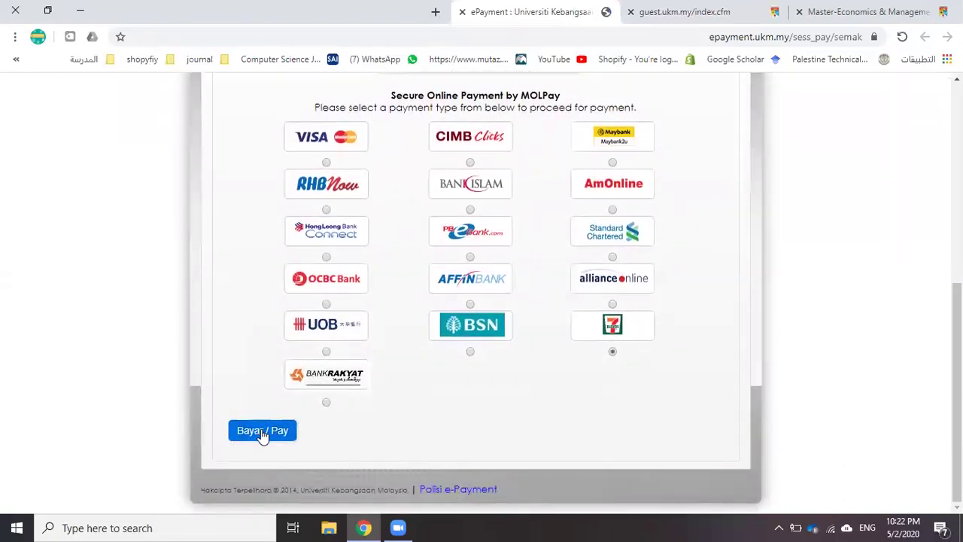
left_click(262, 431)
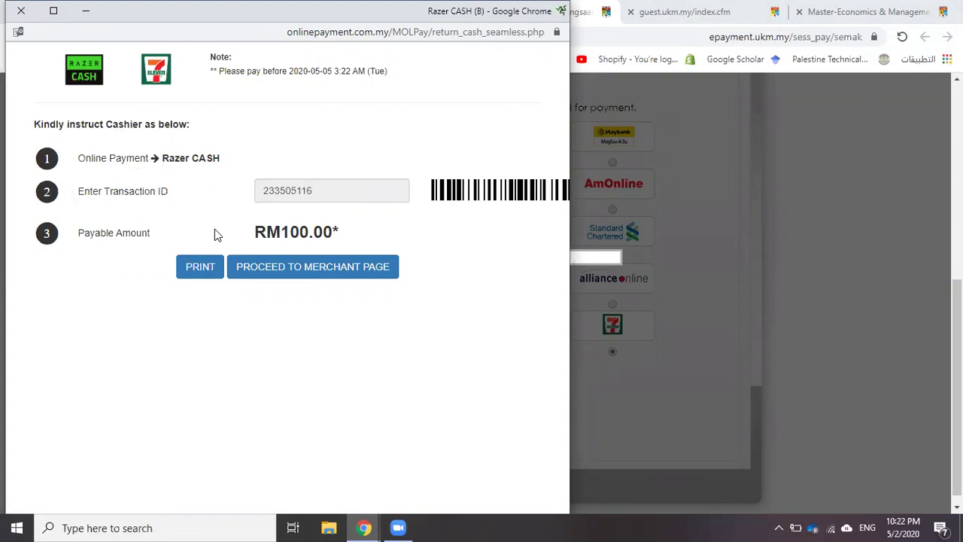
Go from Razer Cash back to UKM ePayment, see the failed status, and close the result
left_click(272, 268)
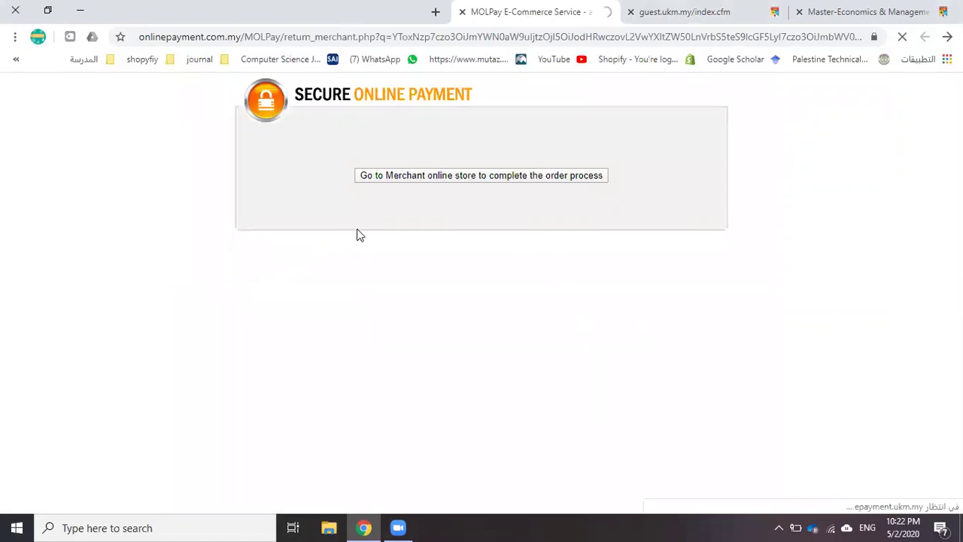
left_click(439, 177)
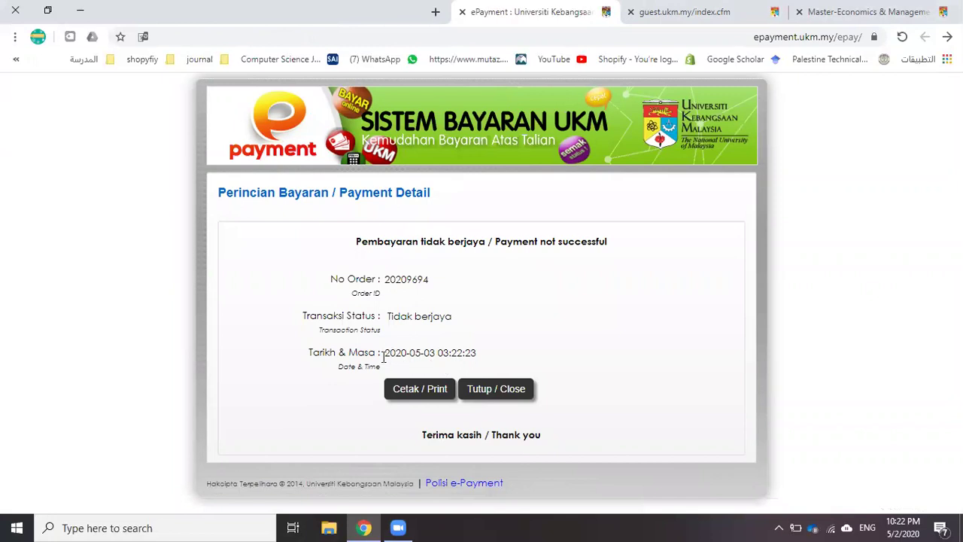
left_click(490, 393)
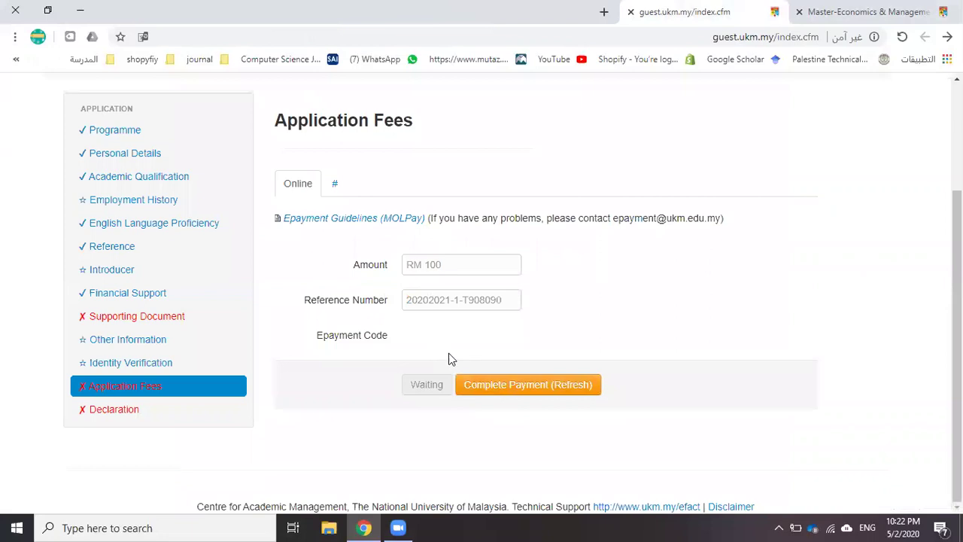
Retry the RM 100 payment through CIMB Clicks, then abandon the bank login and close its tab
left_click(498, 389)
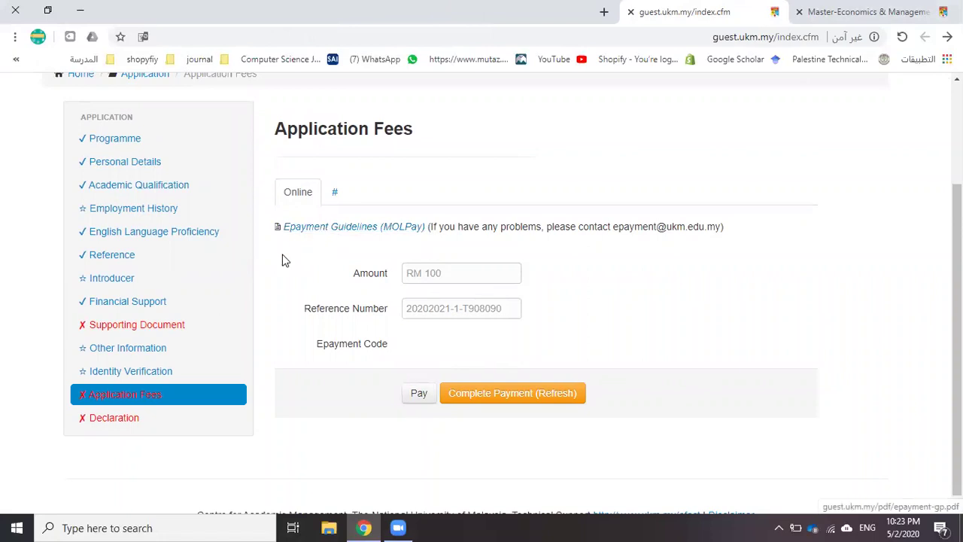
left_click(419, 395)
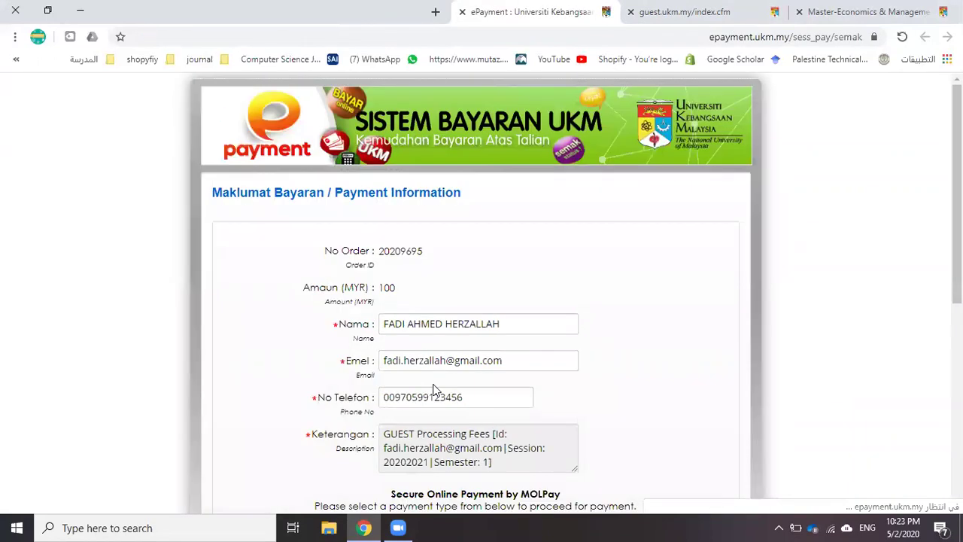
scroll(452, 331, "down", 4)
left_click(470, 258)
scroll(460, 389, "down", 2)
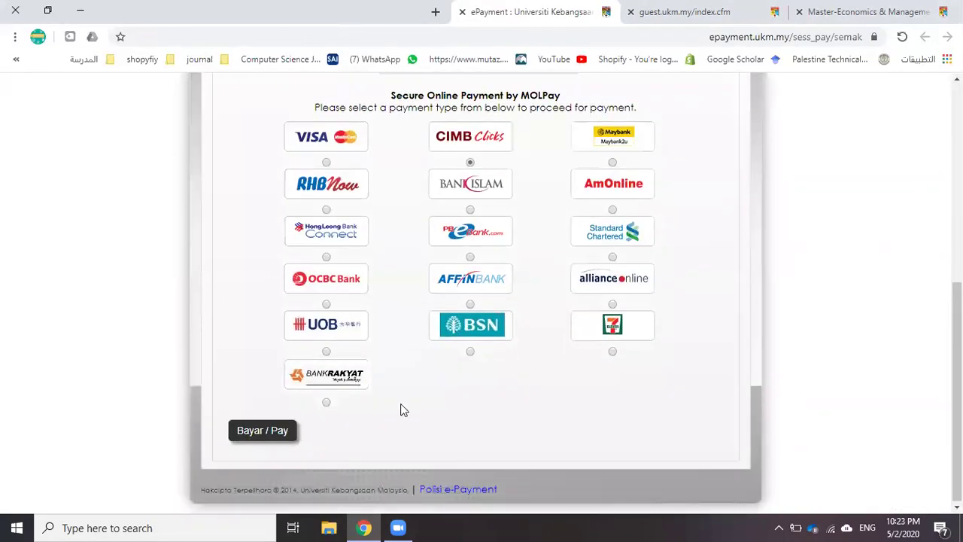
left_click(262, 431)
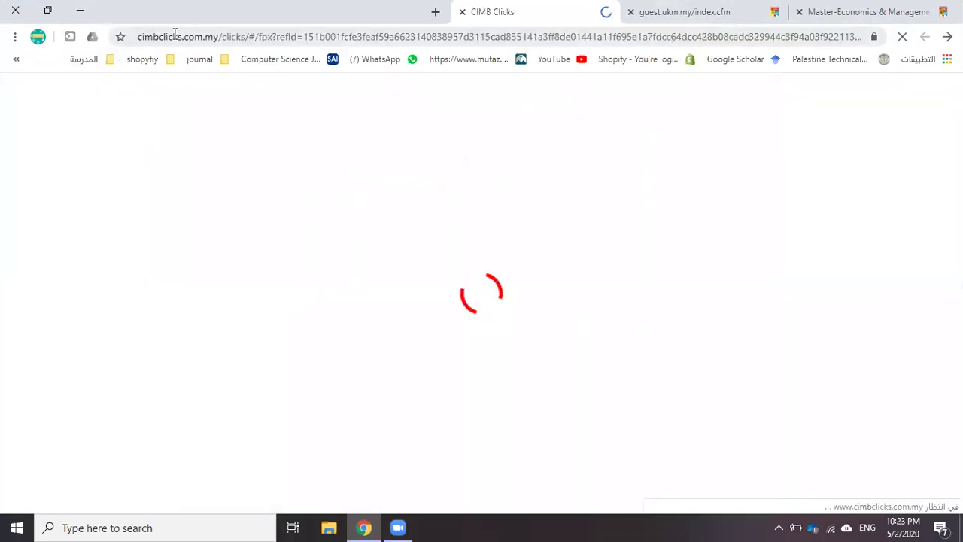
left_click(699, 231)
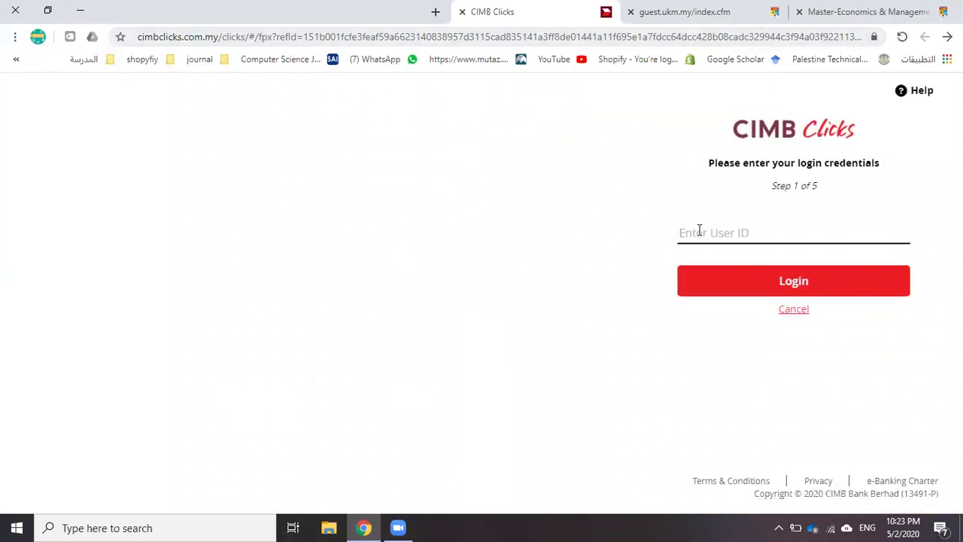
left_click(462, 12)
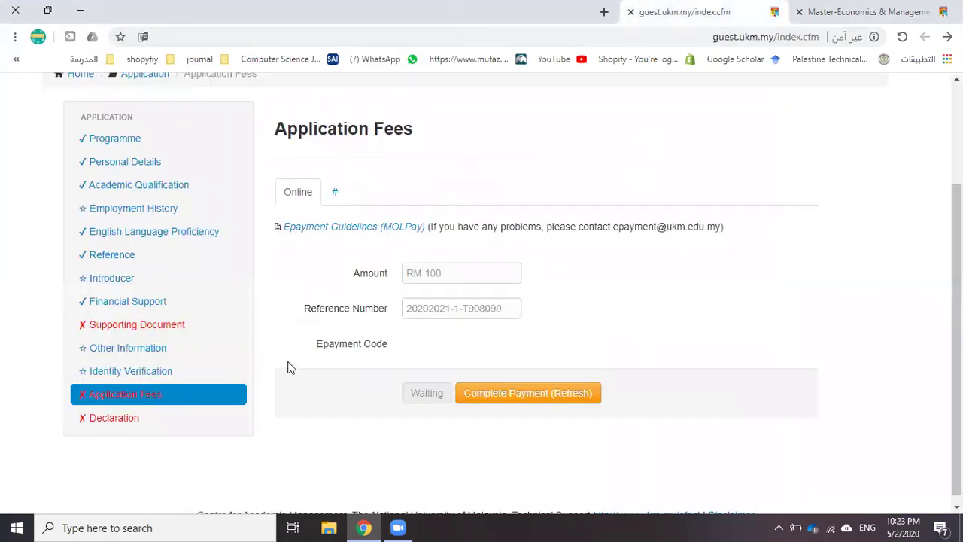
Check the Declaration page and follow its link to the missing embassy requirement
left_click(114, 418)
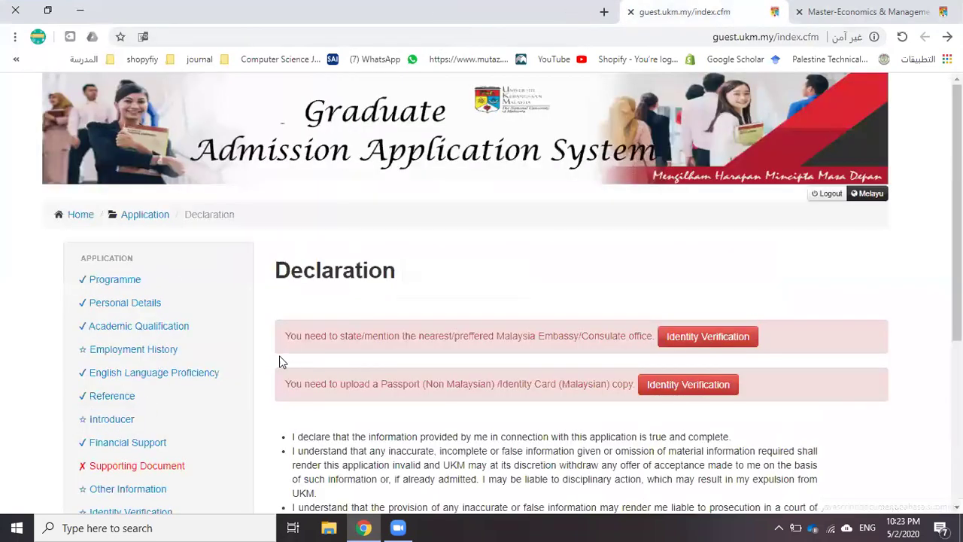
scroll(366, 314, "down", 1)
scroll(365, 312, "down", 1)
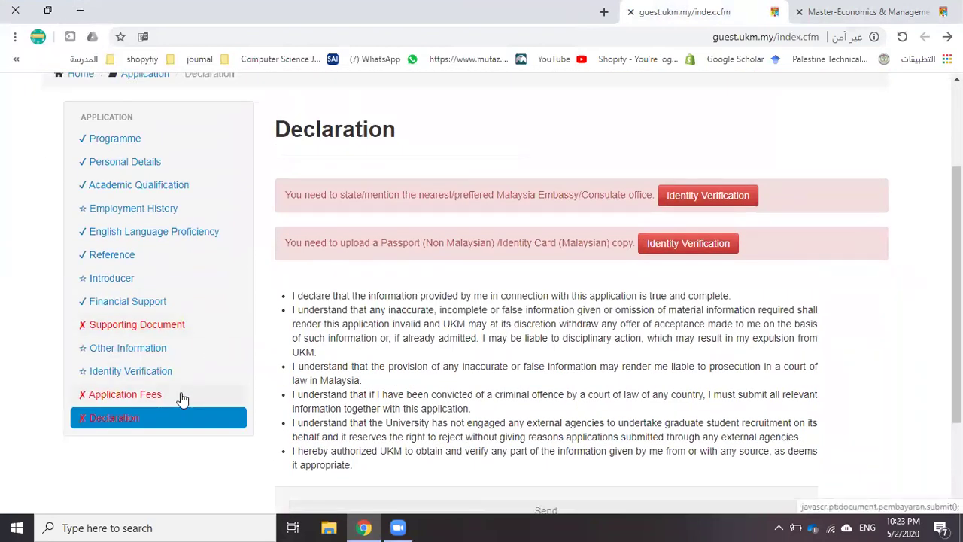
scroll(509, 276, "down", 2)
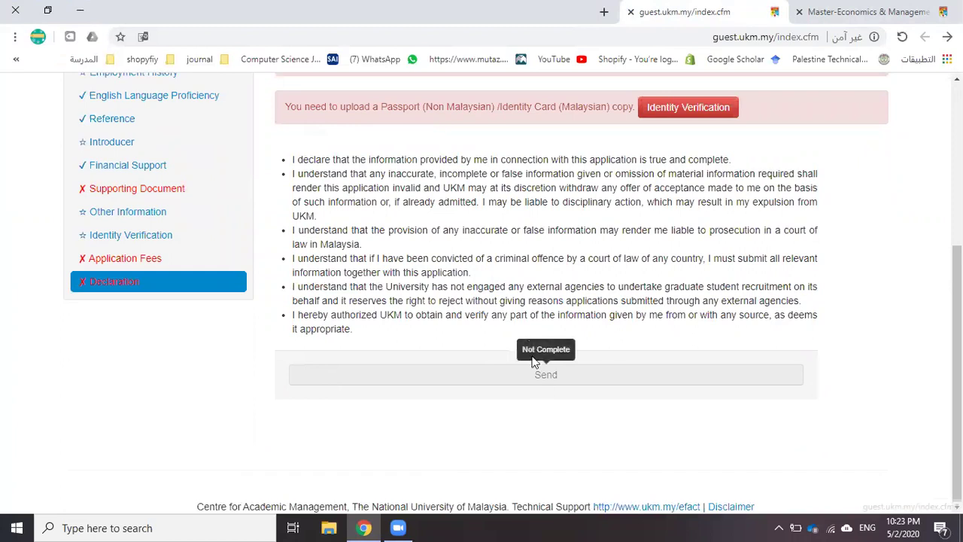
scroll(533, 362, "up", 2)
left_click(701, 207)
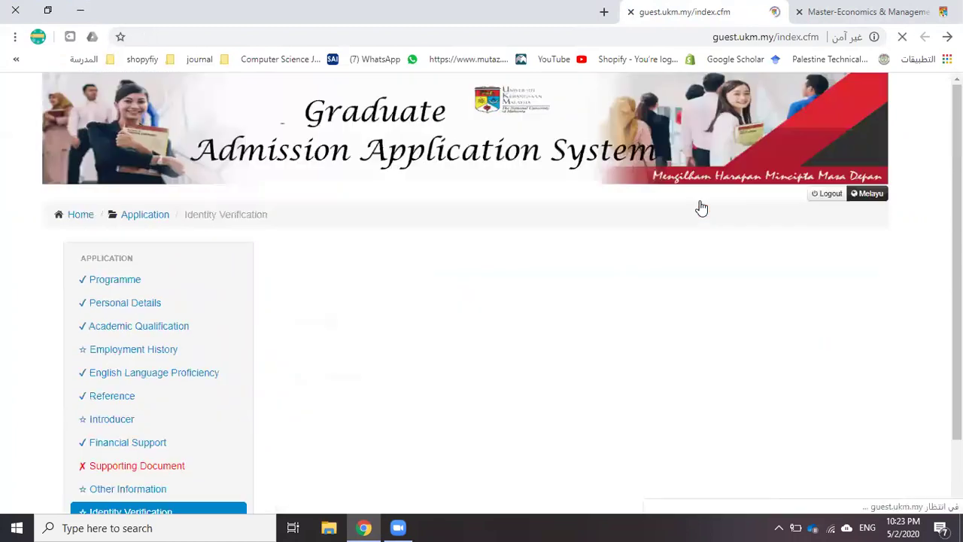
Dismiss the passport photo notice and enter Jordan as the nearest embassy
scroll(555, 256, "down", 8)
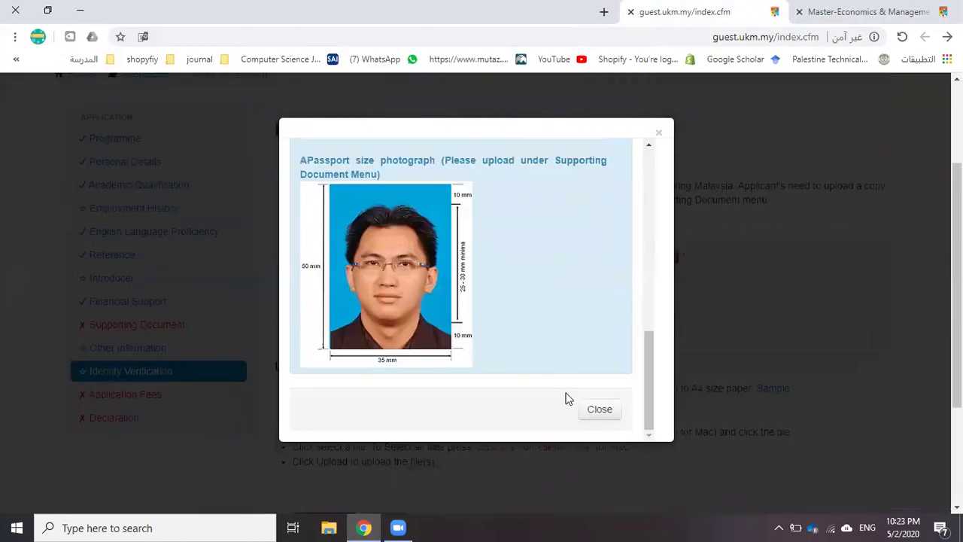
left_click(583, 409)
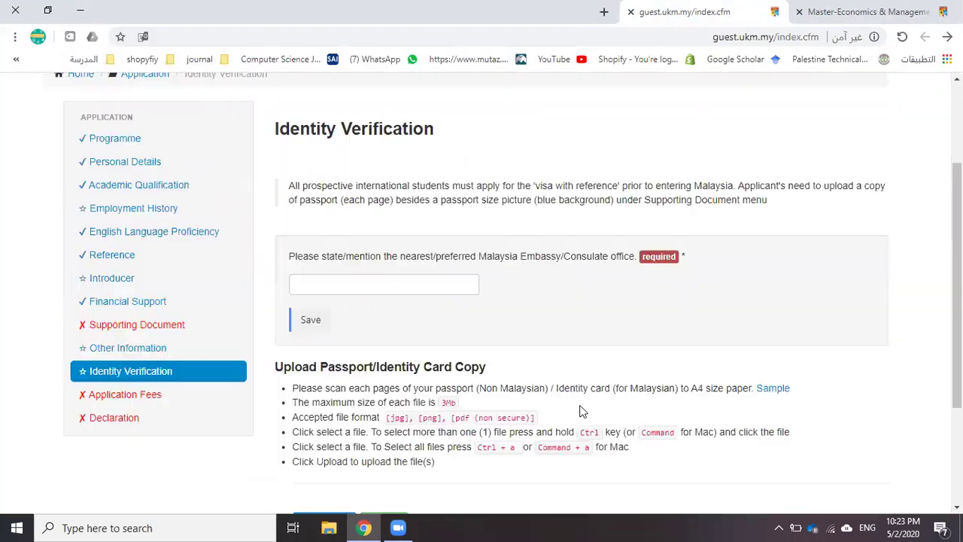
left_click(379, 285)
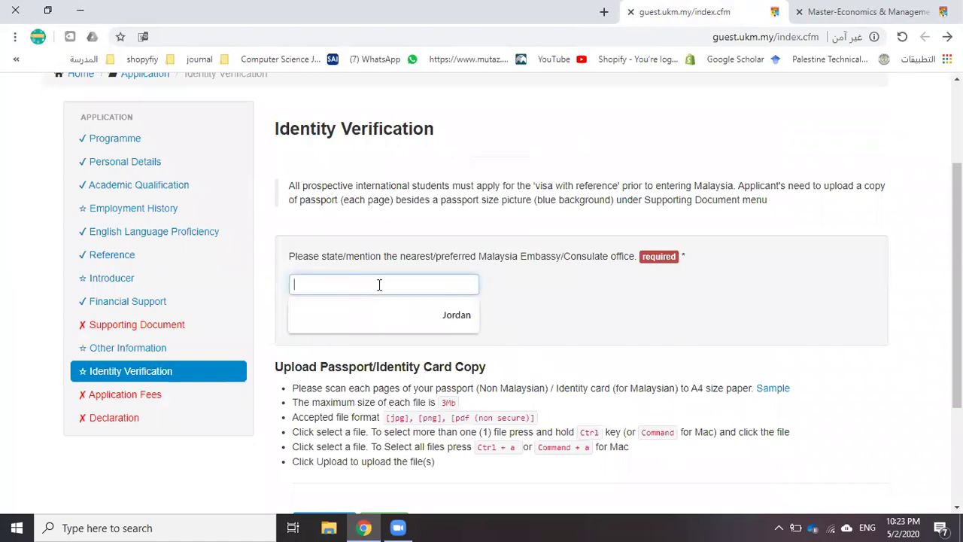
left_click(412, 314)
Upload Degree + Trascript.pdf from the Desktop as the passport copy
scroll(344, 323, "down", 2)
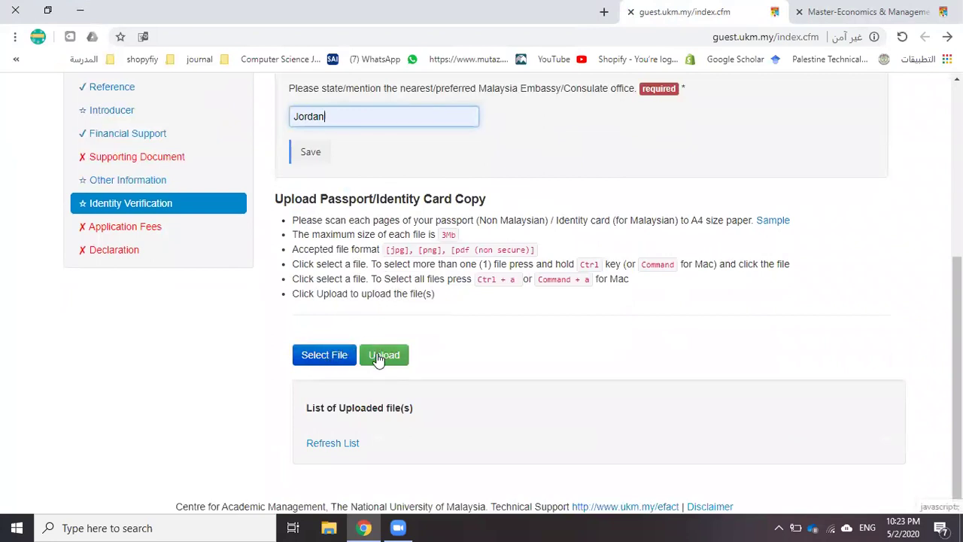
left_click(380, 360)
left_click(326, 354)
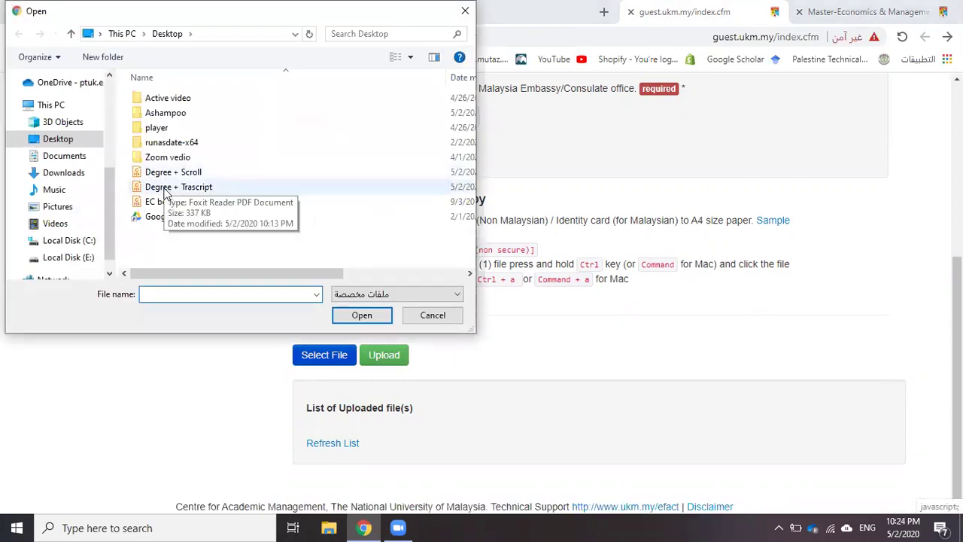
double_click(184, 185)
left_click(388, 370)
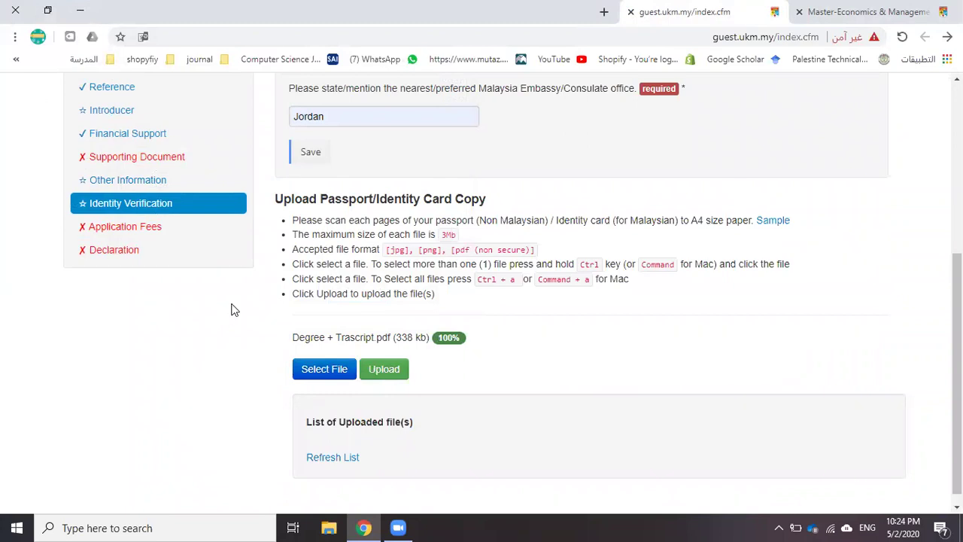
Save the Jordan embassy entry and open the Declaration page
left_click(319, 153)
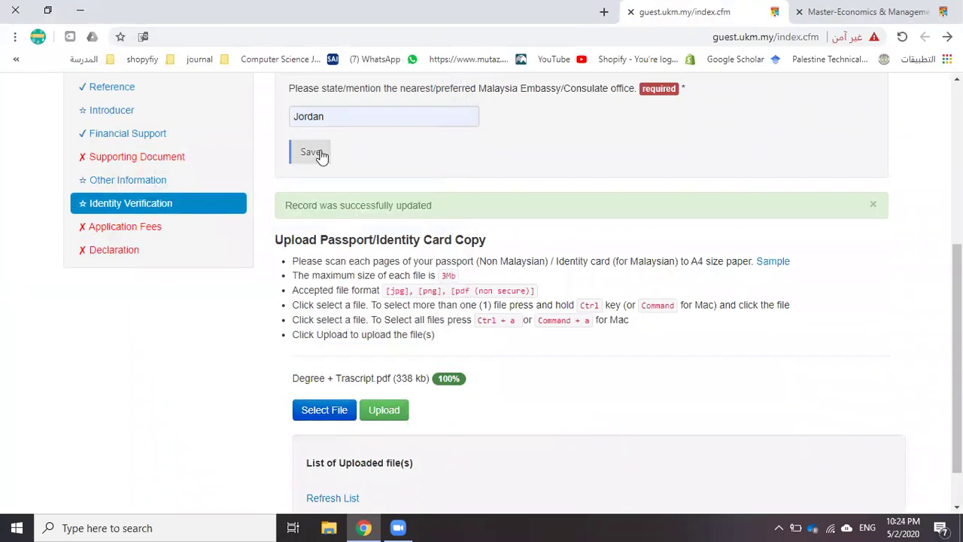
scroll(378, 371, "down", 1)
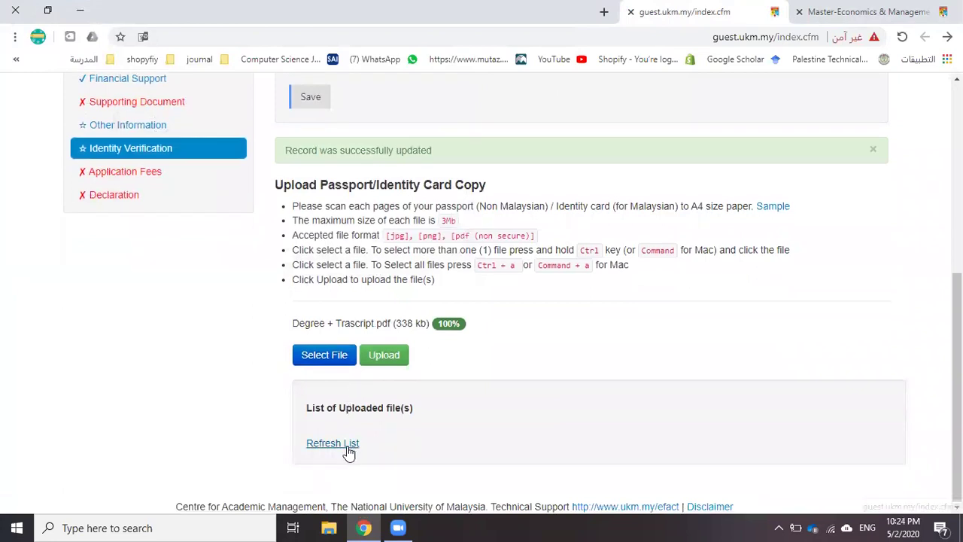
left_click(98, 197)
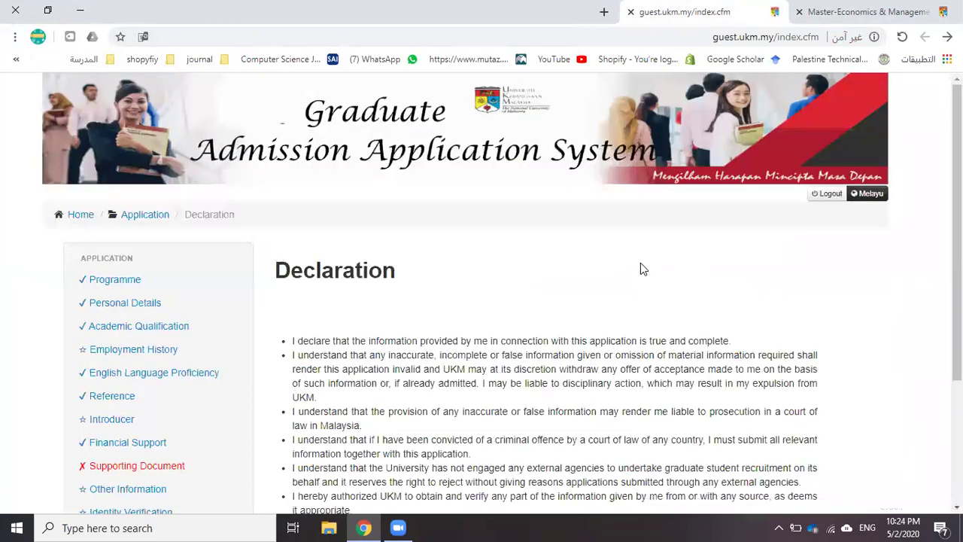
Try to submit the application from the Declaration page
scroll(413, 154, "down", 2)
scroll(376, 260, "up", 2)
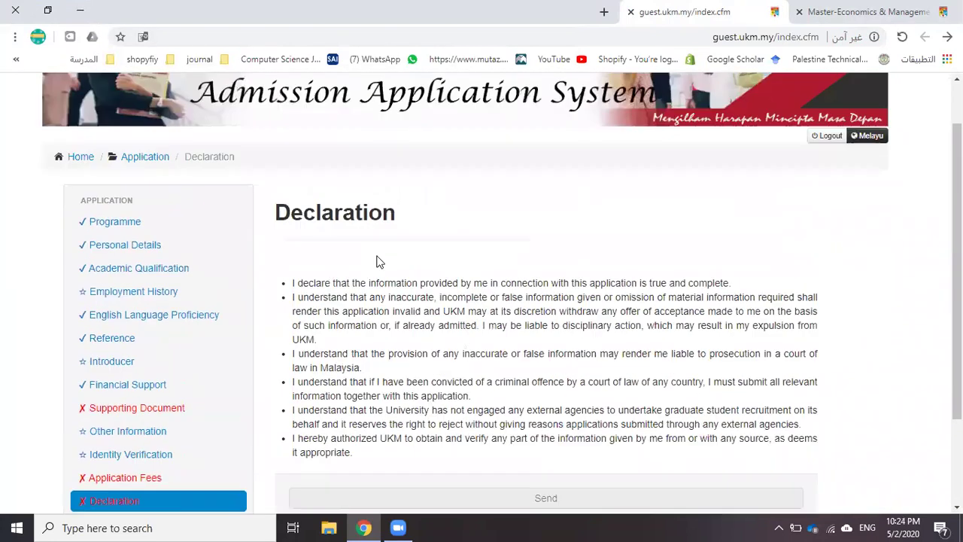
scroll(433, 301, "down", 2)
scroll(500, 277, "up", 2)
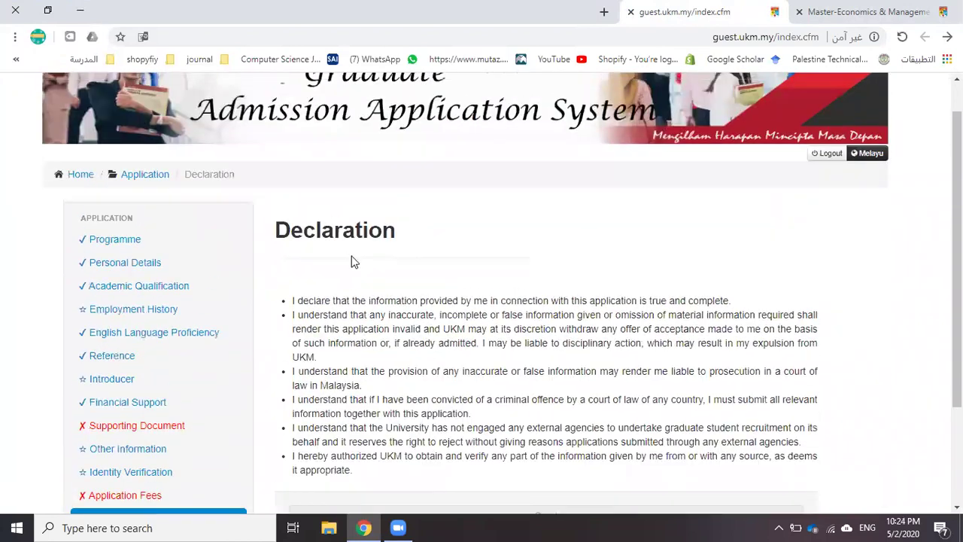
scroll(500, 360, "down", 2)
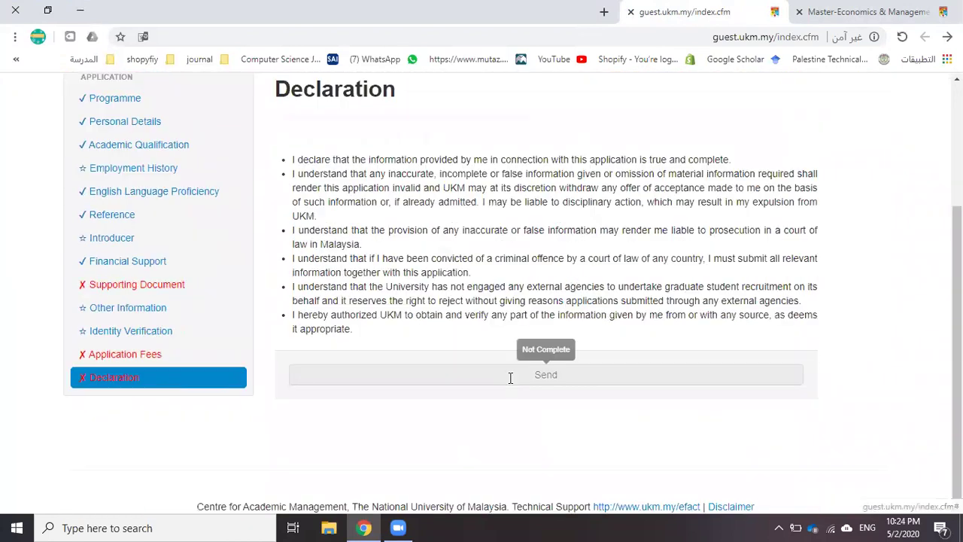
left_click(509, 377)
scroll(486, 327, "down", 2)
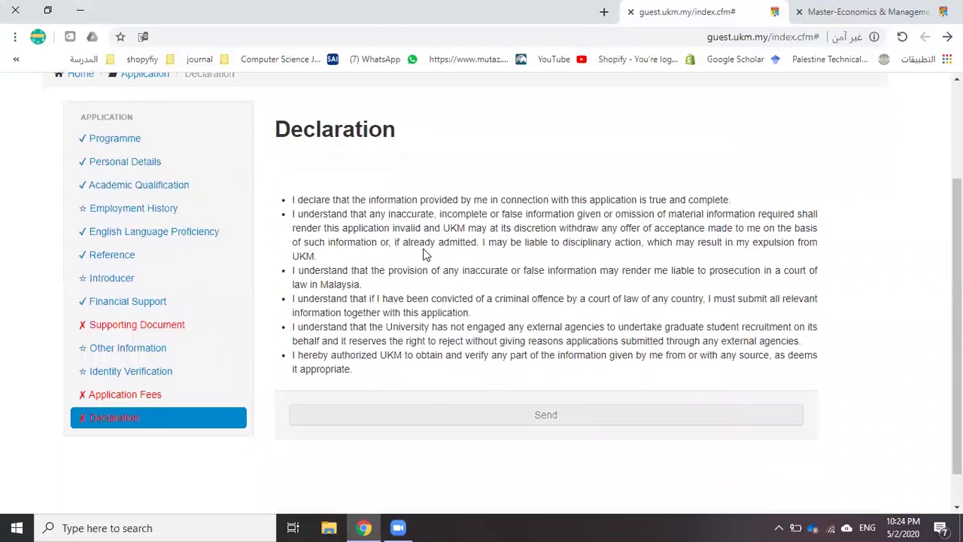
Upload Degree + Trascript.pdf as the Supporting Document Photo and dismiss the jpg/jpeg/png error
left_click(118, 330)
scroll(349, 290, "down", 4)
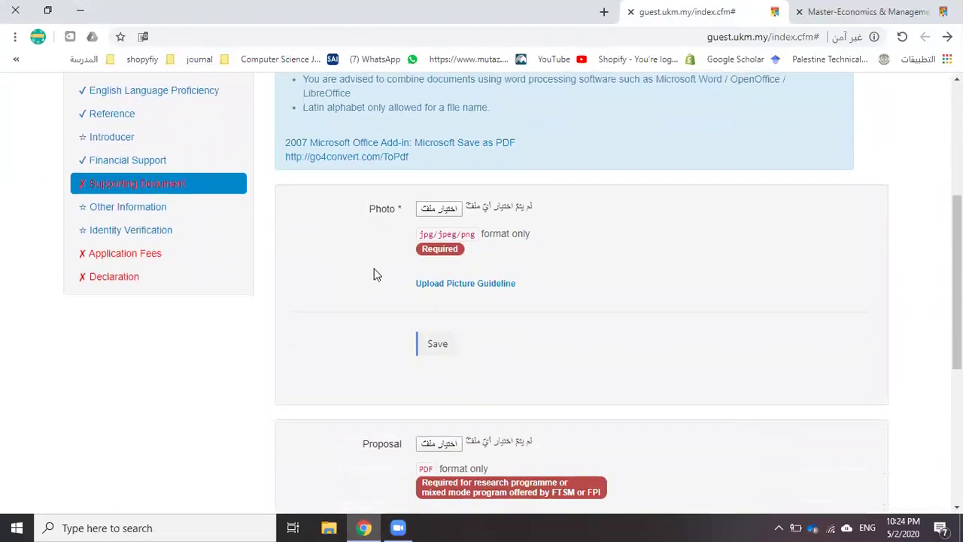
left_click(440, 210)
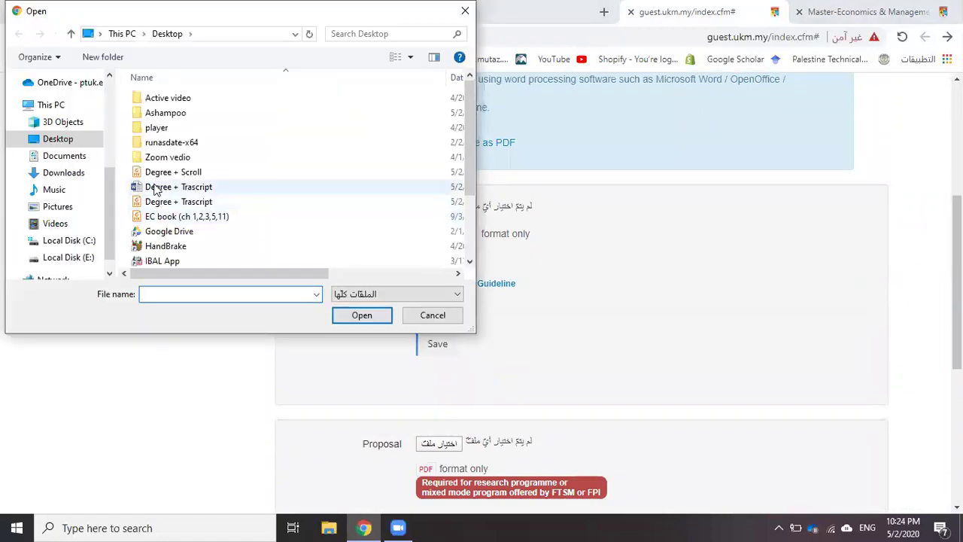
double_click(157, 201)
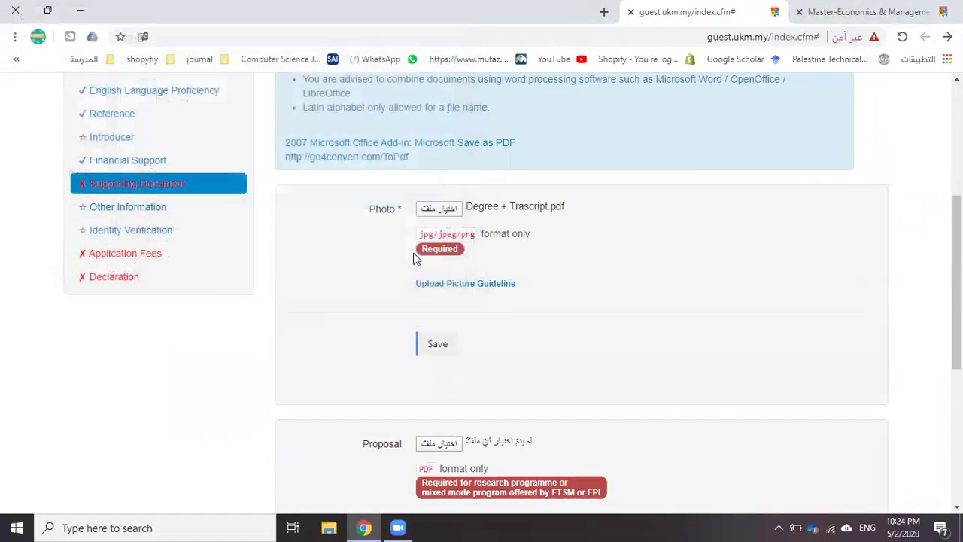
left_click(433, 350)
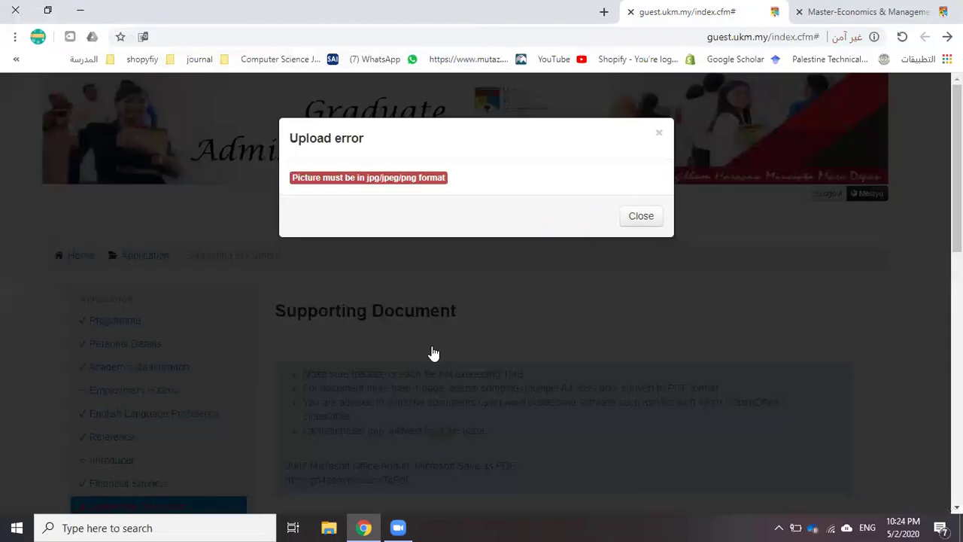
left_click(629, 221)
In a new tab, search Google for 'picture' and show the image results
left_click(603, 13)
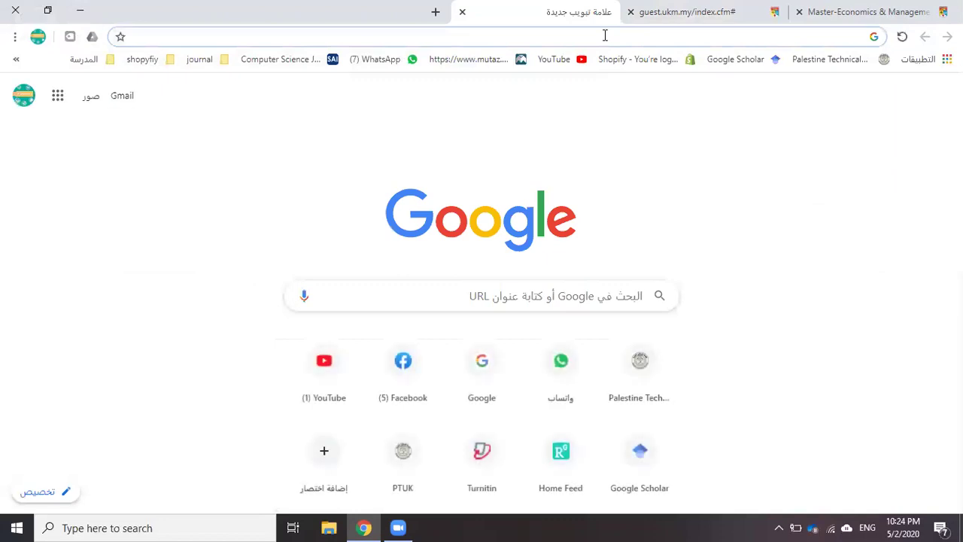
type("g")
key("Return")
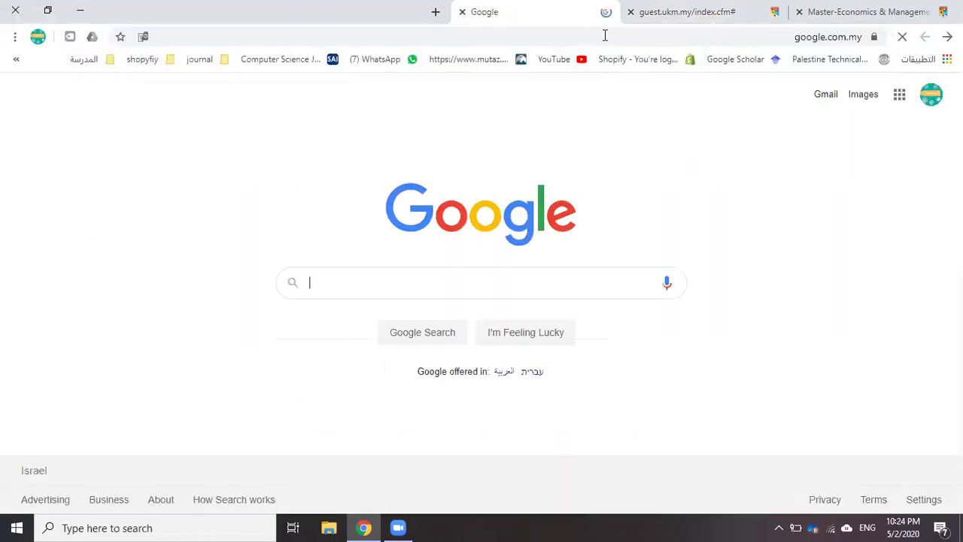
type("picture")
key("Return")
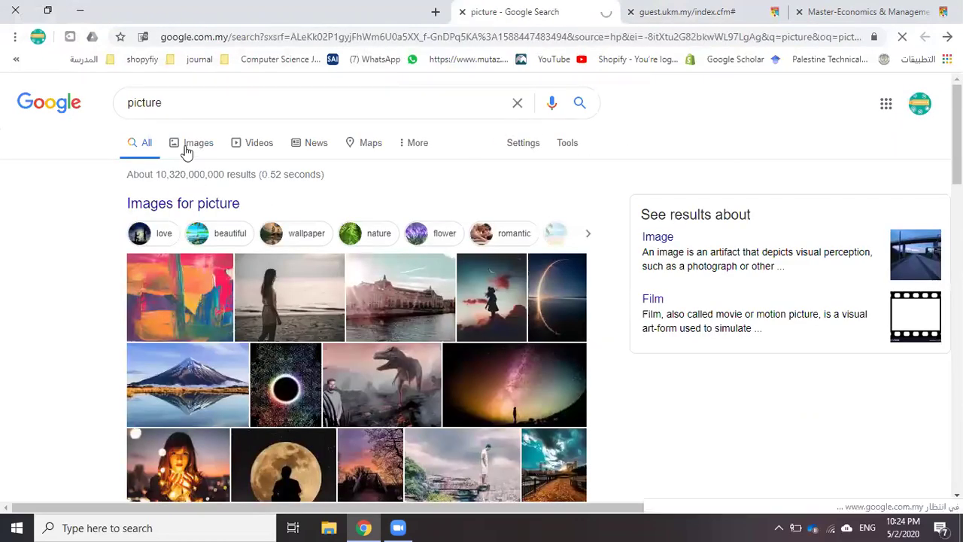
left_click(192, 144)
Save the Burj Khalifa picture to the Desktop as images.jpg
scroll(290, 249, "down", 5)
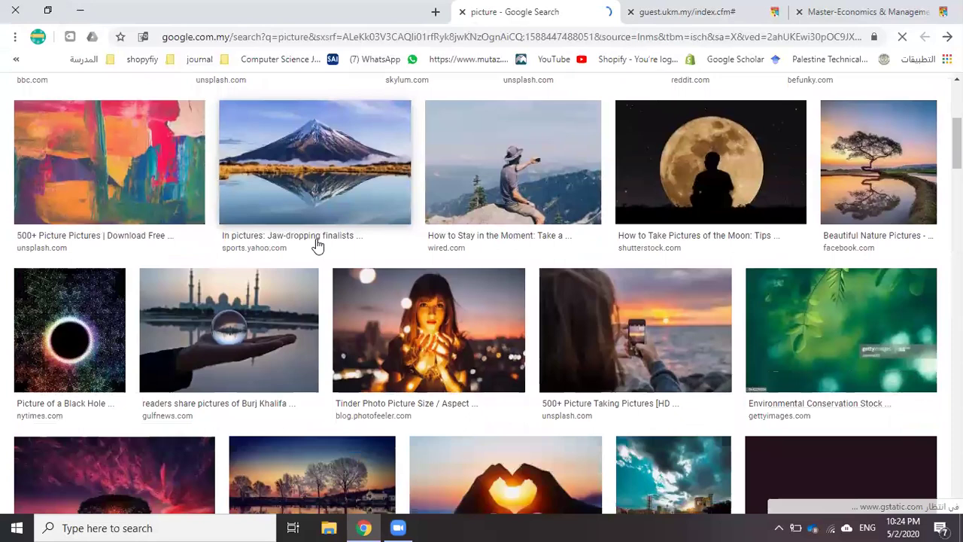
scroll(314, 246, "down", 7)
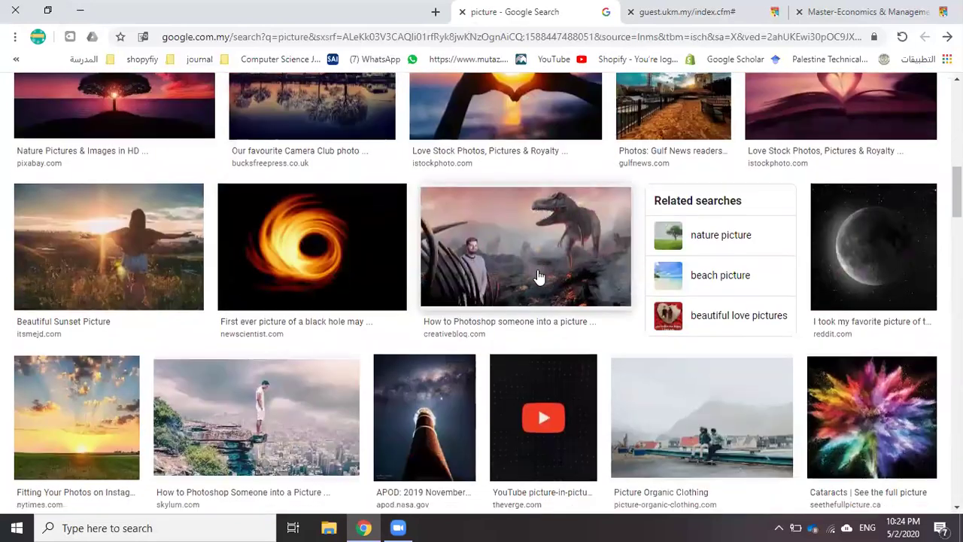
scroll(346, 239, "down", 2)
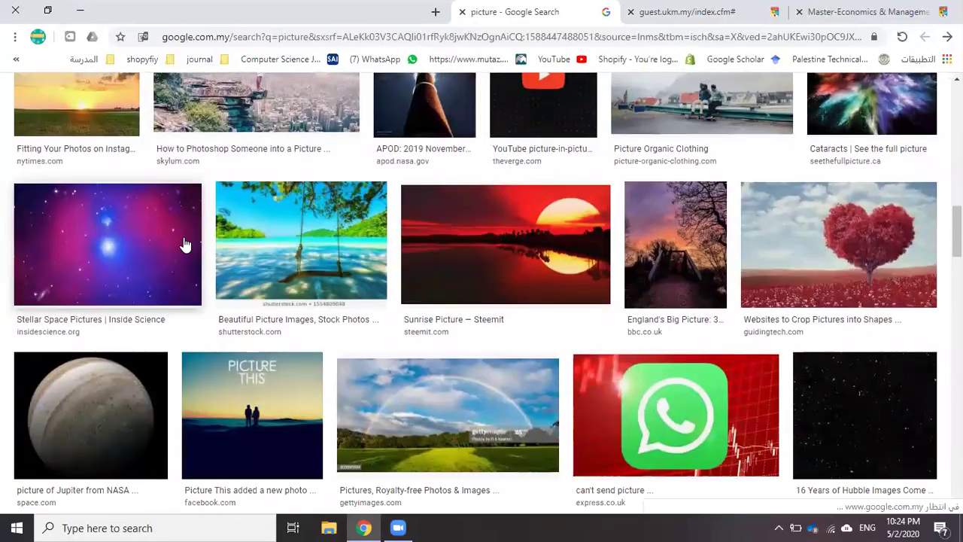
scroll(332, 233, "down", 3)
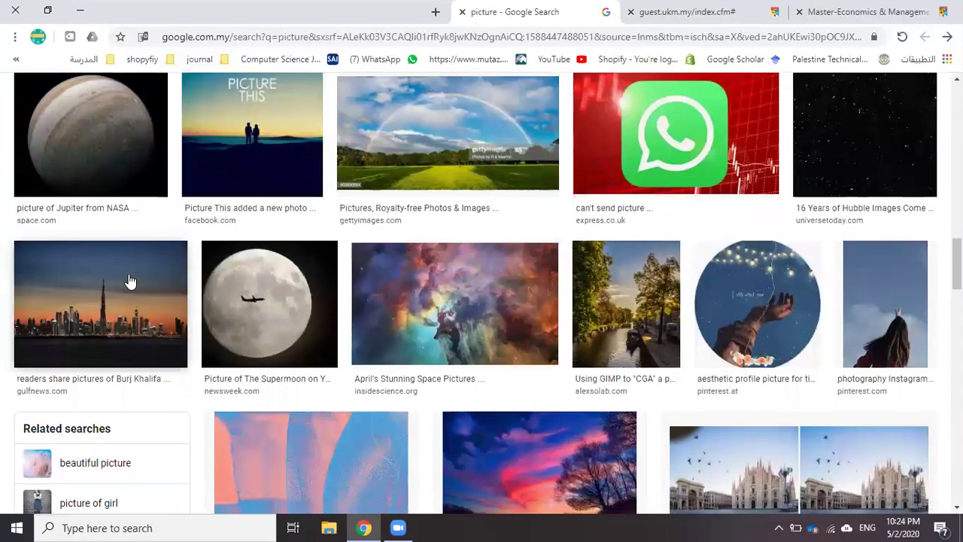
scroll(122, 286, "down", 3)
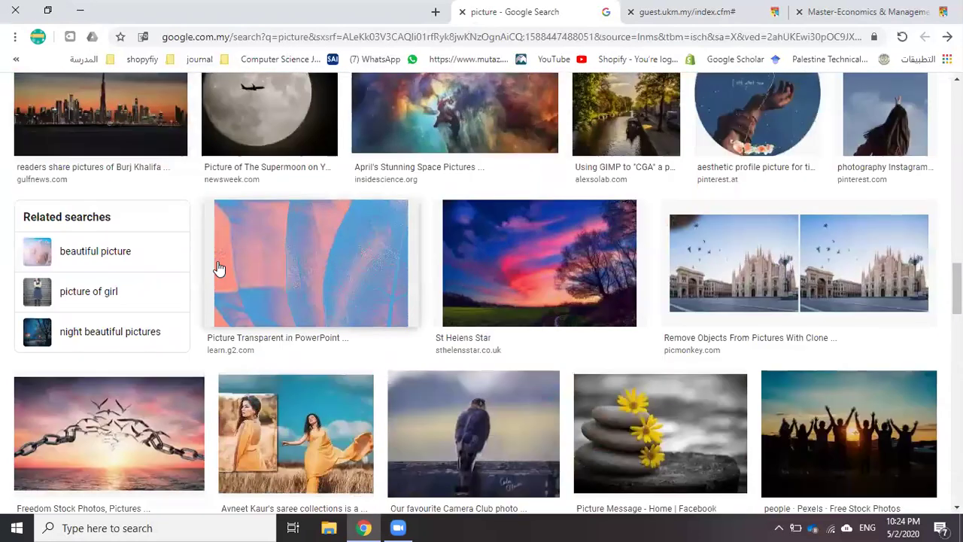
right_click(95, 122)
left_click(142, 250)
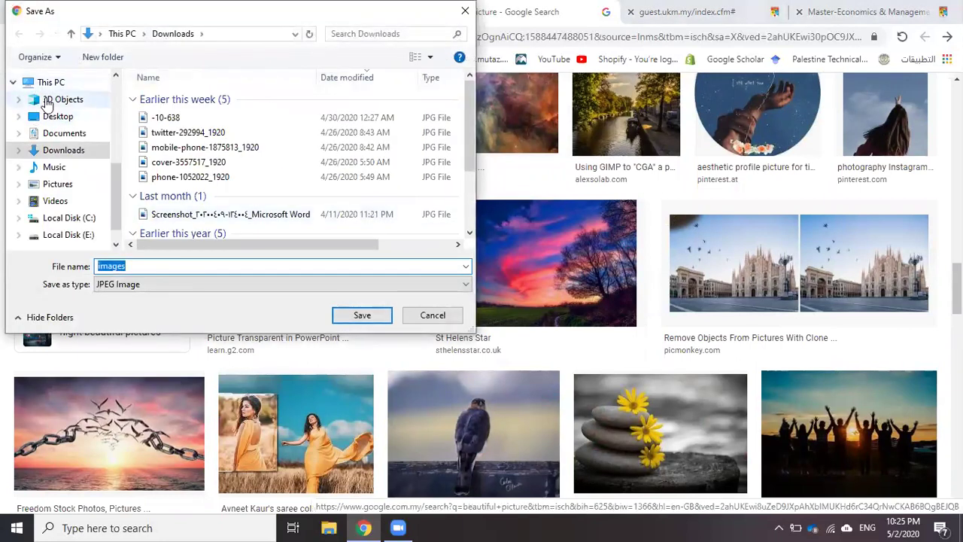
left_click(46, 98)
left_click(53, 116)
left_click(362, 318)
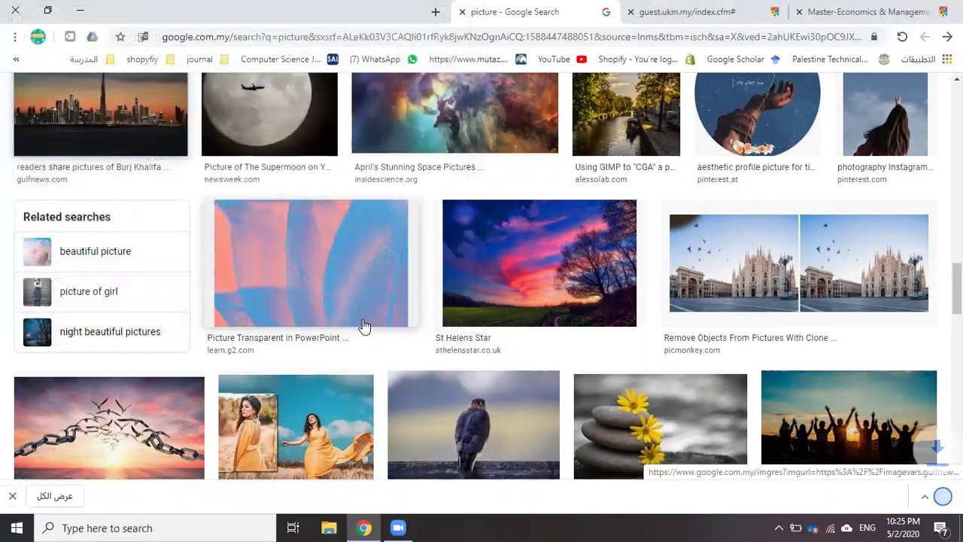
Return to the application page and dismiss the upload format error
left_click_drag(363, 325, 482, 290)
key("alt+Left")
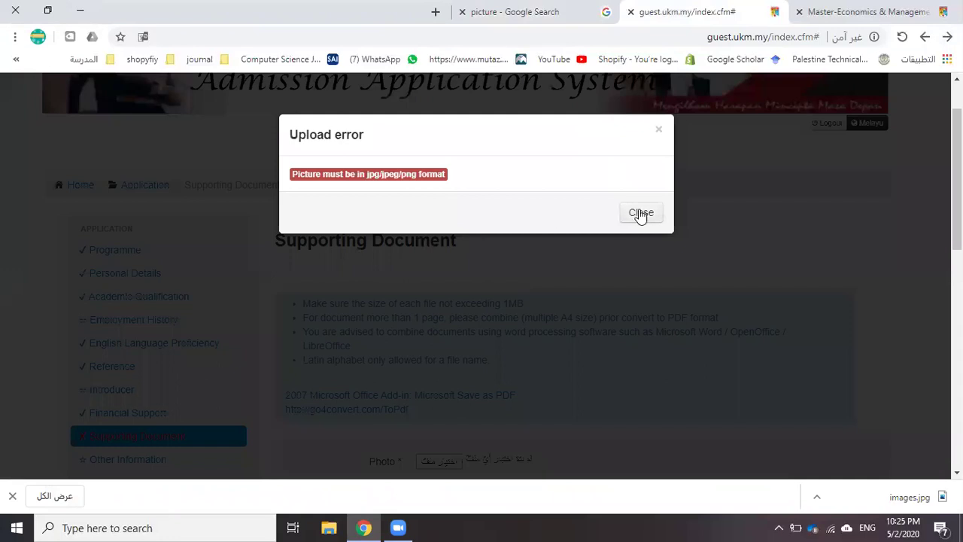
left_click(640, 213)
scroll(482, 263, "down", 3)
Select images.jpg from the Desktop as the Photo field's file
left_click(447, 250)
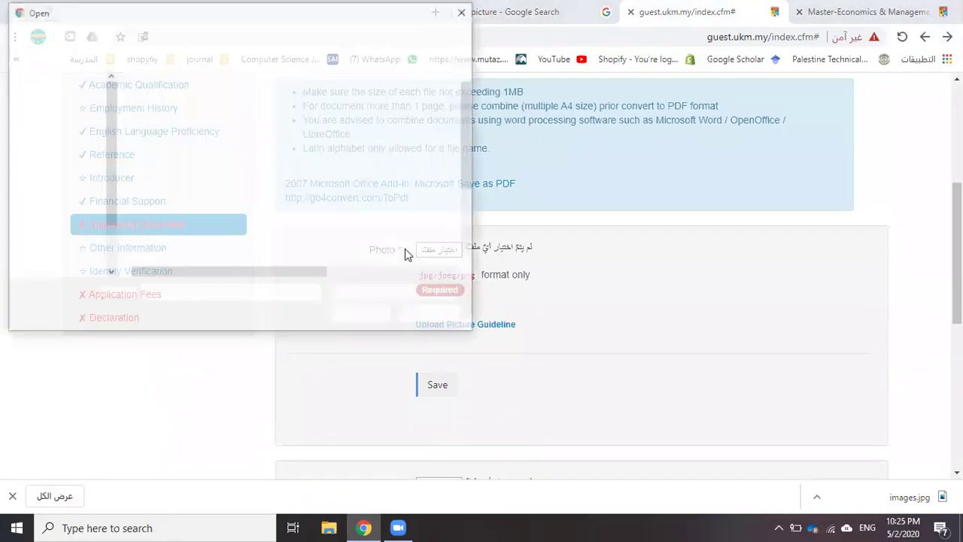
scroll(143, 237, "down", 2)
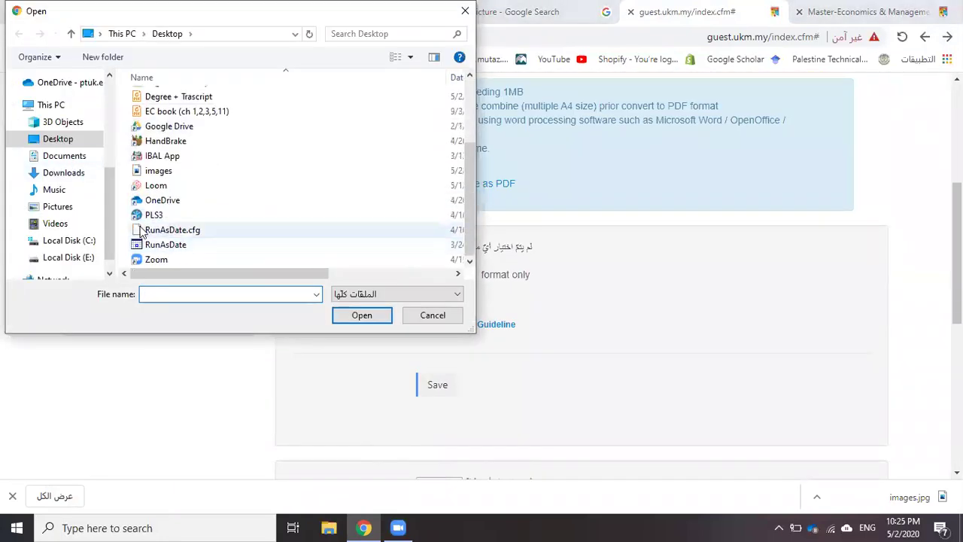
left_click(49, 105)
left_click(55, 139)
left_click(261, 172)
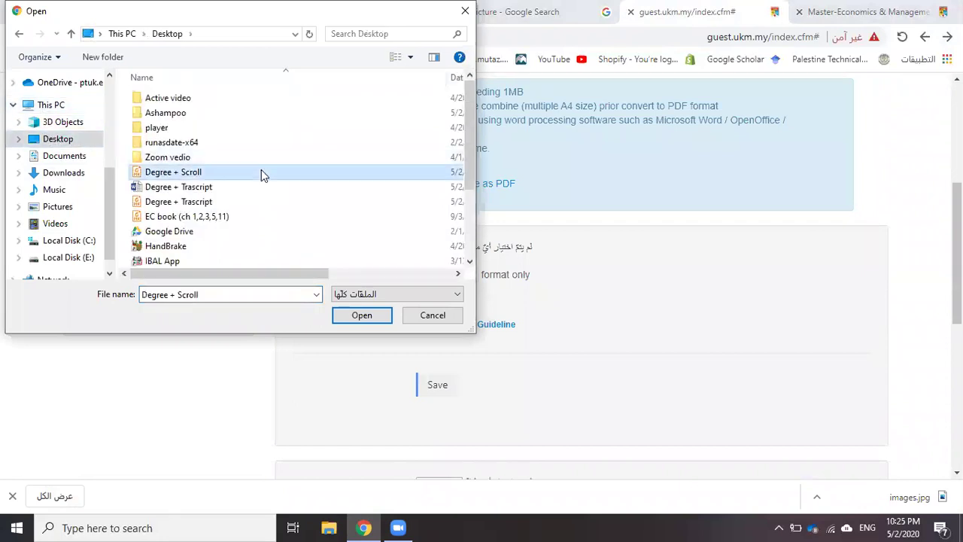
scroll(261, 172, "down", 2)
double_click(182, 169)
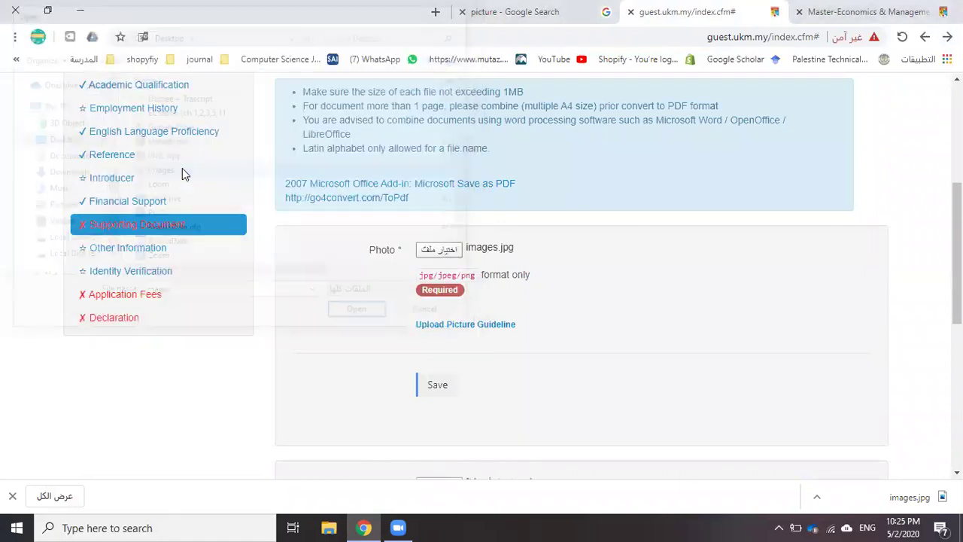